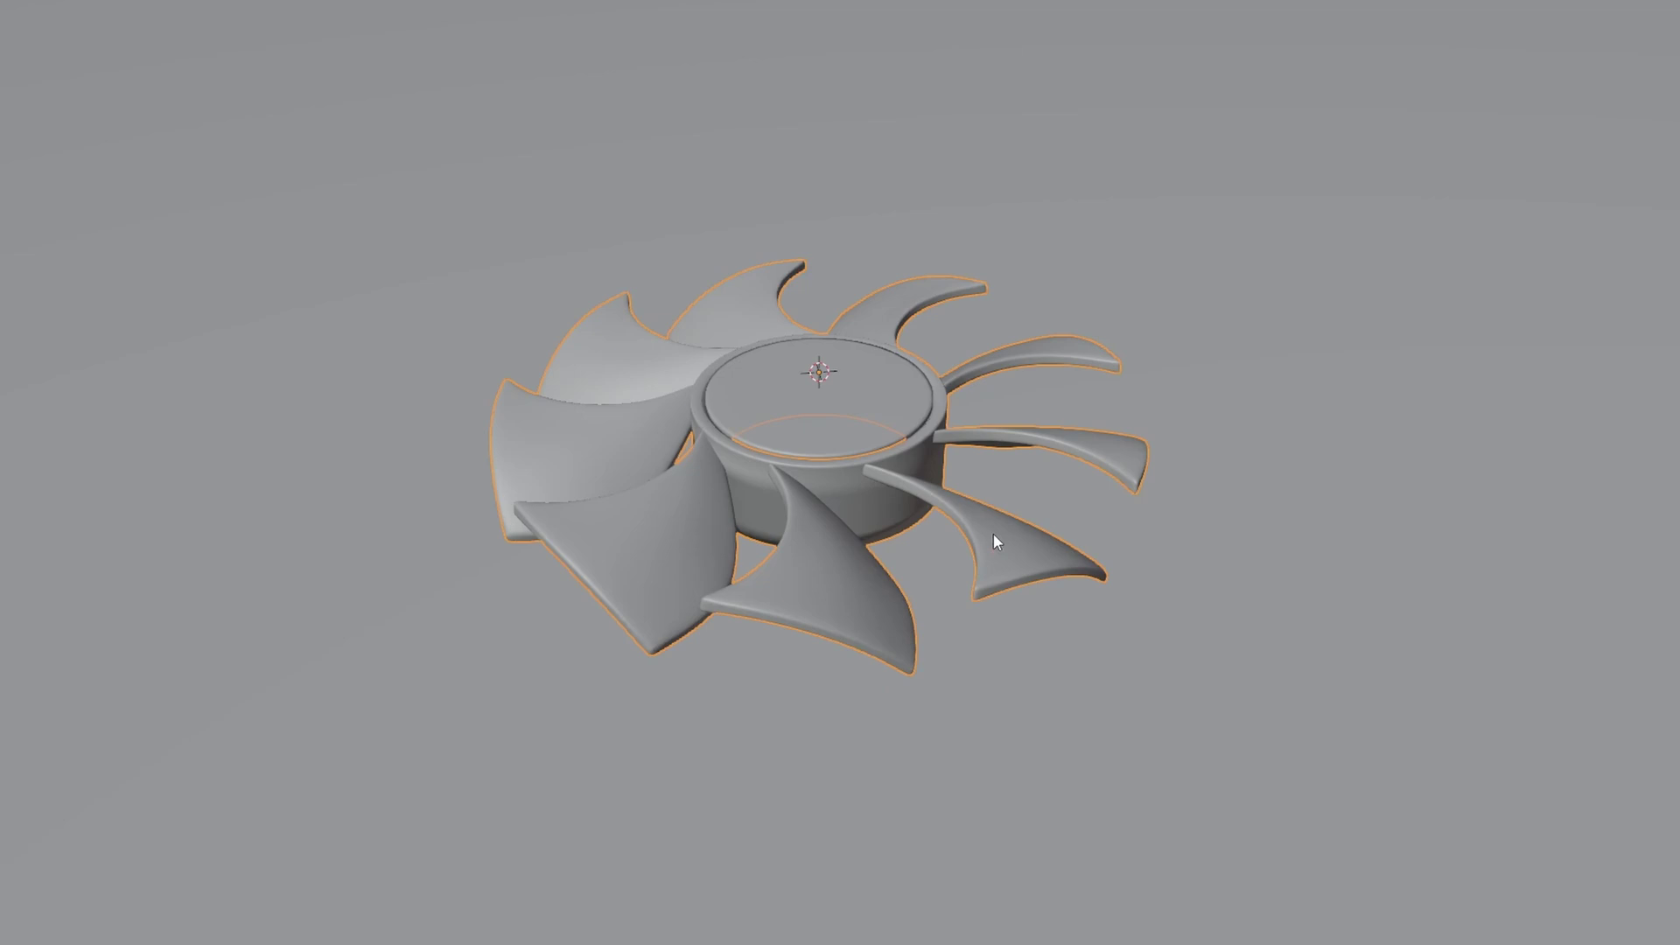
Step: Duplicate the fan object, leaving the copy exactly in place over the original
middle_click_drag(994, 534, 952, 500)
scroll(952, 501, "up", 4)
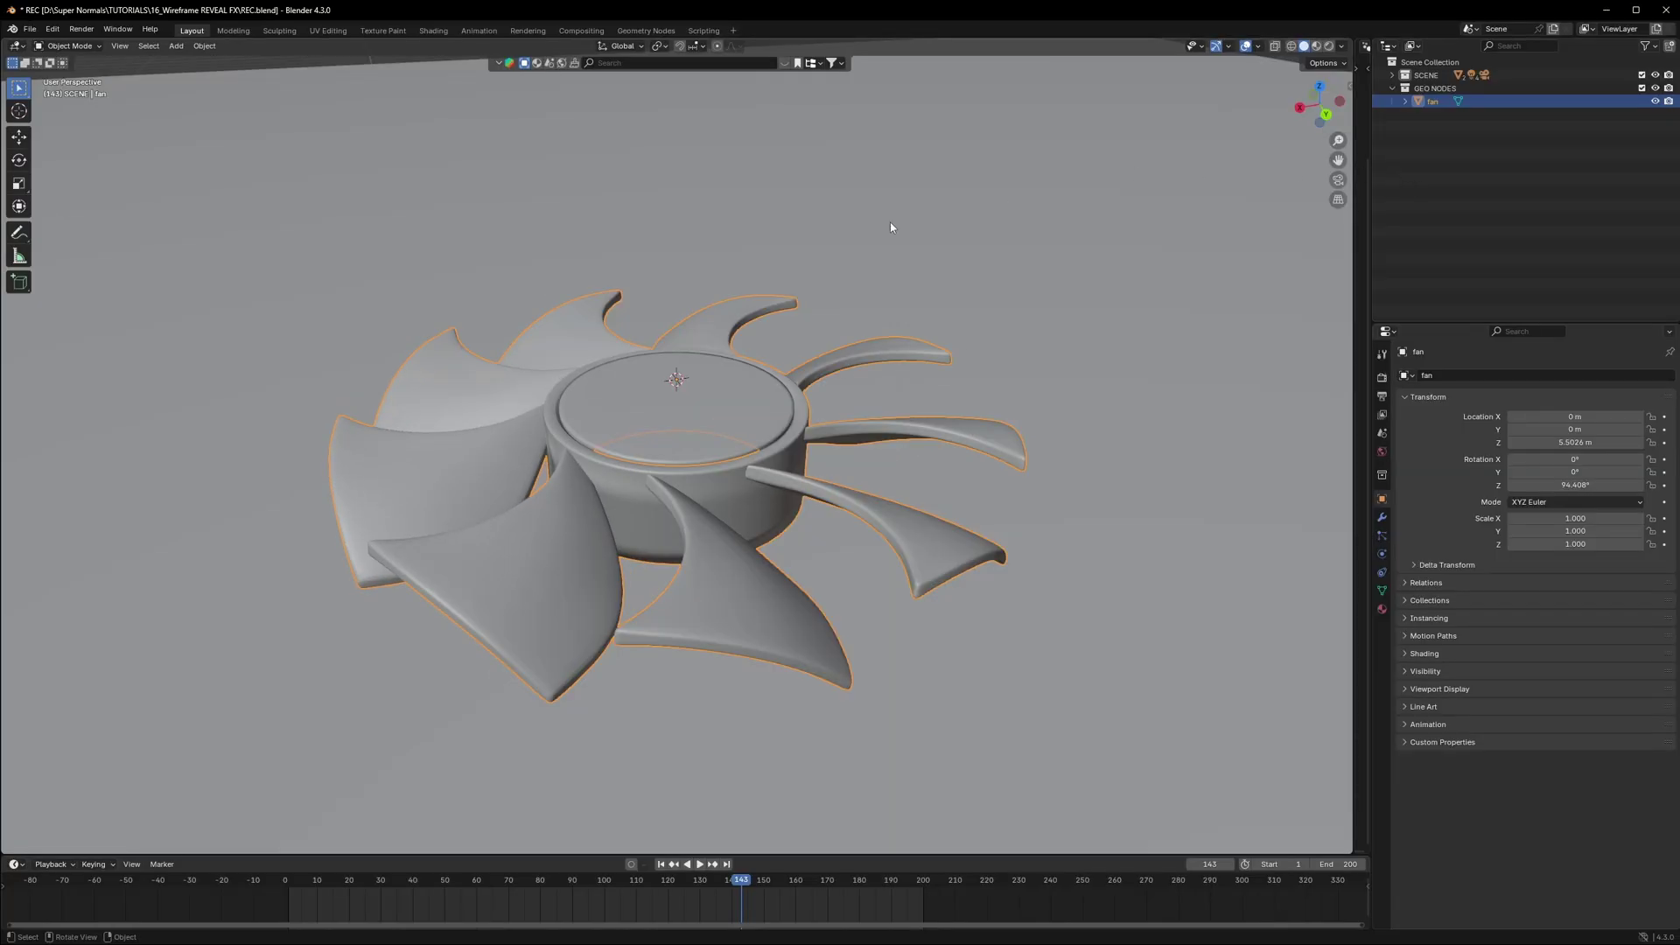
key("shift+d")
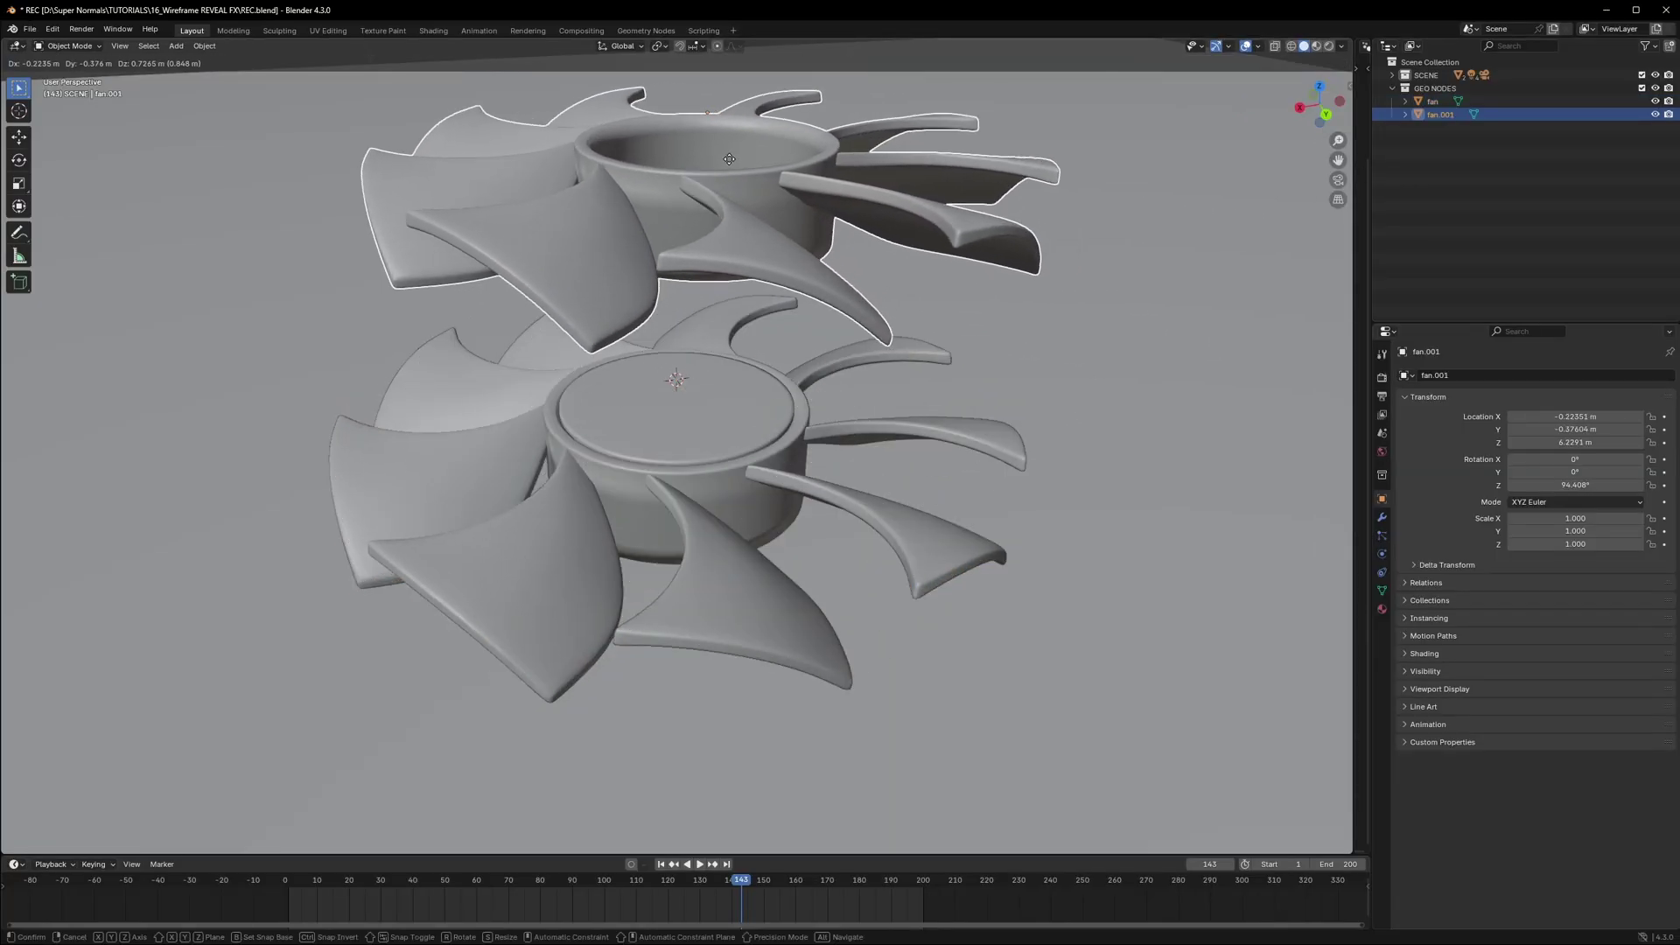
right_click(446, 217)
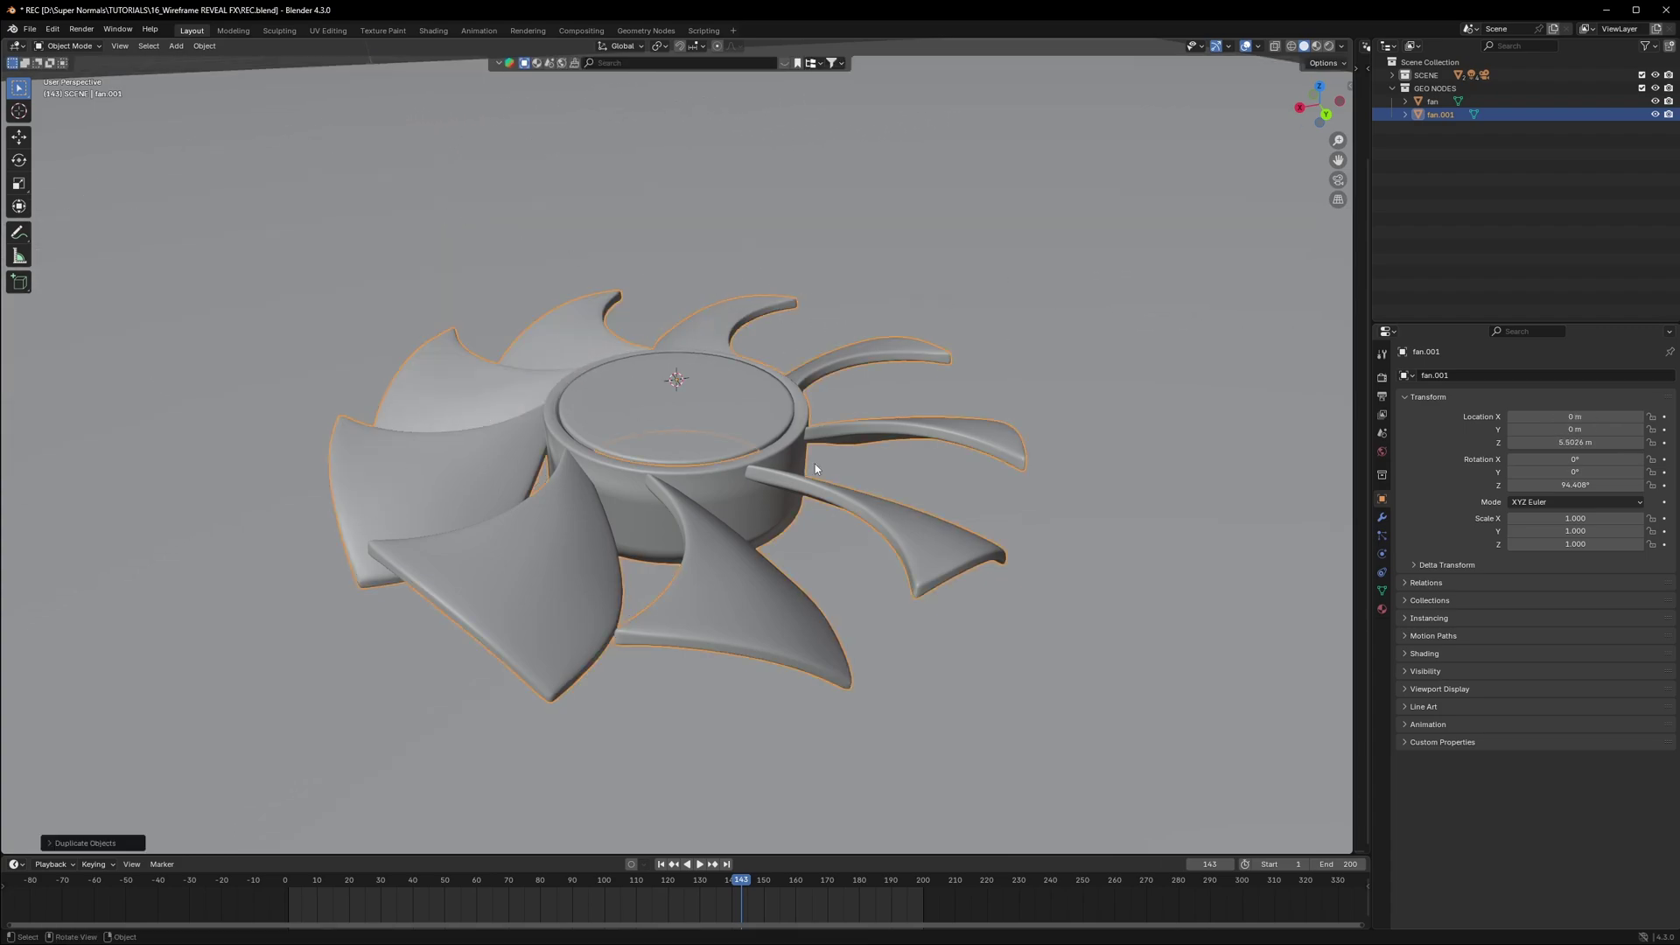
Step: Rename the original fan REVEAL and its duplicate WIREFRAME
left_click(1434, 103)
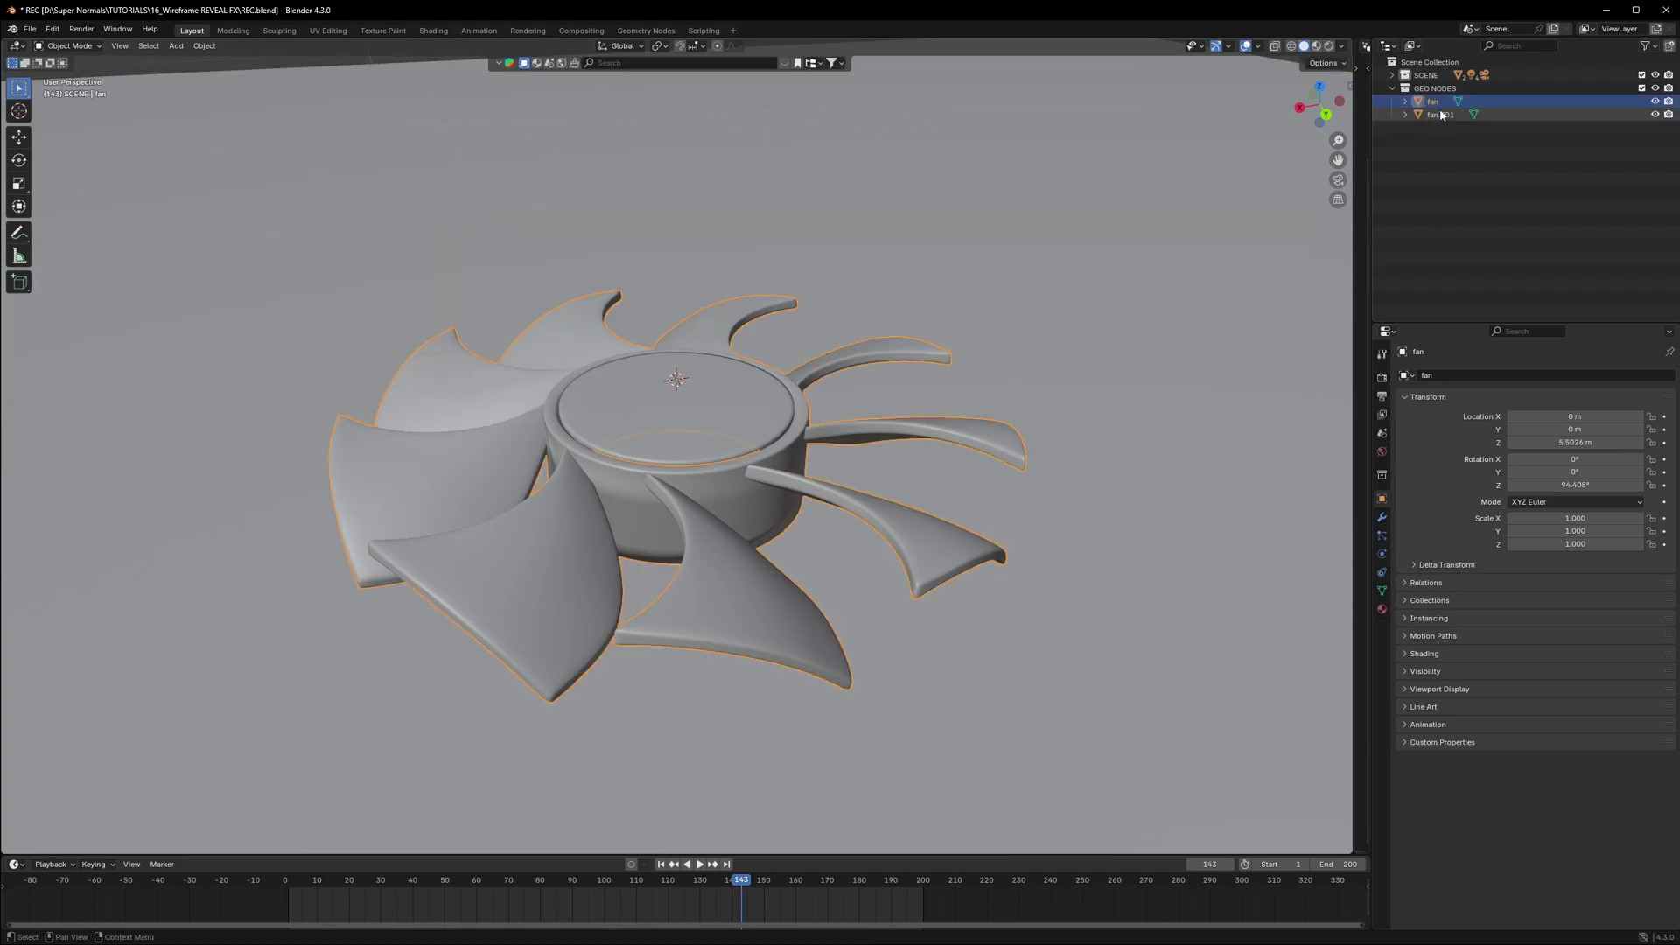
double_click(1435, 105)
type("REVEAL")
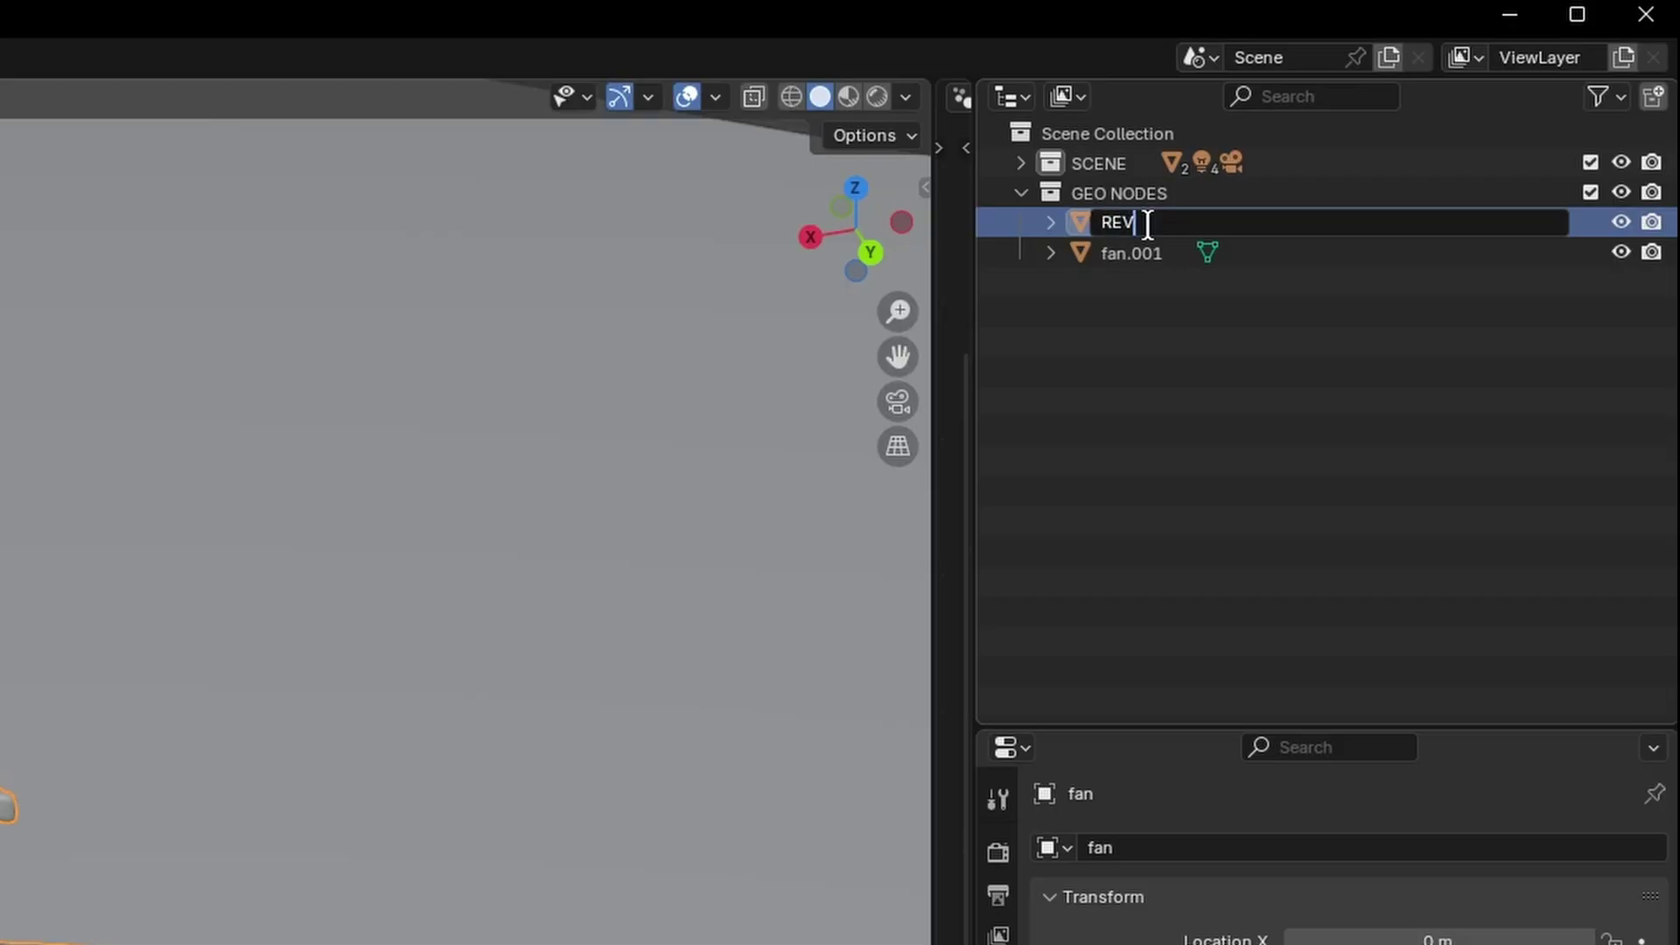
key("Return")
double_click(1144, 222)
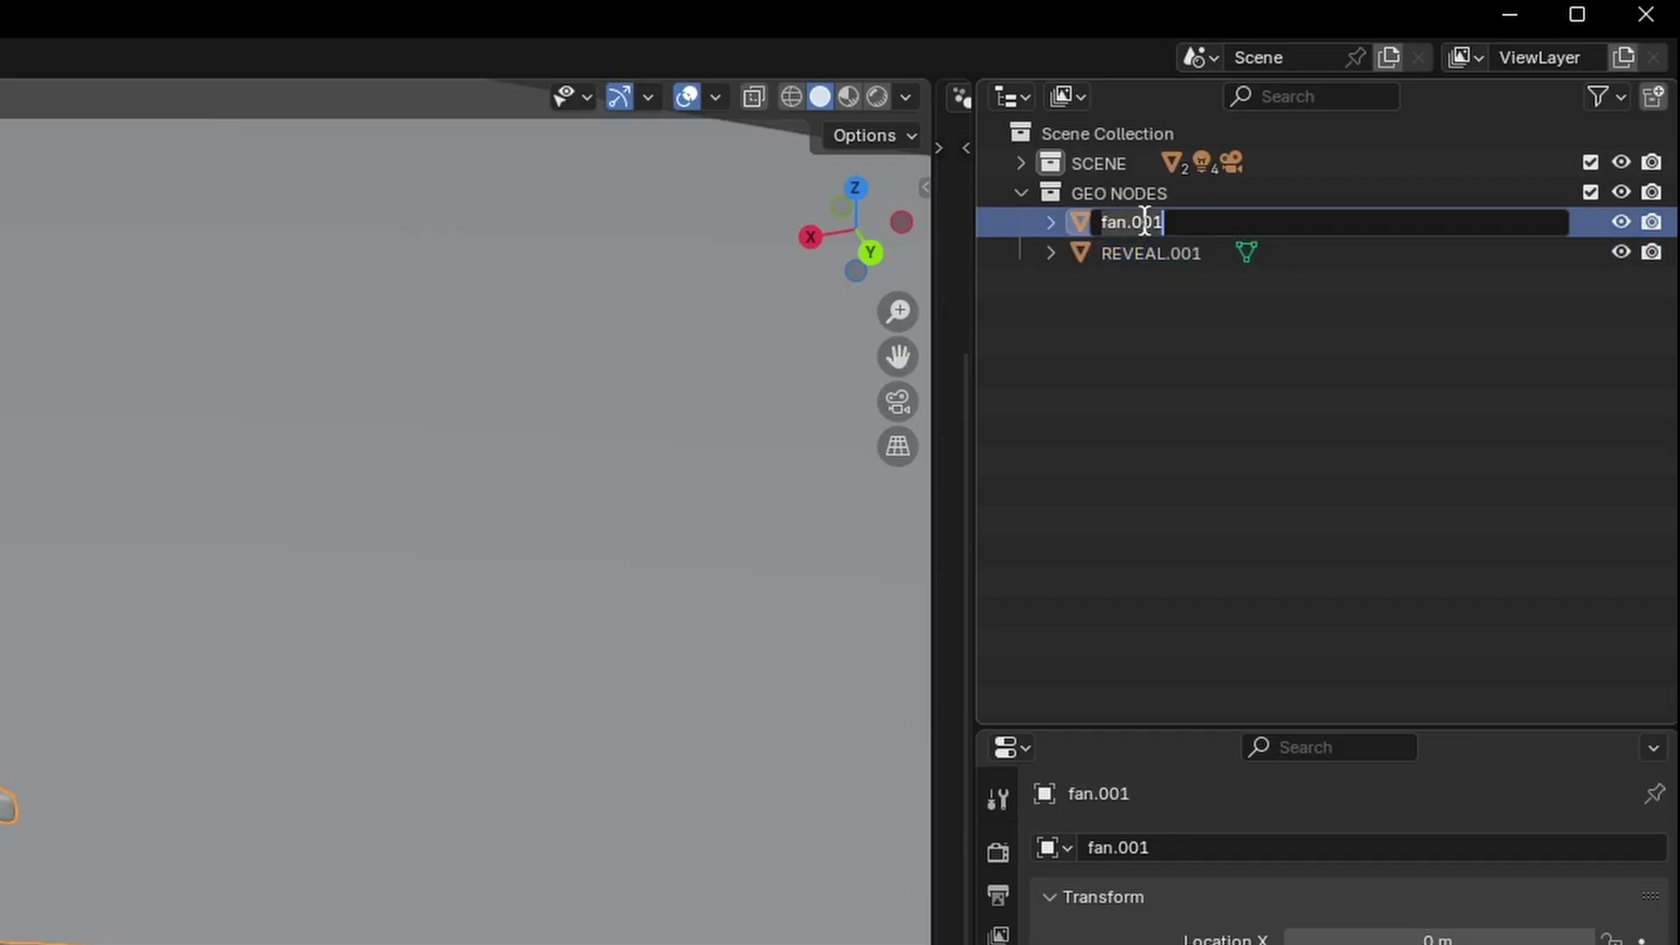
type("WIREFRAME")
key("Return")
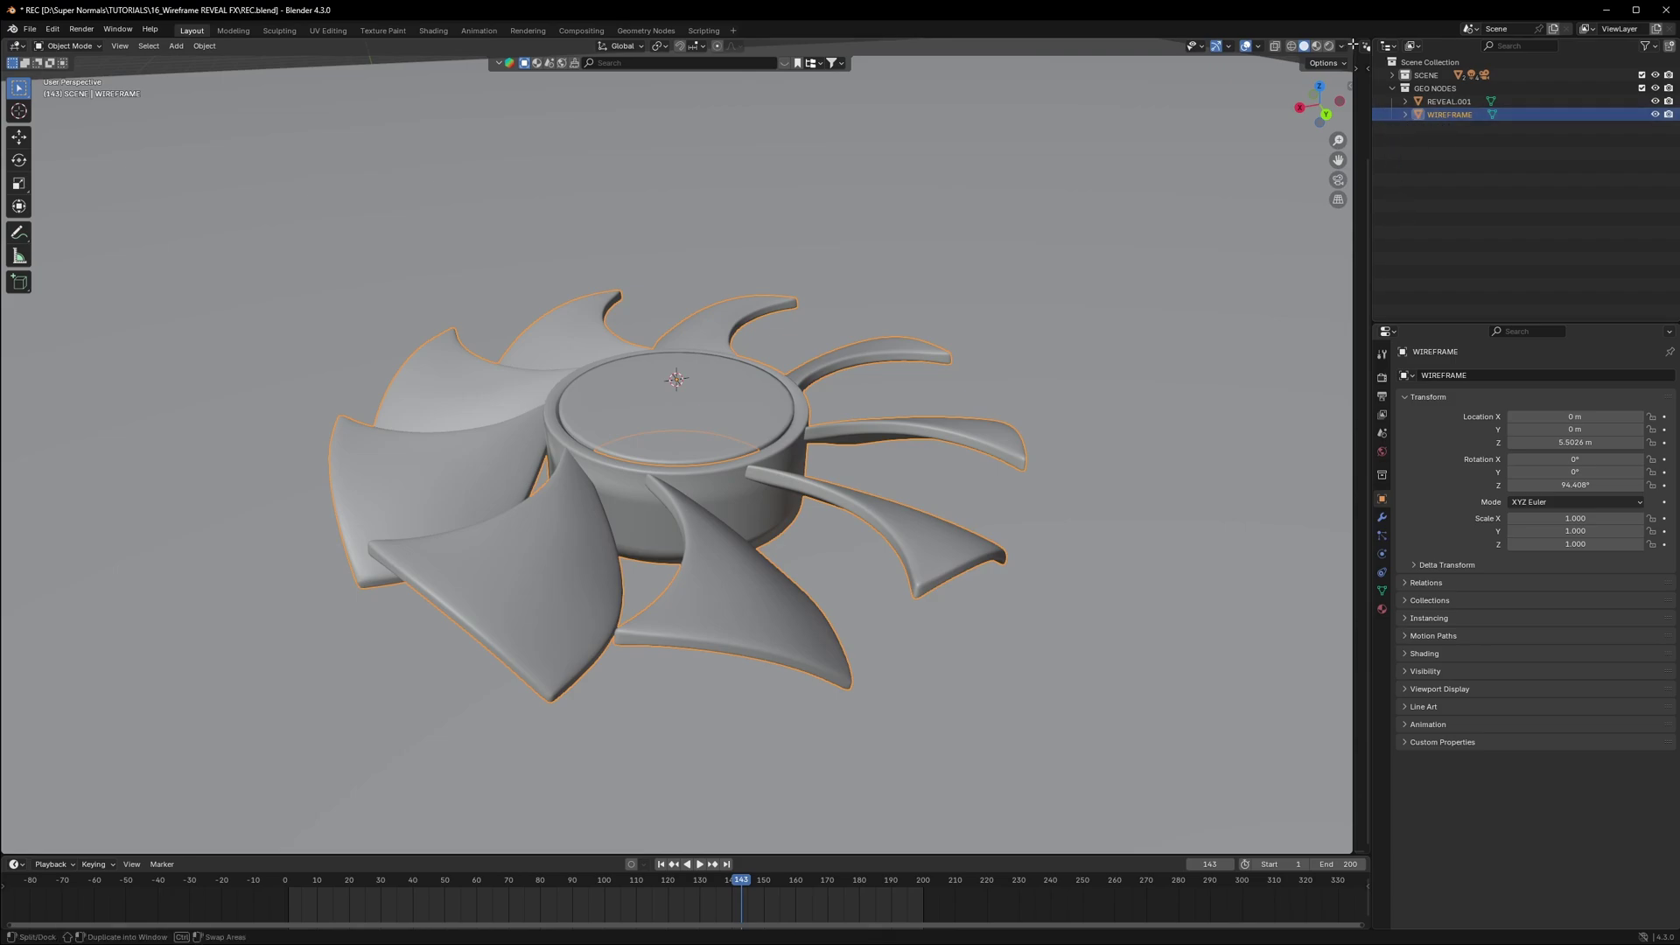
Step: Set up a geometry node editor beside the 3D view and create a new node tree for the WIREFRAME object
left_click_drag(1352, 47, 721, 112)
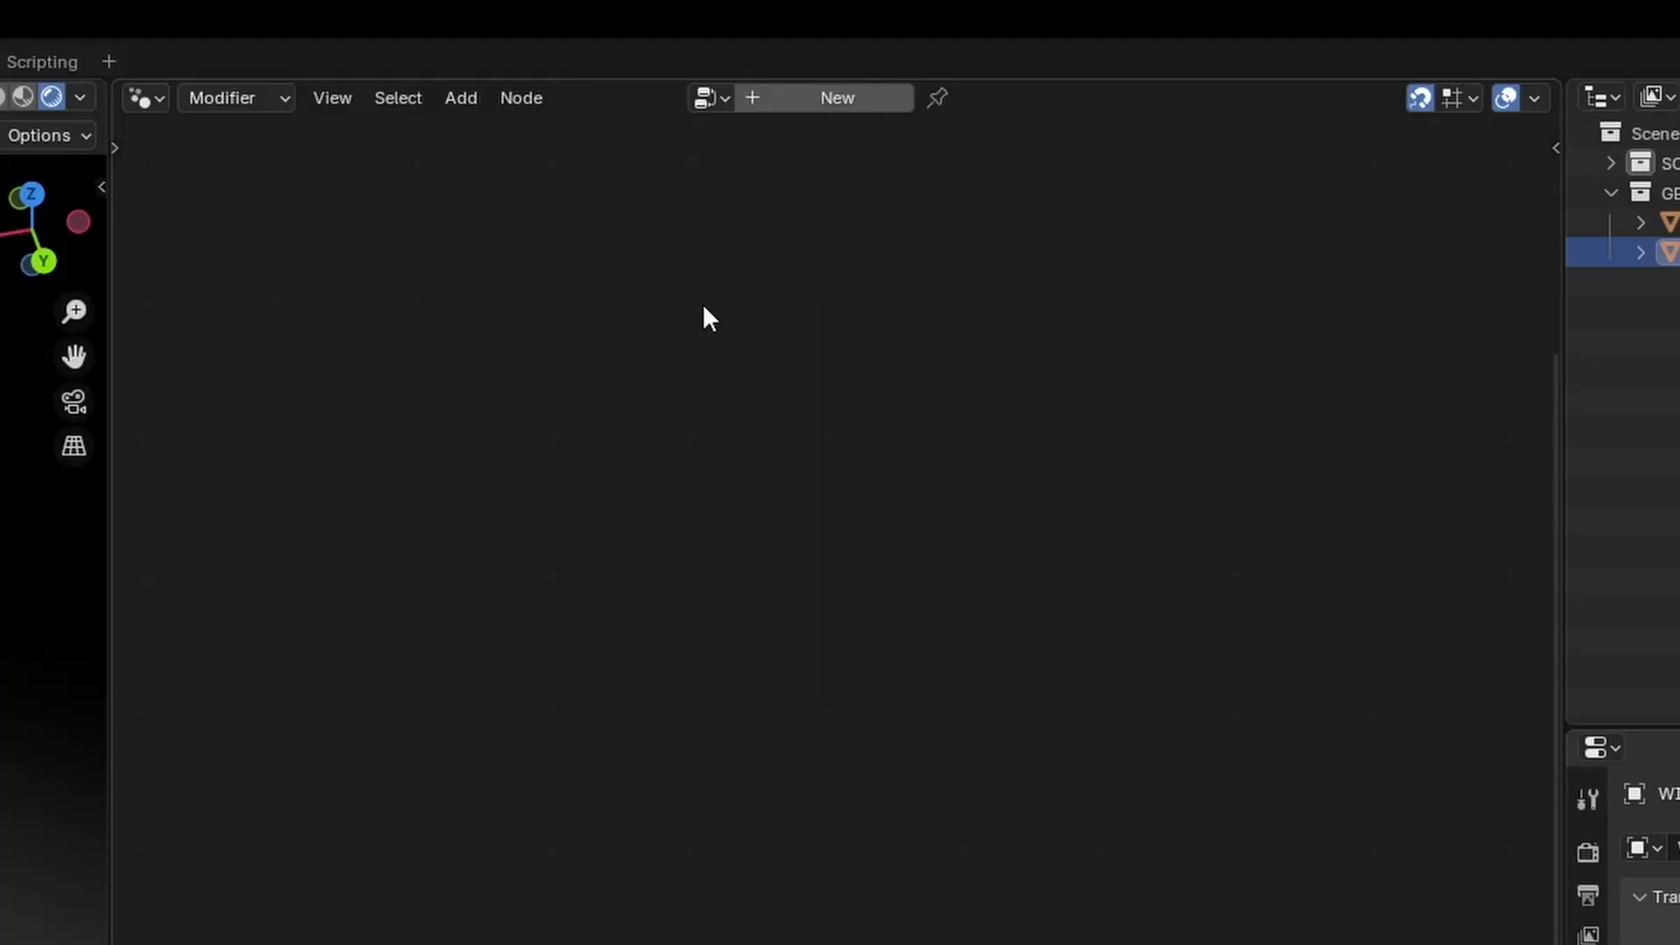
left_click(839, 99)
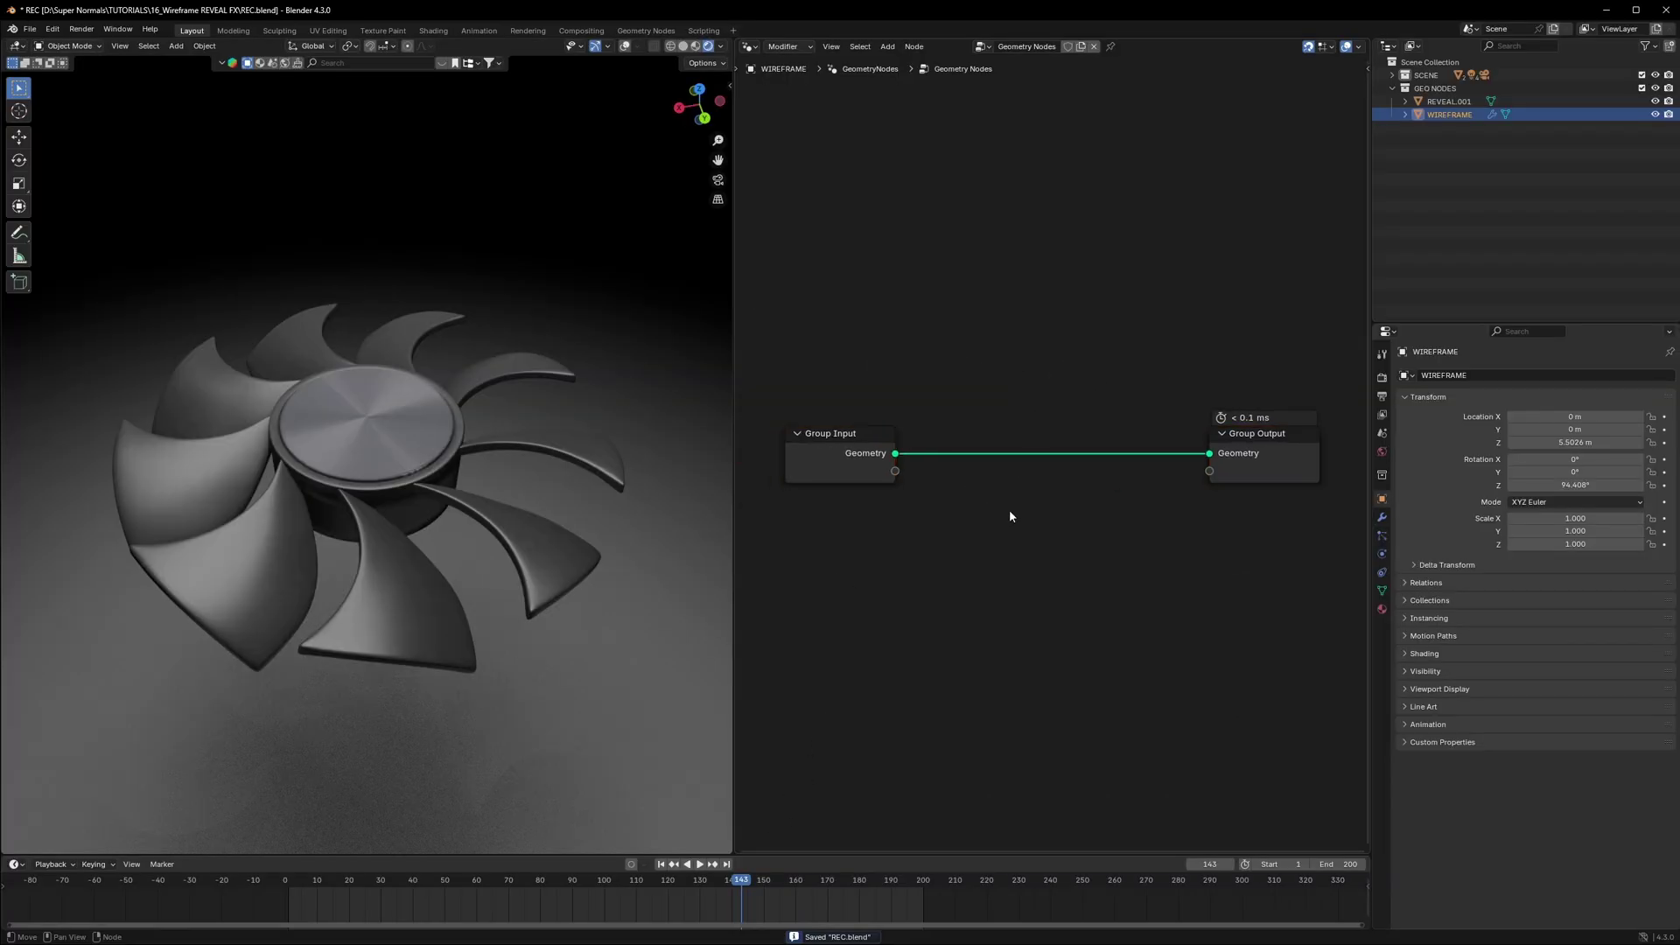
Step: Insert a Mesh to Volume node between Group Input and Group Output with a voxel amount of 300
middle_click_drag(1074, 513, 1005, 502)
scroll(1057, 495, "down", 2)
scroll(1034, 505, "up", 3)
scroll(1033, 506, "down", 2)
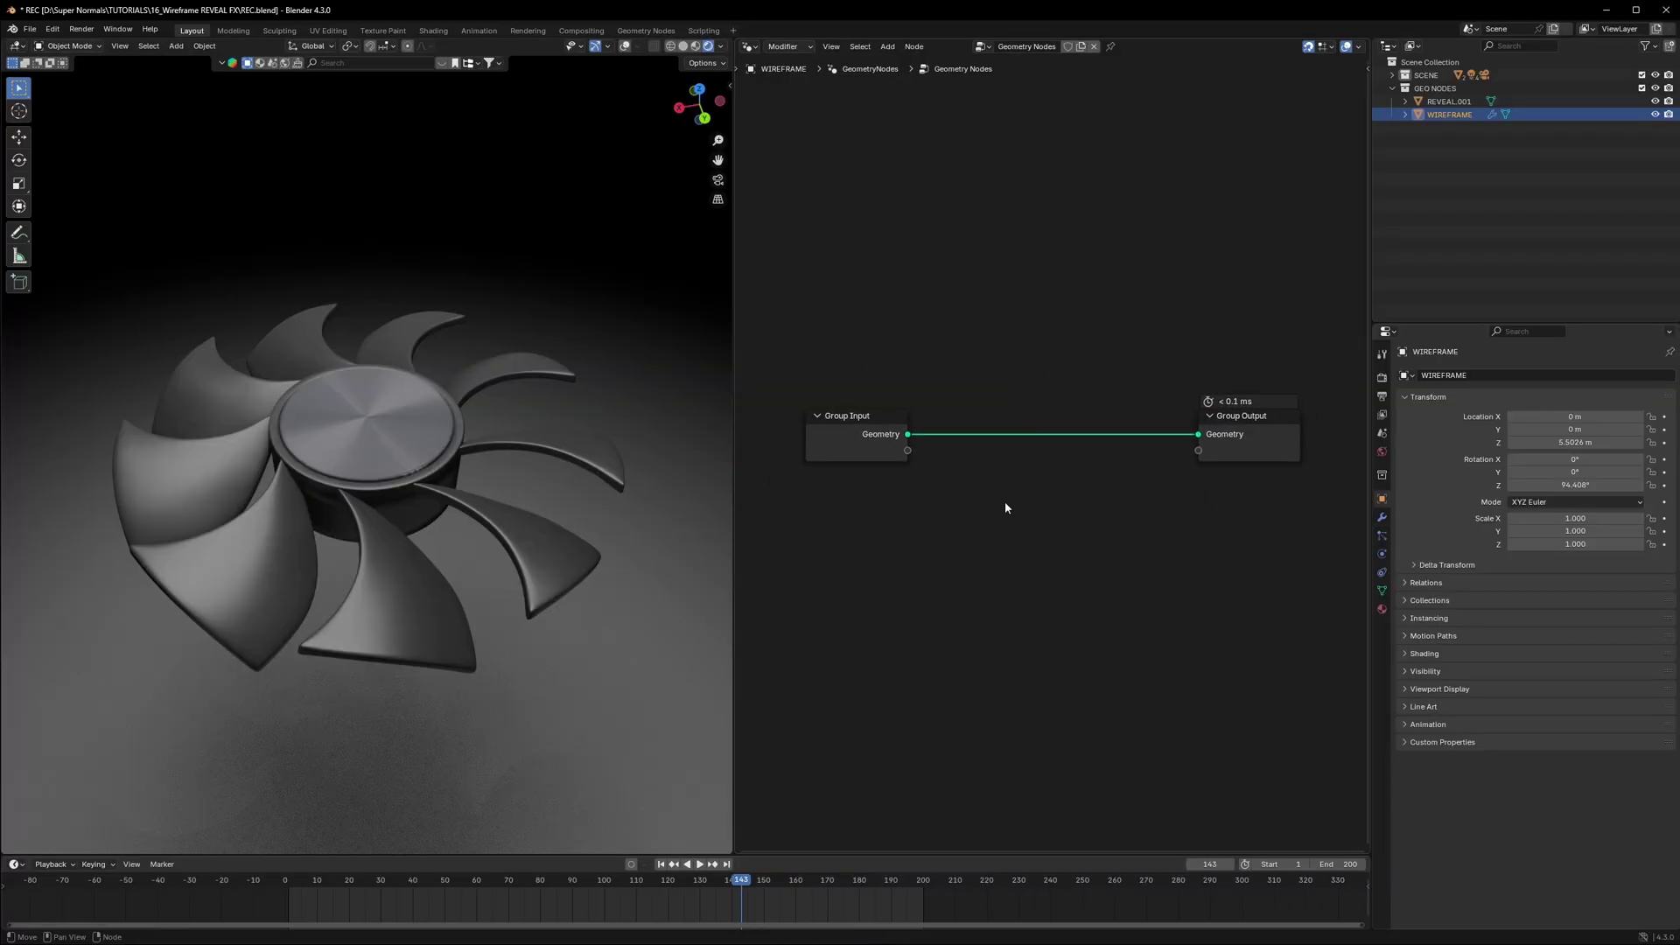
key("shift+a")
type("mesh to v")
left_click(1304, 544)
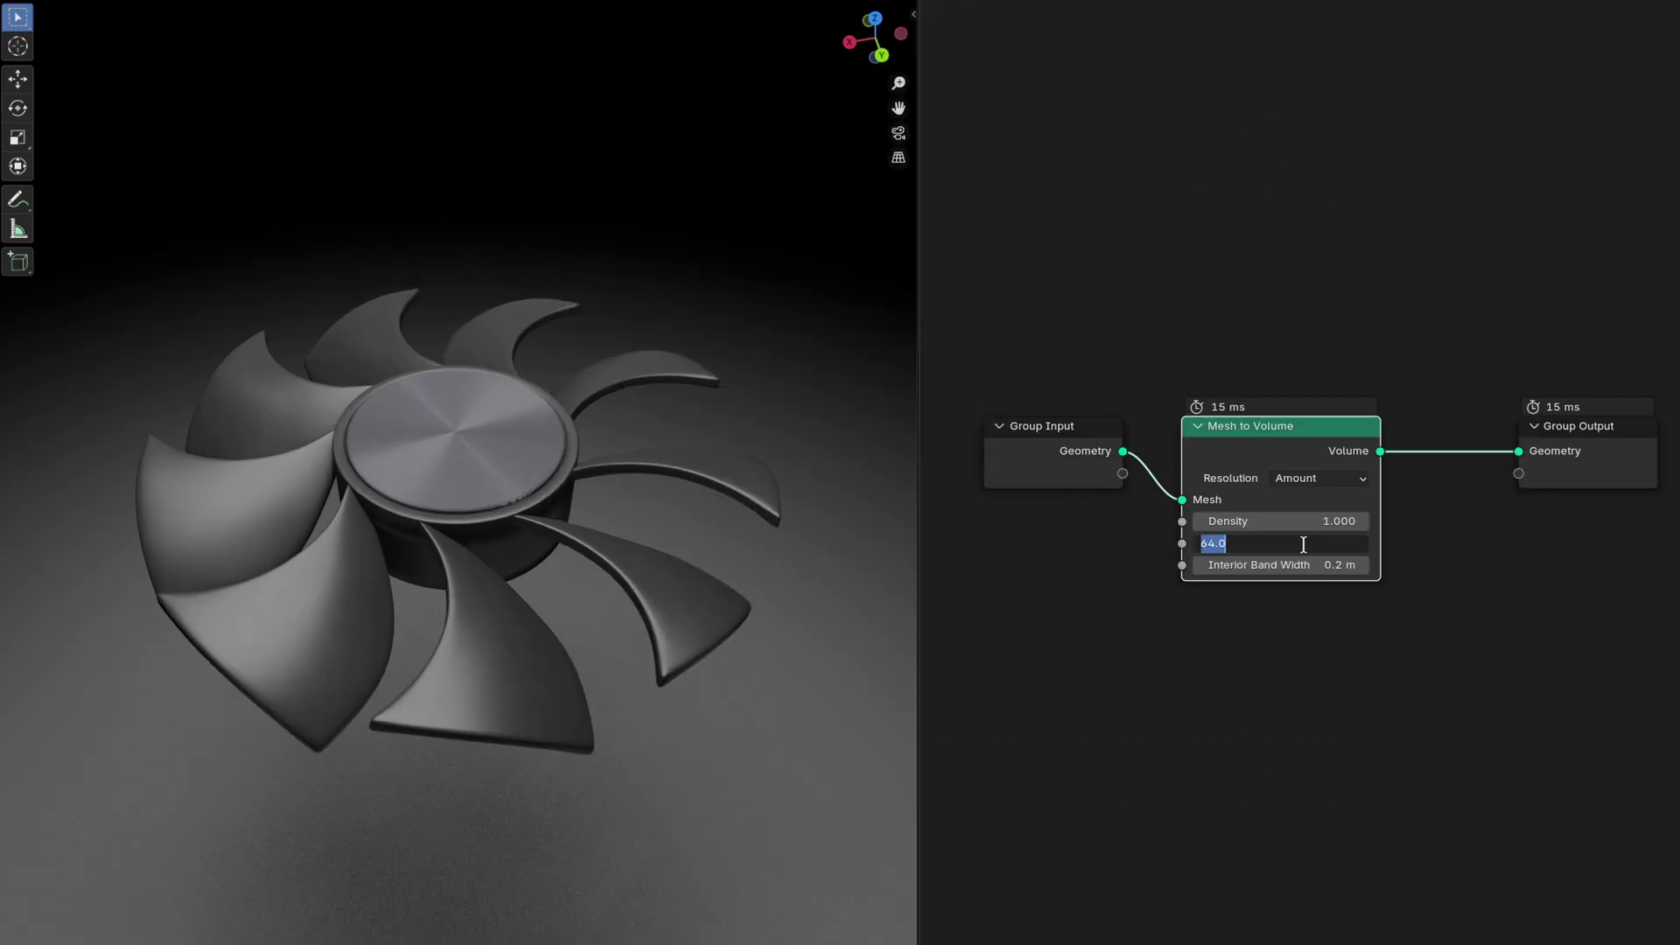
type("300")
key("Return")
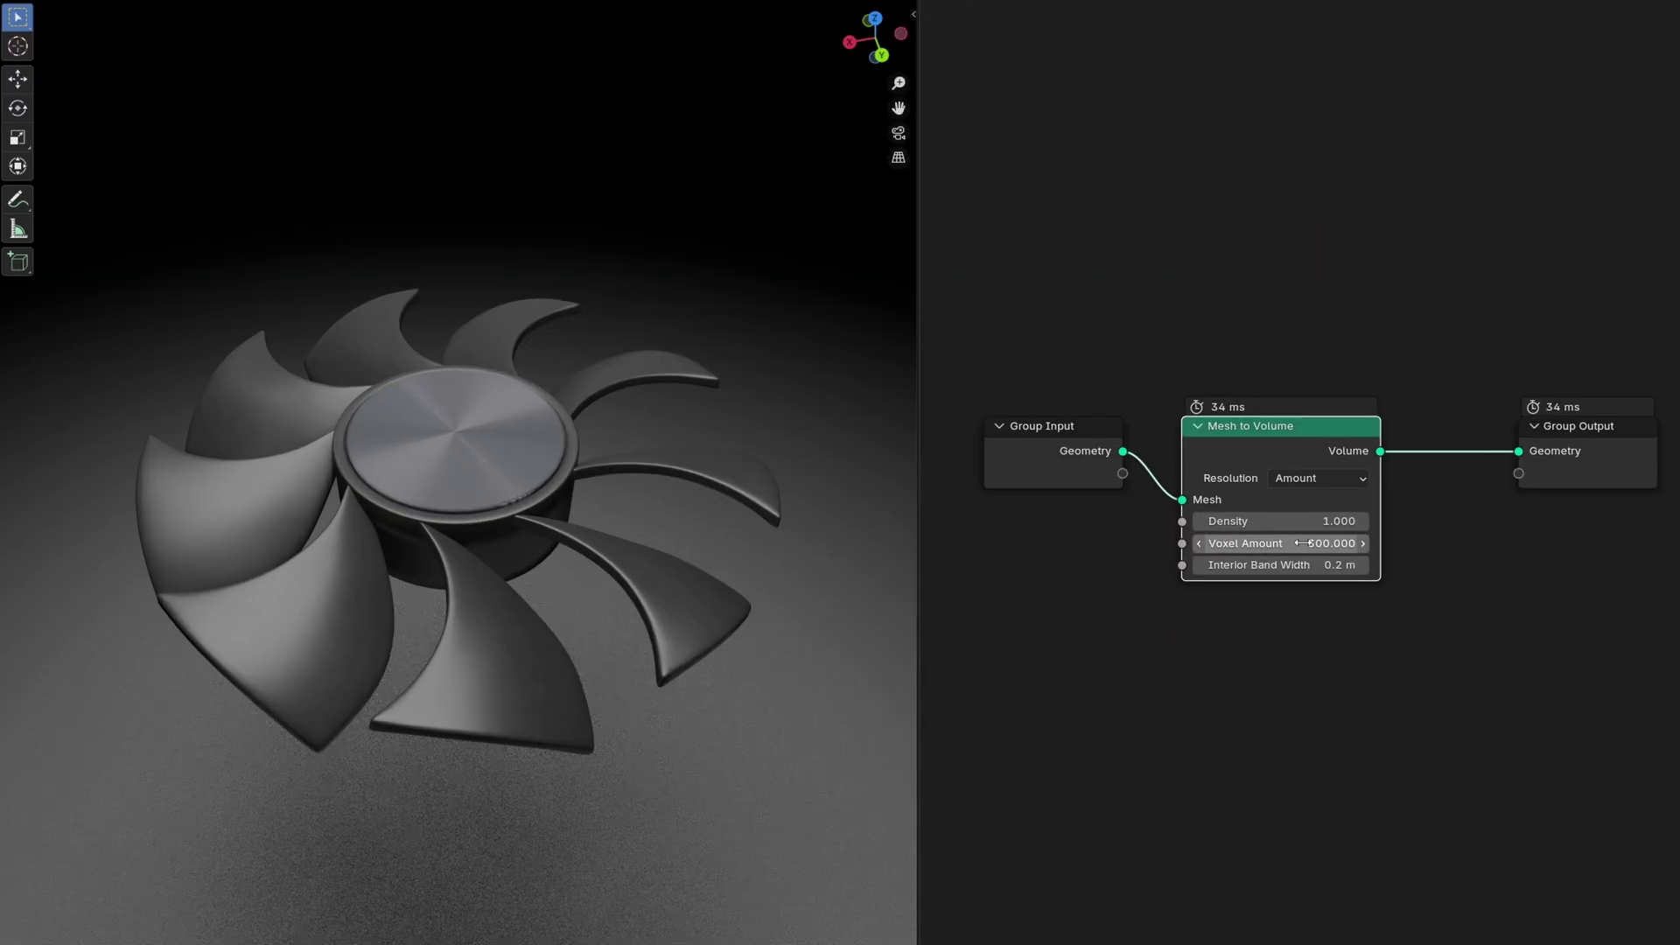
double_click(1287, 524)
left_click(1520, 553)
Step: Move the Group Output node farther from the Mesh to Volume node to make room for more nodes
scroll(1552, 553, "down", 4)
middle_click_drag(1552, 553, 1357, 557)
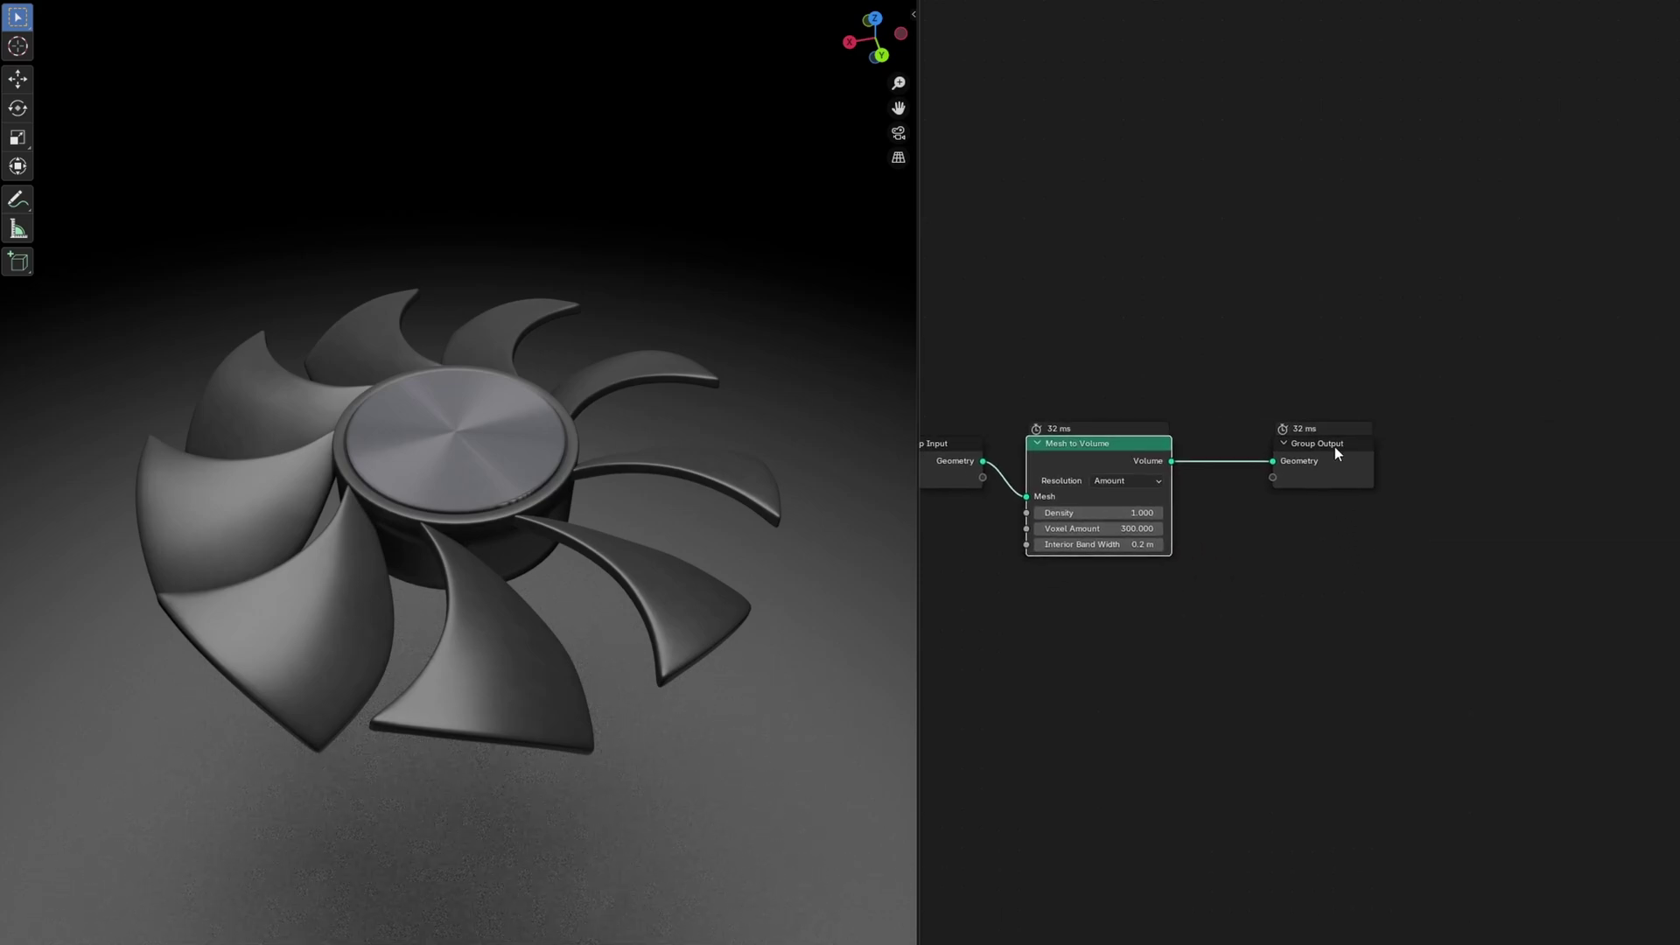
left_click_drag(1332, 441, 1529, 449)
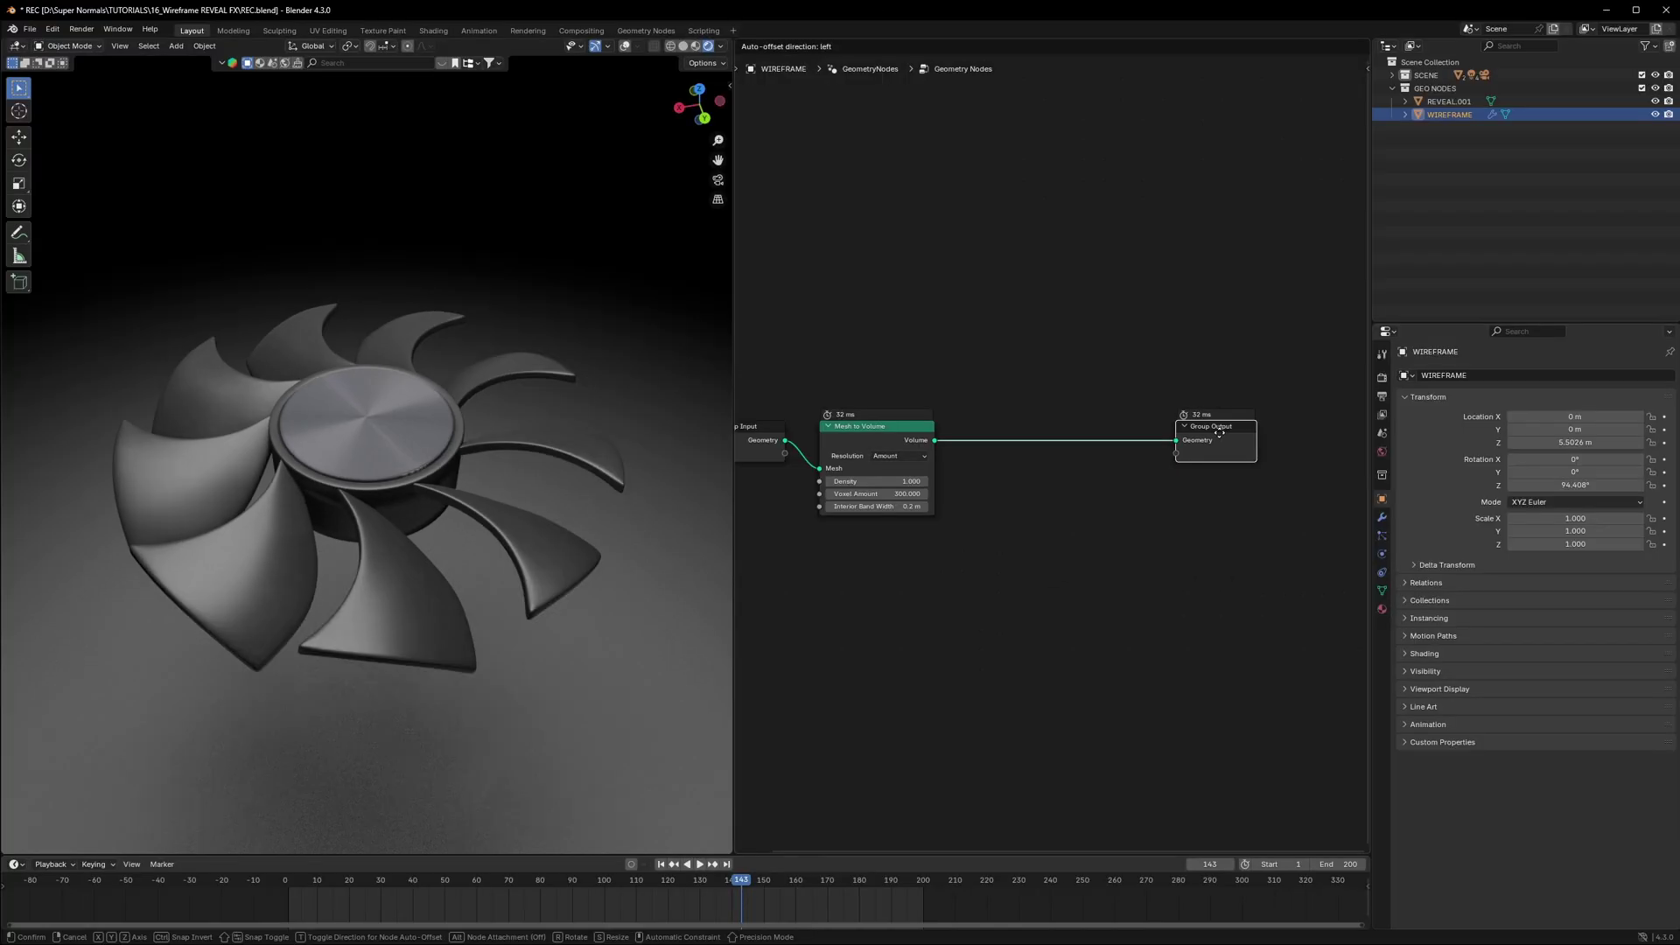
left_click_drag(1219, 433, 1160, 433)
middle_click_drag(996, 534, 1078, 540)
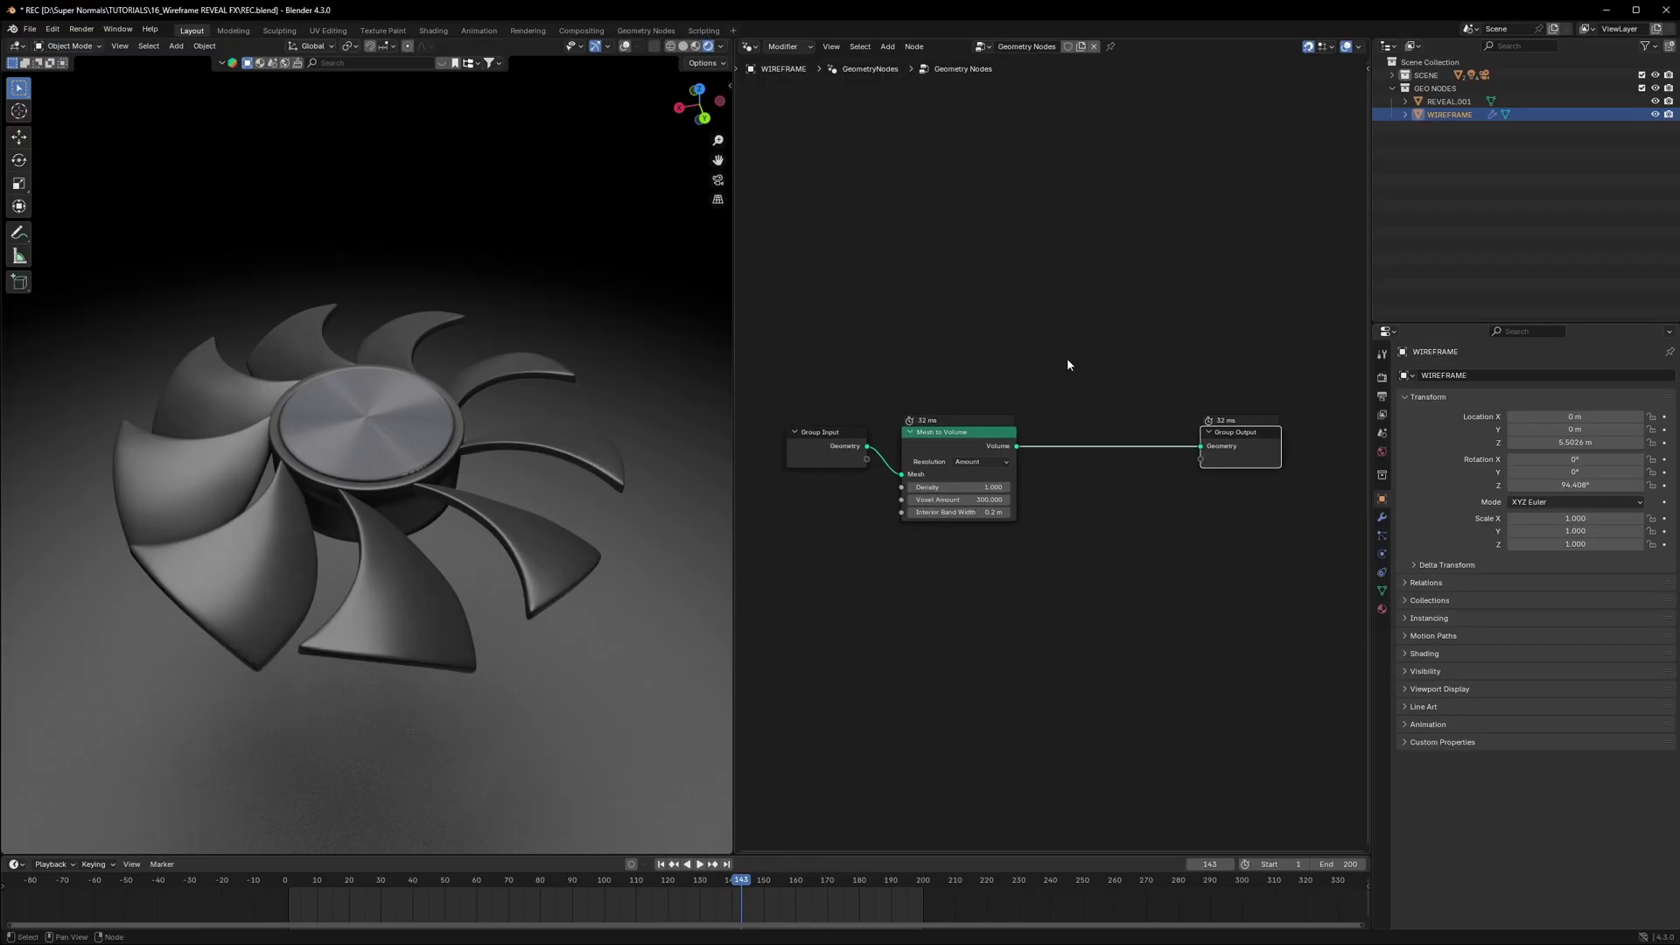
Step: Hide the REVEAL.001 object in the viewport and reselect WIREFRAME
left_click(1449, 102)
left_click(1655, 101)
left_click(1452, 114)
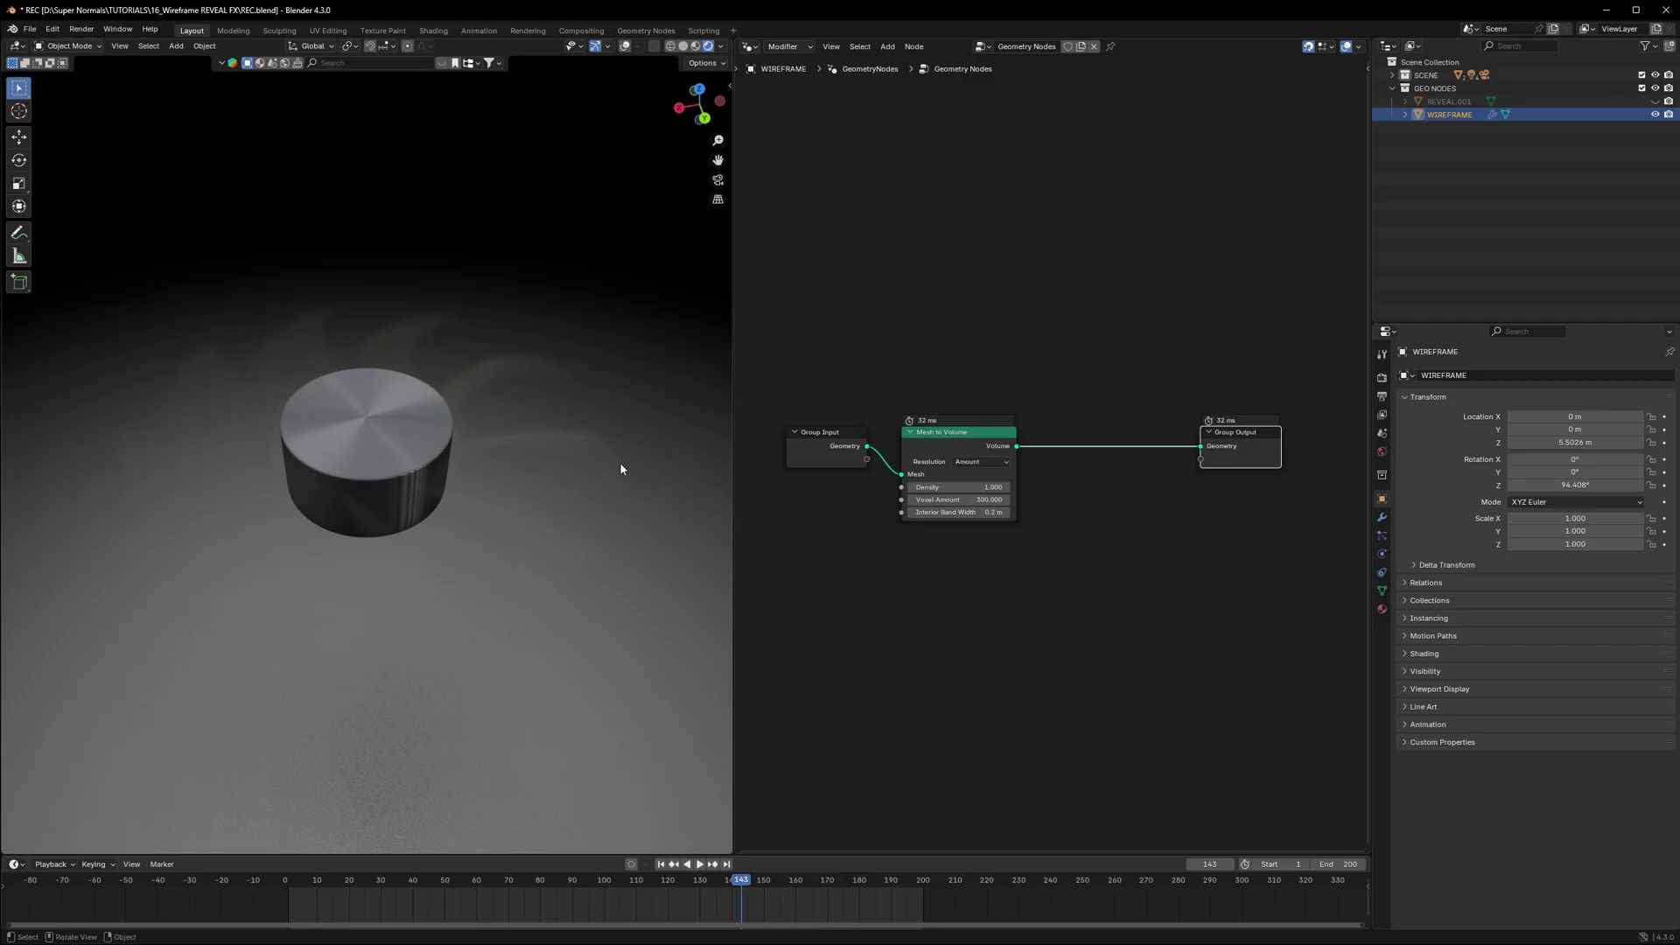
Step: Set the Mesh to Volume density to 100, keeping the voxel amount at 300
middle_click_drag(475, 456, 497, 381)
scroll(957, 495, "up", 2)
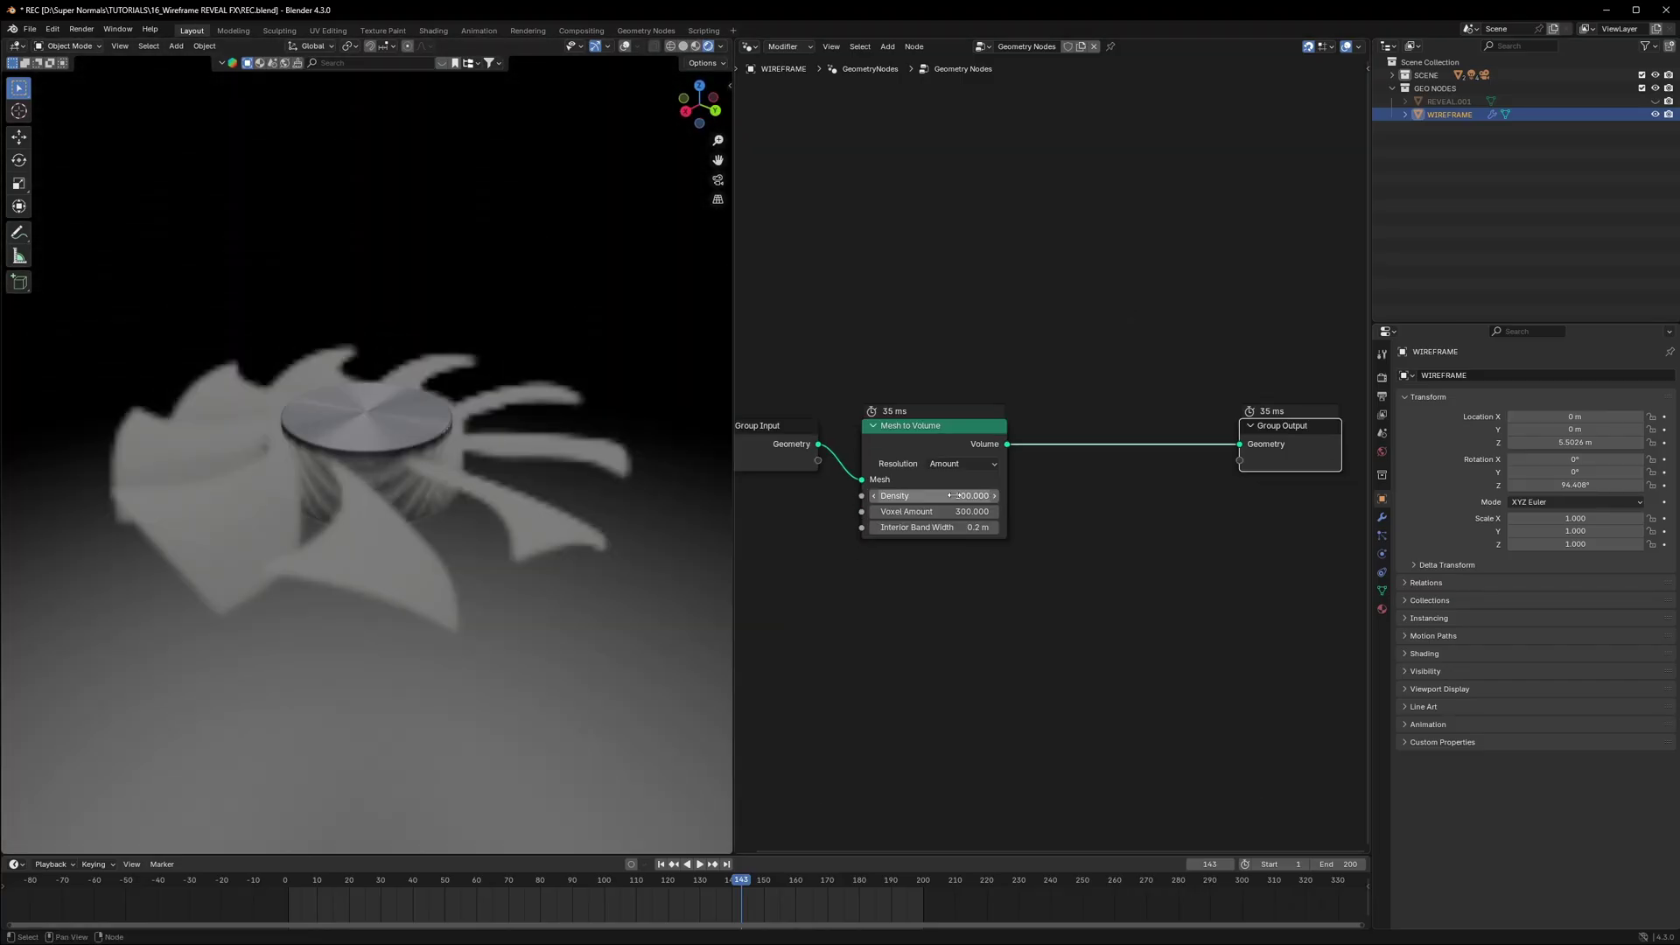
mouse_move(563, 525)
middle_mouse_down()
mouse_move(563, 555)
mouse_move(548, 522)
middle_mouse_up()
left_click(942, 511)
key("Return")
Step: Insert a Distribute Points in Volume node after Mesh to Volume and set its mode to Grid
key("shift+a")
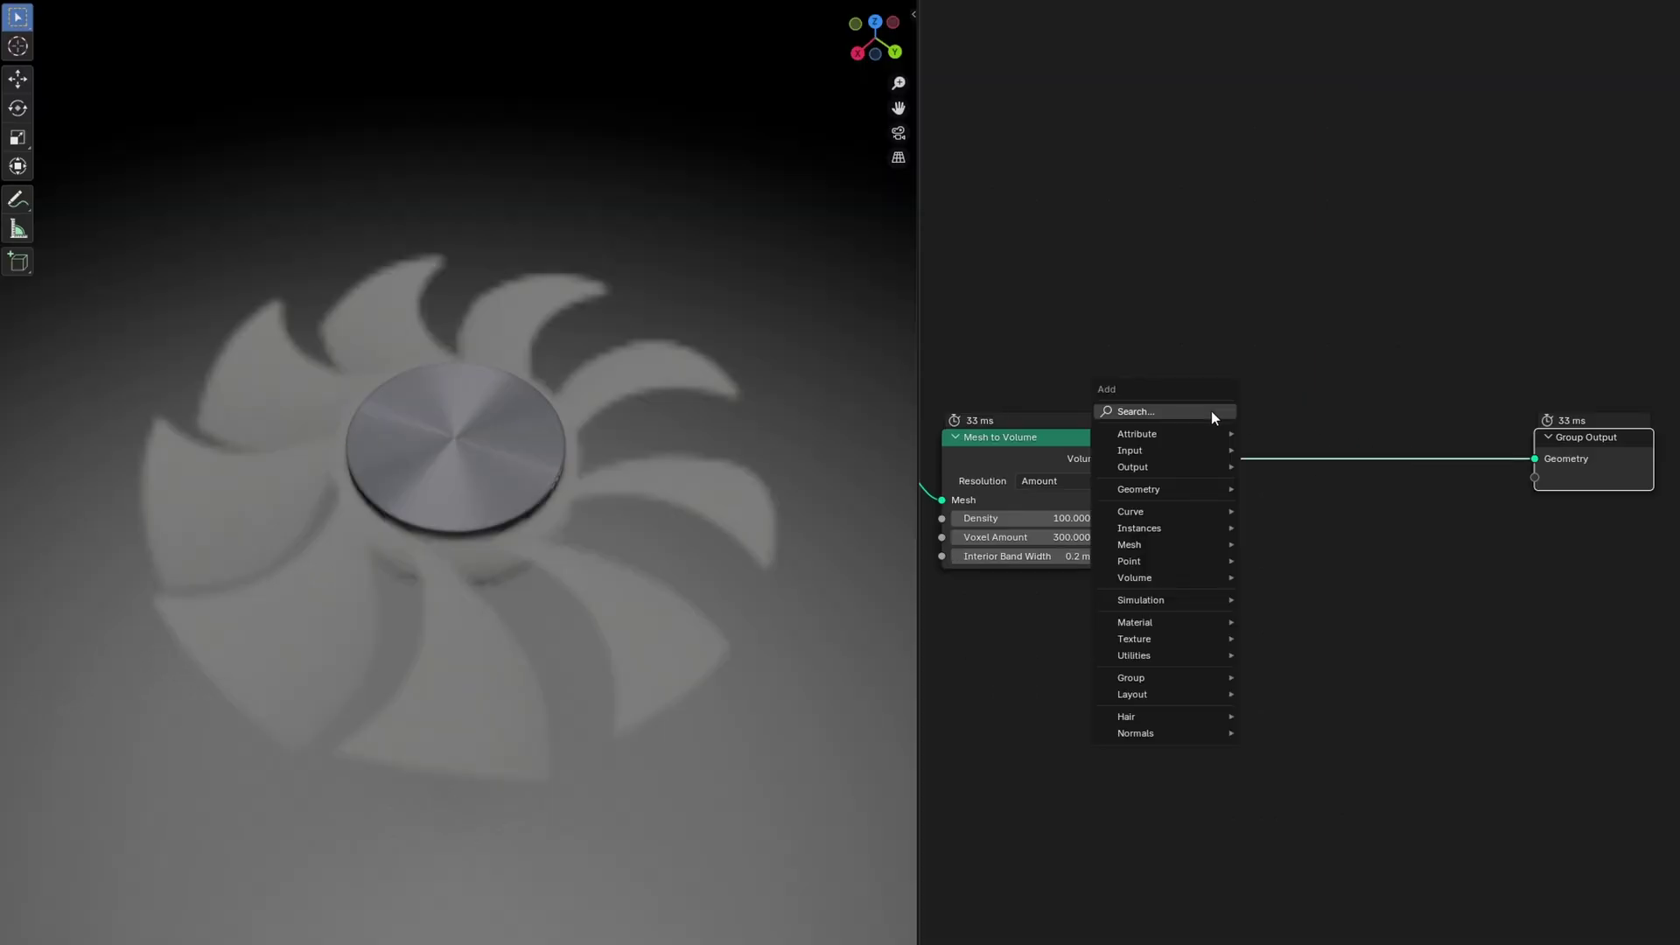
type("distr")
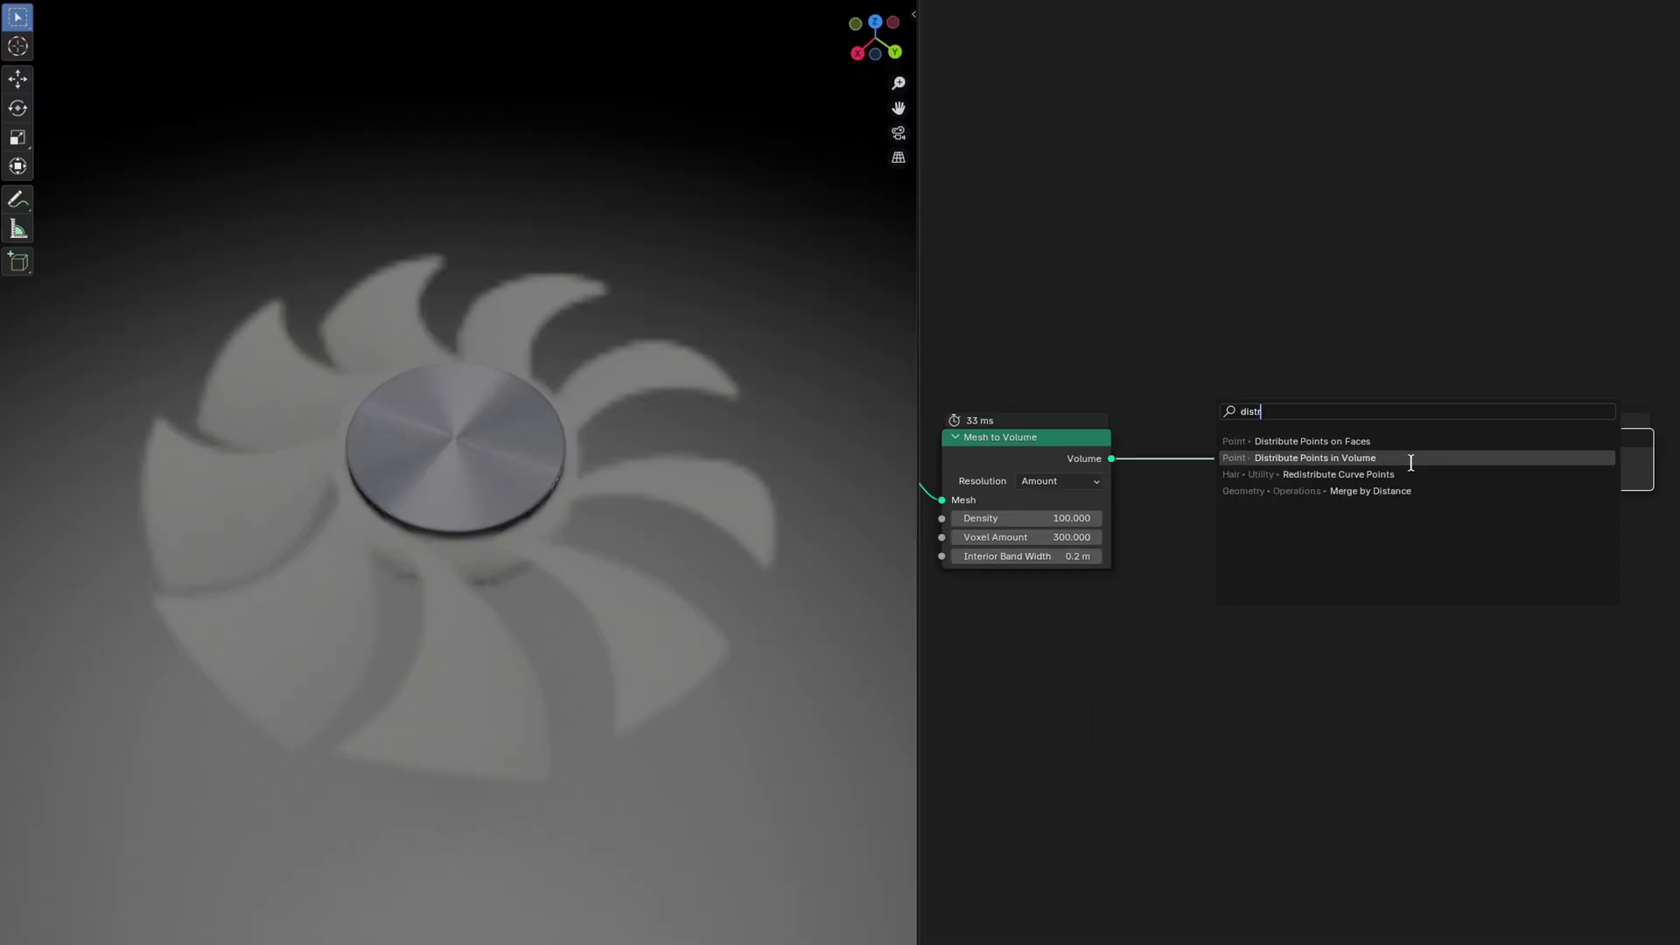
left_click(1385, 458)
left_click(1157, 424)
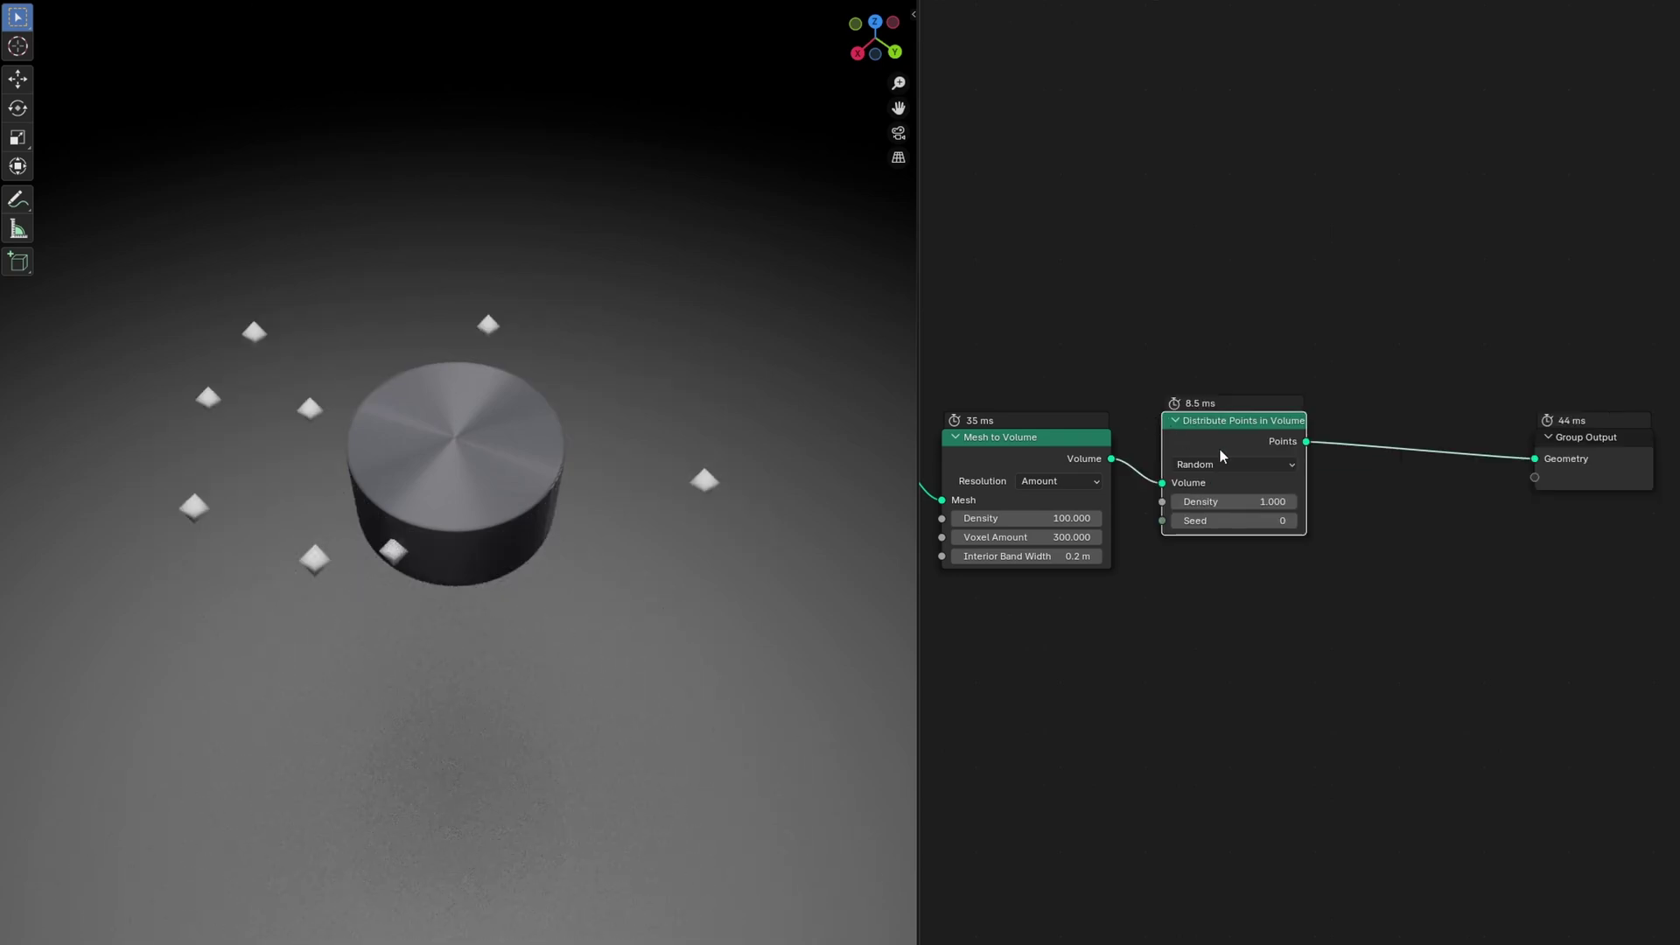
scroll(1219, 455, "up", 2)
left_click(1219, 461)
left_click(1164, 535)
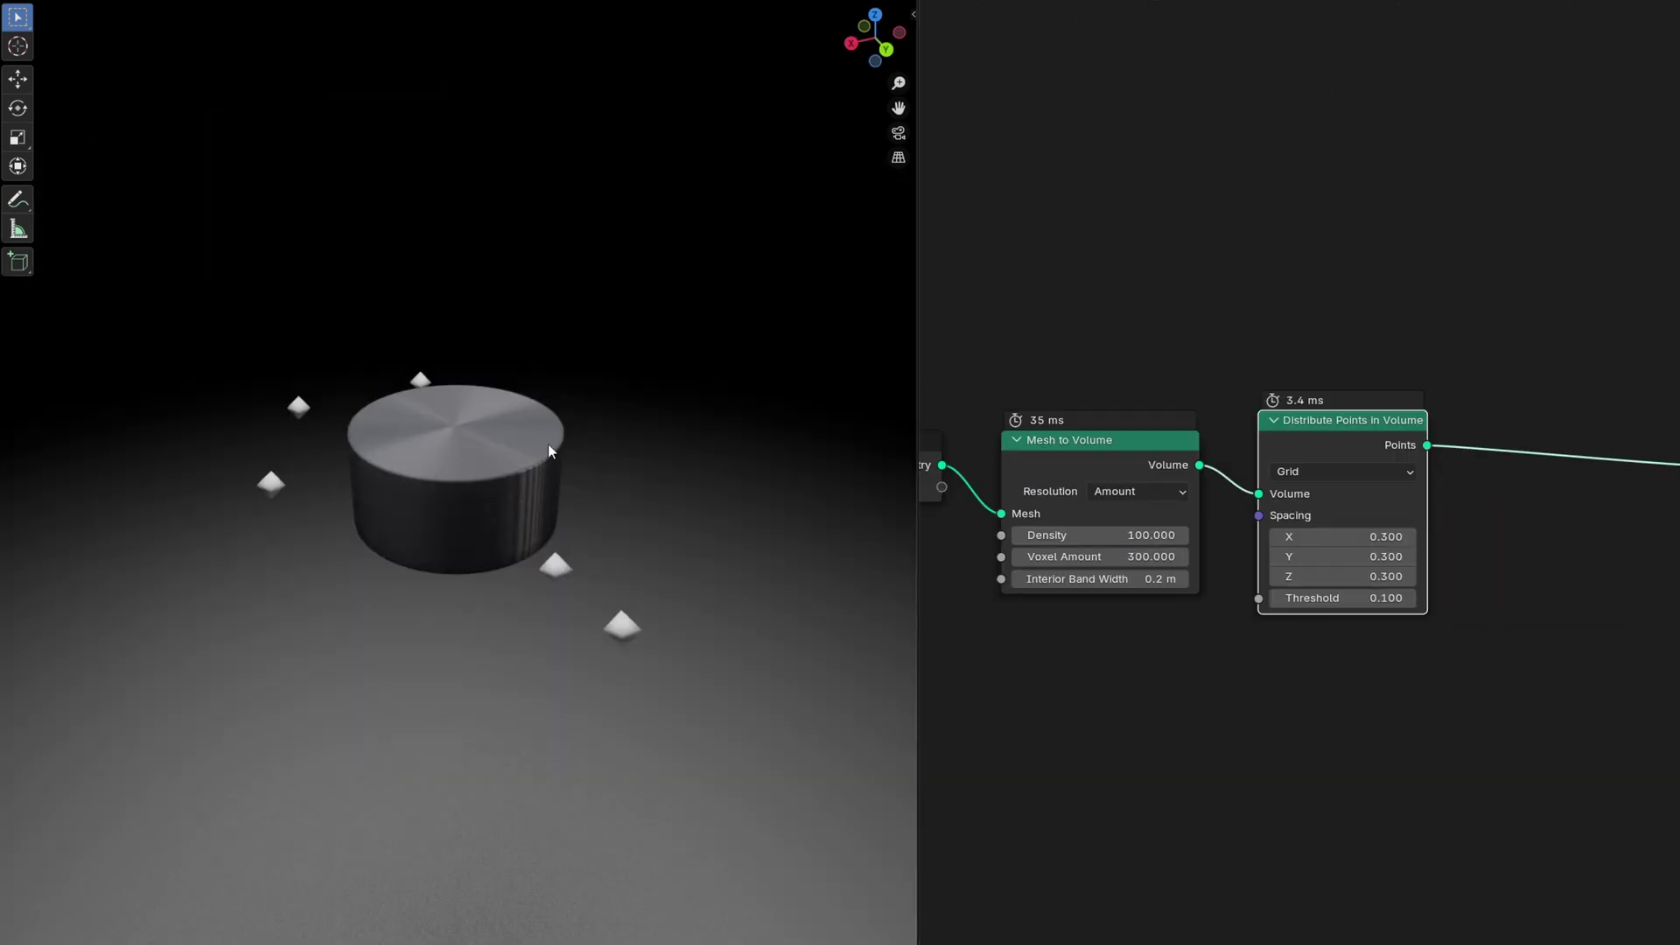
Step: Set the point grid spacing to 0.03 on X, Y and Z
middle_click_drag(547, 443, 624, 465)
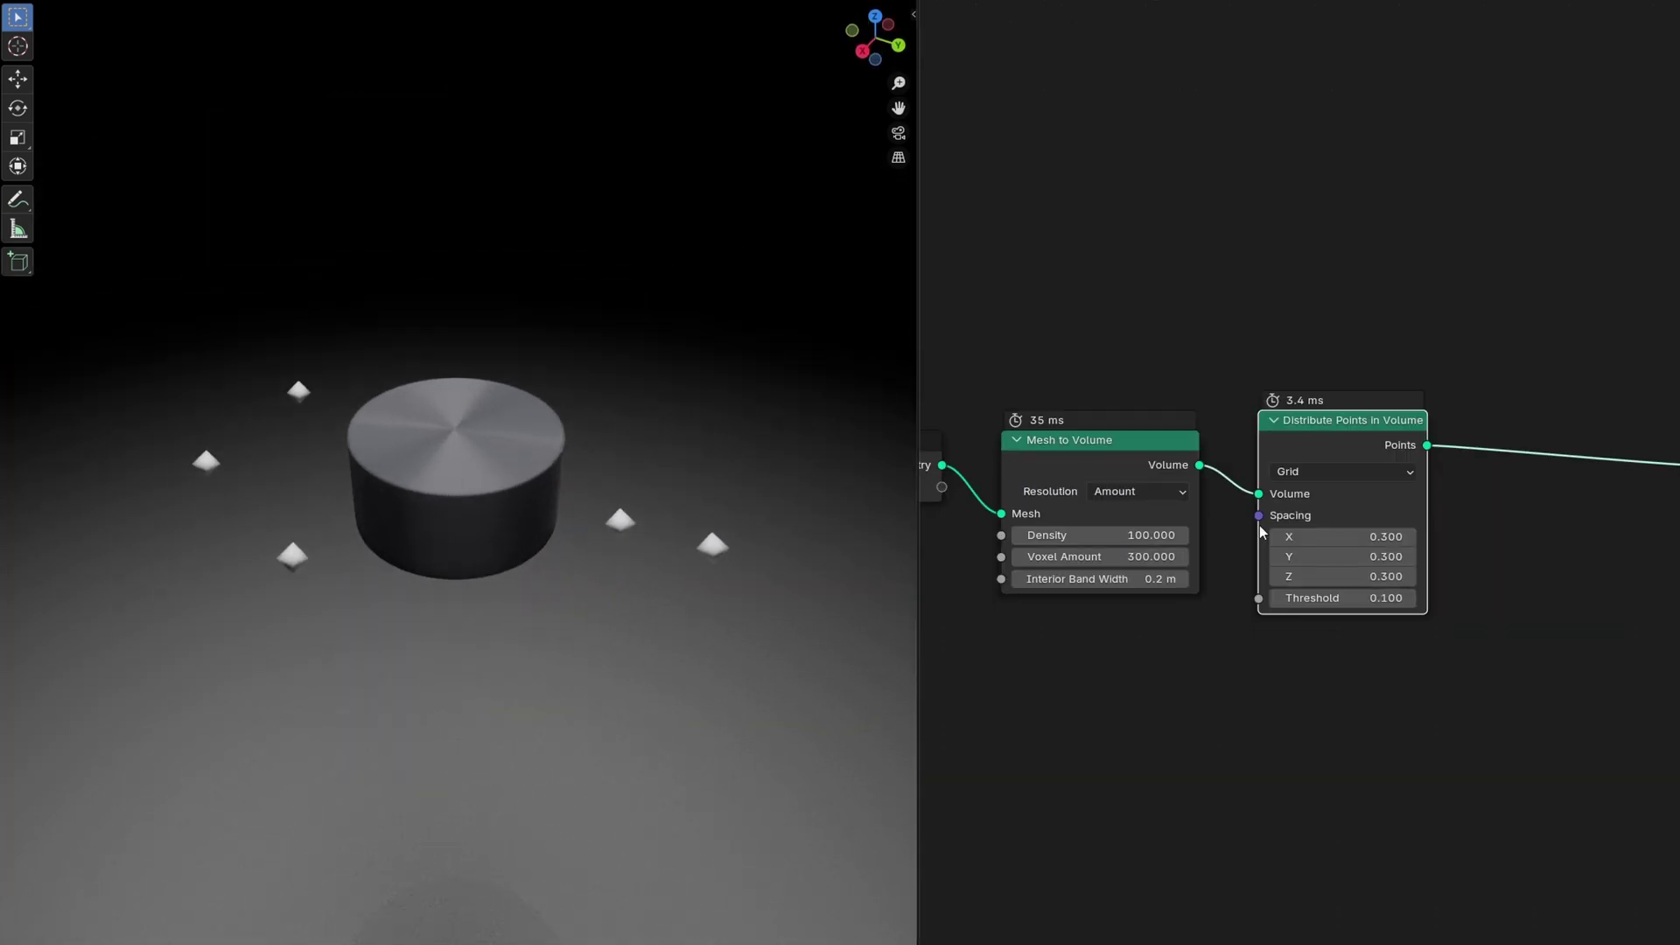
mouse_move(1346, 537)
left_mouse_down()
mouse_move(1346, 577)
mouse_move(1346, 538)
left_mouse_up()
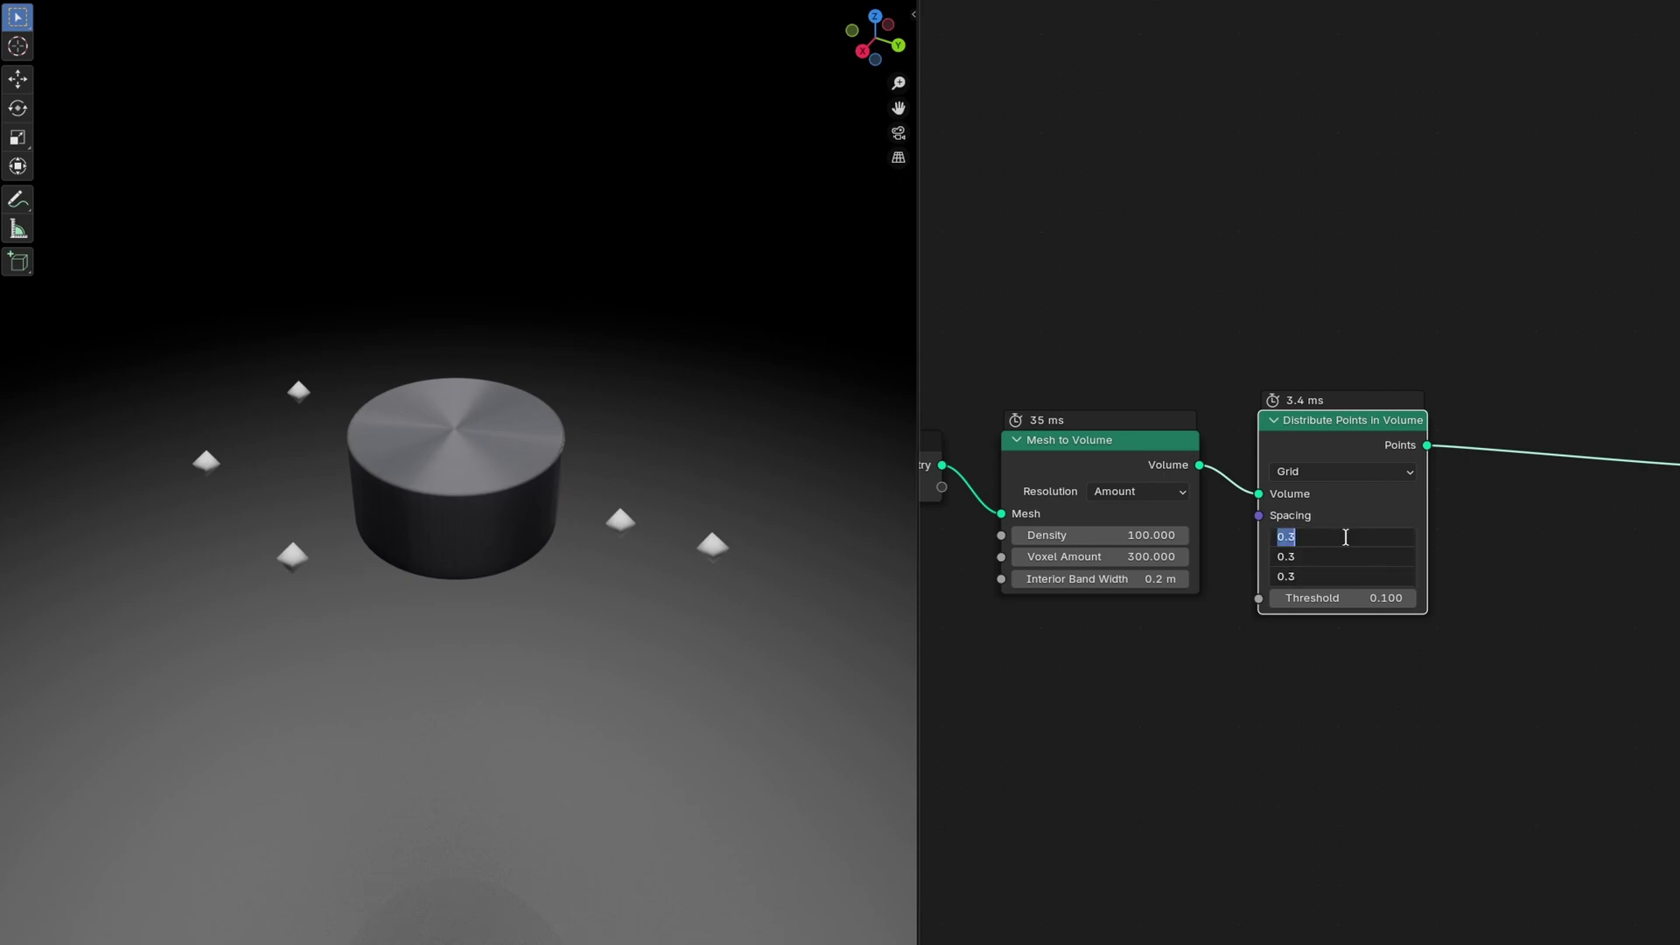
type("0.03")
key("Return")
middle_click_drag(560, 525, 630, 525)
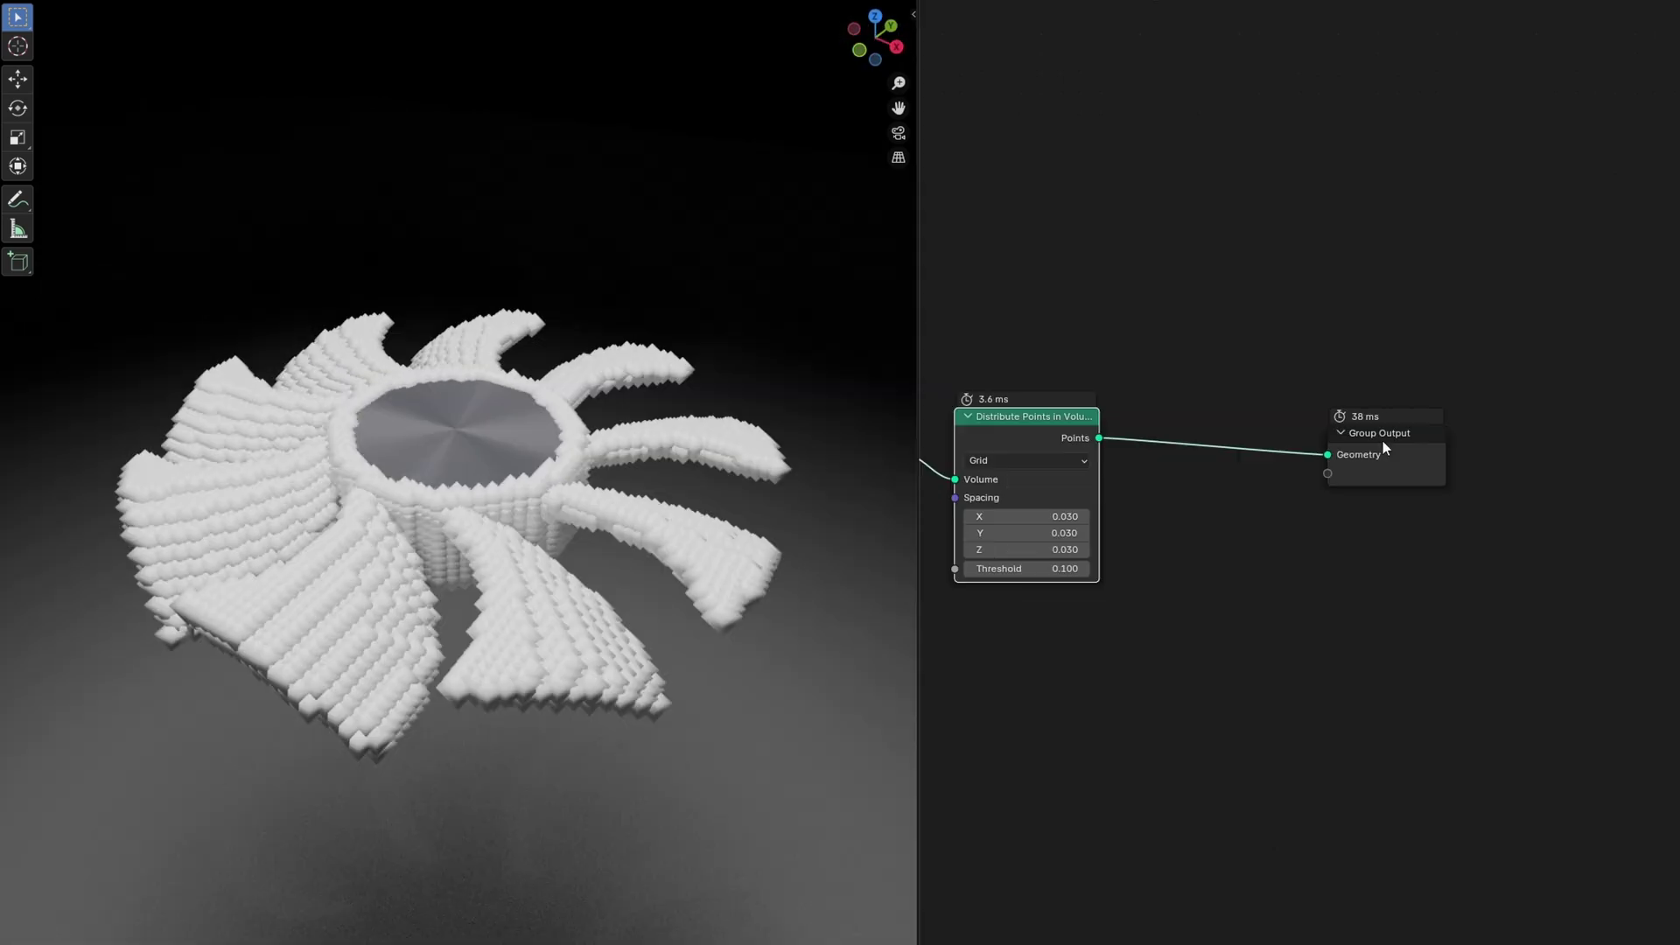
Step: Insert an Instance on Points node between Distribute Points in Volume and Group Output
key("shift+a")
left_click(1321, 380)
type("insta")
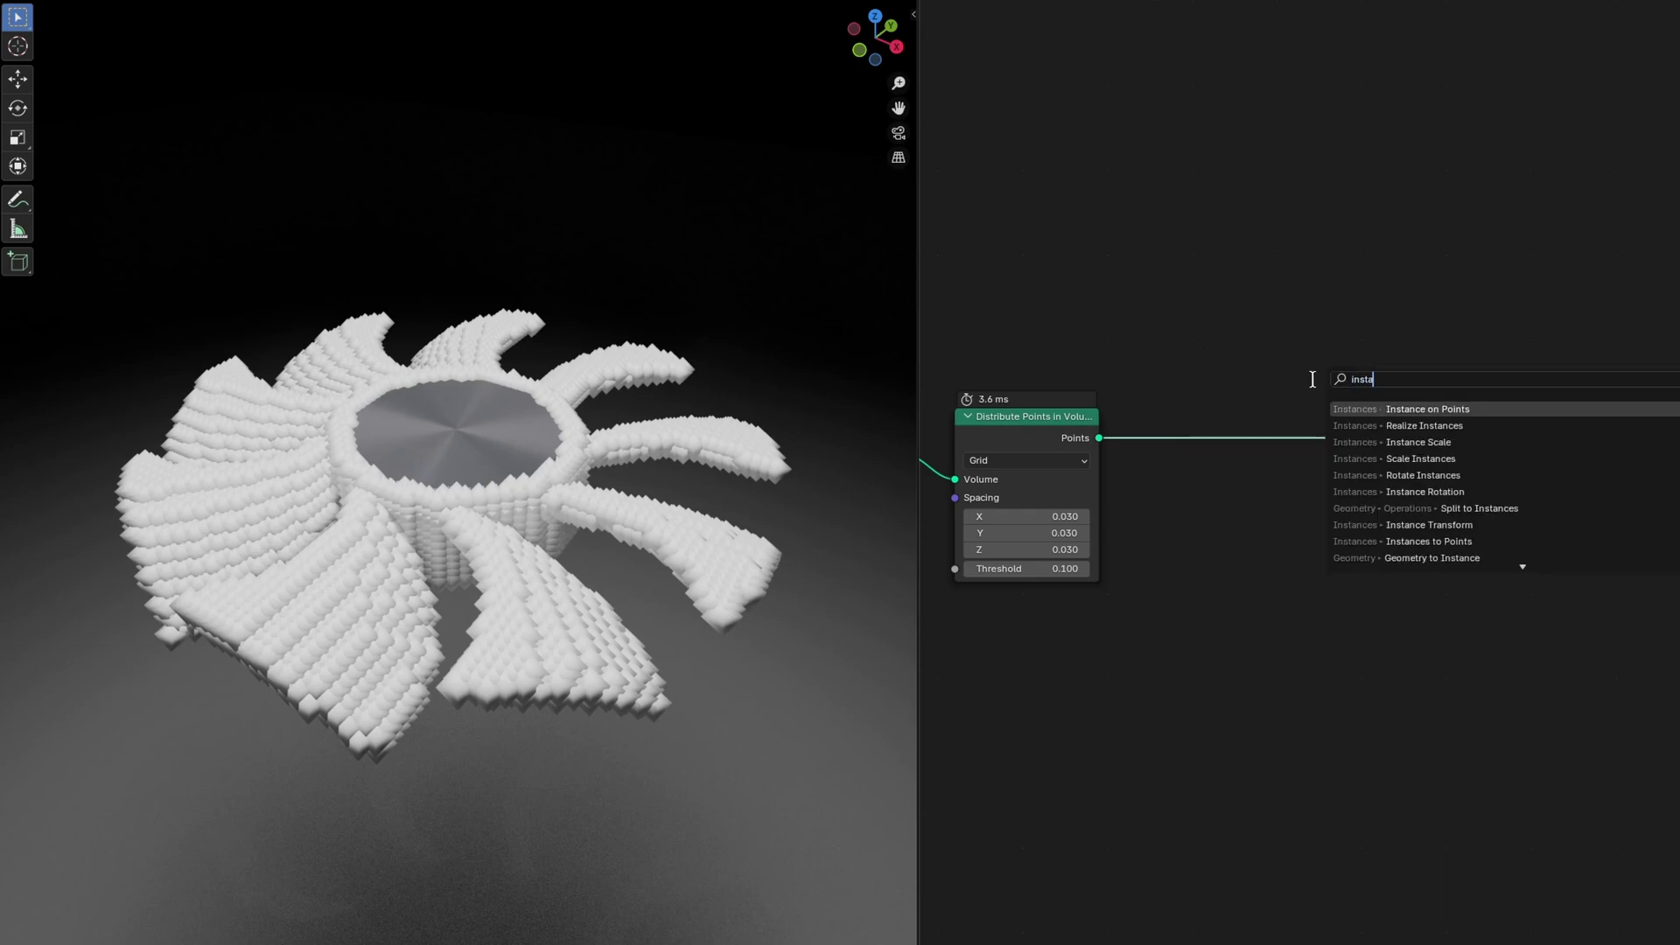
left_click(1409, 408)
left_click(1311, 427)
Step: Add a Cube mesh node and connect its mesh to the Instance input of Instance on Points
key("shift+a")
left_click(1176, 544)
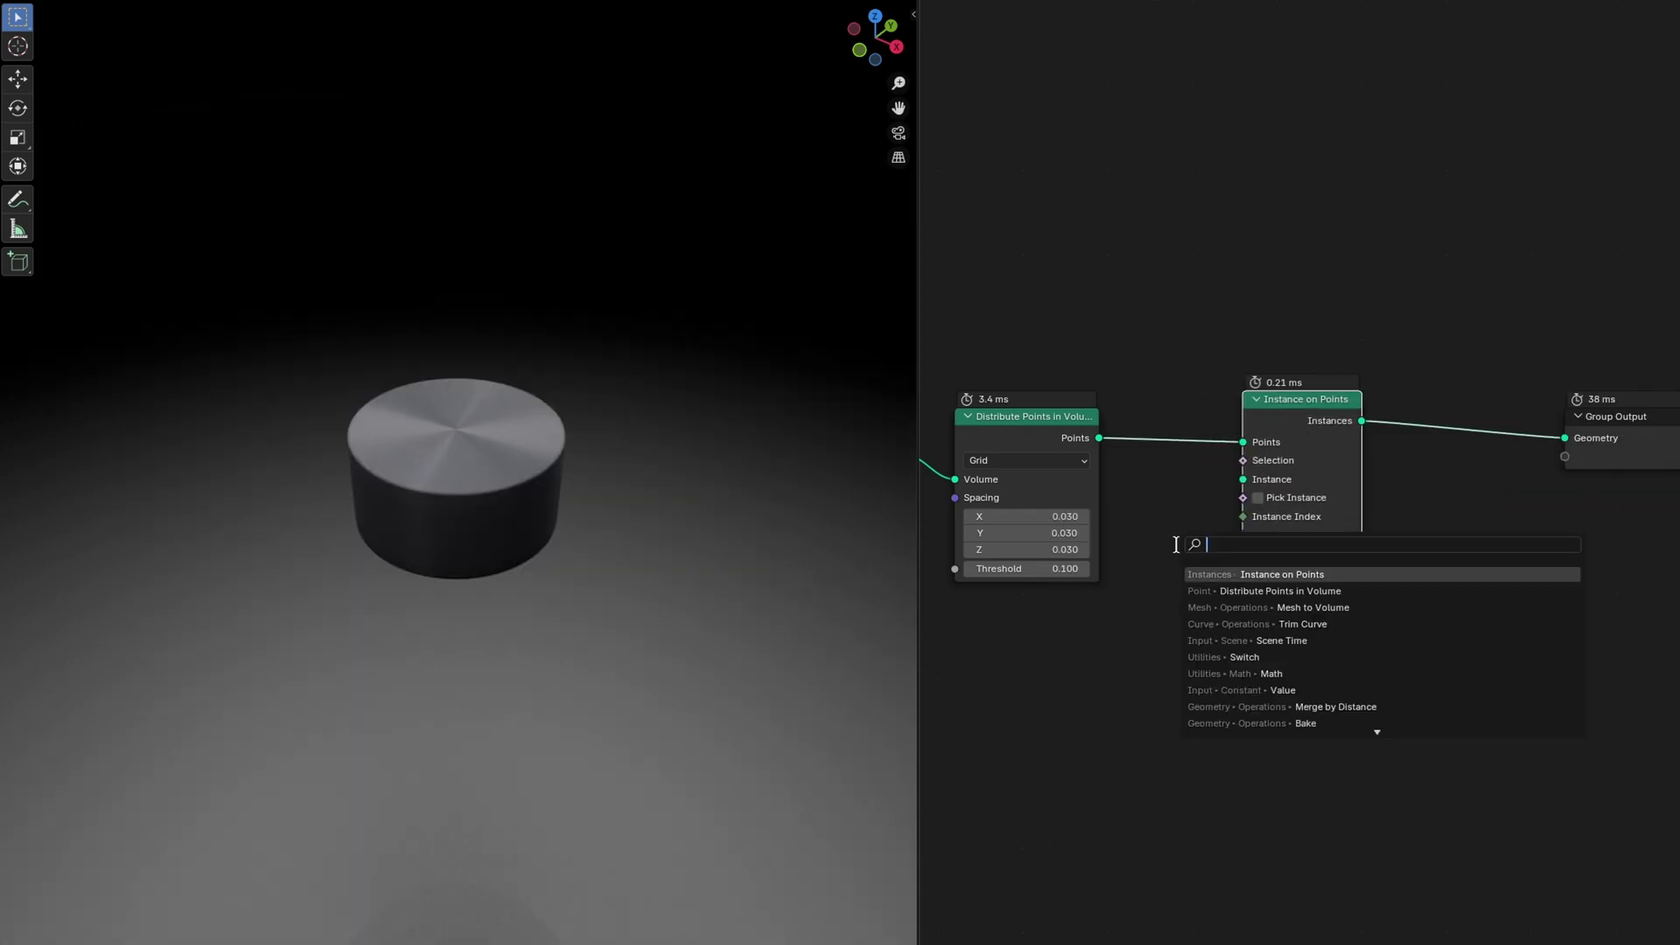
type("cu")
left_click(1284, 624)
left_click(1099, 620)
left_click_drag(1157, 640, 1269, 475)
left_click_drag(1309, 410, 1343, 410)
left_click_drag(1105, 616, 1218, 472)
Step: Set the Cube node's size to 0.03 m on X, Y and Z
scroll(1153, 546, "up", 3)
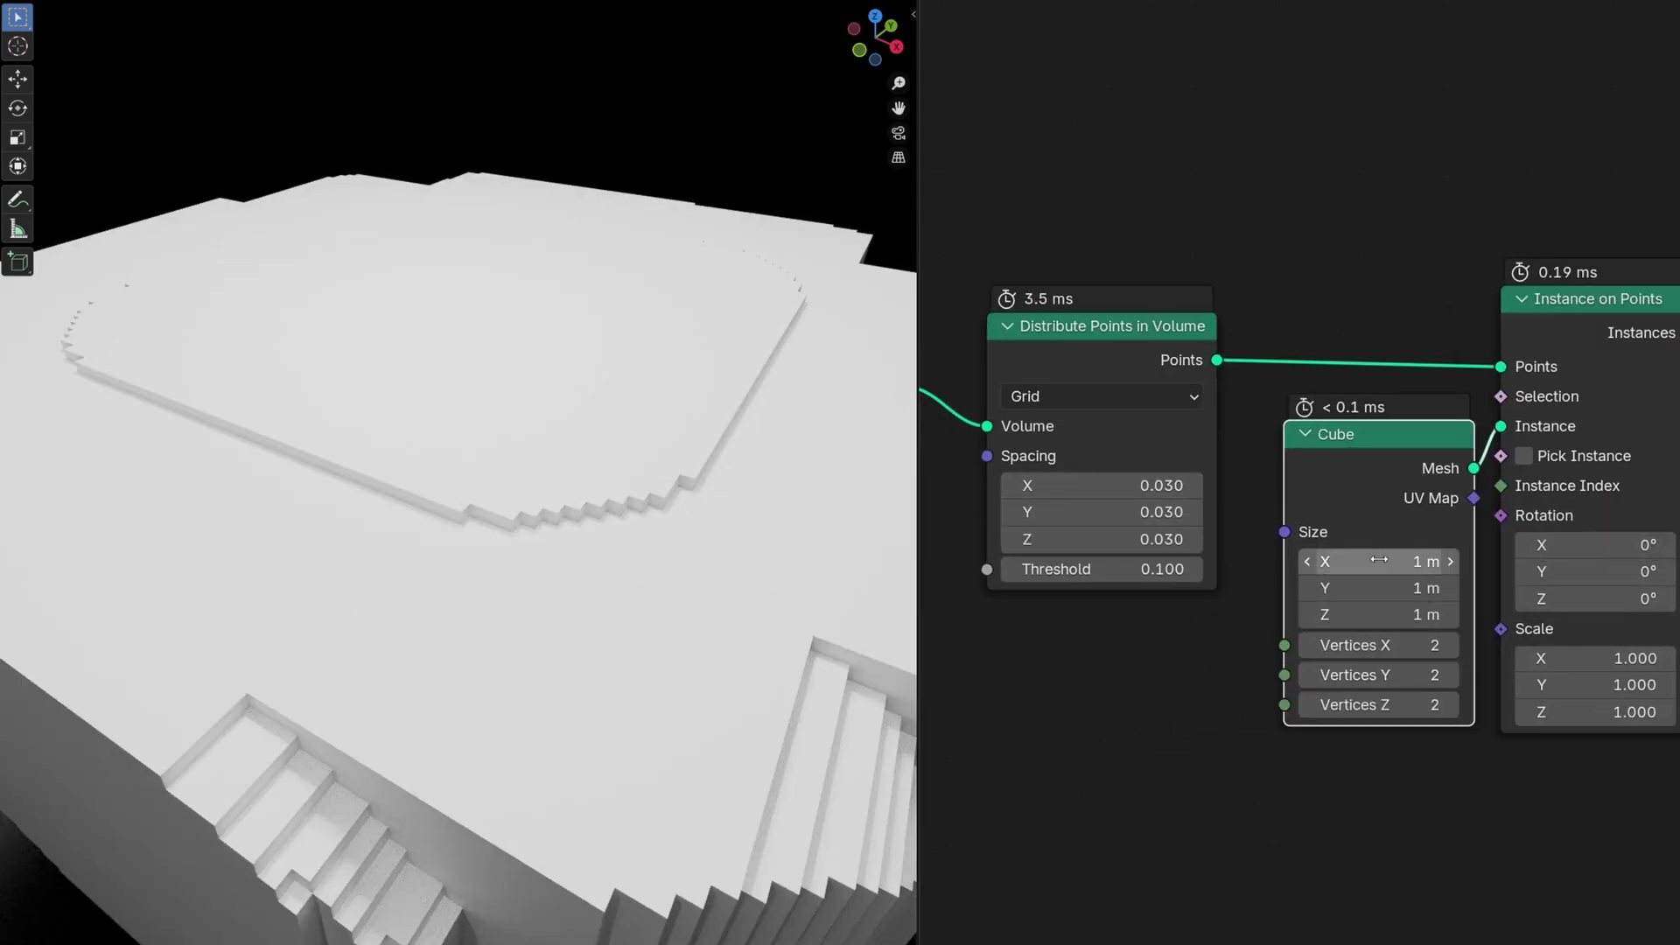
key("ctrl+v")
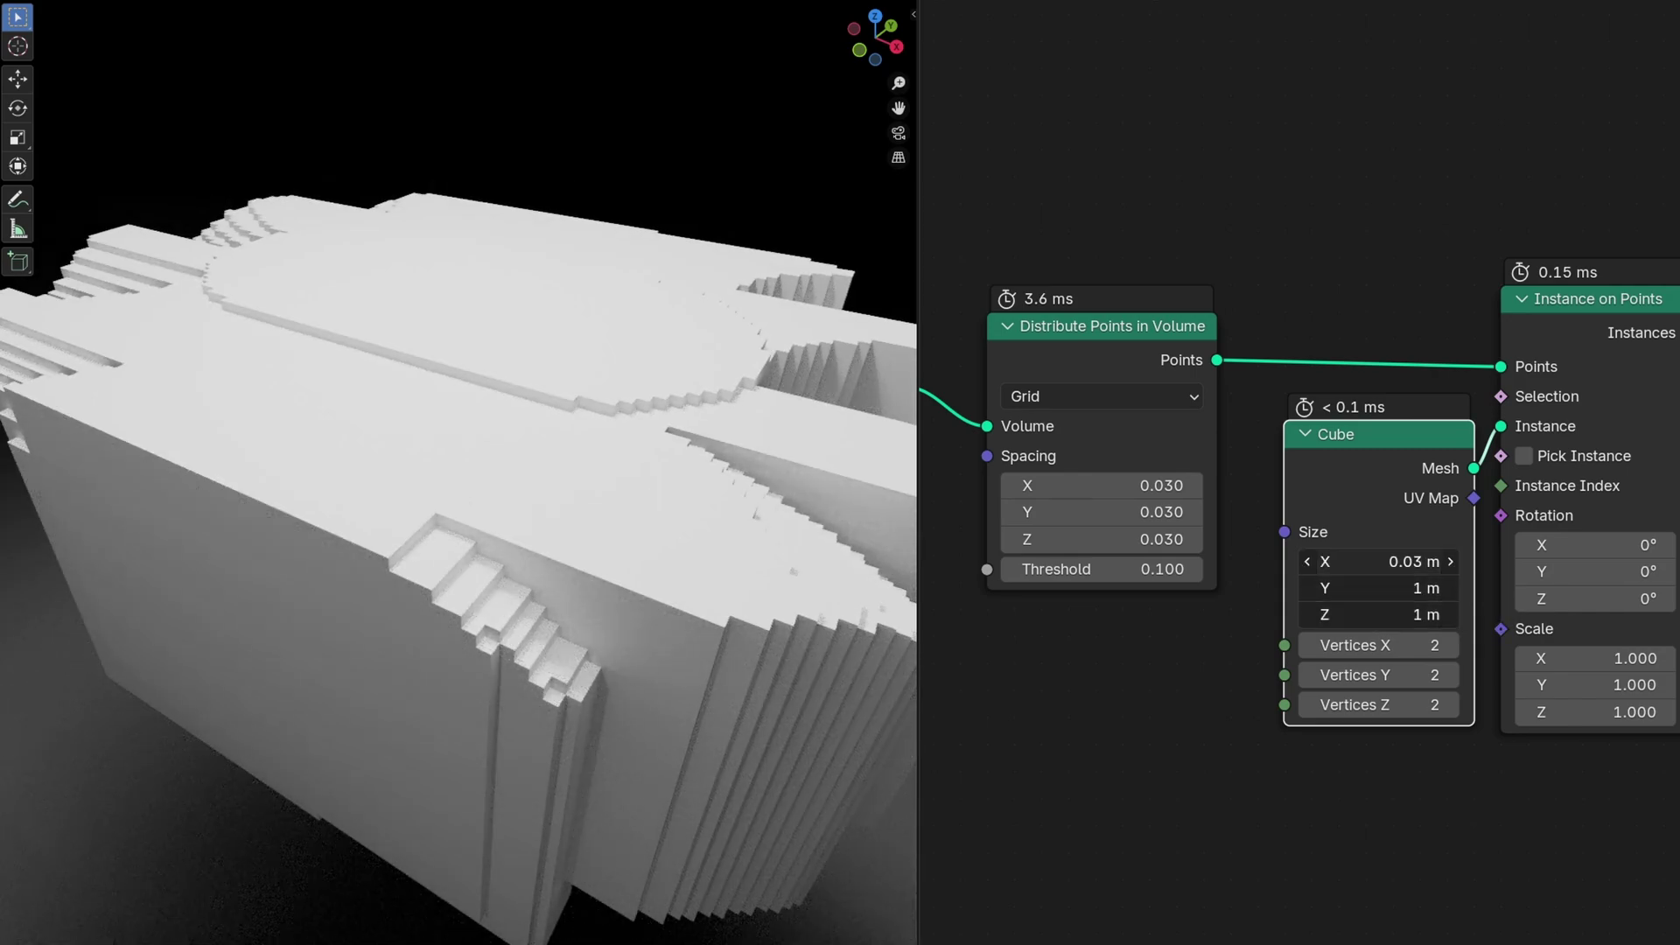
left_click_drag(1395, 561, 1394, 614)
key("Return")
middle_click_drag(672, 647, 700, 606)
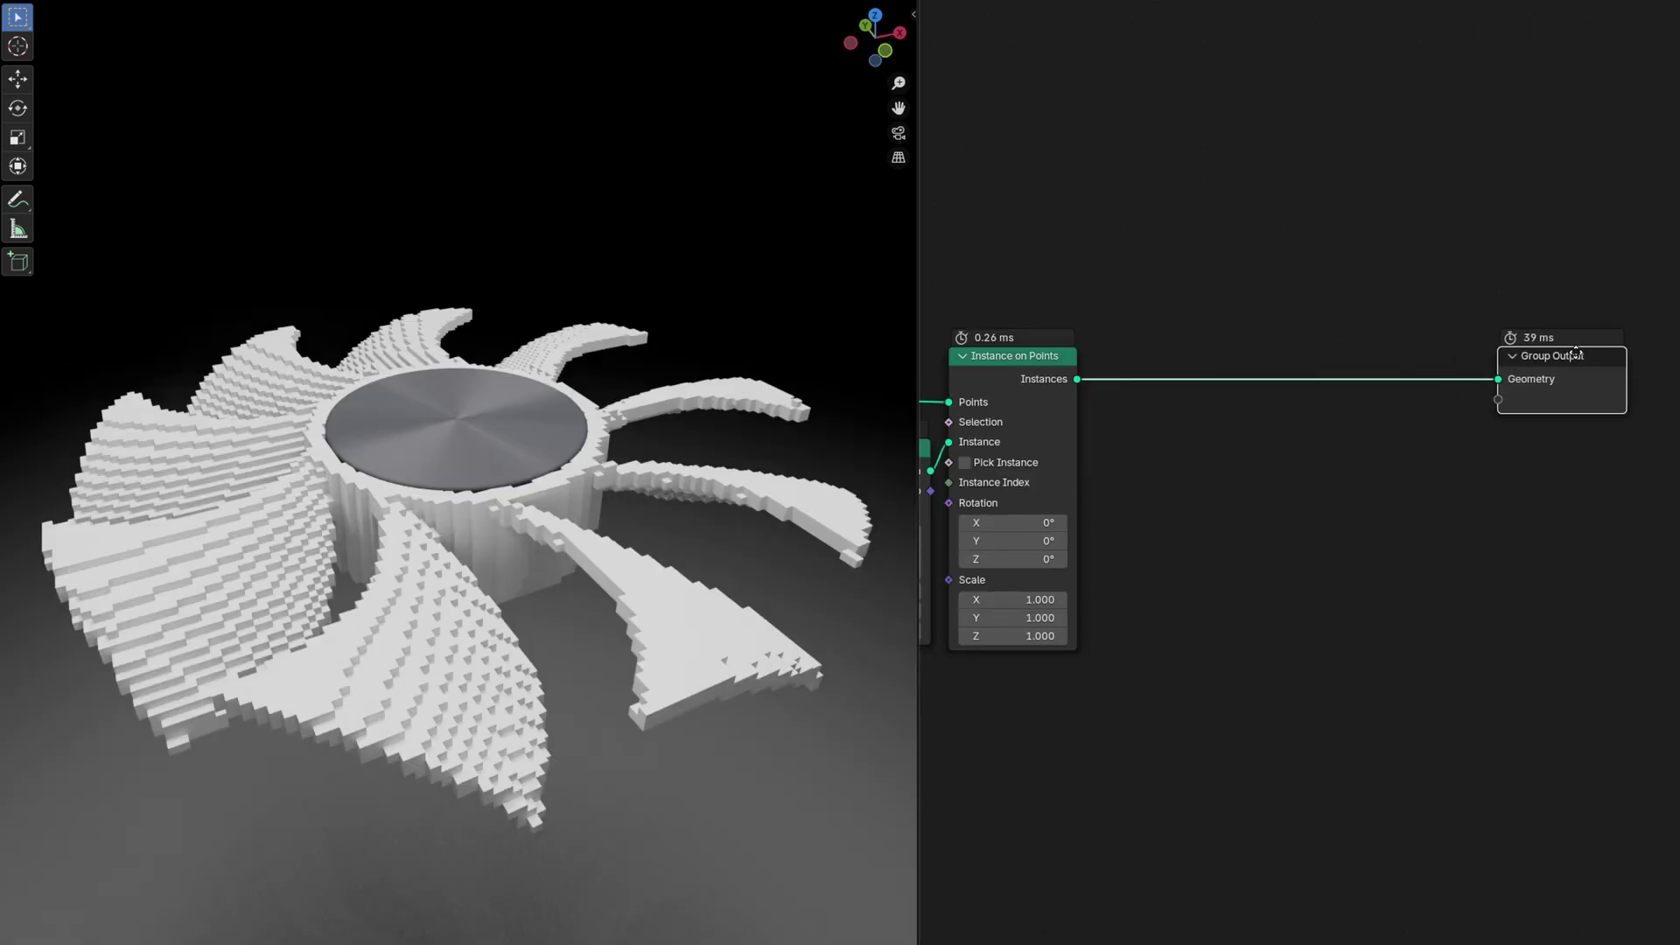
Step: Move the Group Output node farther from Instance on Points and inspect the voxelized fan
left_click_drag(1575, 353, 1593, 353)
middle_click_drag(518, 521, 567, 529)
middle_click_drag(404, 550, 526, 554)
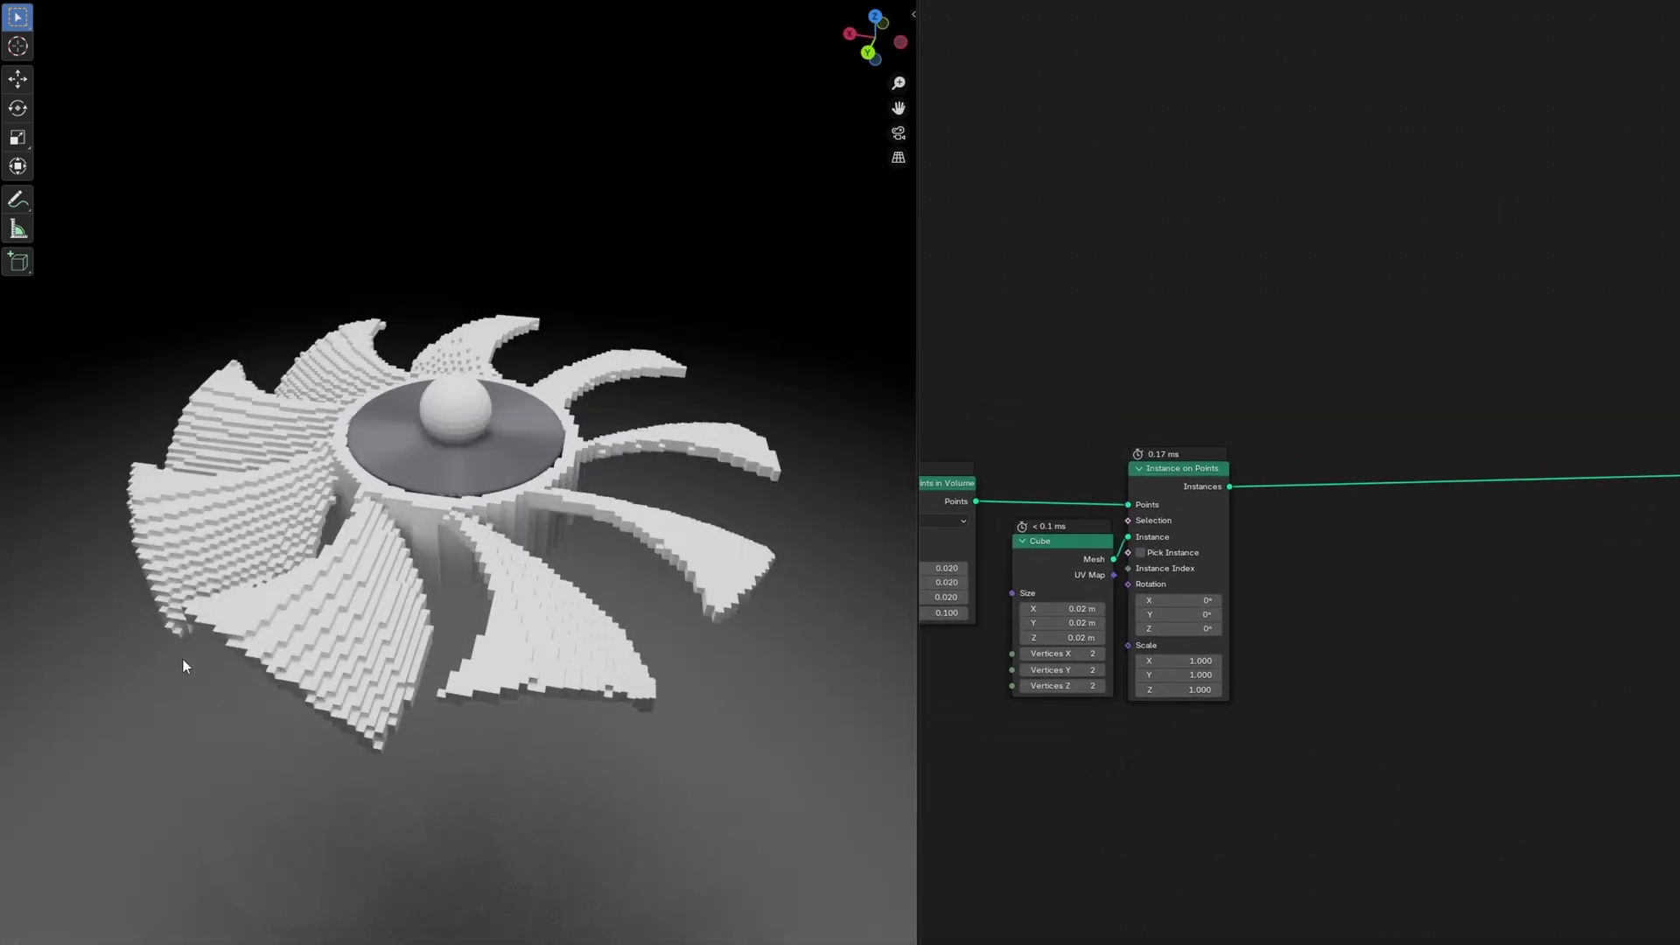
Step: Insert a Realize Instances node after Instance on Points
scroll(1415, 601, "up", 2)
key("shift+a")
type("rea")
left_click(1406, 583)
left_click(1217, 436)
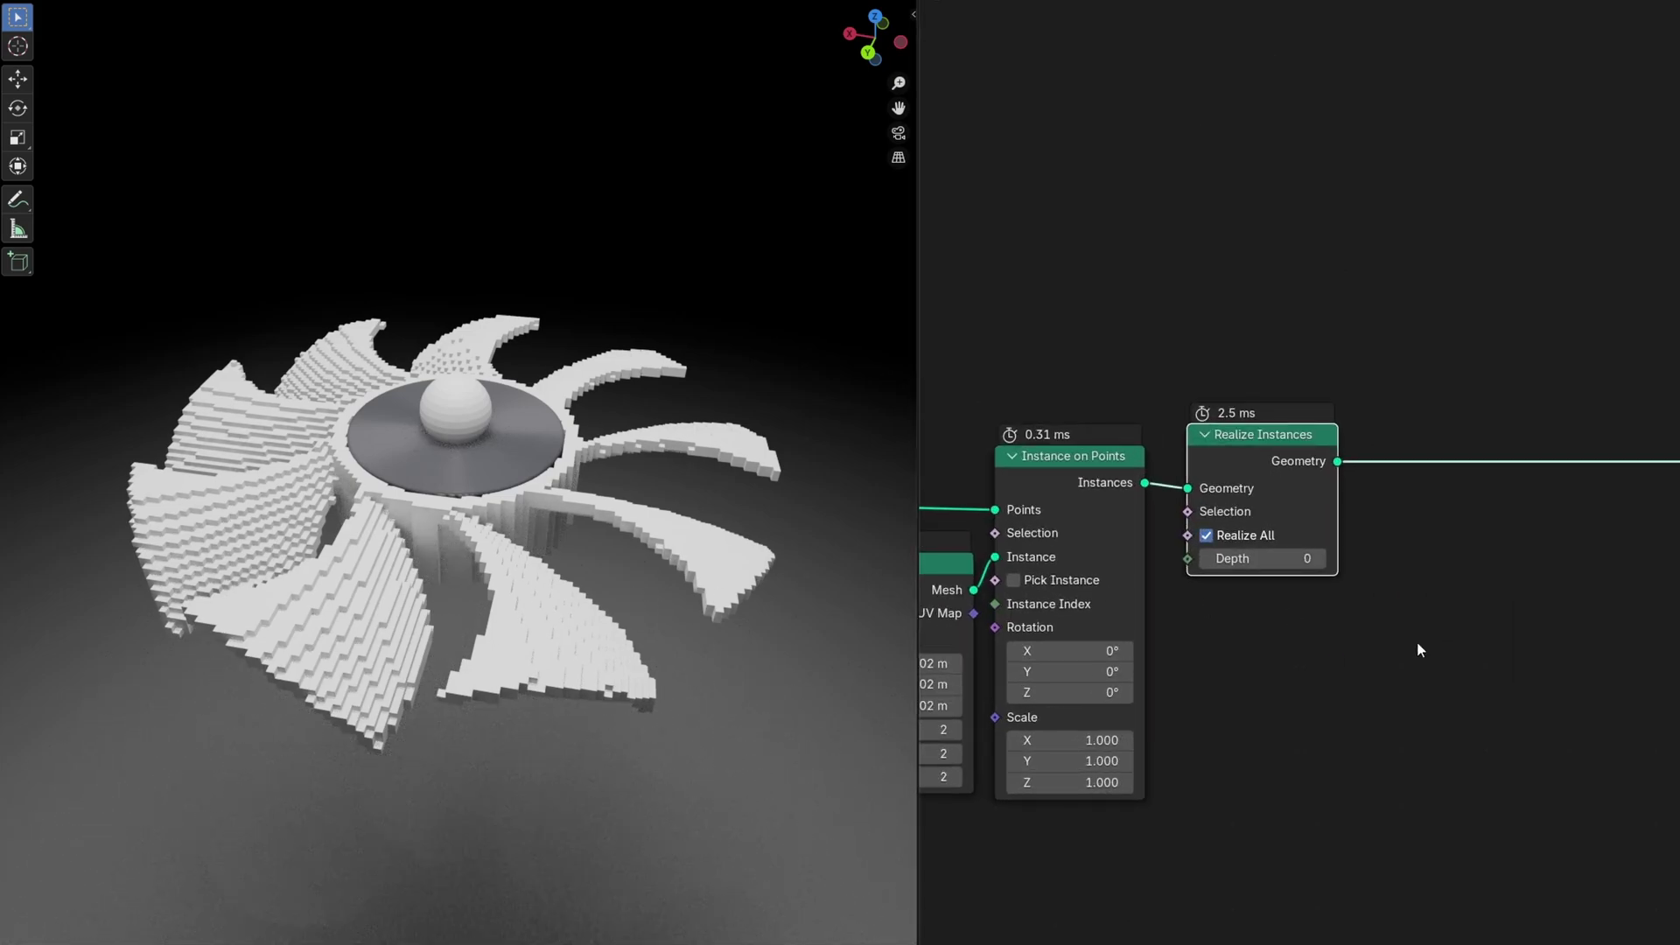
Step: Insert a Merge by Distance node after Realize Instances and set its distance to 0.002 m
scroll(1419, 644, "down", 4)
middle_click_drag(1547, 610, 1358, 656)
scroll(1238, 633, "up", 4)
key("shift+a")
left_click(1164, 608)
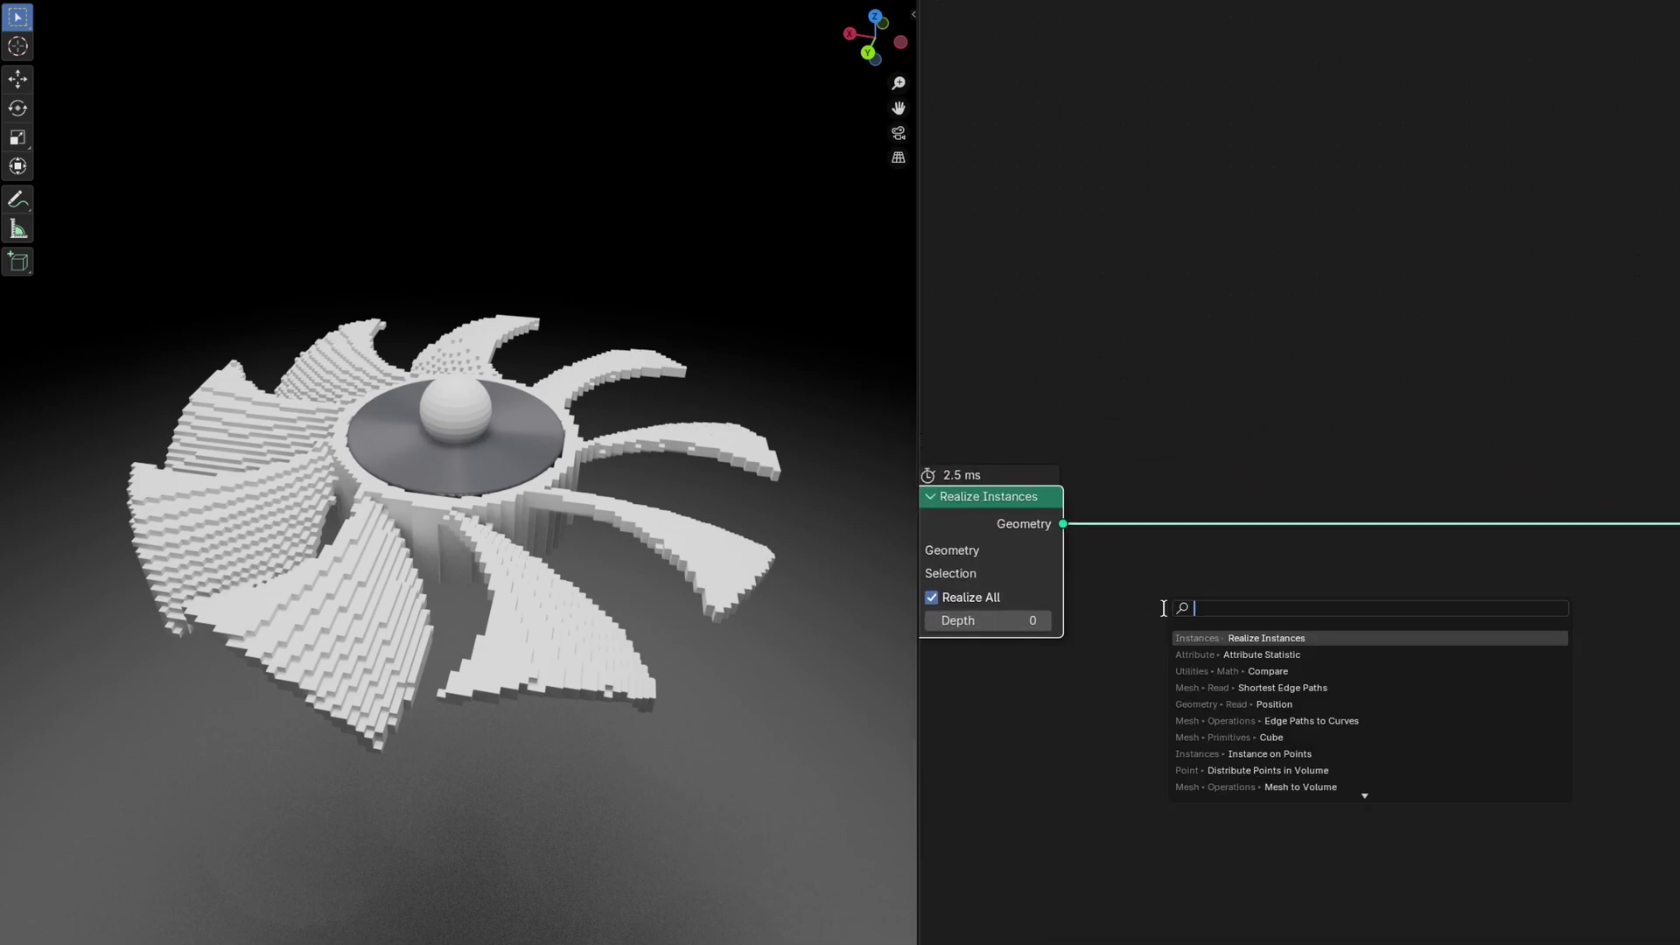
type("merge")
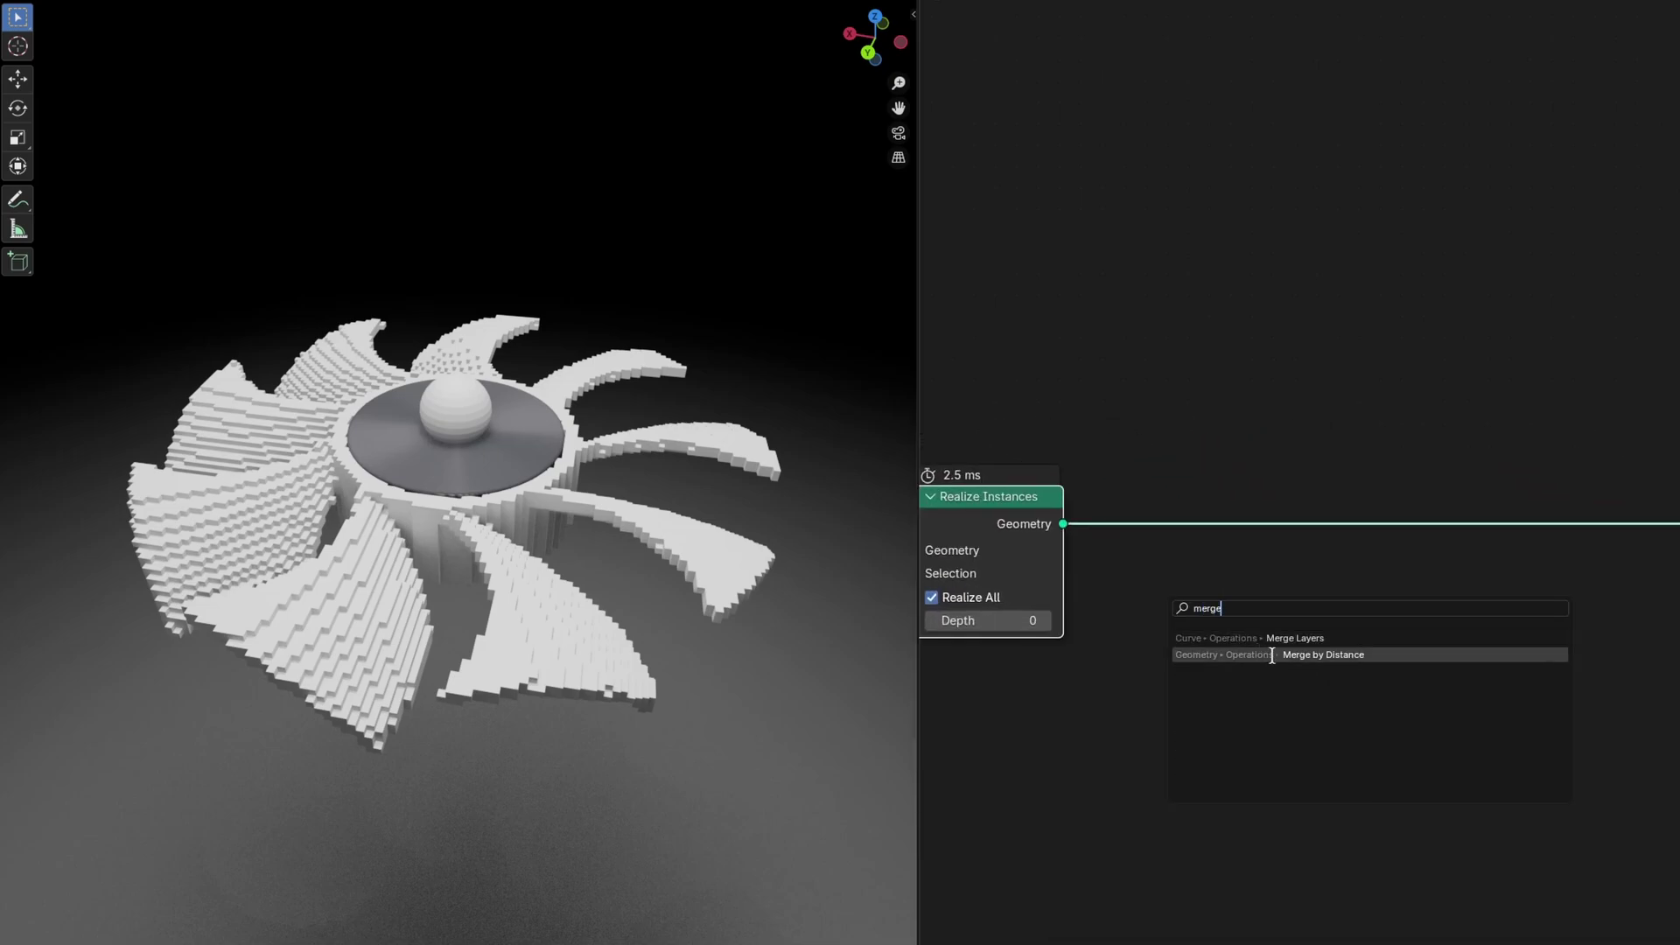
left_click(1275, 654)
left_click(1107, 456)
left_click(1157, 602)
left_click(1158, 604)
key("Return")
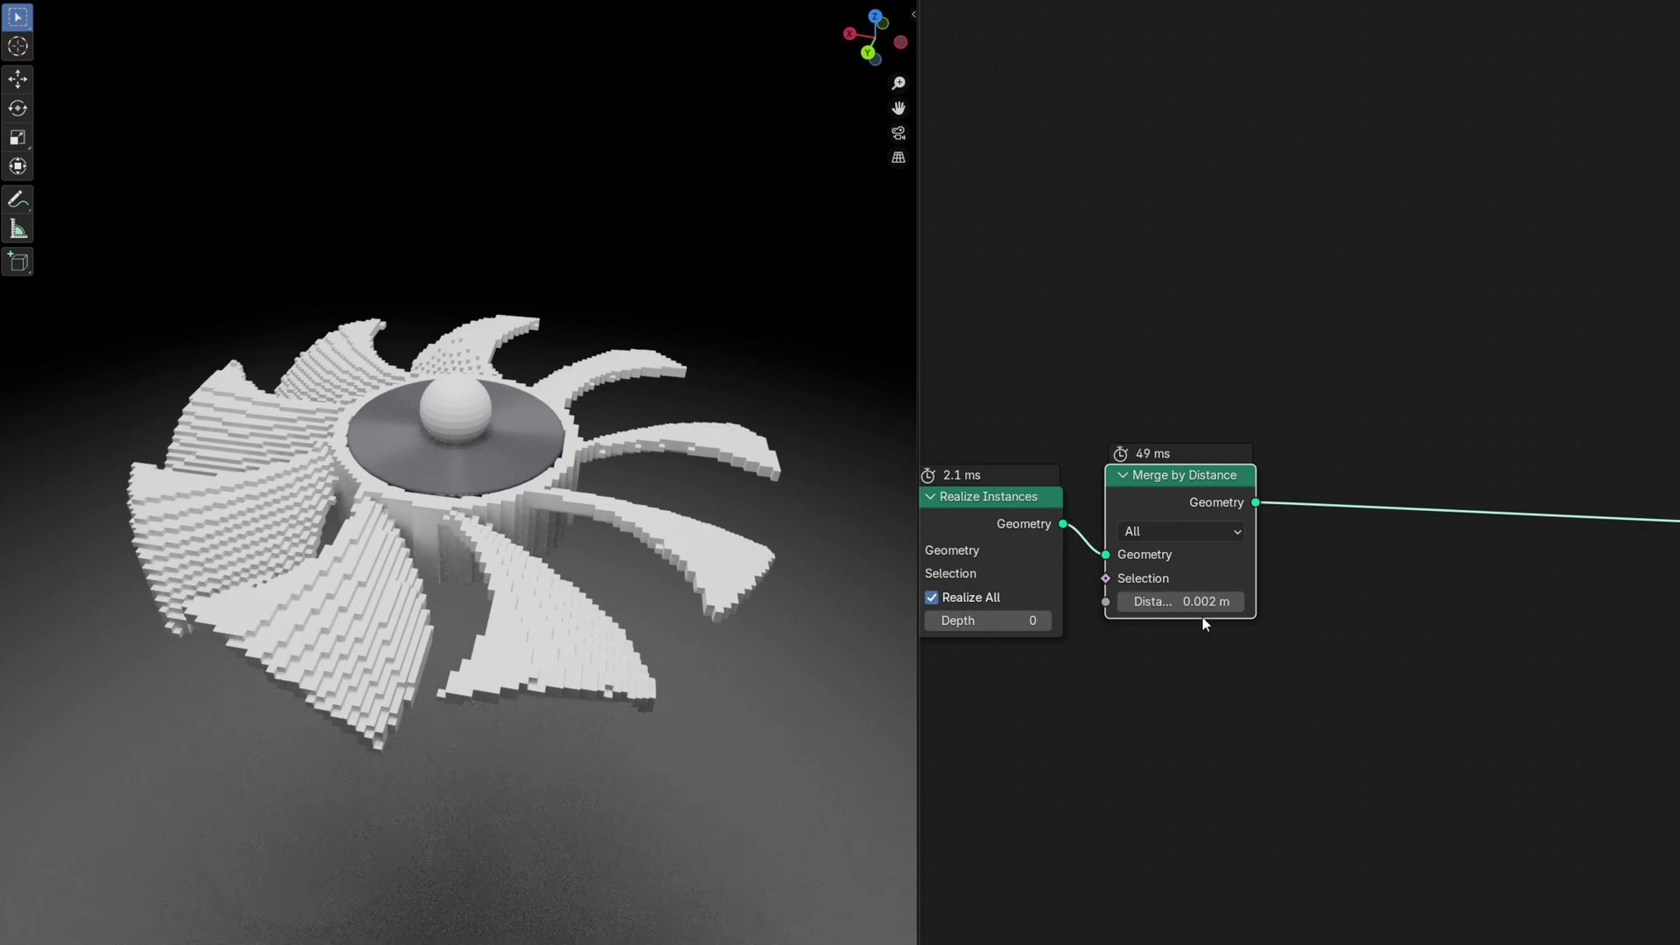
Step: Move the Group Output node farther away and insert an Edge Paths to Curves node after Merge by Distance
scroll(1243, 622, "down", 3)
middle_click_drag(1470, 604, 1243, 593)
scroll(1400, 516, "down", 1)
left_click_drag(1464, 499, 1673, 498)
key("shift+a")
left_click(1328, 435)
left_click(1477, 564)
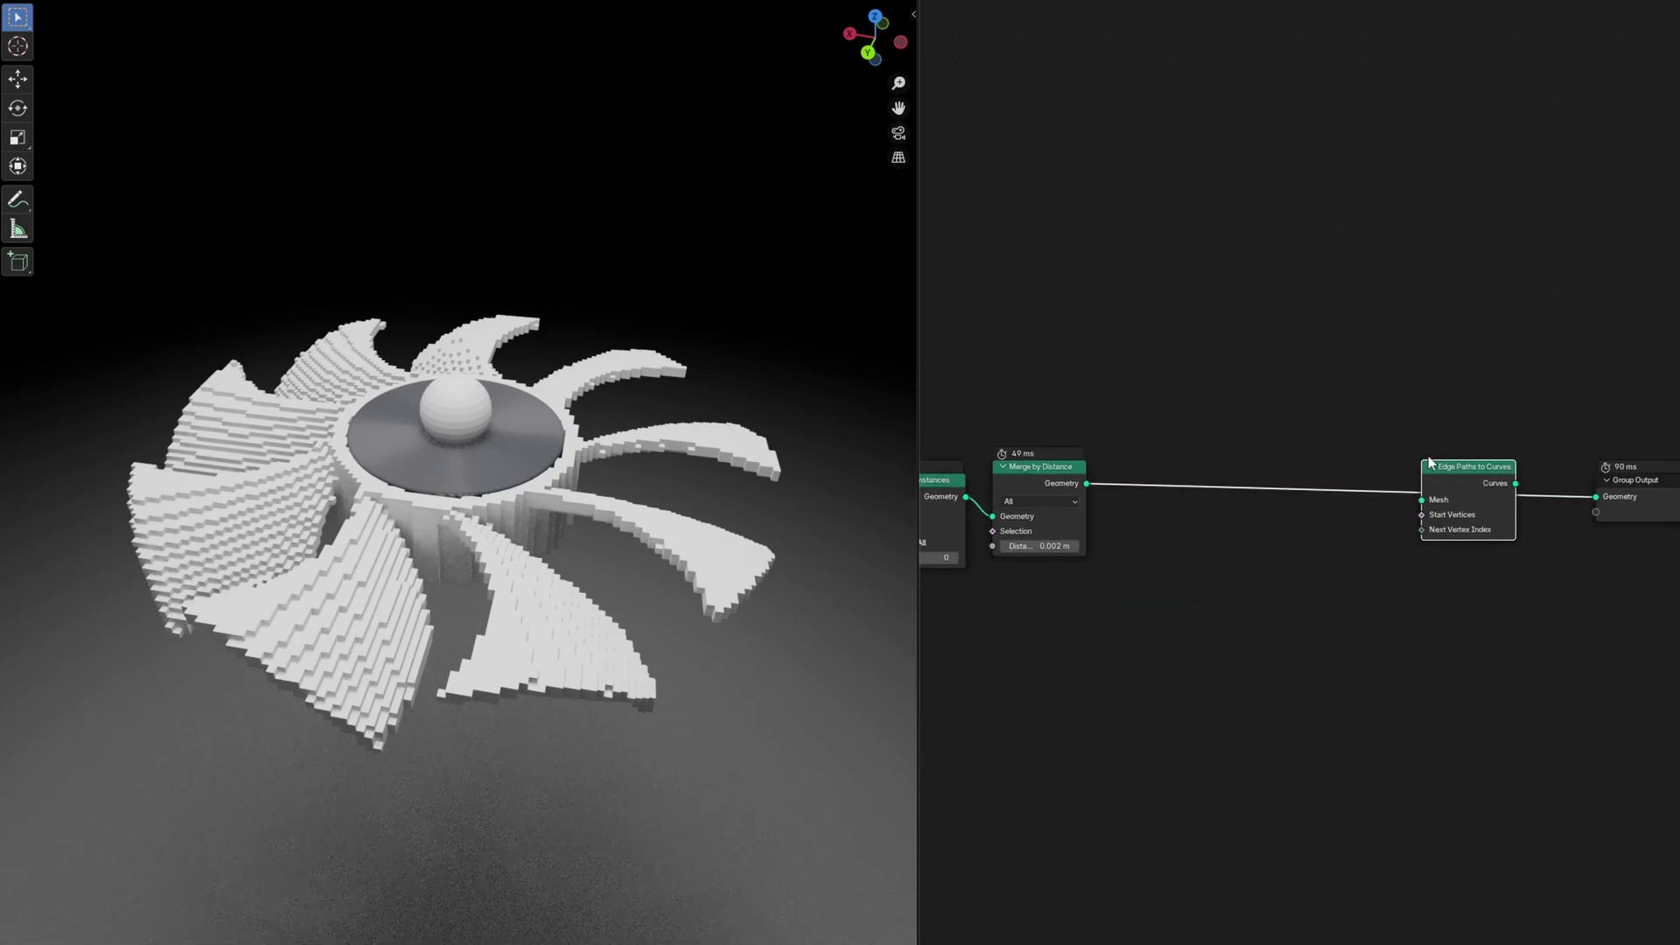
left_click(1453, 623)
scroll(1452, 623, "up", 1)
scroll(1350, 550, "down", 2)
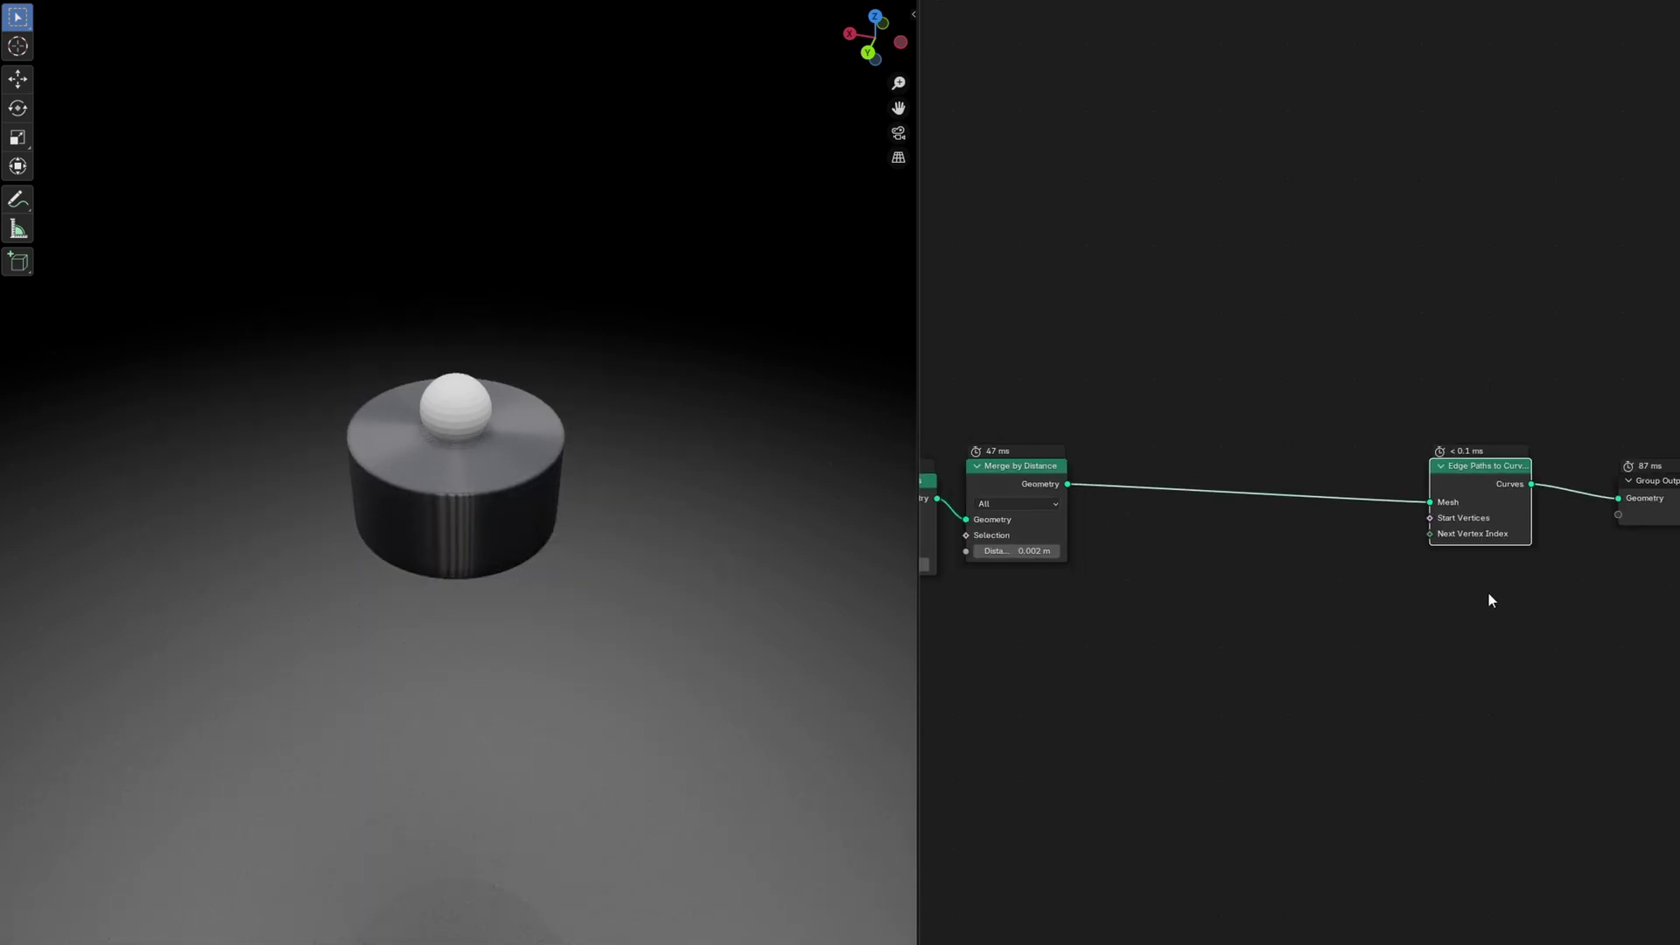
Step: Feed a Shortest Edge Paths node into Next Vertex Index of Edge Paths to Curves and cancel the object deletion prompt
middle_click_drag(1488, 590, 1448, 527)
scroll(1449, 524, "up", 3)
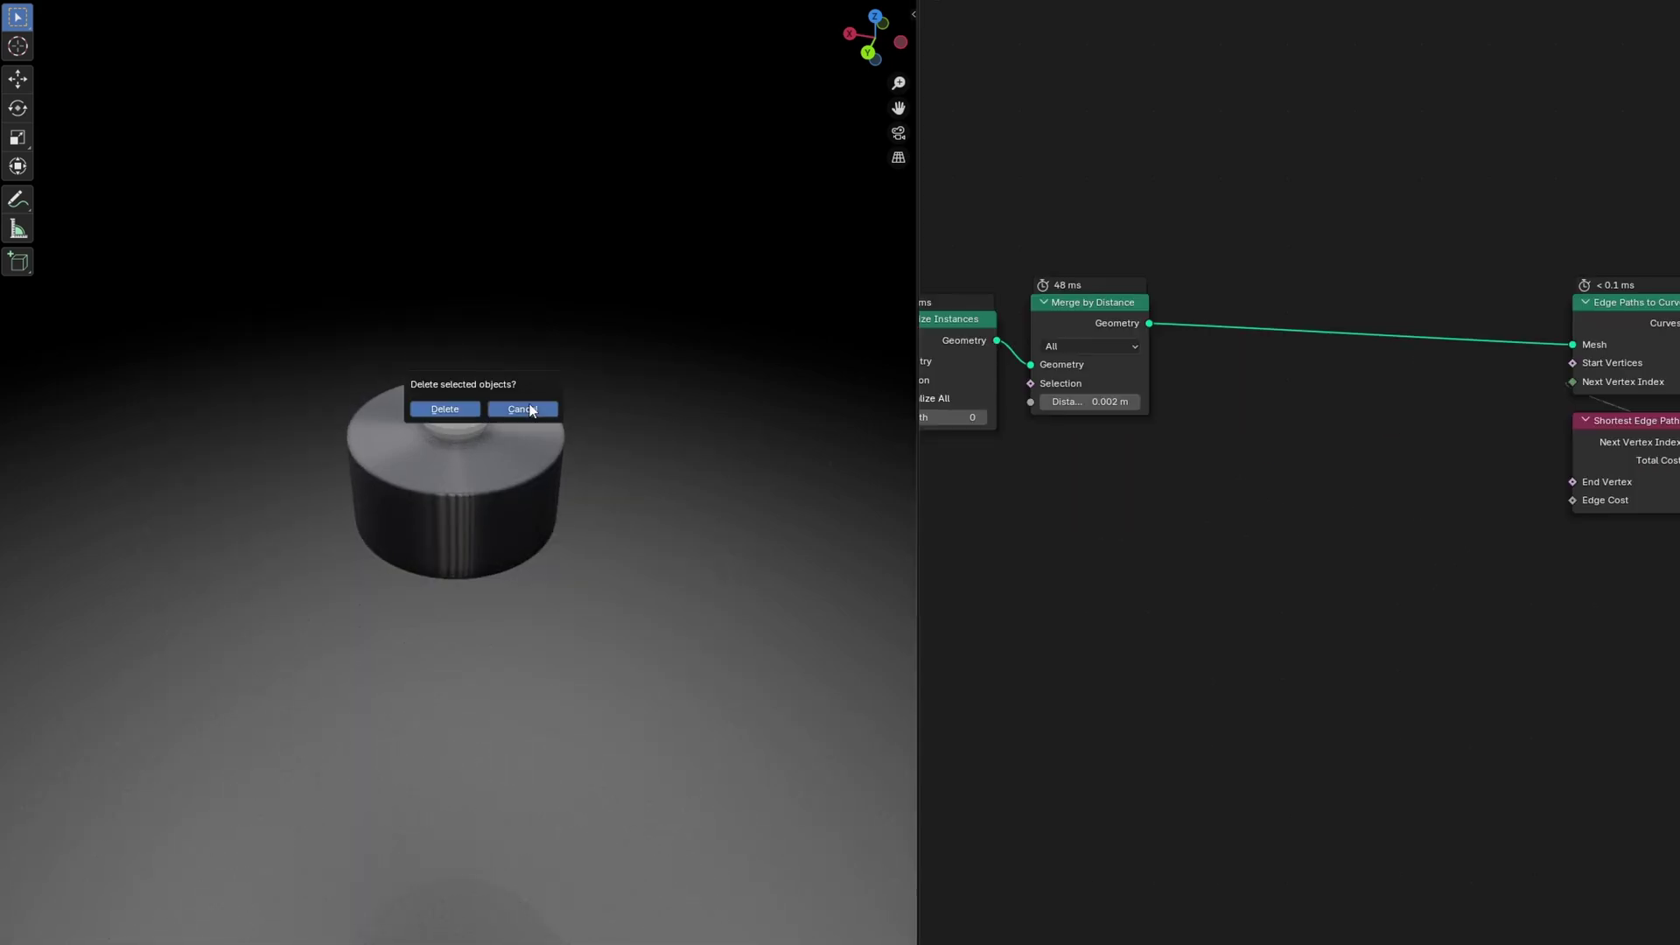
left_click(531, 408)
middle_click_drag(473, 442, 466, 387, "ctrl")
scroll(466, 388, "down", 2)
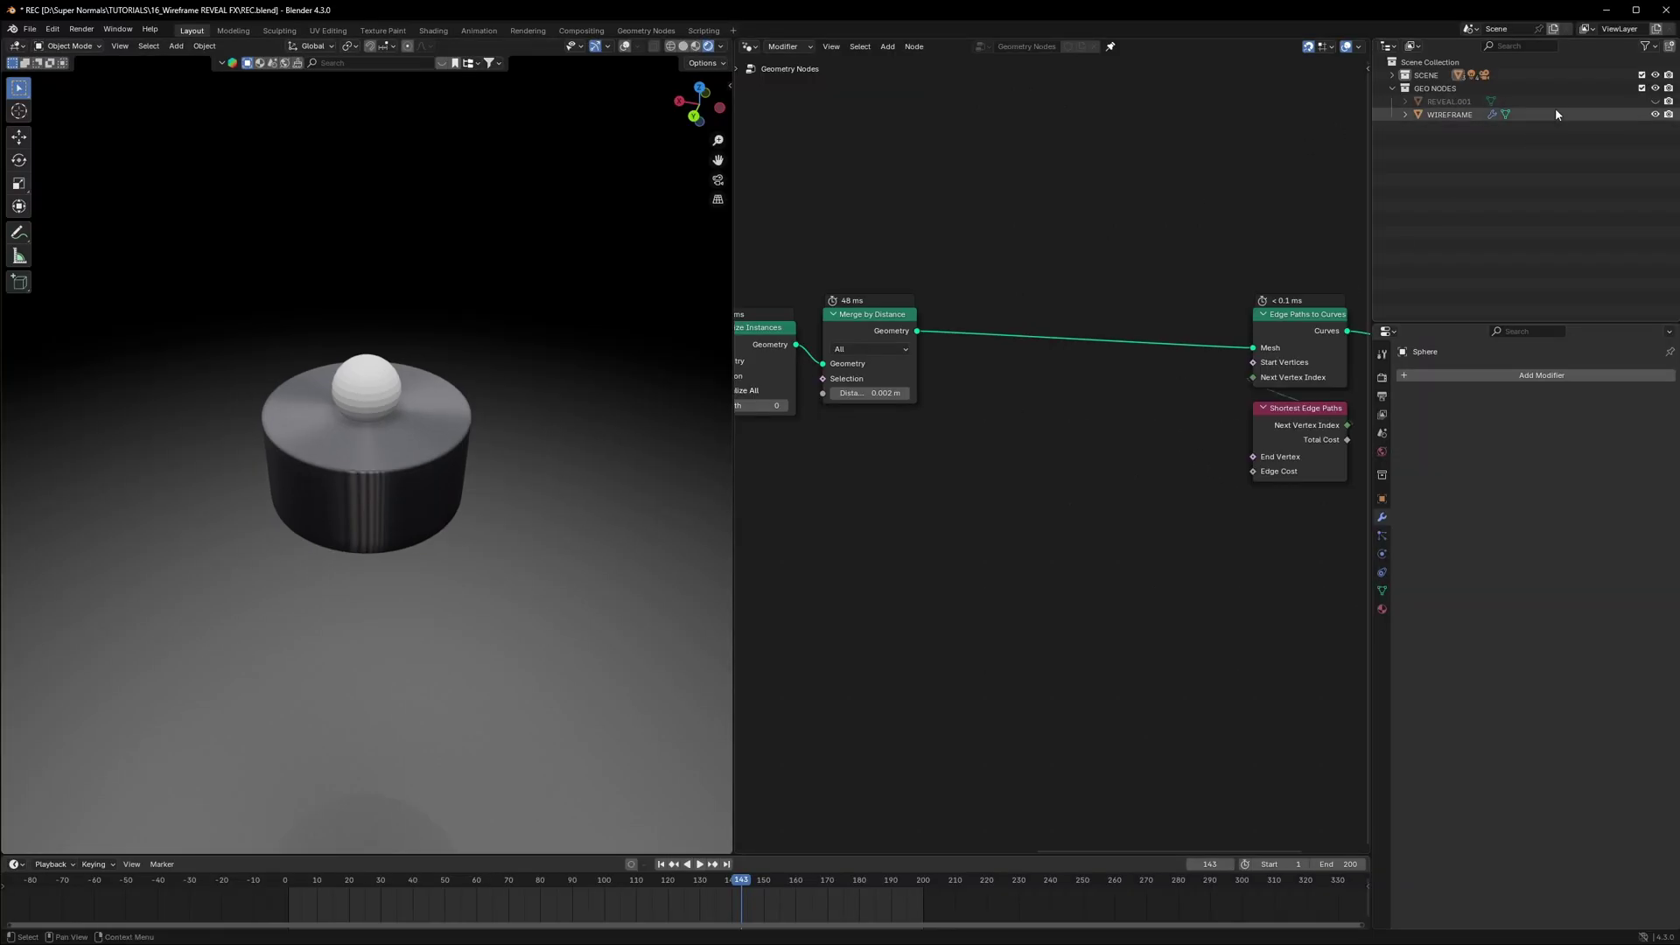
Step: Add an Object Info node for the Sphere from the SCENE collection and set it to Relative
left_click(1392, 75)
left_click(1440, 179)
left_click_drag(1440, 179, 910, 532)
left_click(1393, 76)
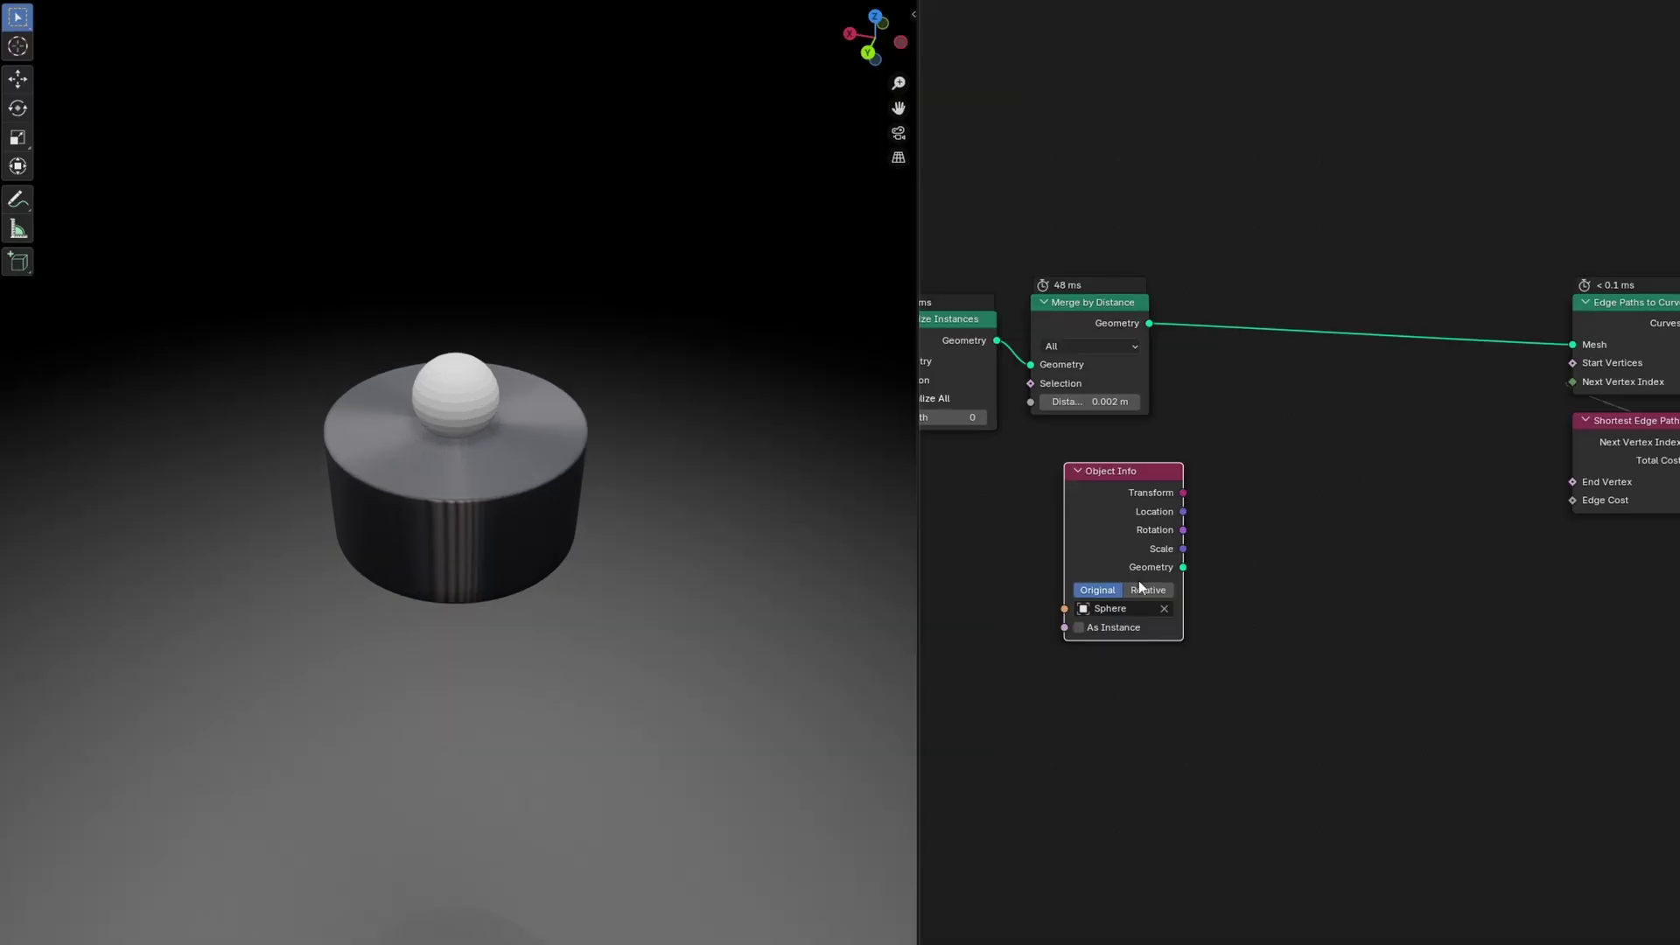
left_click(1140, 588)
left_click_drag(1138, 569, 1156, 586)
key("shift+a")
type("d")
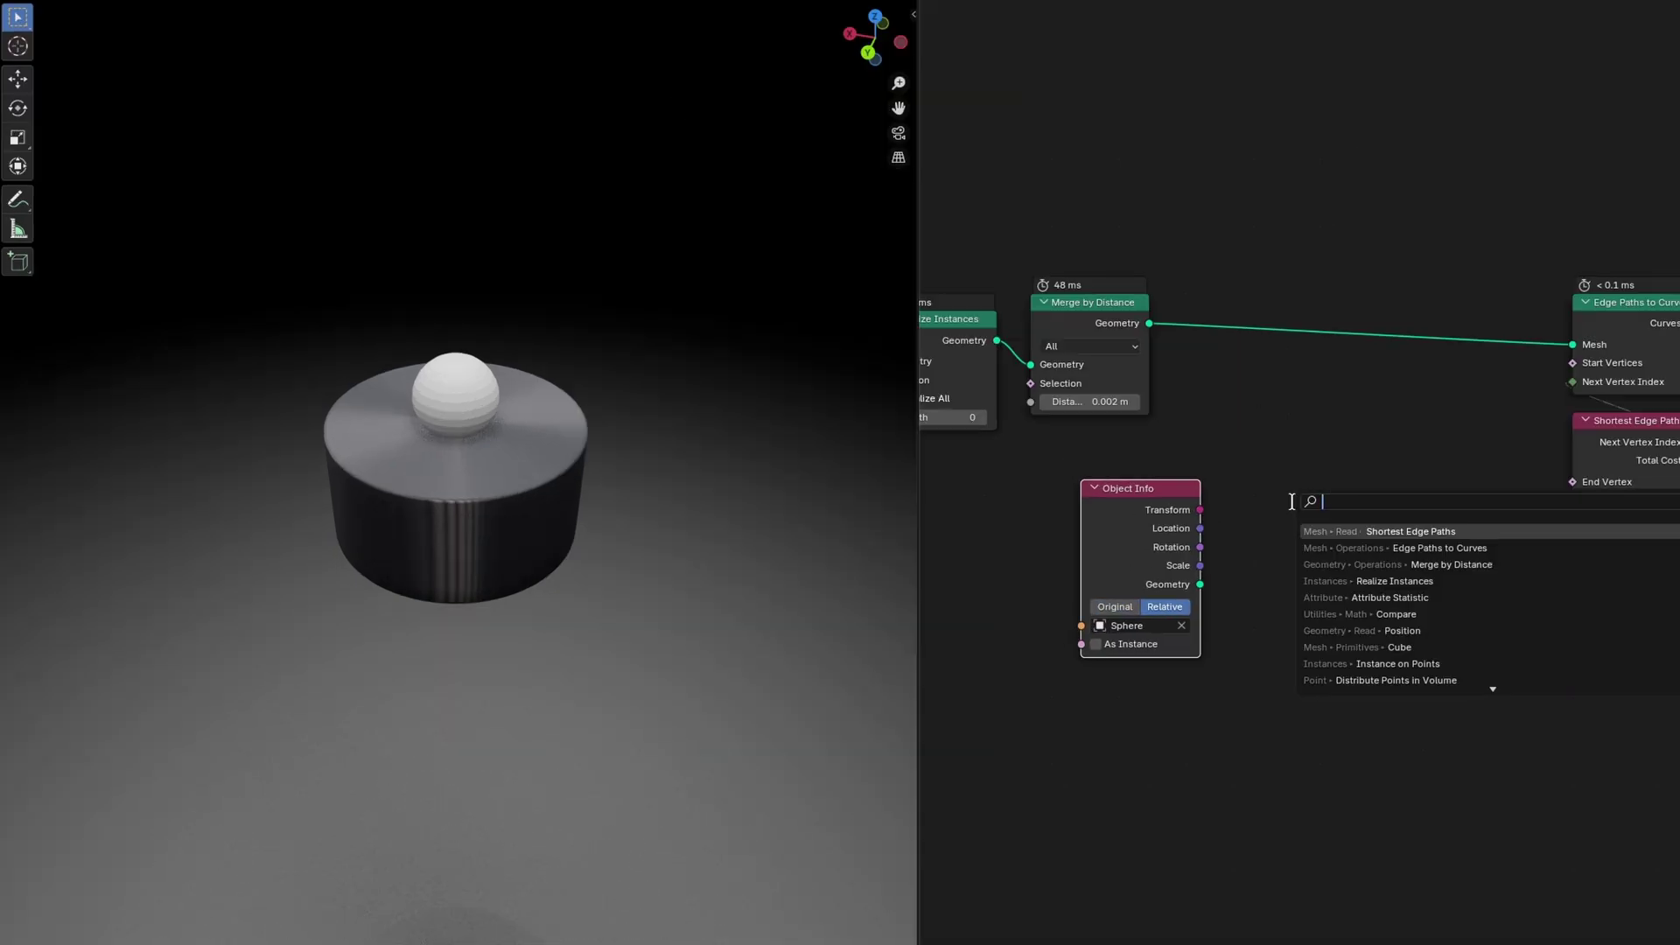
type("istan")
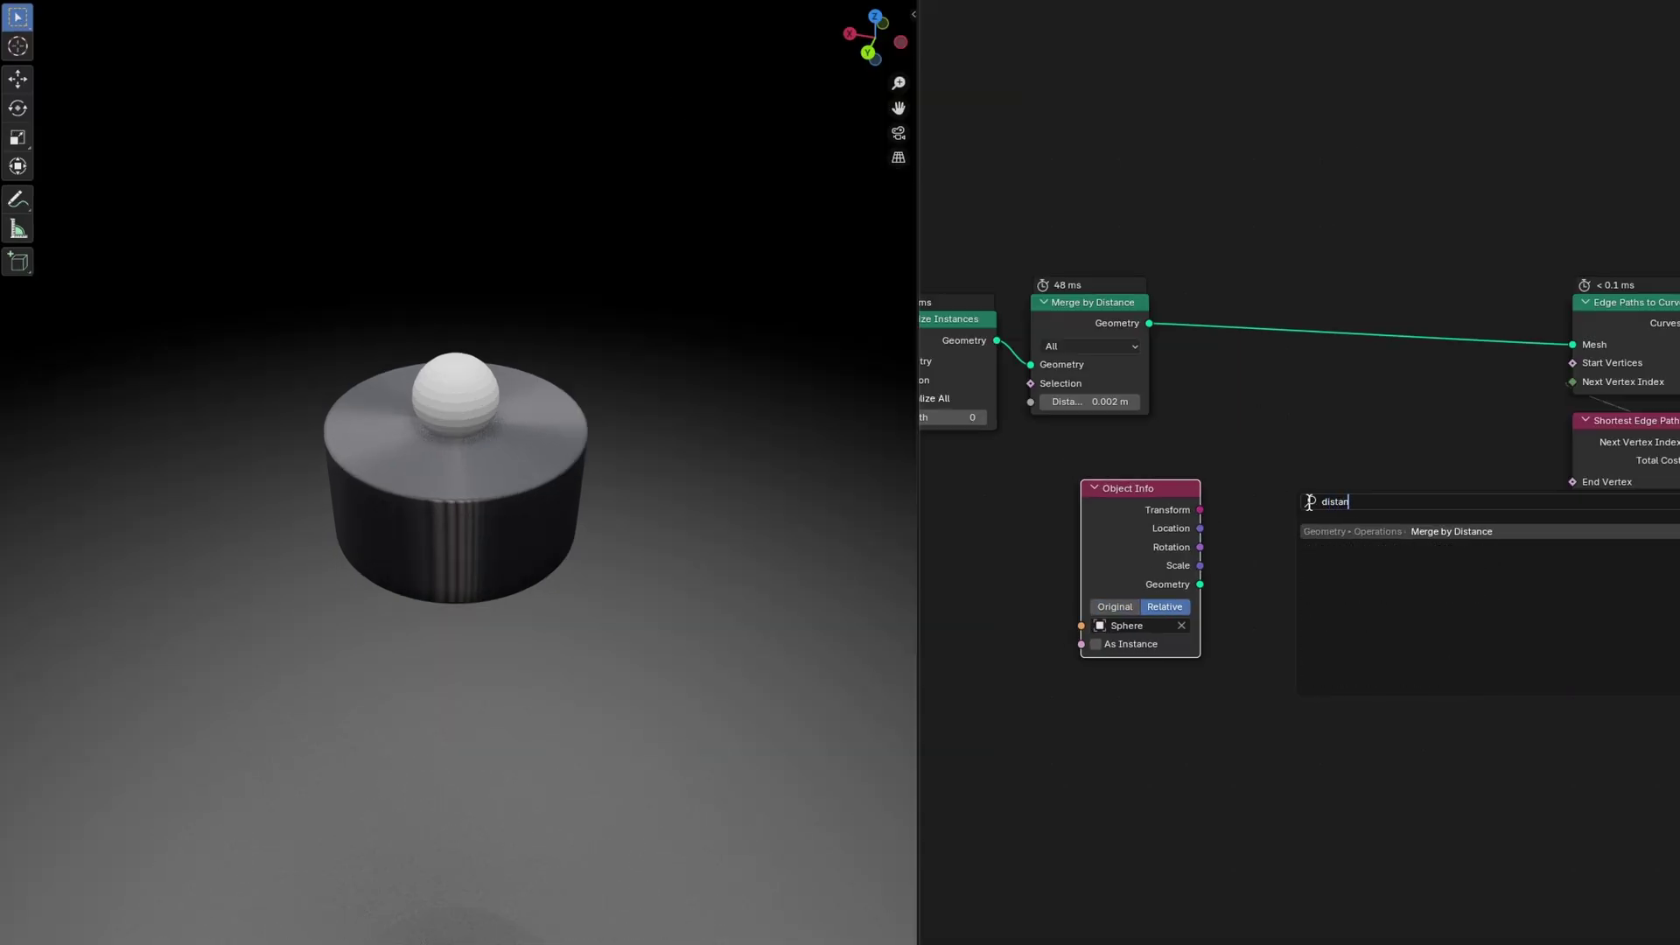
key("Escape")
Step: Add a Distance vector node fed by the Sphere's Location and a Position node
left_click_drag(1200, 528, 1372, 564)
type("dista")
left_click(1425, 595)
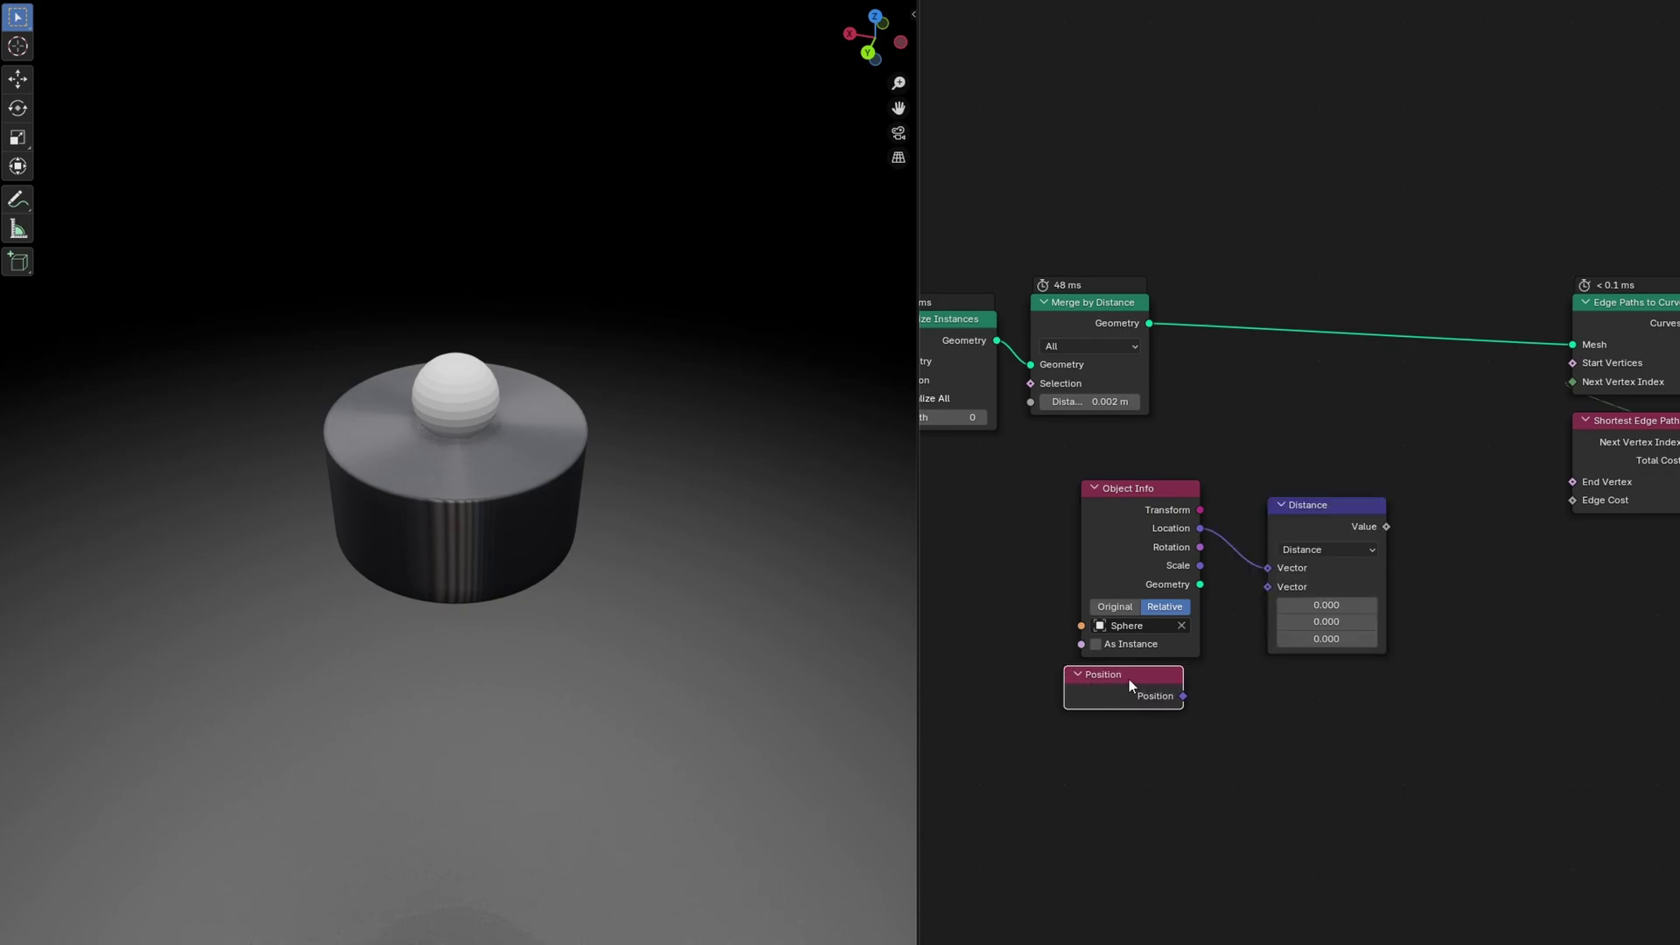
left_click_drag(1129, 680, 1266, 588)
left_click(1310, 525)
left_click_drag(1310, 525, 1284, 516)
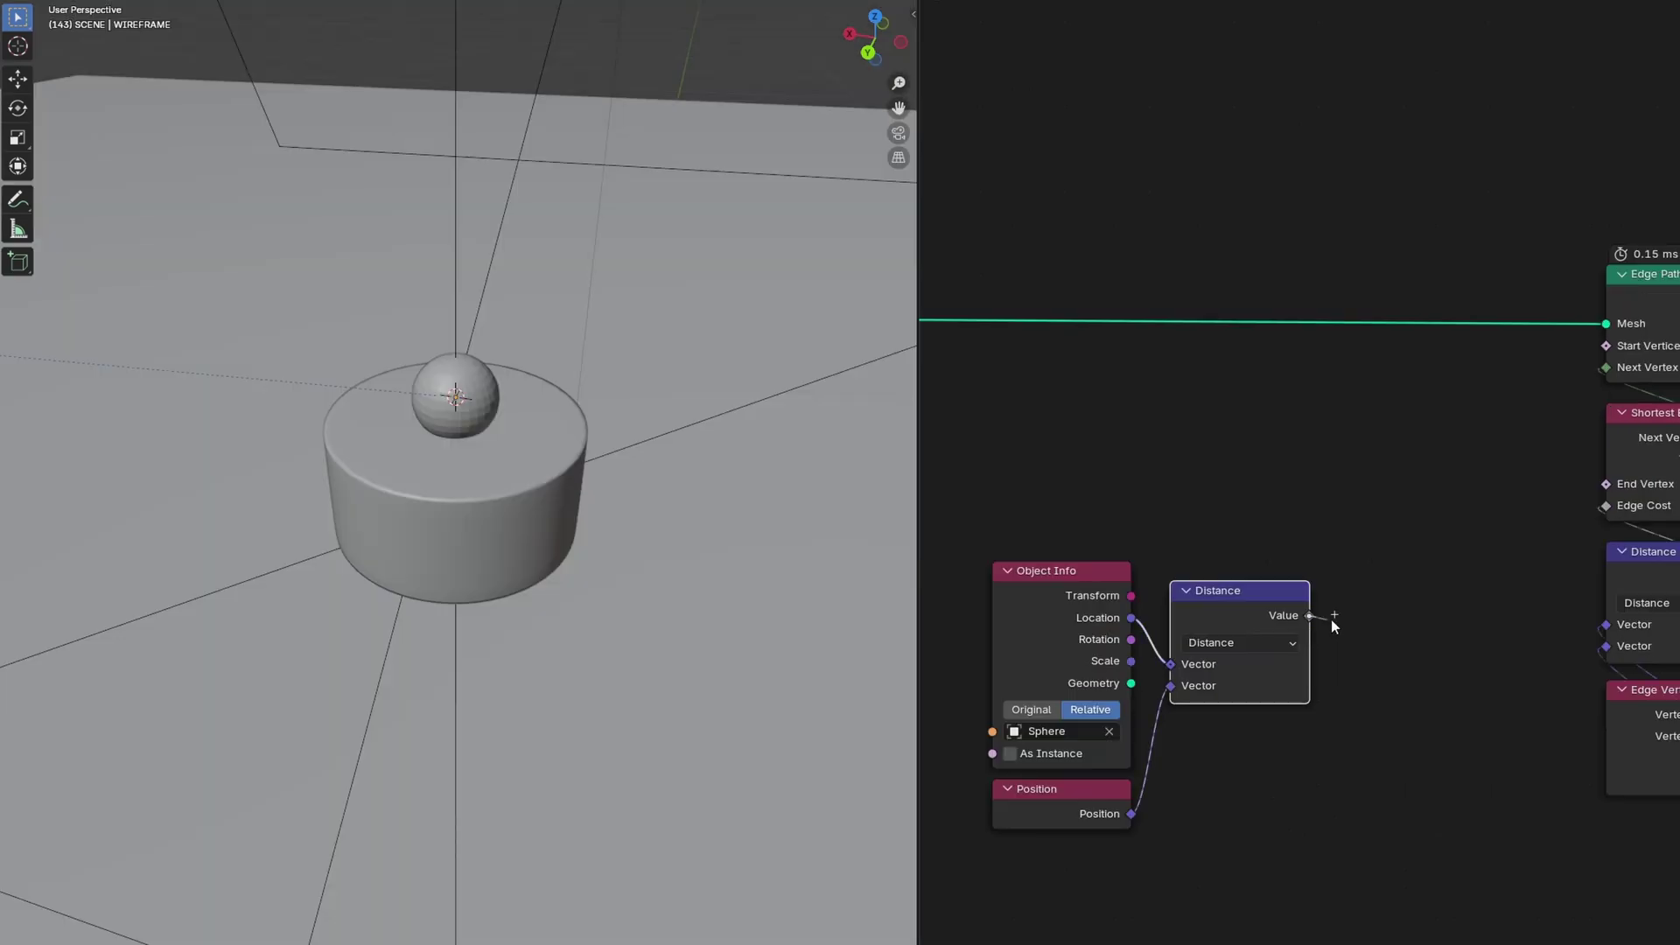
Step: Link the sphere Distance value to End Vertex of Shortest Edge Paths through an Add math node set to -1.140
left_click_drag(1311, 617, 1598, 487)
scroll(1537, 532, "down", 2)
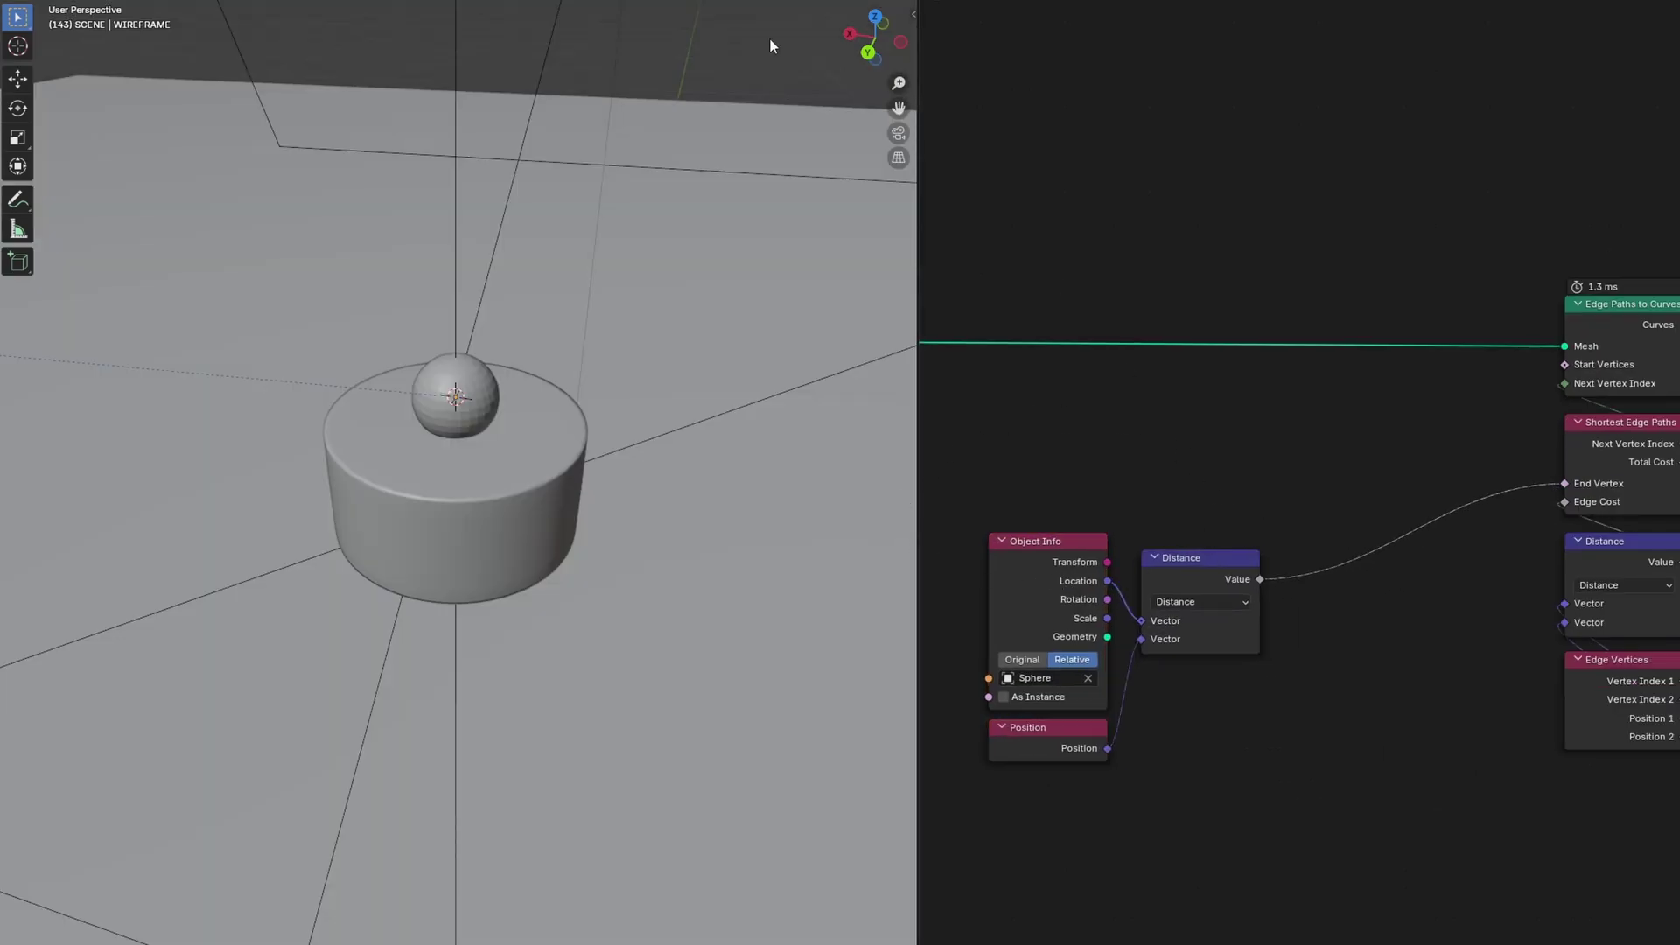
key("shift+a")
type("math")
key("Return")
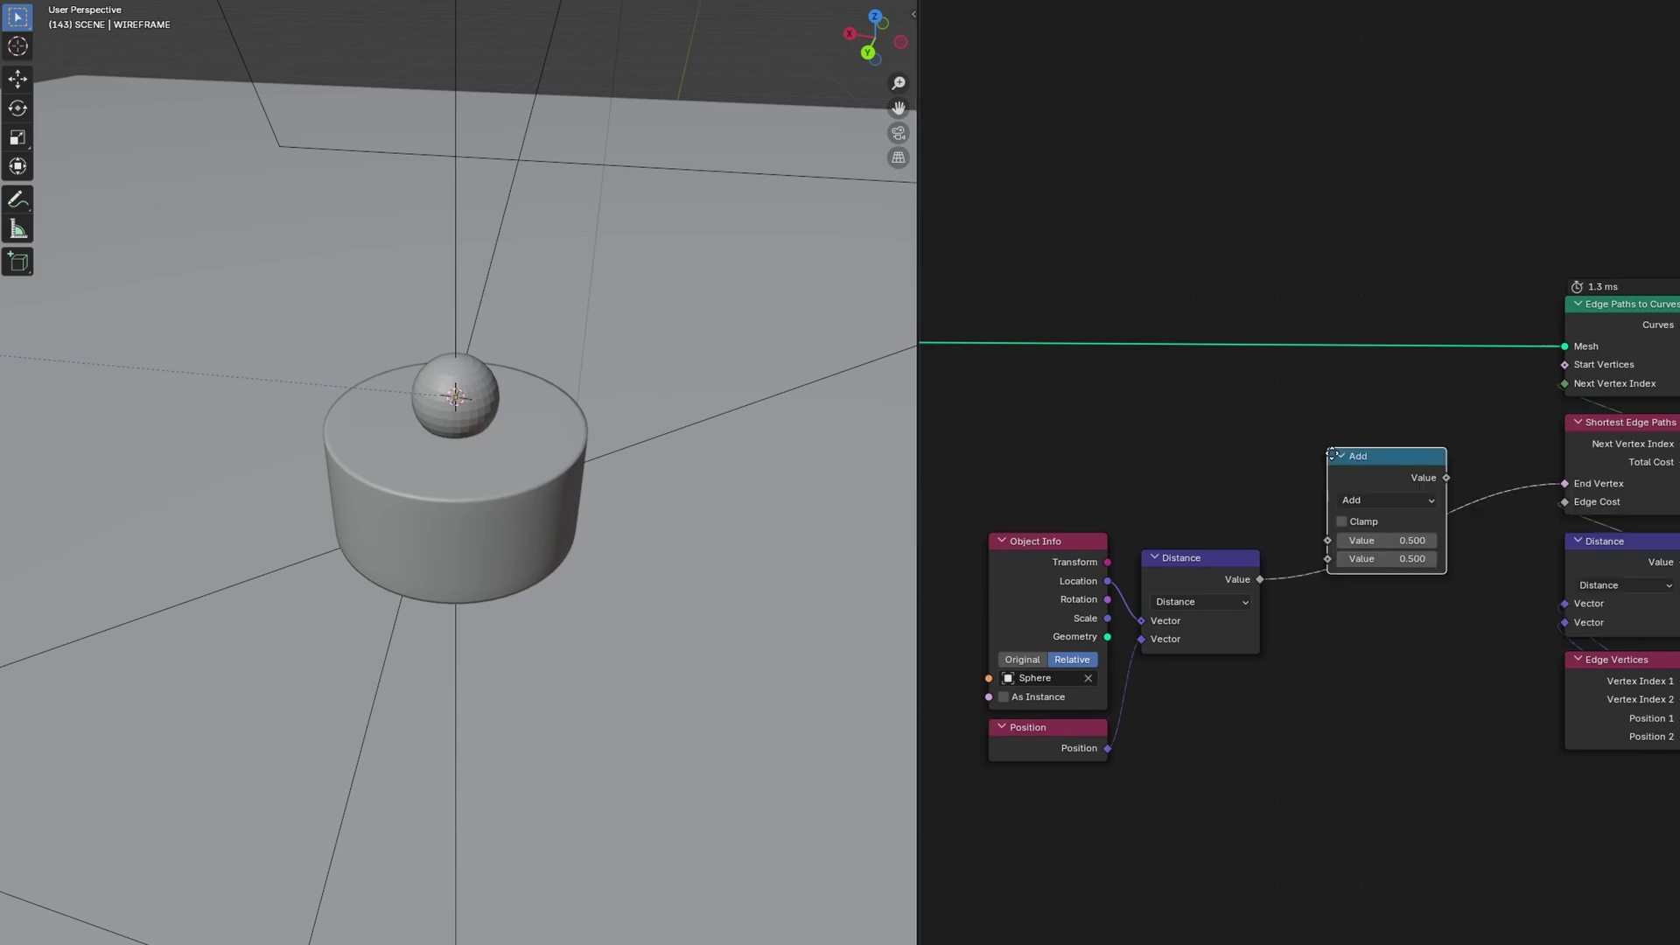
left_click(1331, 474)
scroll(1321, 480, "up", 3)
left_click_drag(1398, 611, 1372, 611)
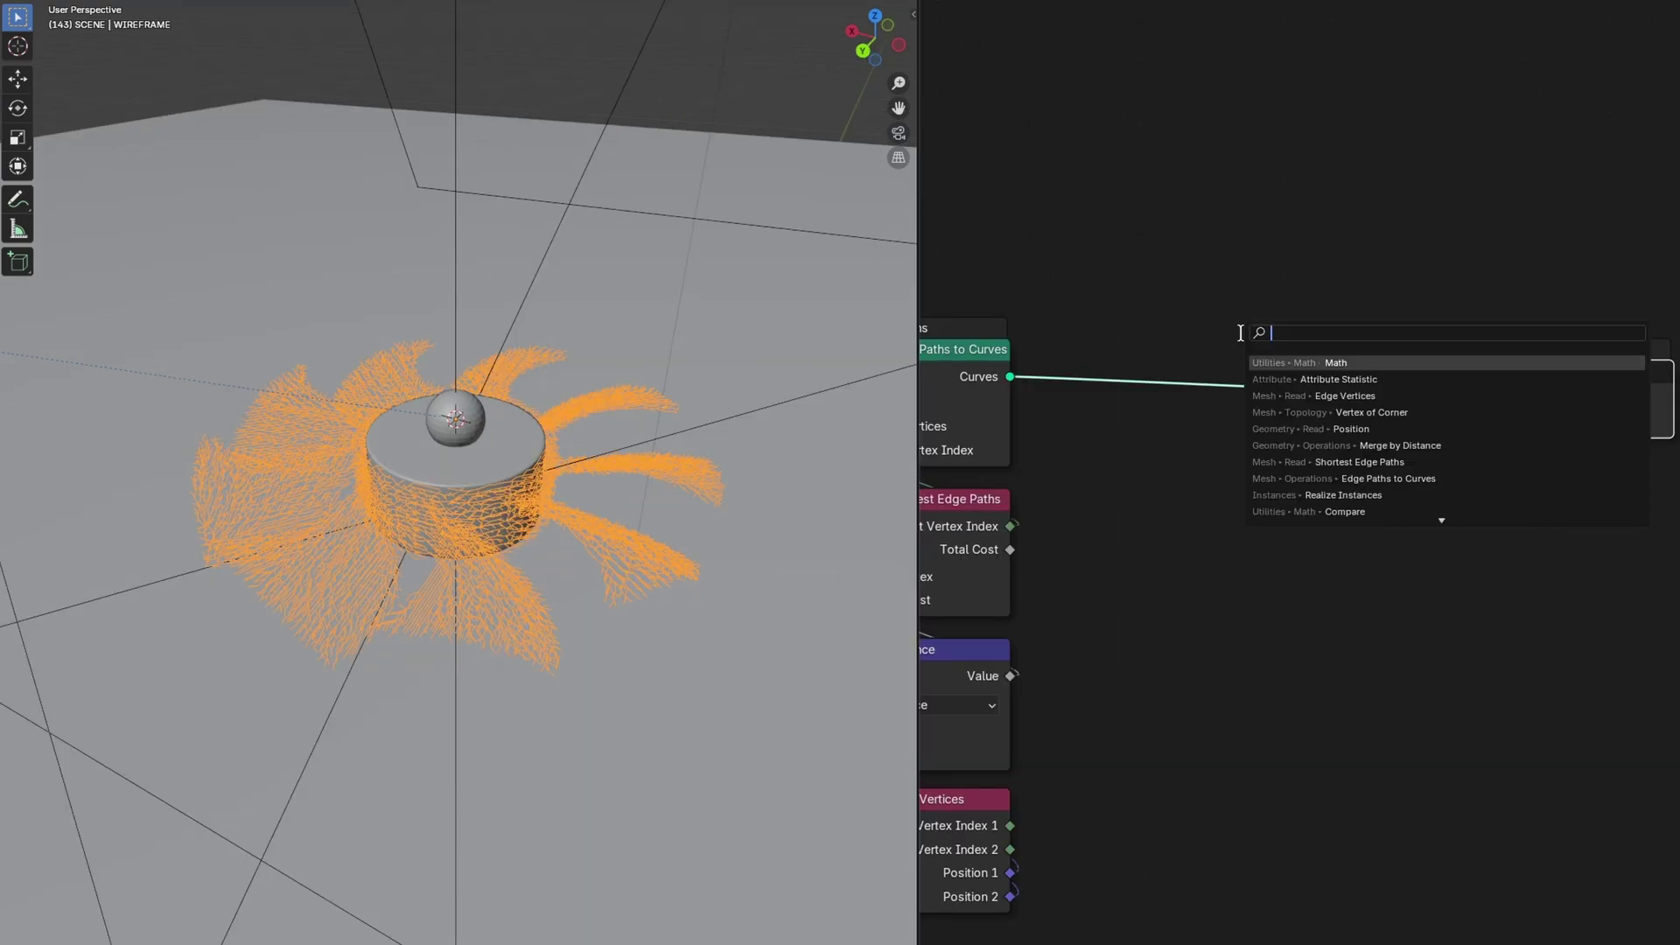
Step: Insert a Curve to Mesh node between Edge Paths to Curves and Group Output
type("curve to mesh")
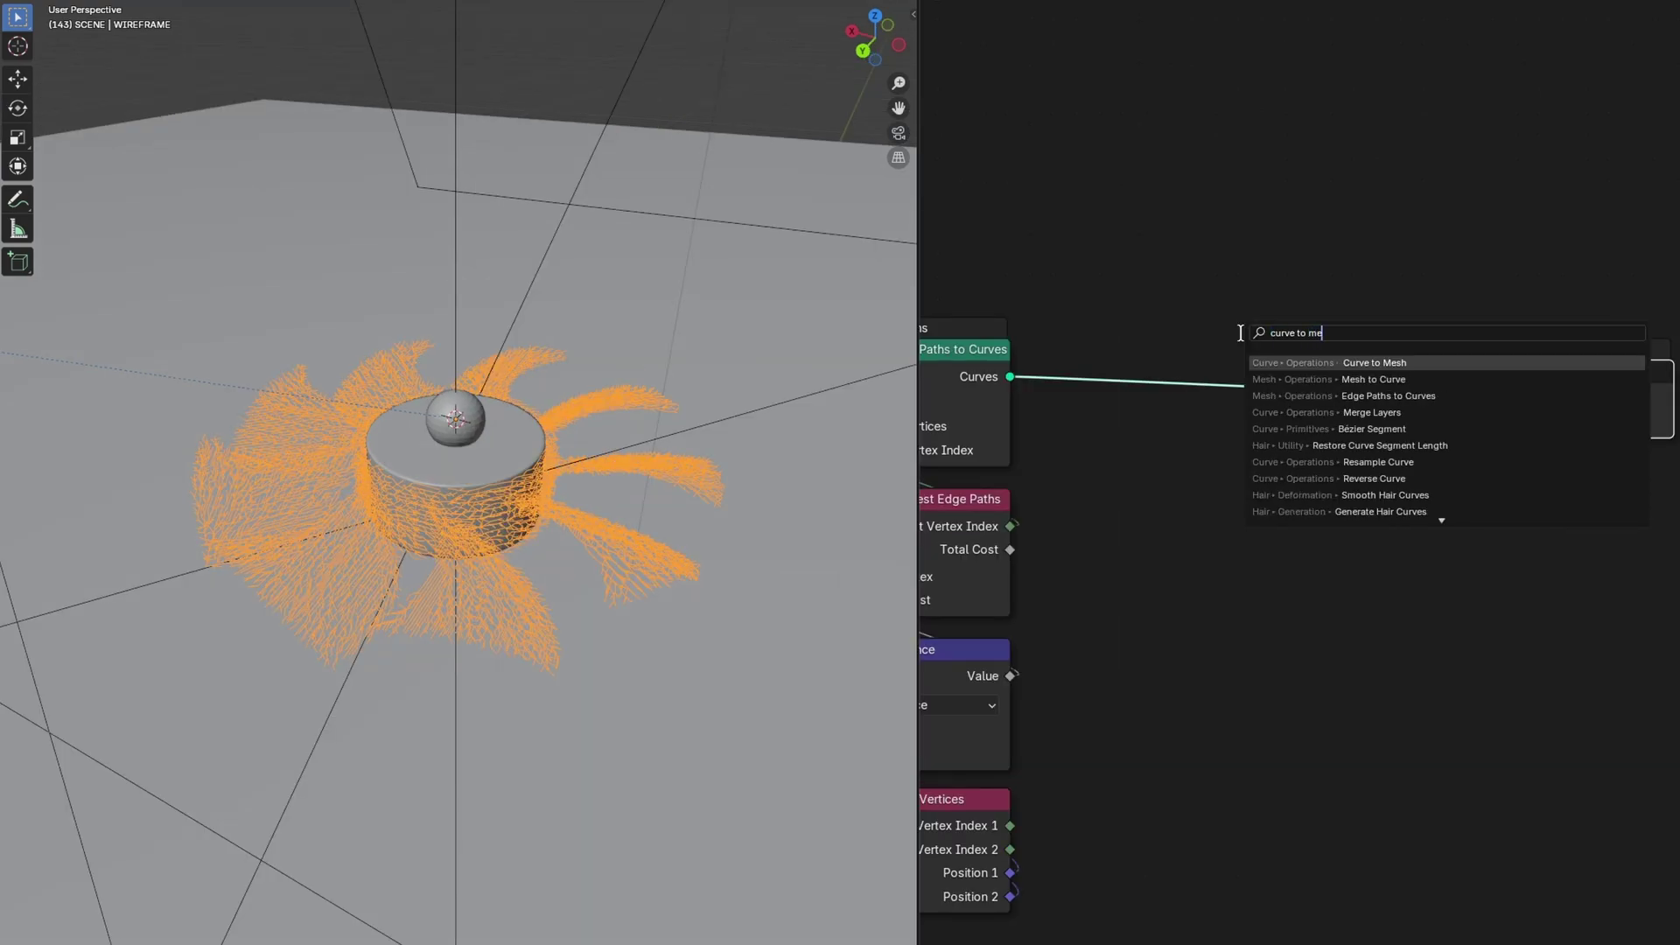
key("Return")
left_click(1199, 312)
Step: Add a Curve Circle node below Curve to Mesh and set its resolution to 4
key("shift+a")
type("c")
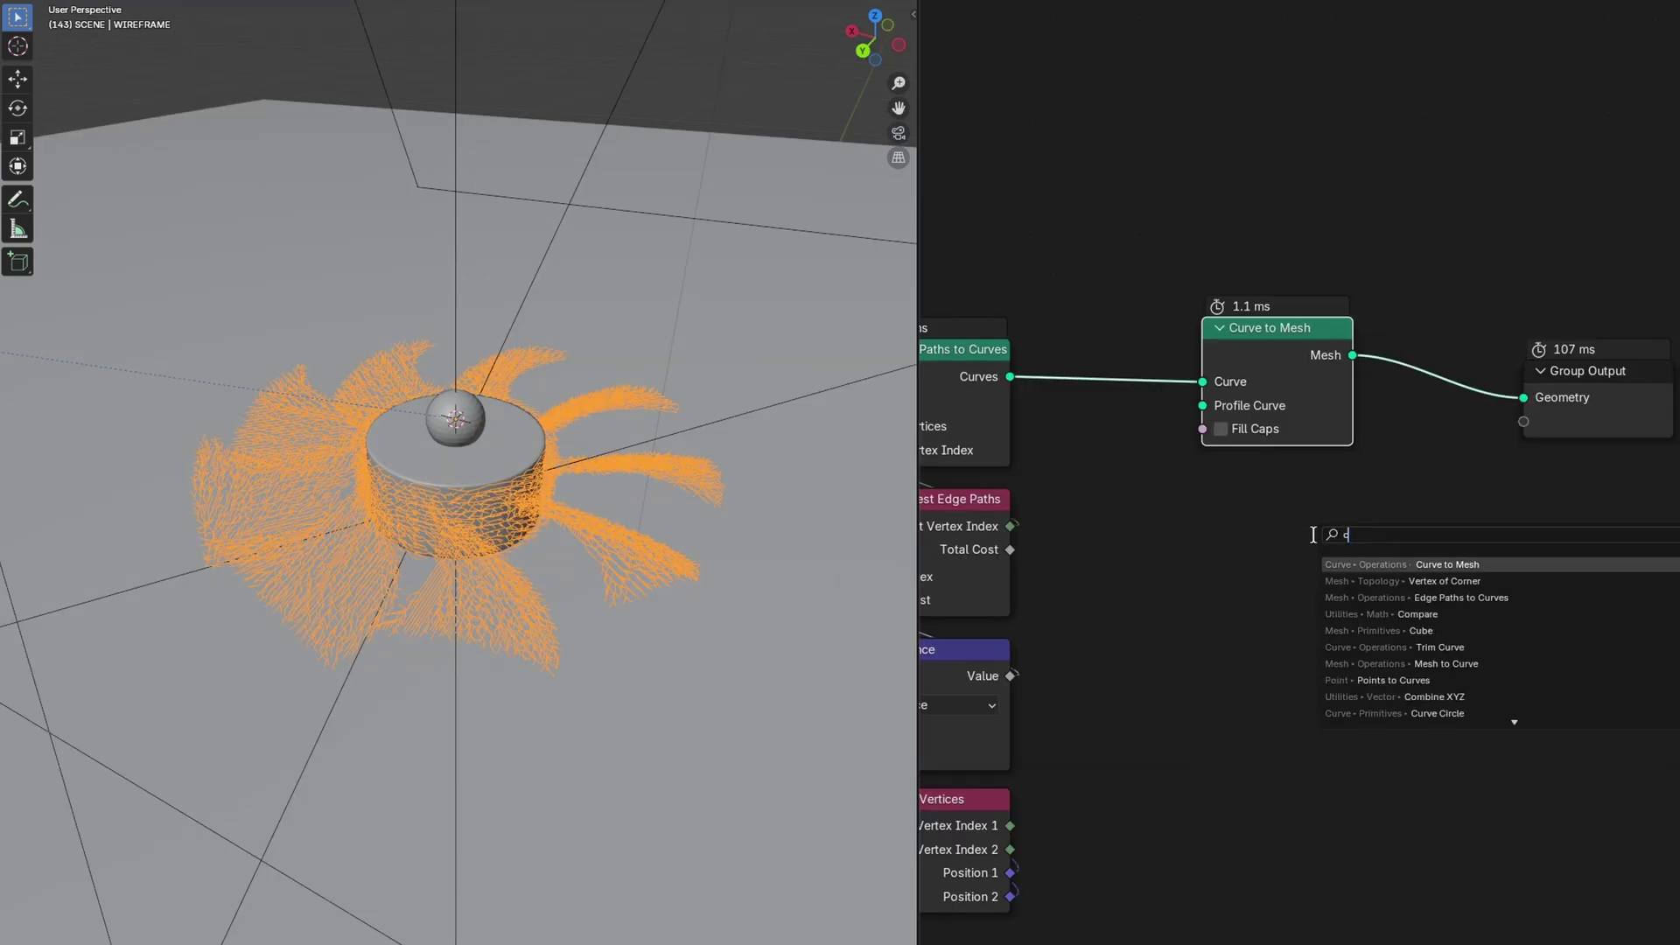
type("irc")
left_click(1400, 580)
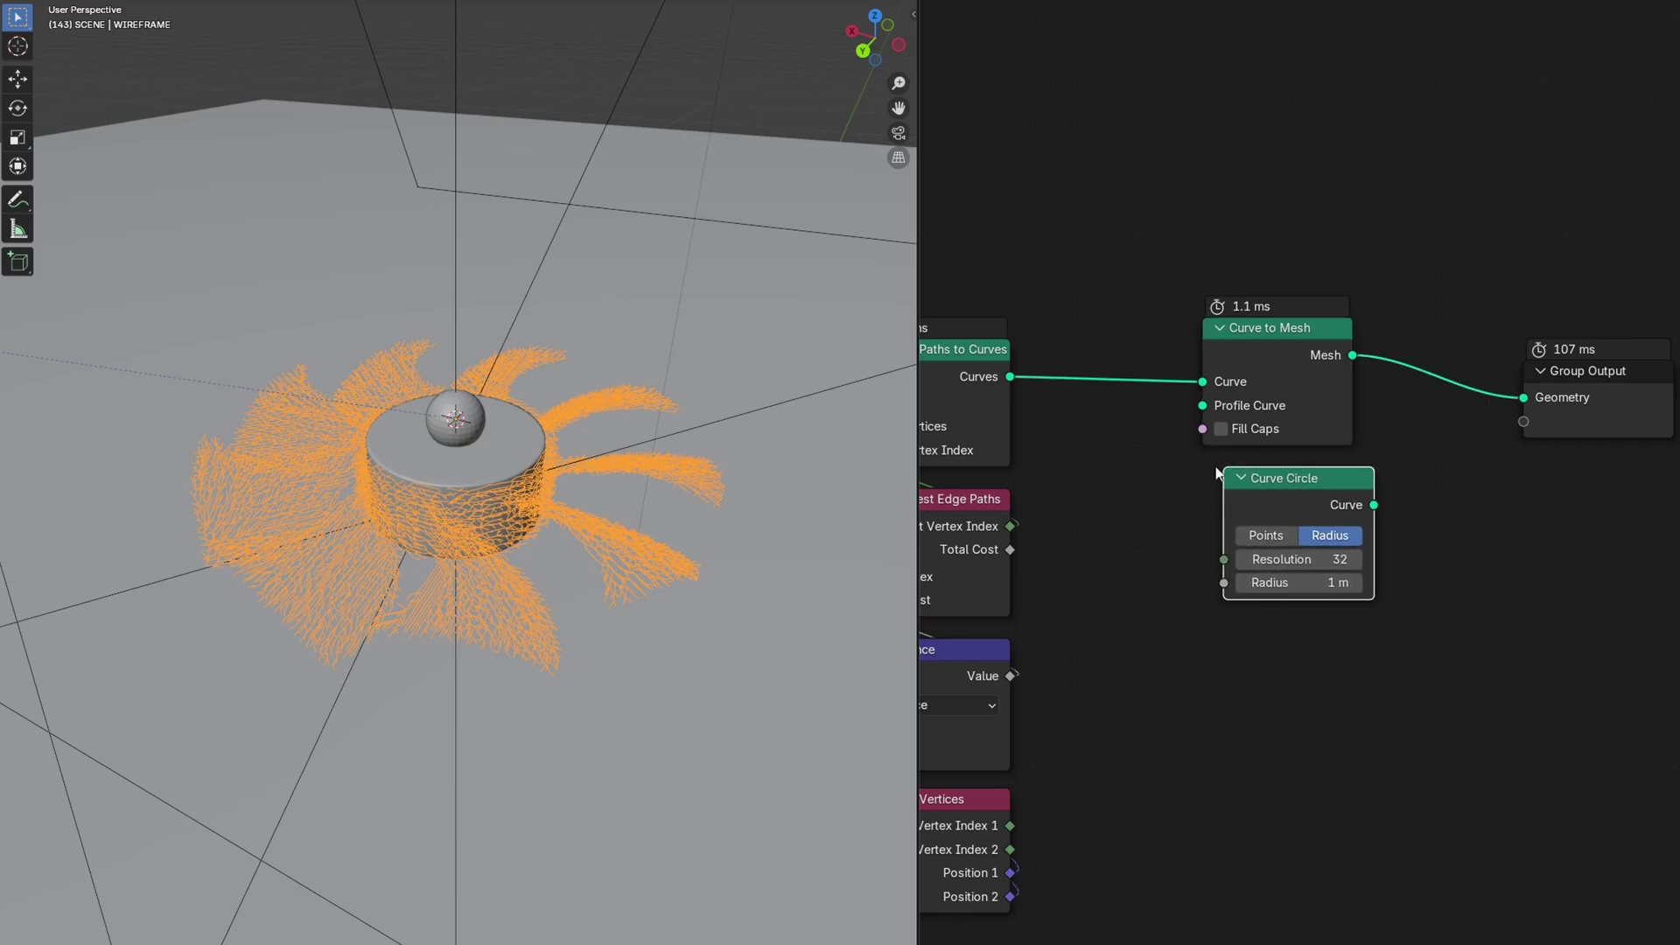
left_click_drag(1374, 505, 1463, 532)
double_click(1326, 560)
type("4")
key("Return")
Step: Set the Curve Circle radius to 0.002 m and connect it to the Profile Curve input of Curve to Mesh
double_click(1343, 583)
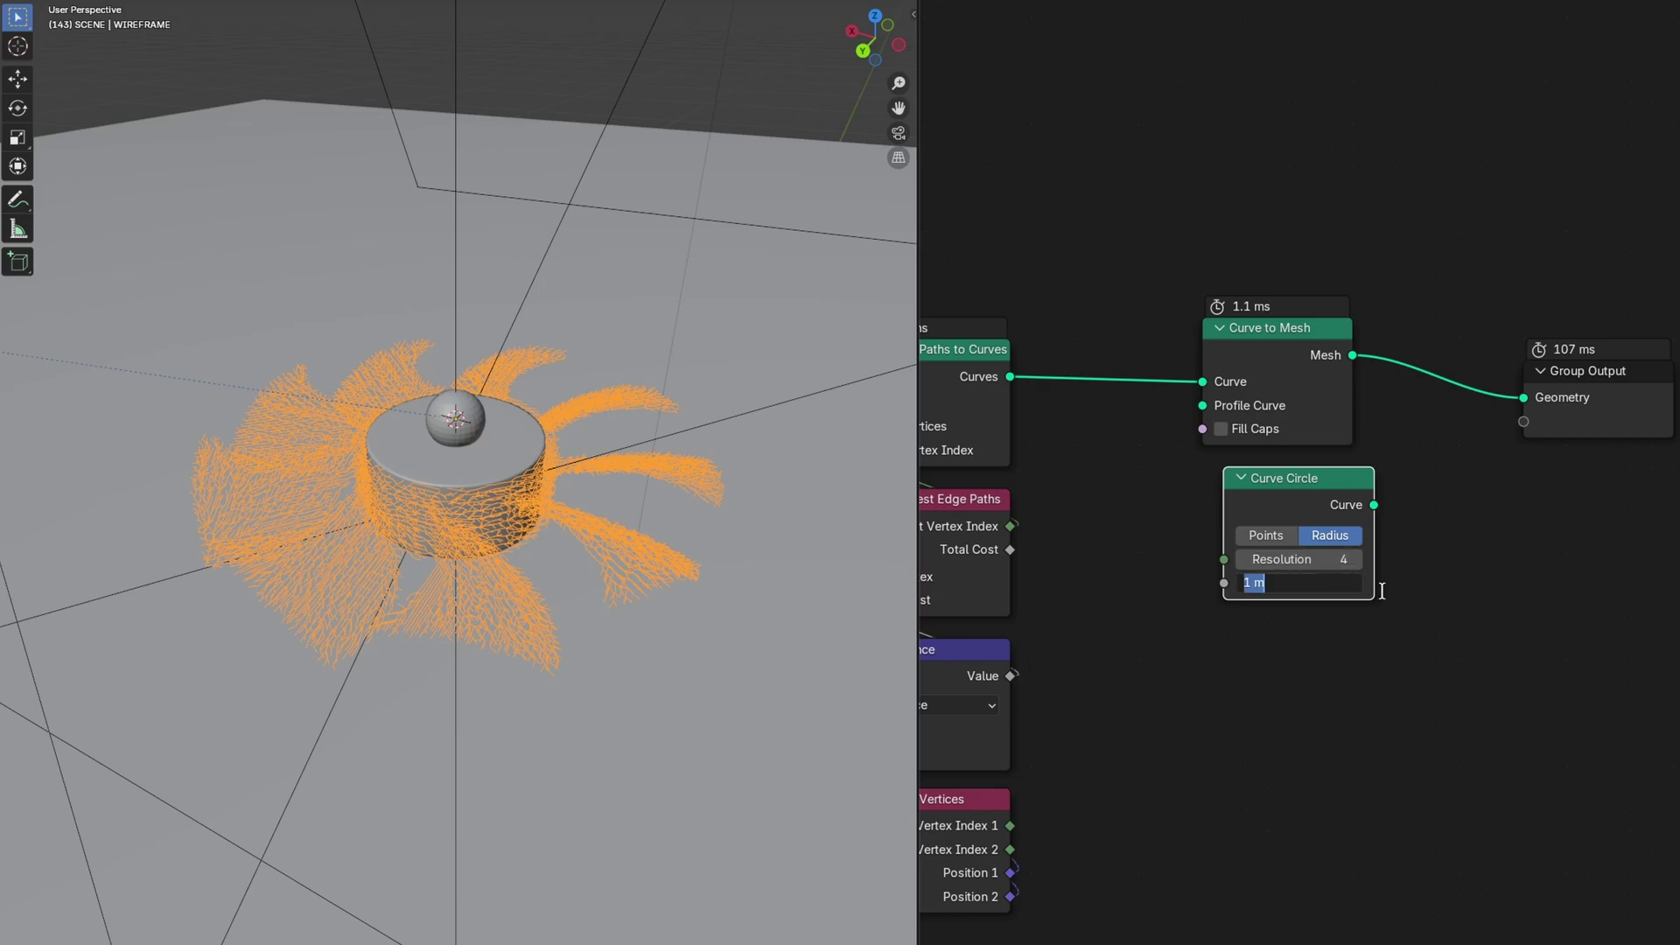
type("0.002")
key("Return")
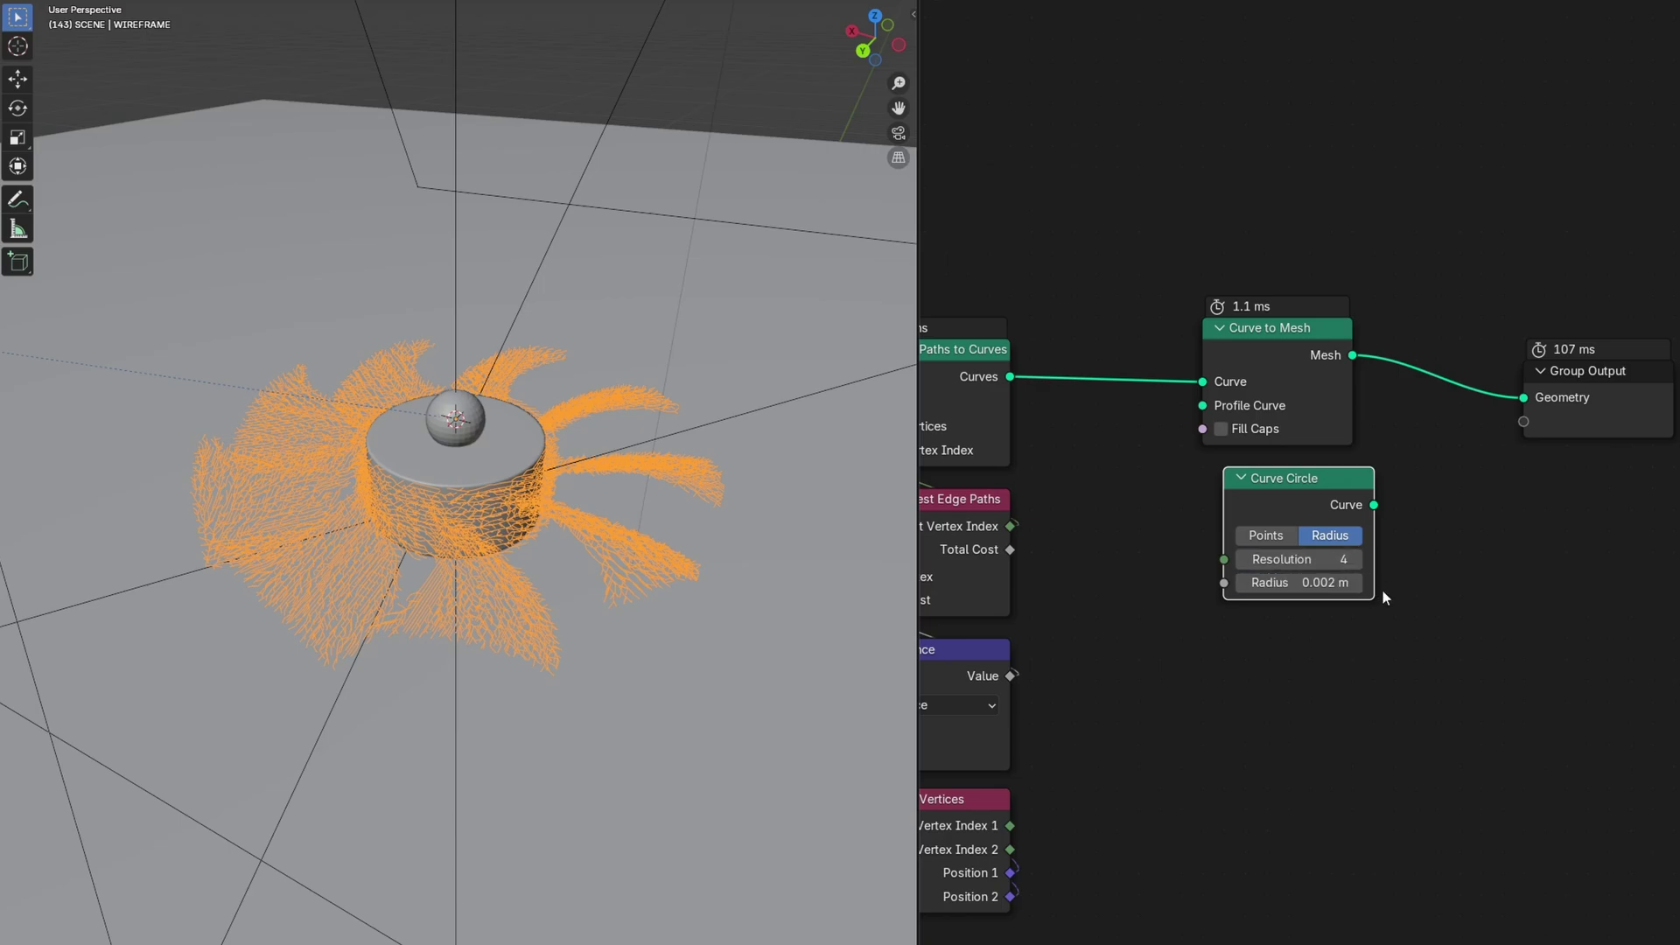
left_click_drag(1375, 505, 1191, 412)
Step: Inspect the wireframe mesh, set the Curve Circle radius to 0.001 m and save the file
left_click(424, 613)
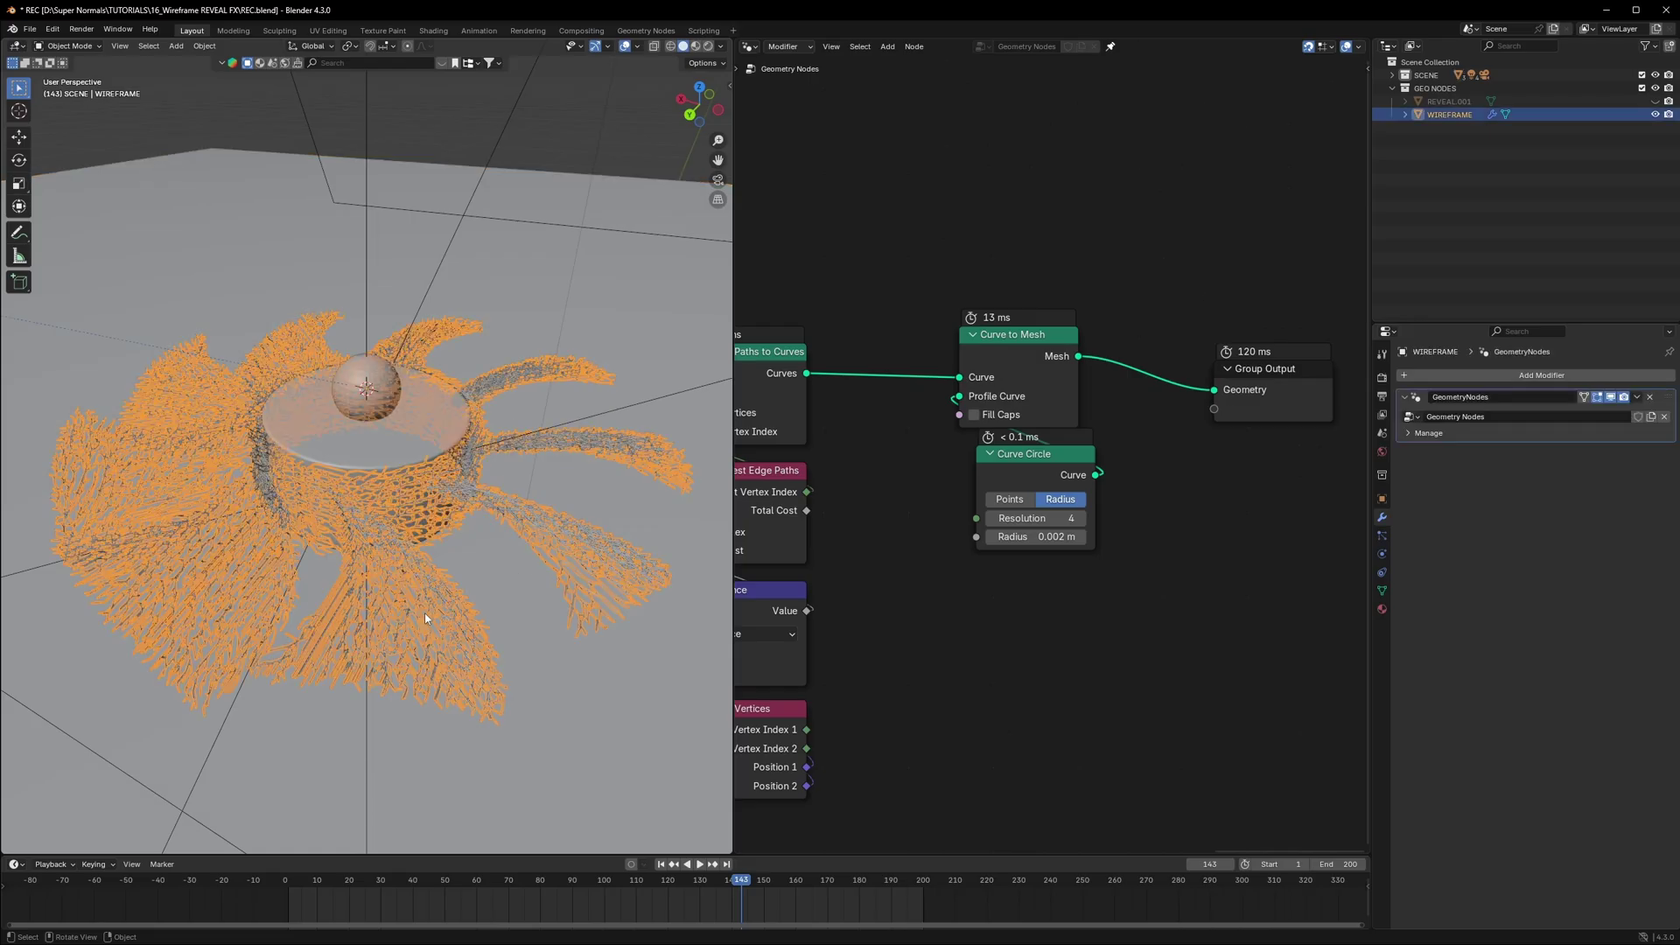
left_click(549, 612)
scroll(570, 605, "up", 2)
scroll(570, 605, "down", 1)
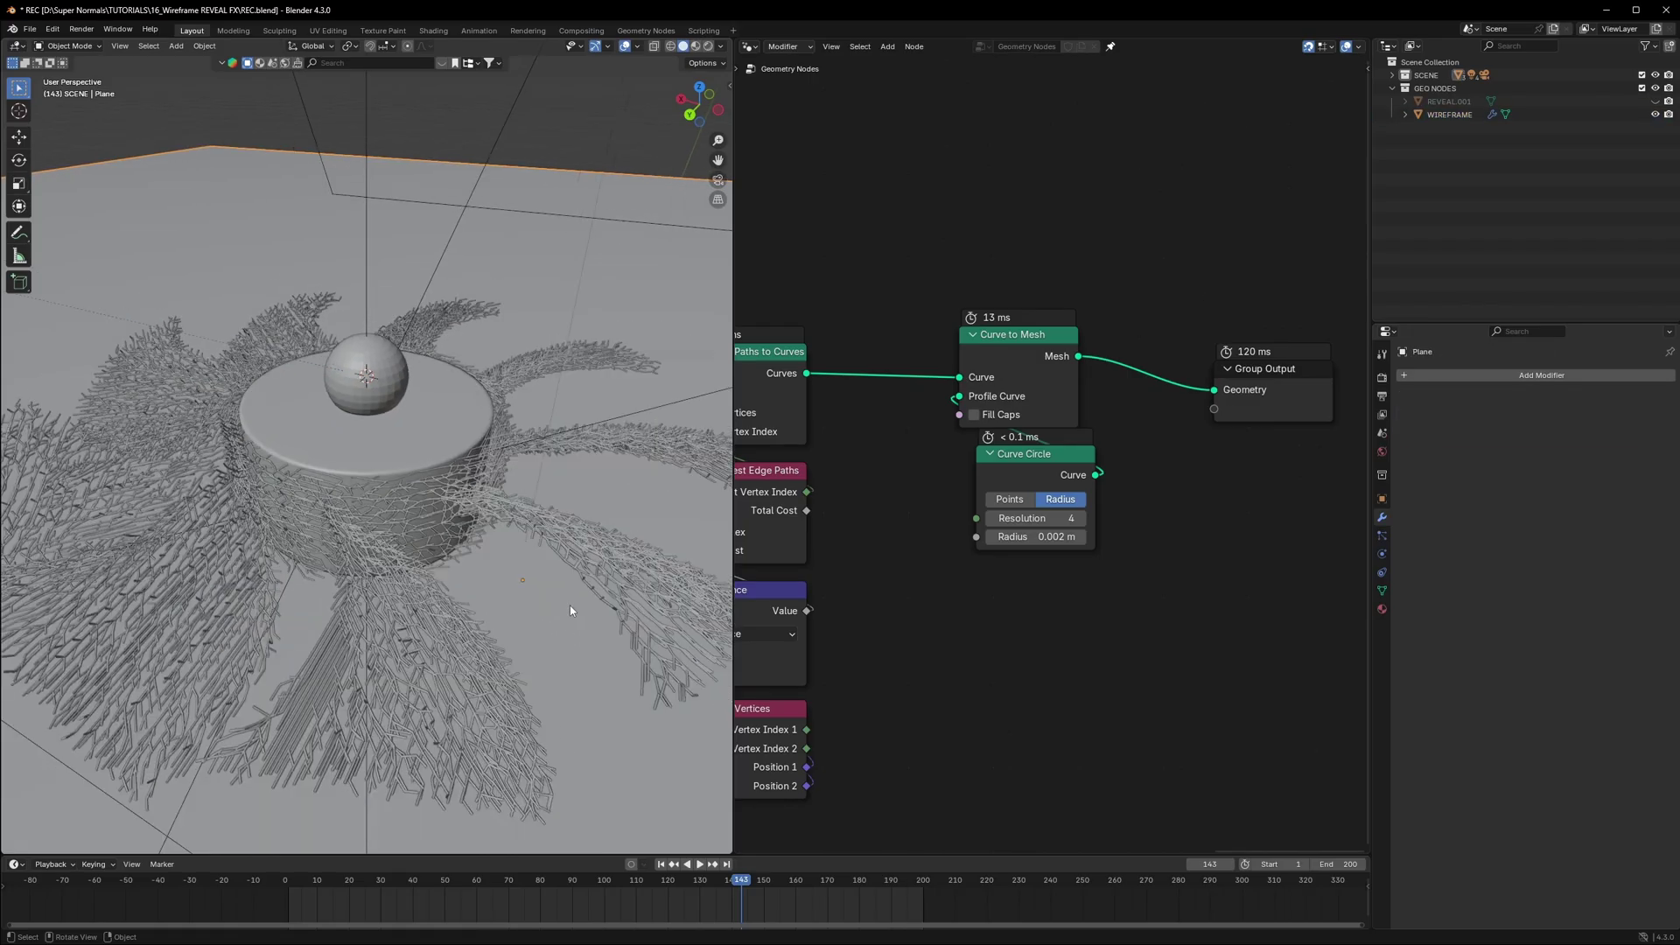
left_click(1013, 537)
left_click(1013, 537)
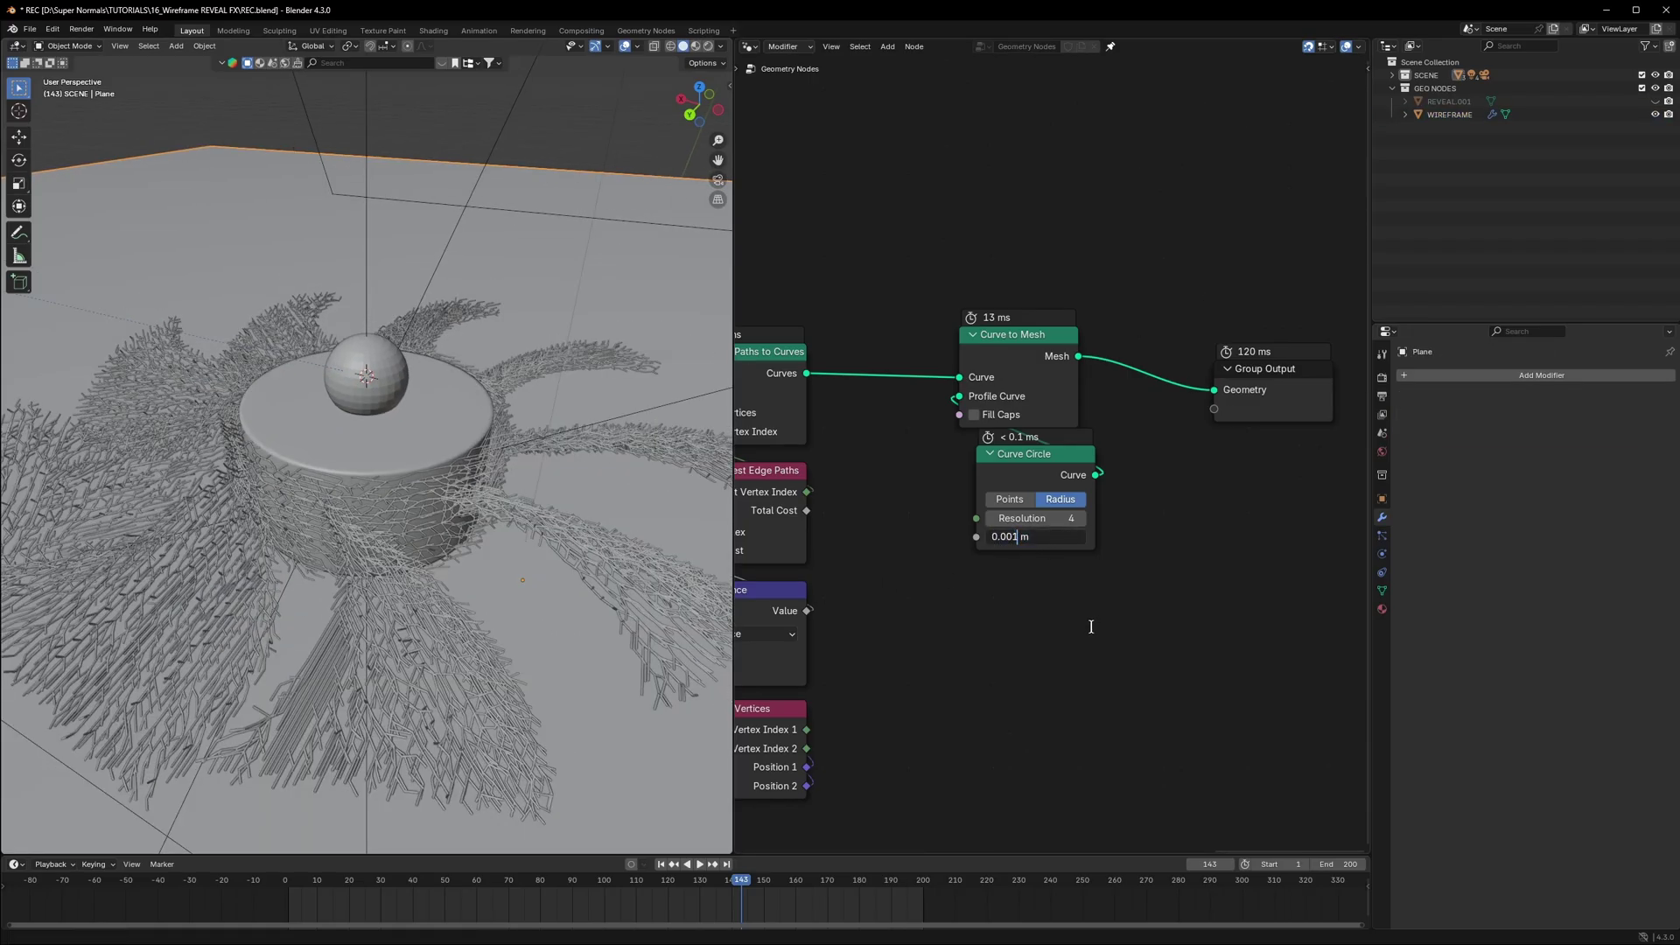
key("Return")
key("ctrl+s")
scroll(476, 615, "down", 2)
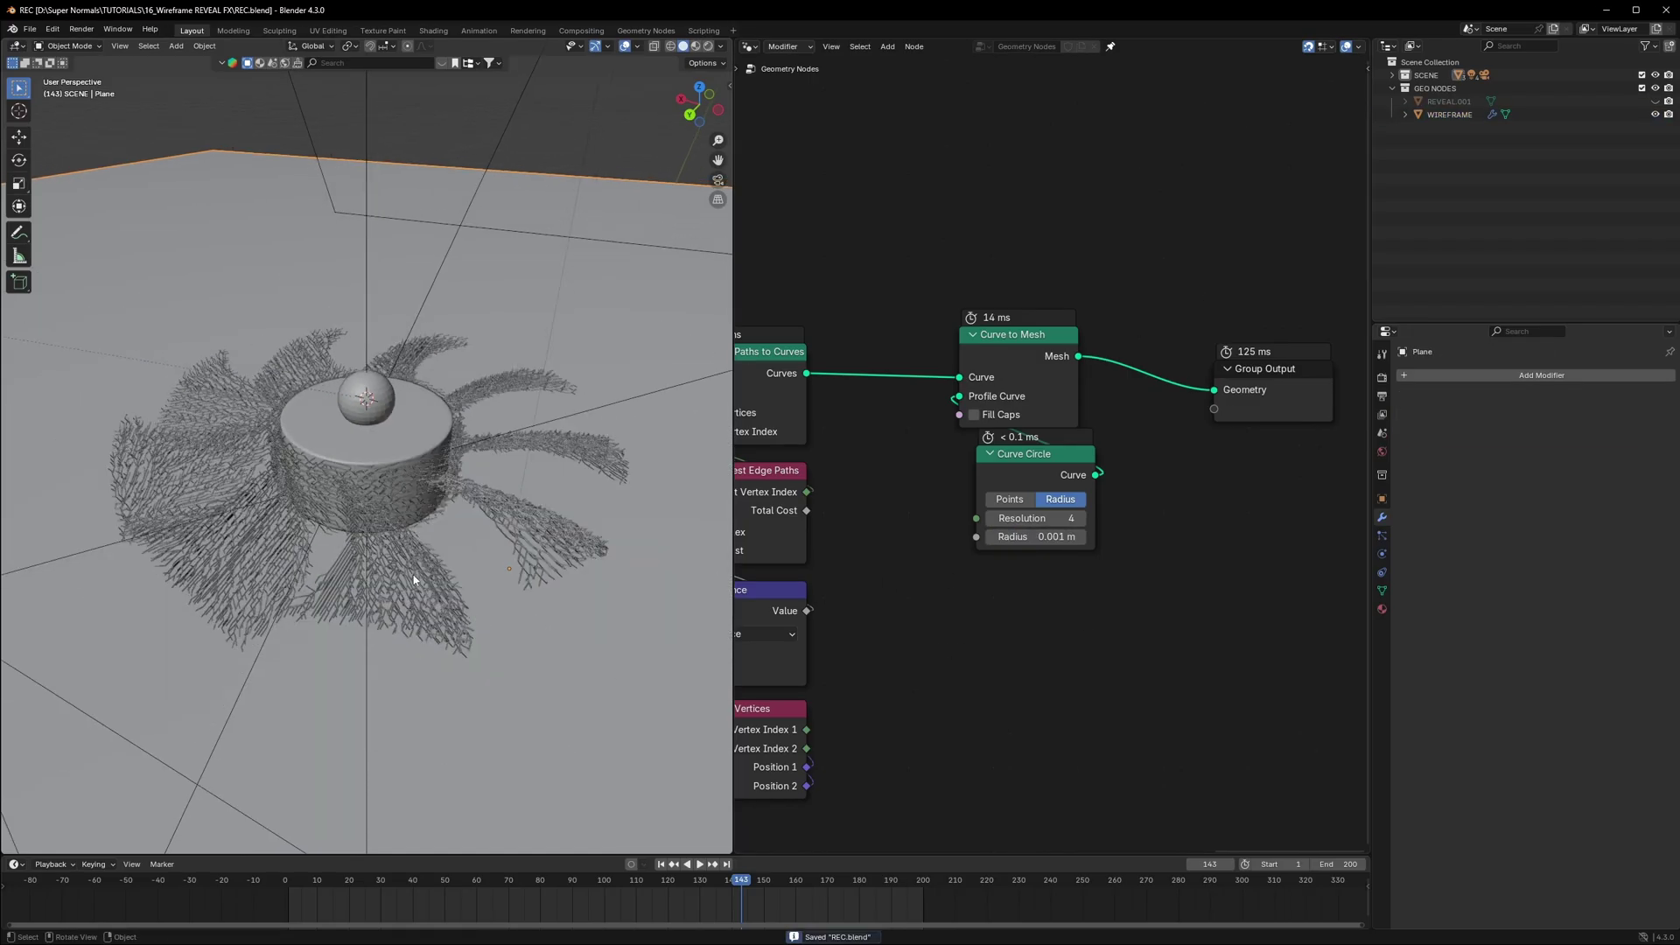
Step: Set the Merge by Distance node's distance to 0.021 m
scroll(419, 578, "up", 3)
left_click(399, 620)
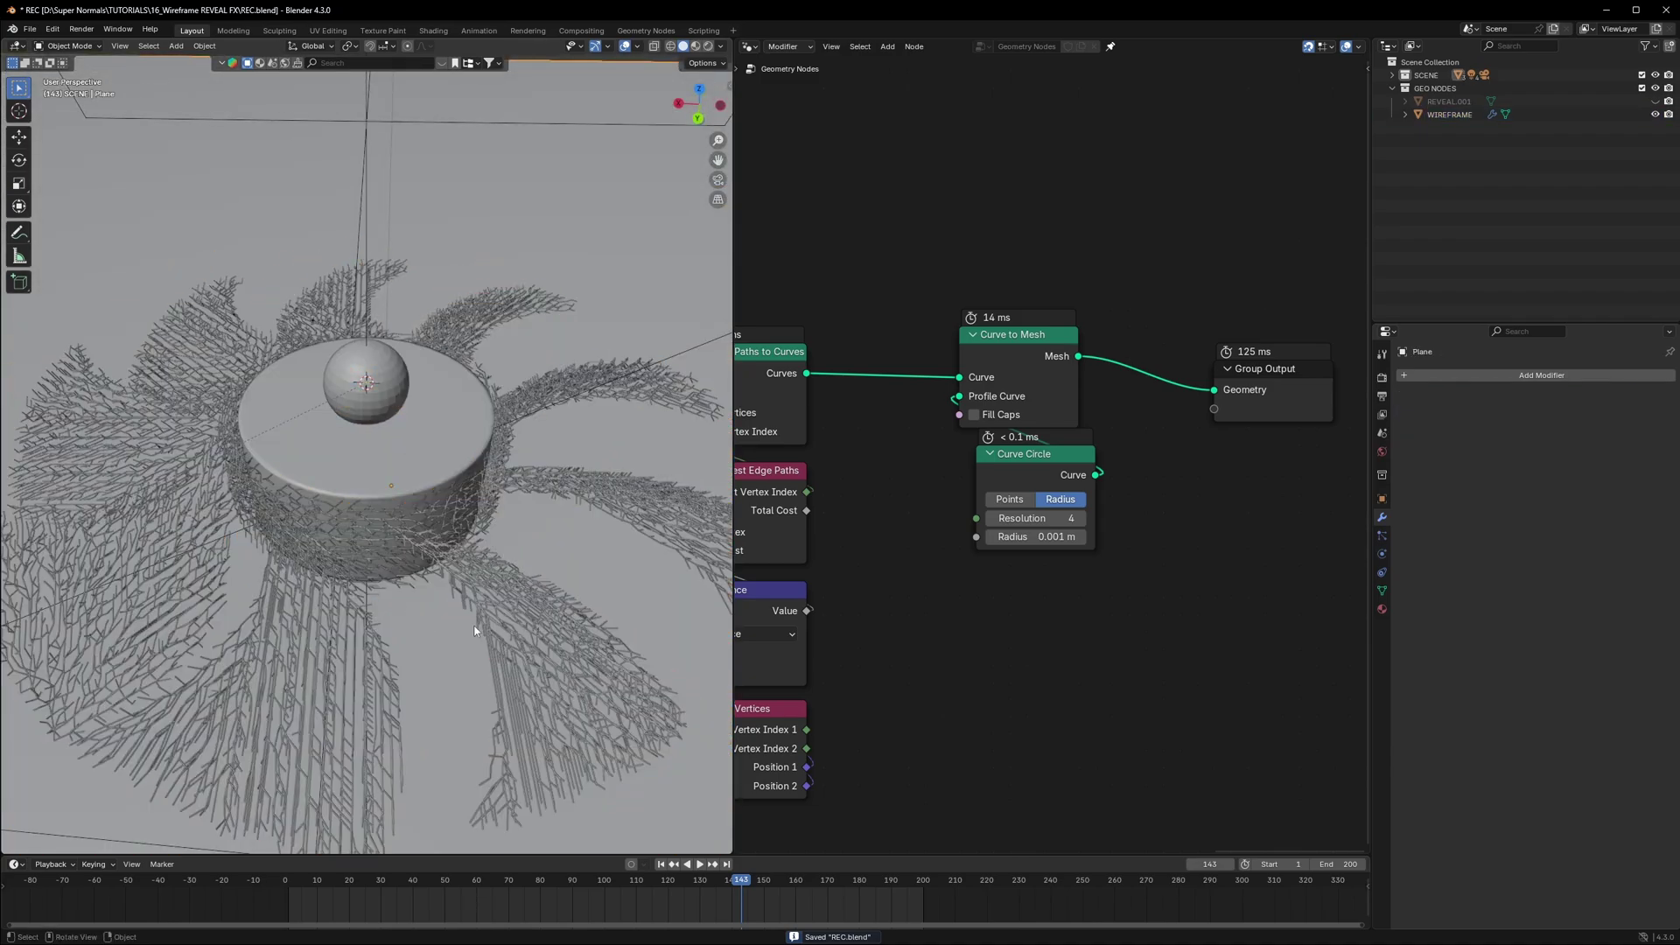
scroll(480, 629, "down", 3)
scroll(946, 580, "down", 2)
middle_click_drag(796, 626, 1332, 629)
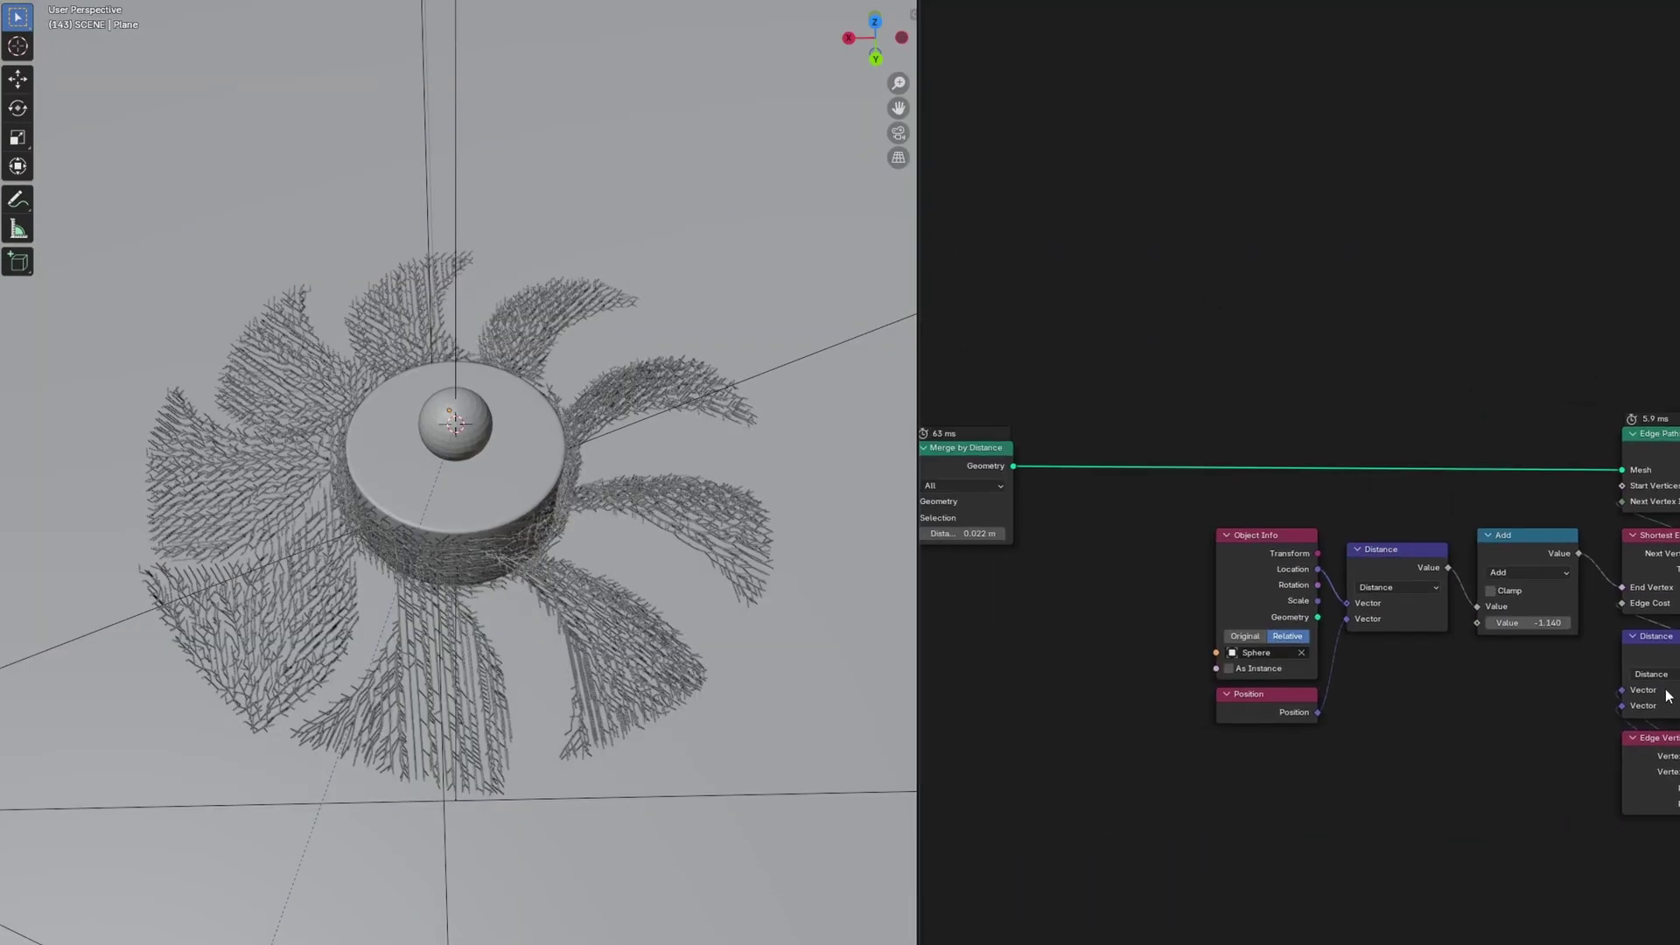
scroll(919, 560, "up", 2)
middle_click_drag(894, 565, 1287, 621)
scroll(1199, 604, "up", 2)
left_click(1042, 563)
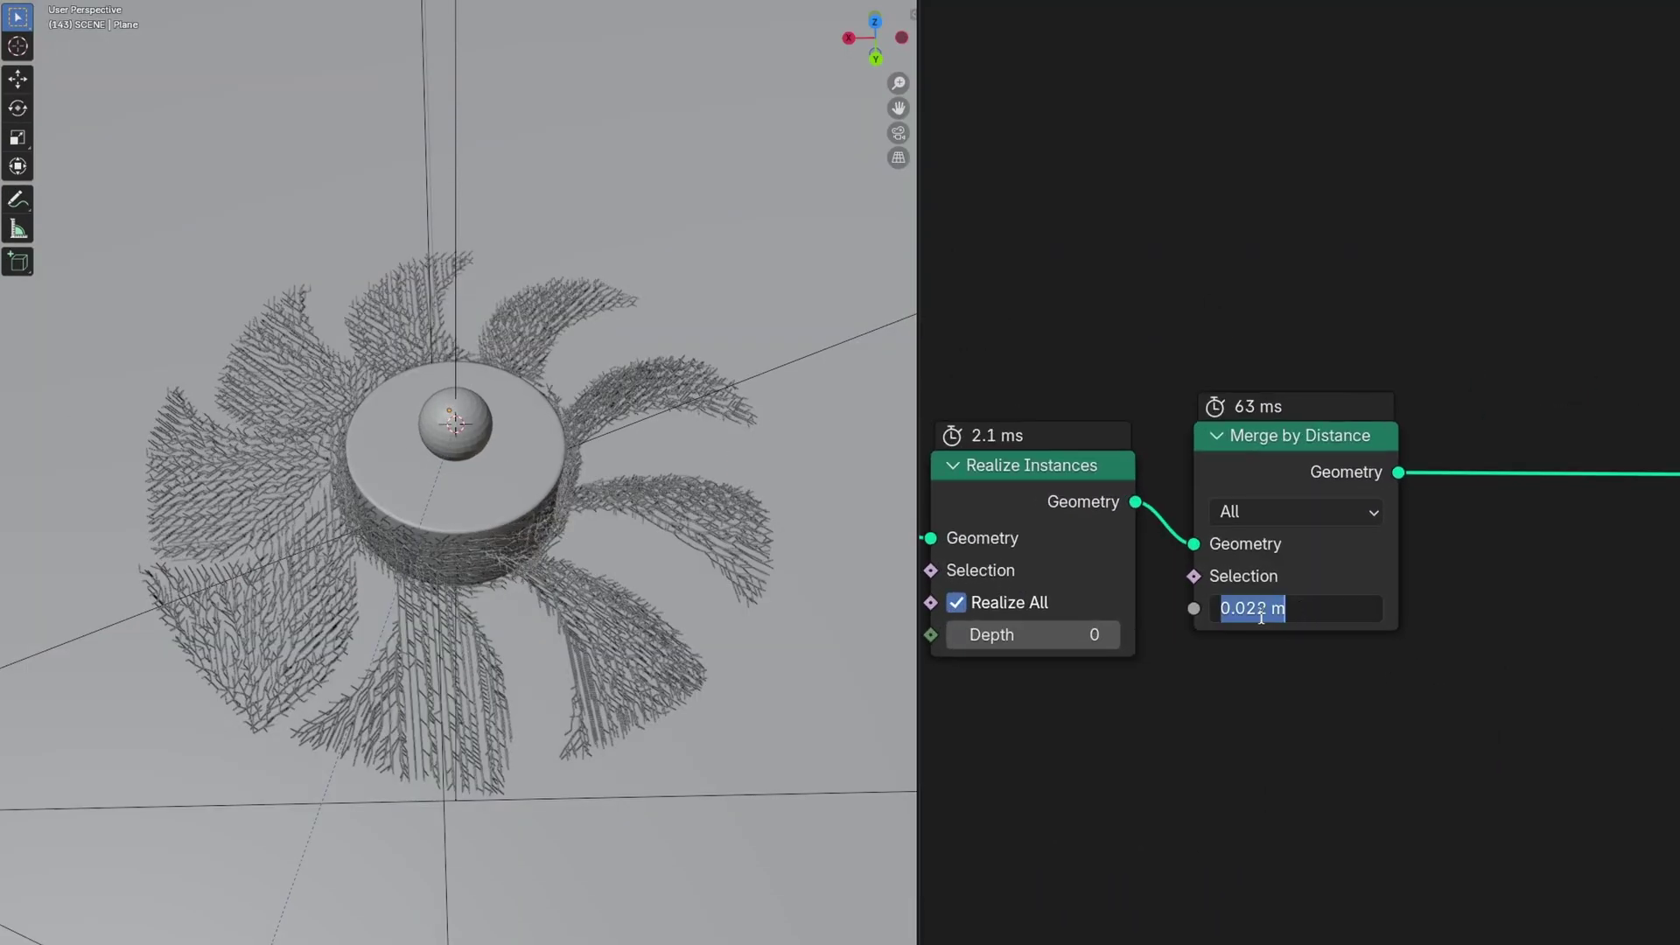
type("0.021")
key("Return")
Step: Lower the Merge by Distance node's distance further to make the wireframe denser
left_click(1256, 618)
left_click(1264, 613)
type("1")
key("Return")
Step: Inspect the fan wireframe and move the Curve to Mesh node closer to Edge Paths to Curves
mouse_move(637, 623)
middle_mouse_down()
mouse_move(641, 574)
mouse_move(630, 615)
mouse_move(635, 601)
middle_mouse_up()
scroll(648, 588, "up", 4)
scroll(640, 574, "down", 3)
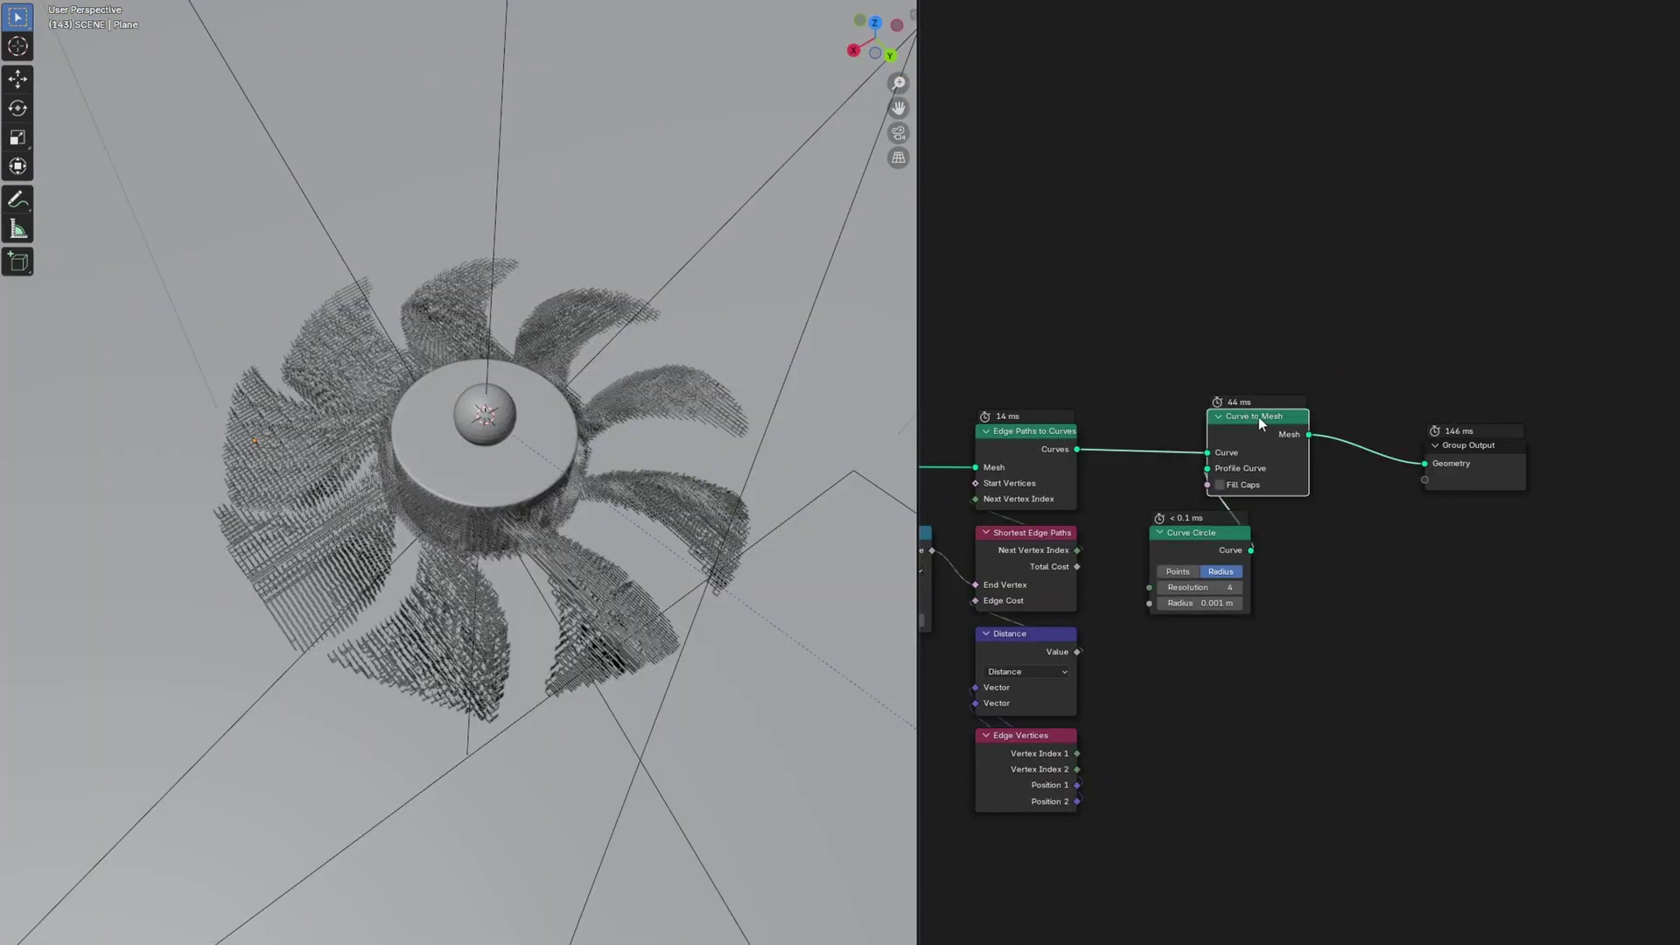
left_click_drag(1259, 417, 1200, 422)
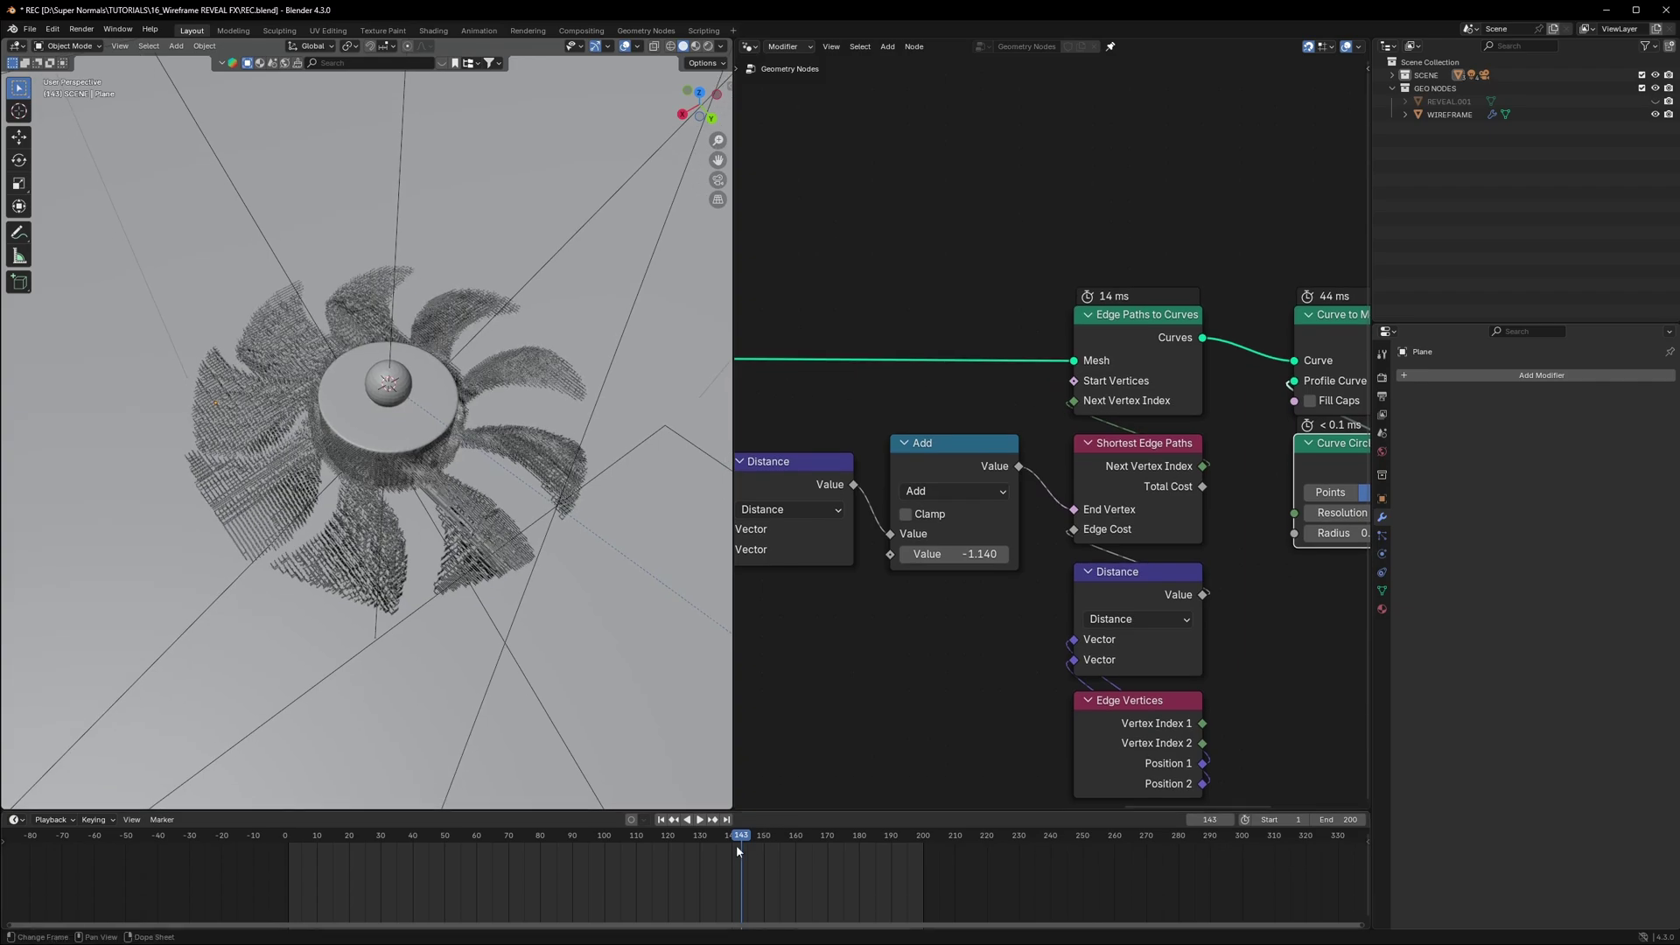
Step: Keyframe the Add node's value at -0.370 on frame 1
left_click_drag(737, 847, 484, 845)
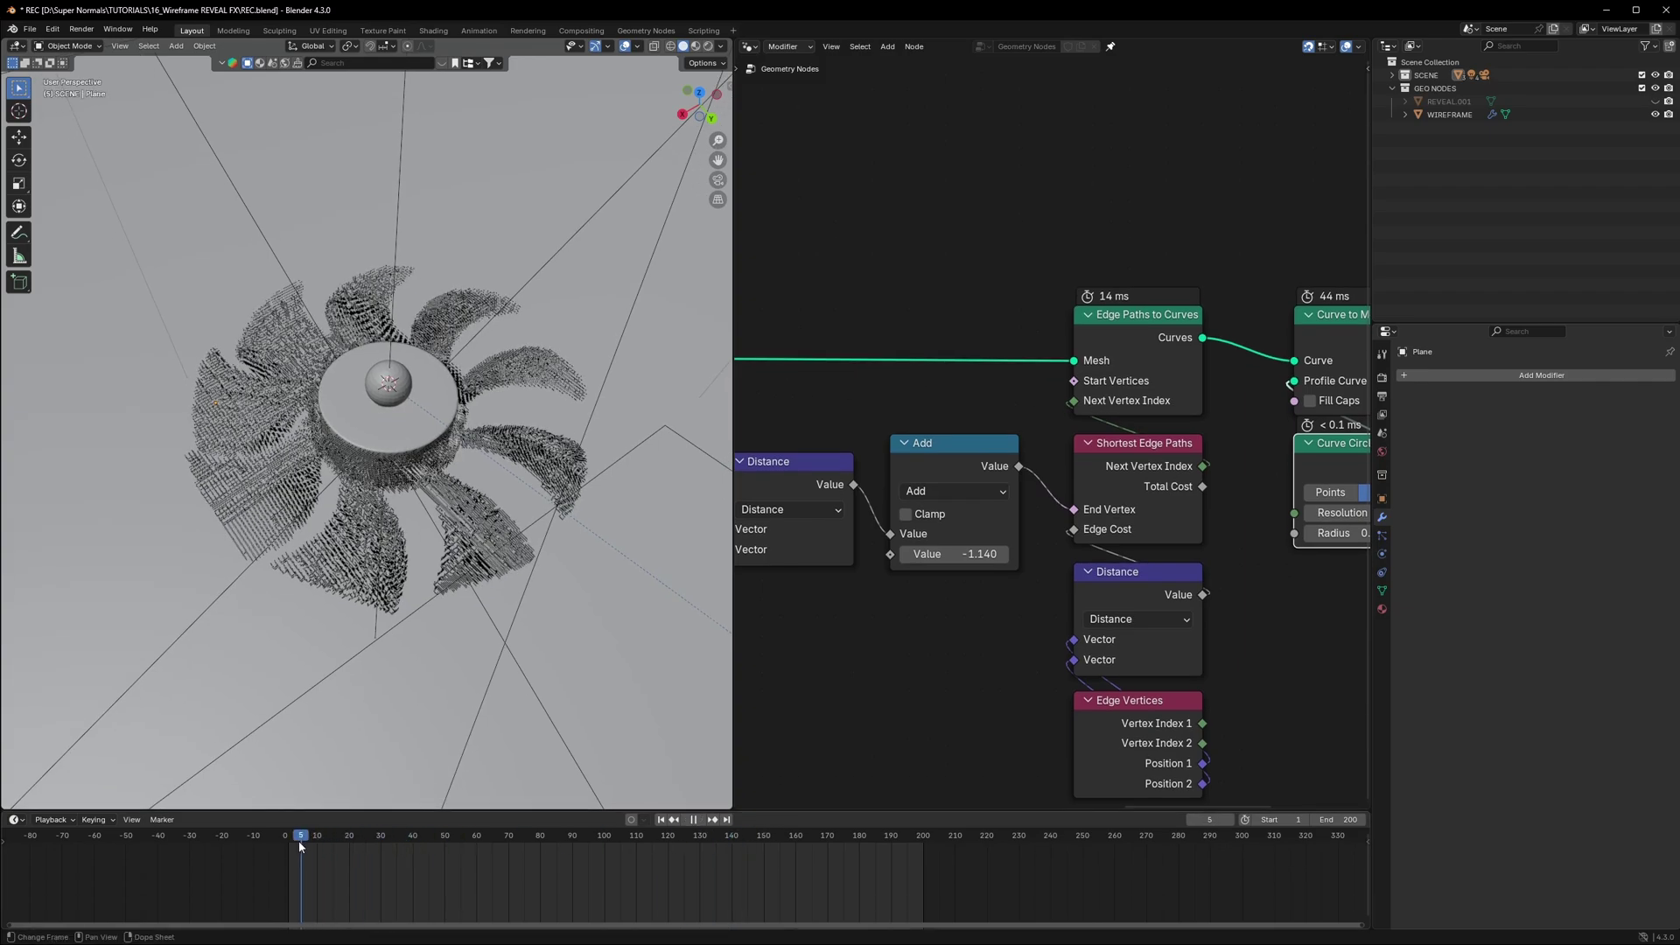
left_click_drag(296, 840, 289, 838)
key("space")
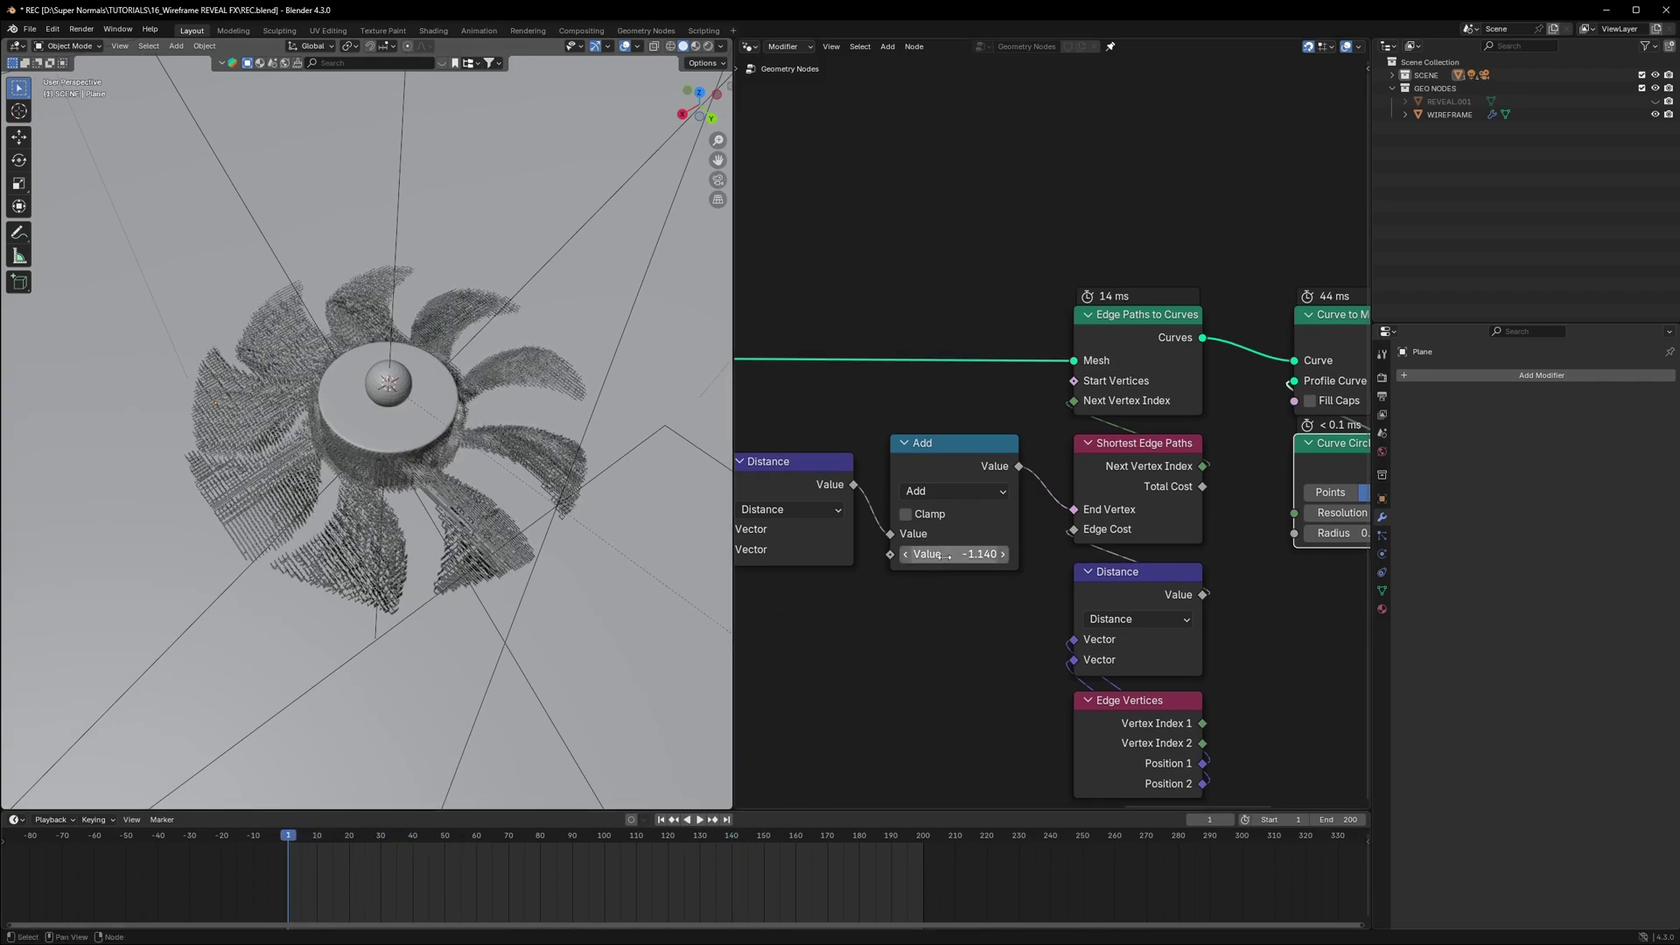
key("i")
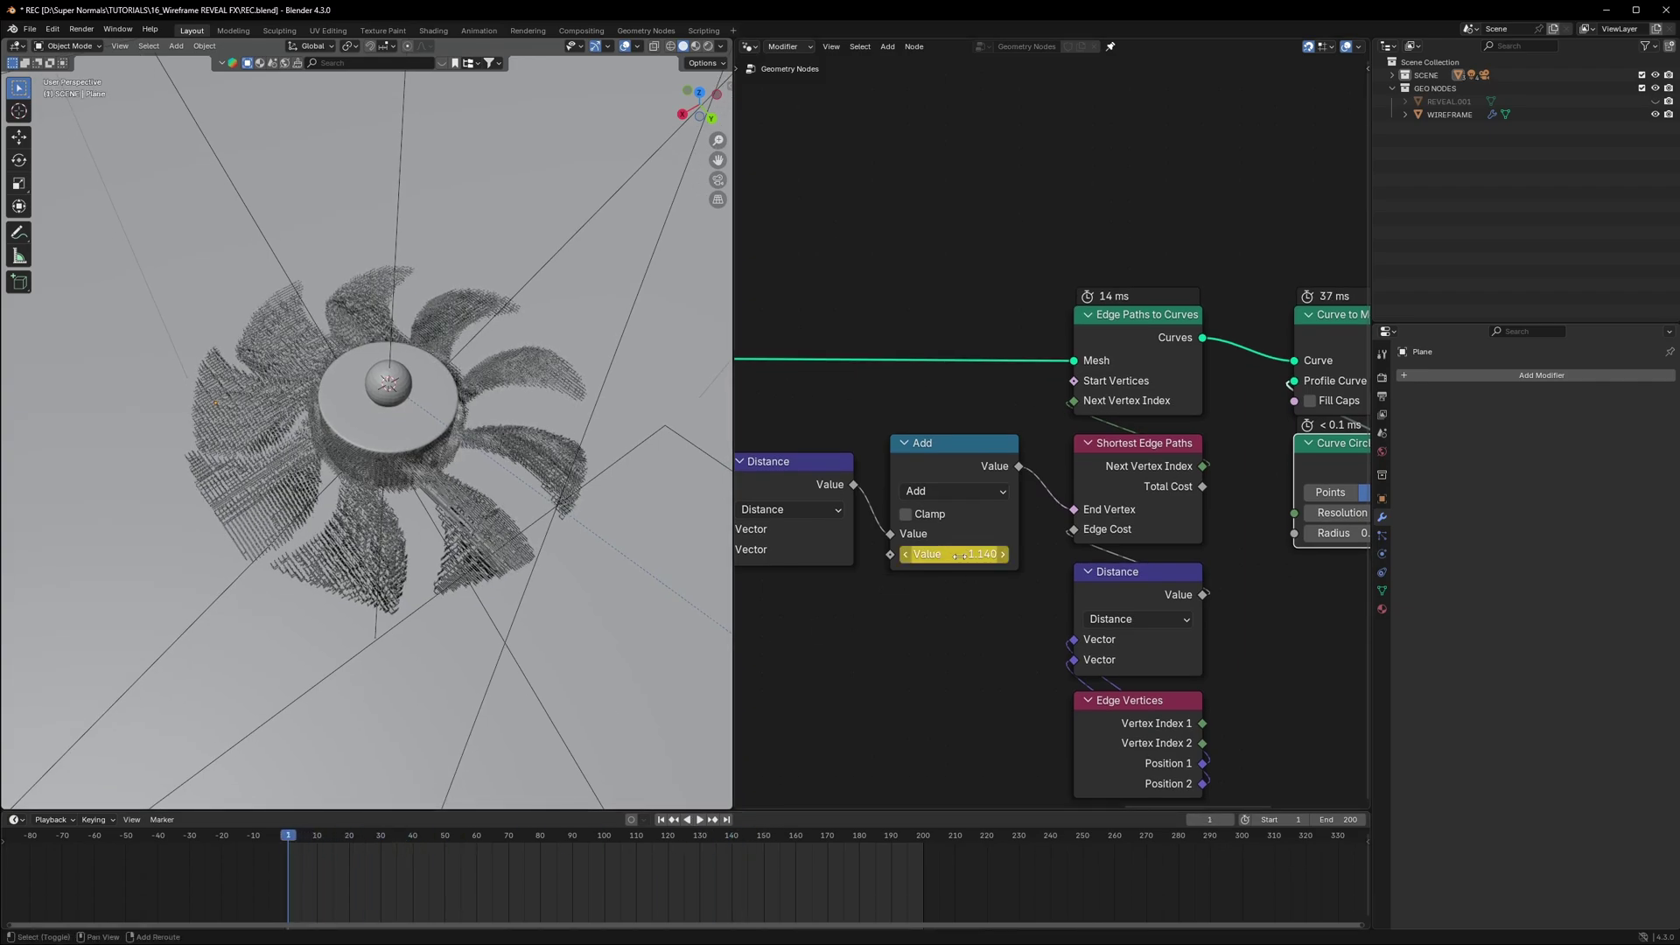
mouse_move(960, 555)
left_mouse_down()
mouse_move(993, 555)
mouse_move(959, 556)
left_mouse_up()
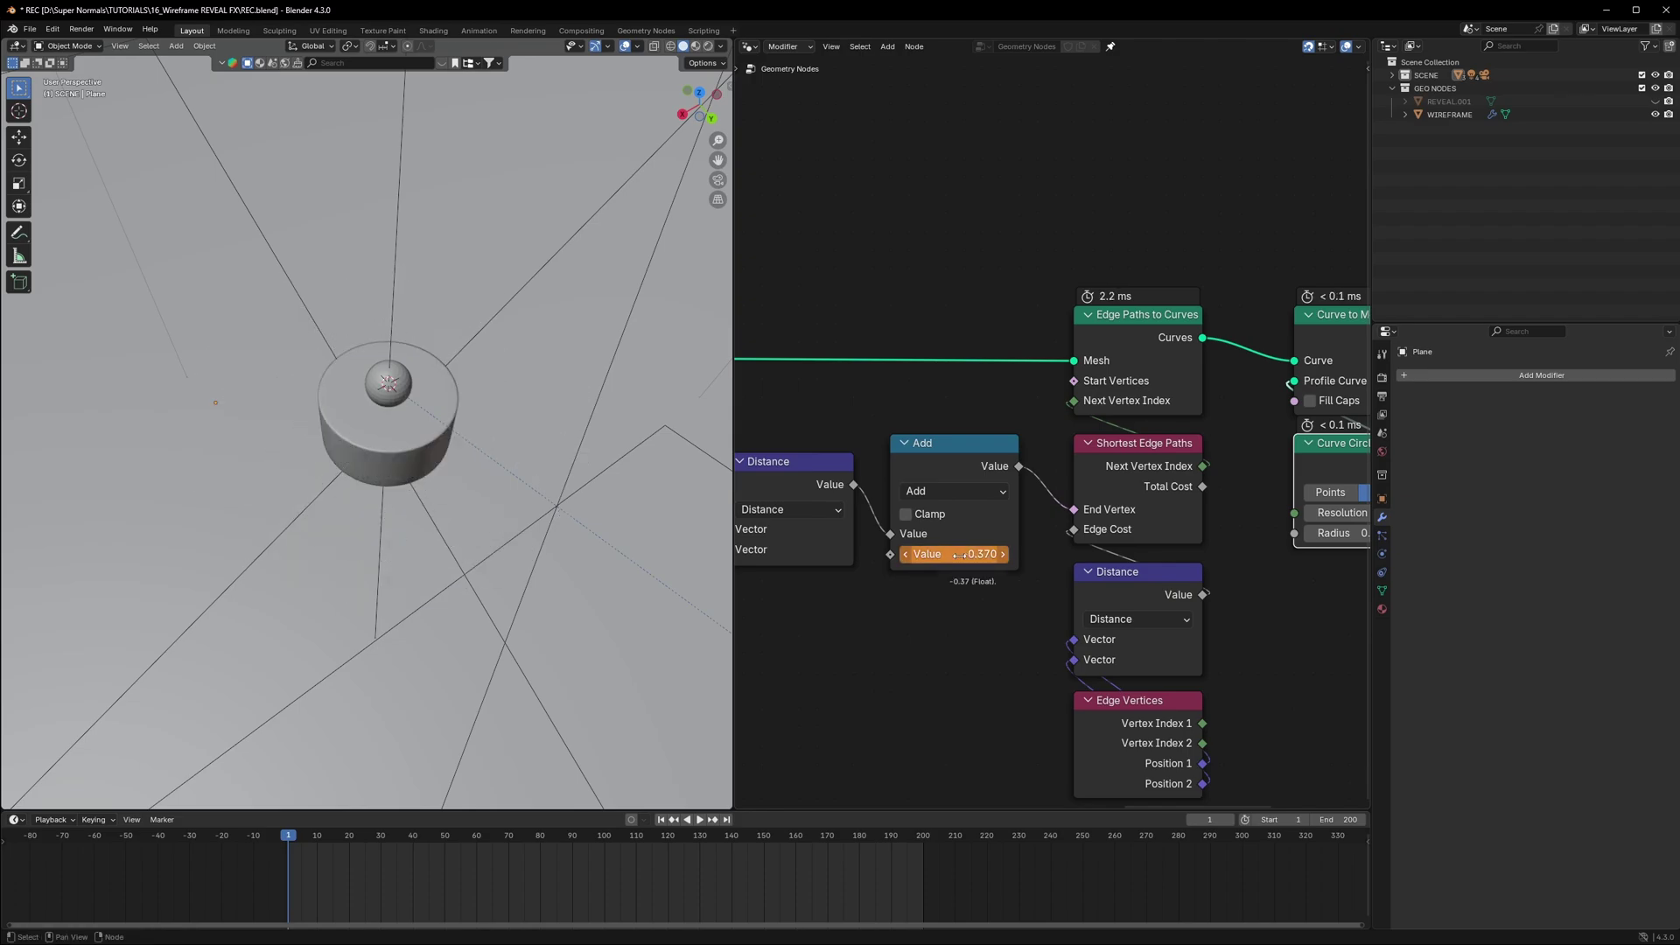
key("i")
Step: Select the WIREFRAME object and keyframe the Add node's value at -1.070 on frame 120
left_click(950, 499)
left_click(1435, 115)
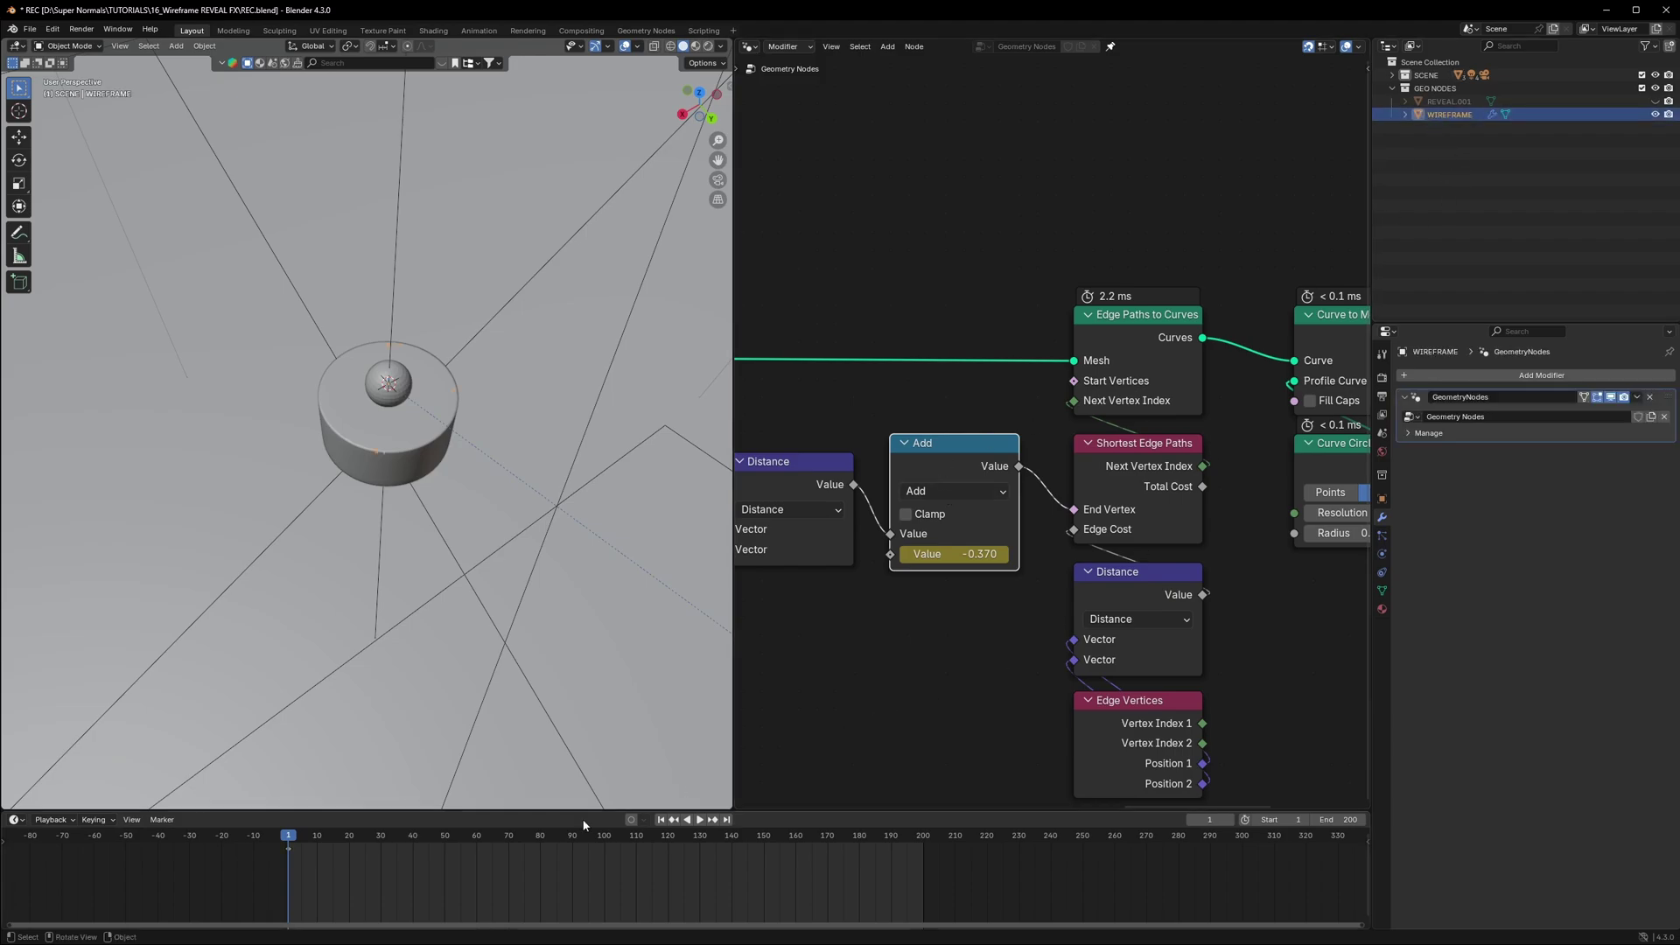
left_click_drag(276, 854, 668, 844)
left_click_drag(967, 554, 899, 554)
key("i")
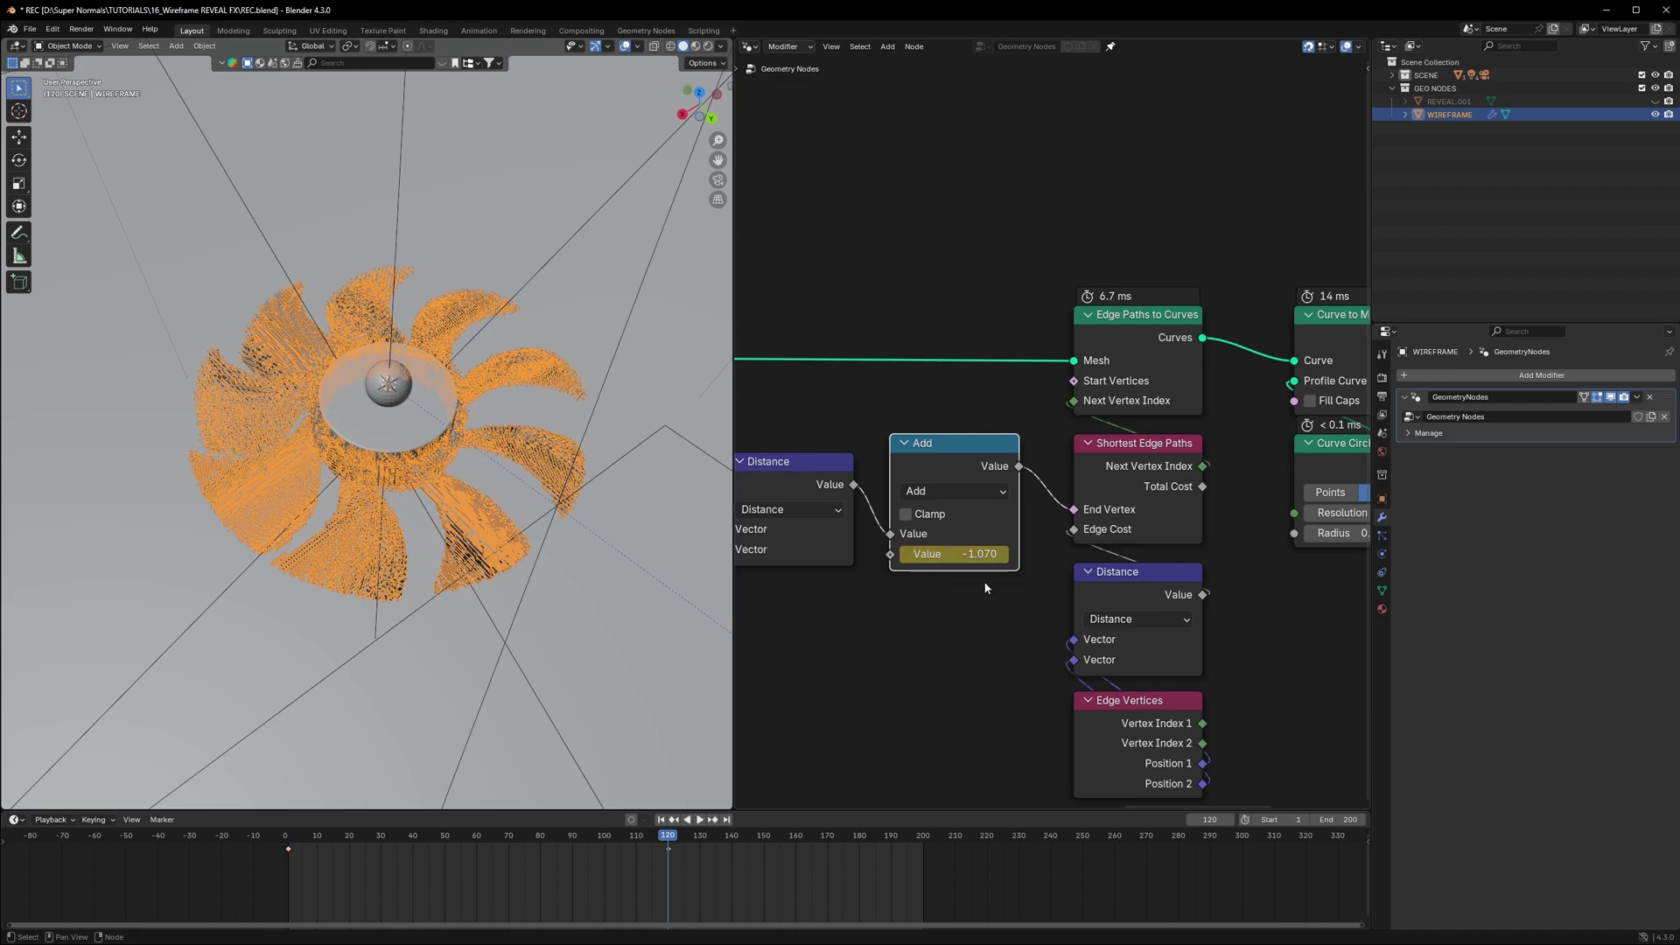
Step: Save the file and play the animation to preview the wireframe growing across the fan
left_click(973, 636)
key("ctrl+s")
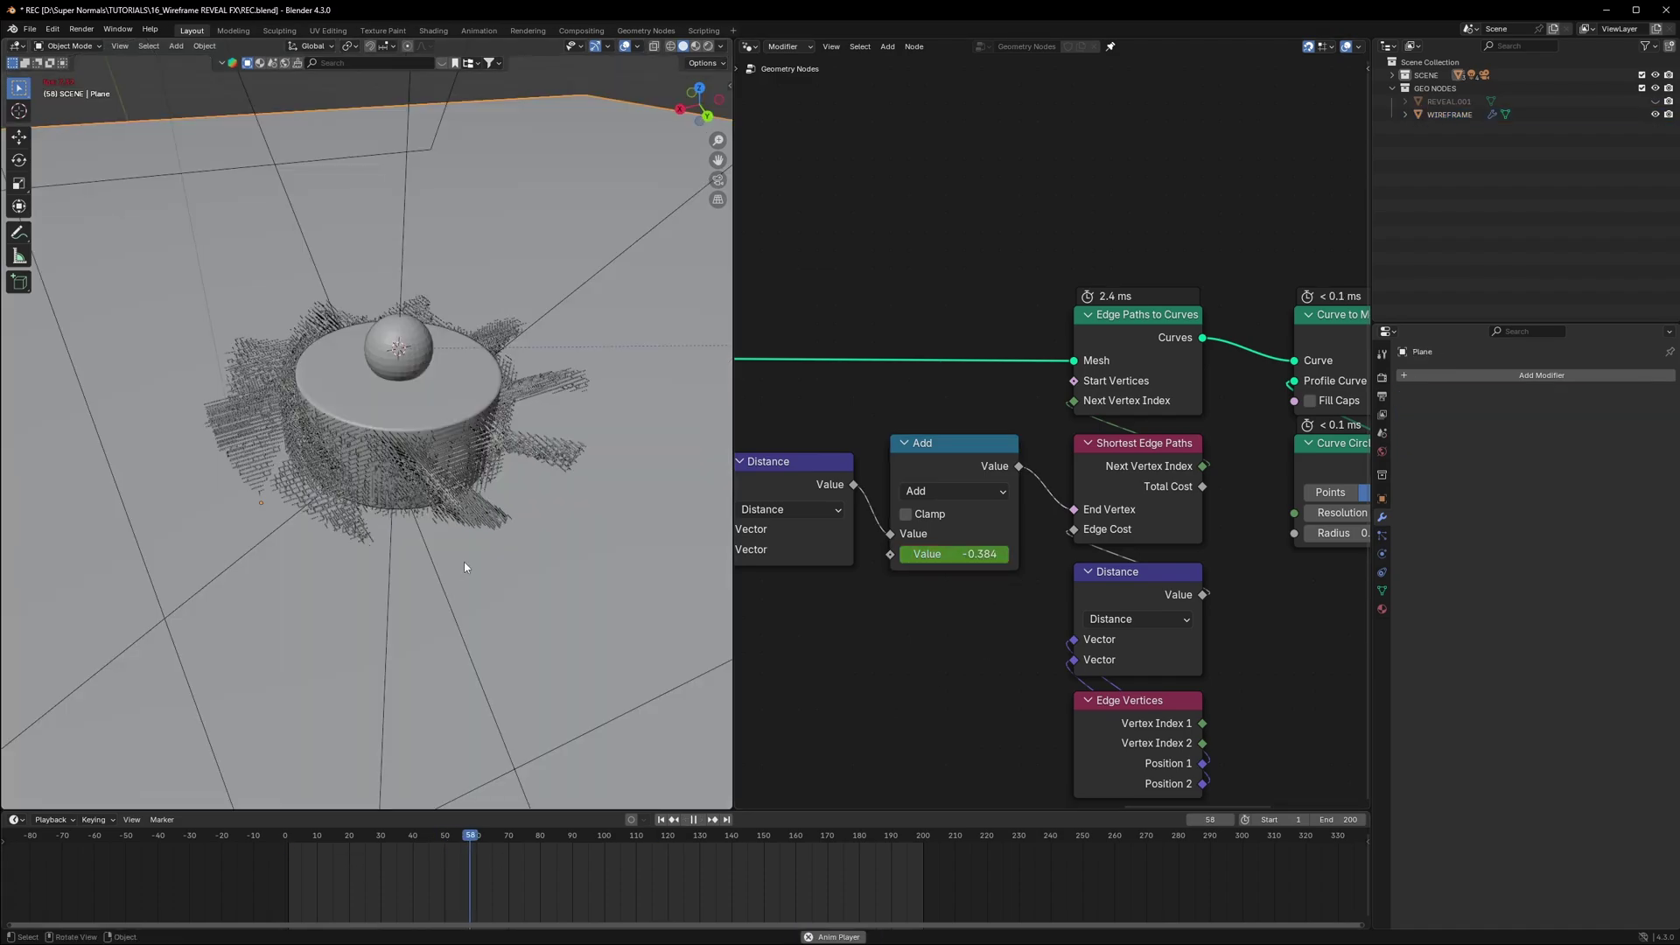
mouse_move(465, 567)
middle_mouse_down()
mouse_move(454, 590)
mouse_move(463, 576)
middle_mouse_up()
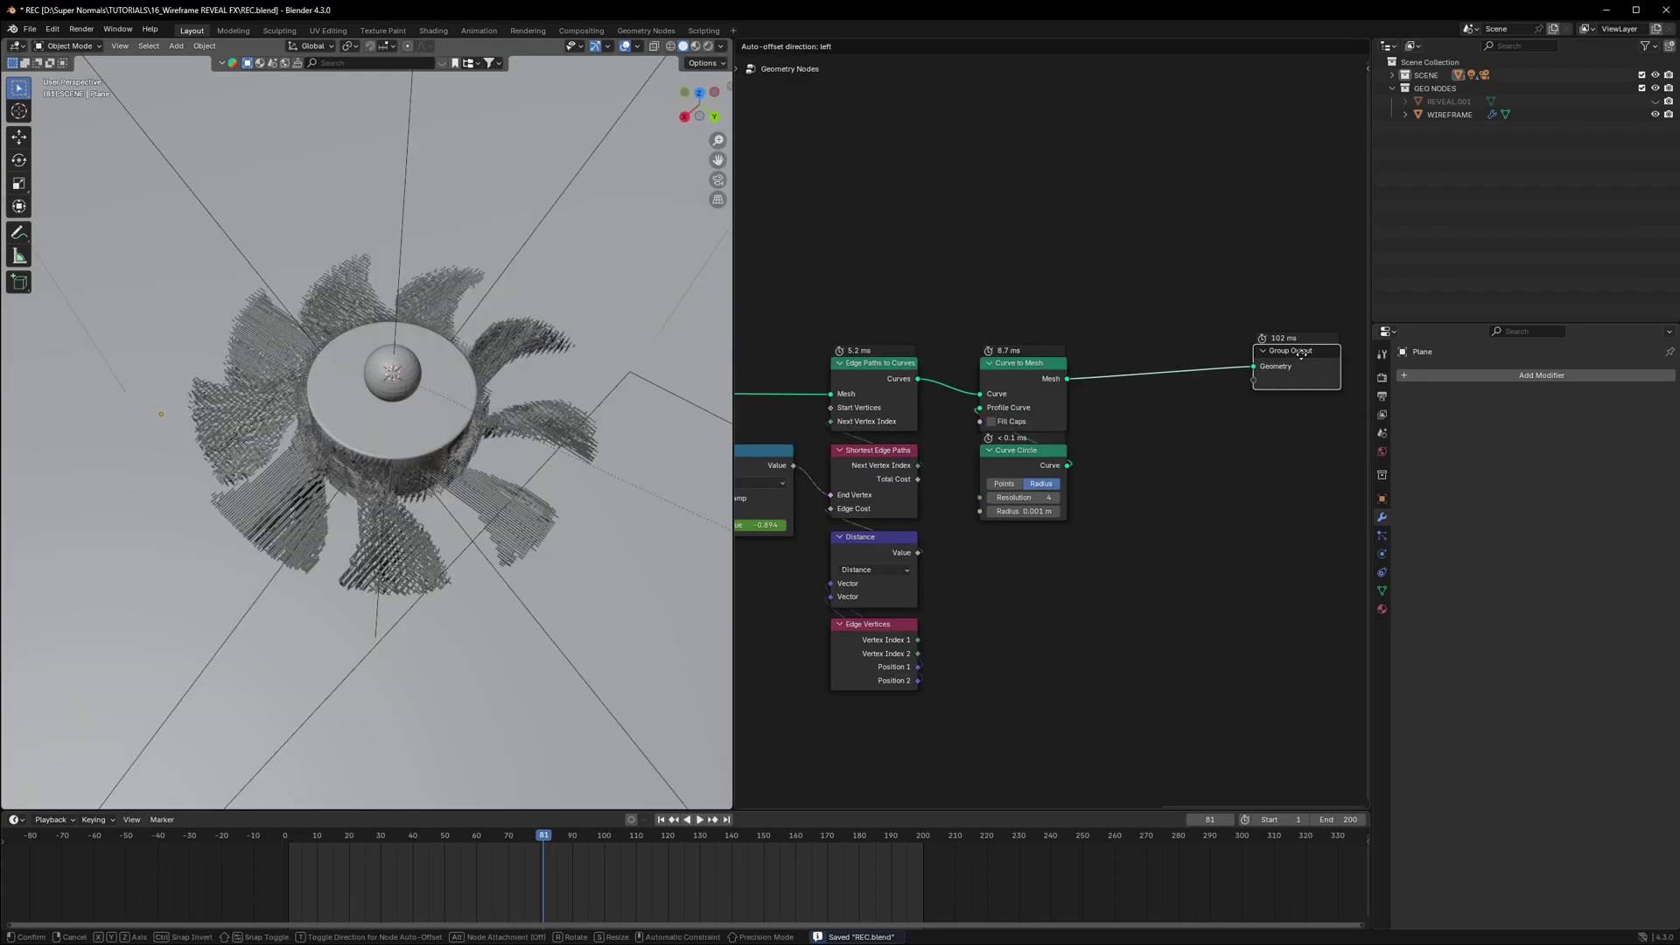
key("space")
key("ctrl+s")
middle_click_drag(595, 517, 495, 528)
Step: Move the Curve to Mesh, Curve Circle and Group Output nodes farther from Edge Paths to Curves
middle_click_drag(1154, 467, 1041, 574)
scroll(1042, 574, "up", 1)
left_click_drag(1189, 363, 852, 610)
key("g")
left_click(993, 608)
left_click(853, 597)
middle_click_drag(854, 597, 1003, 609)
Step: Add a Trim Curve node between Edge Paths to Curves and Curve to Mesh
key("shift+a")
left_click(1005, 562)
type("tri")
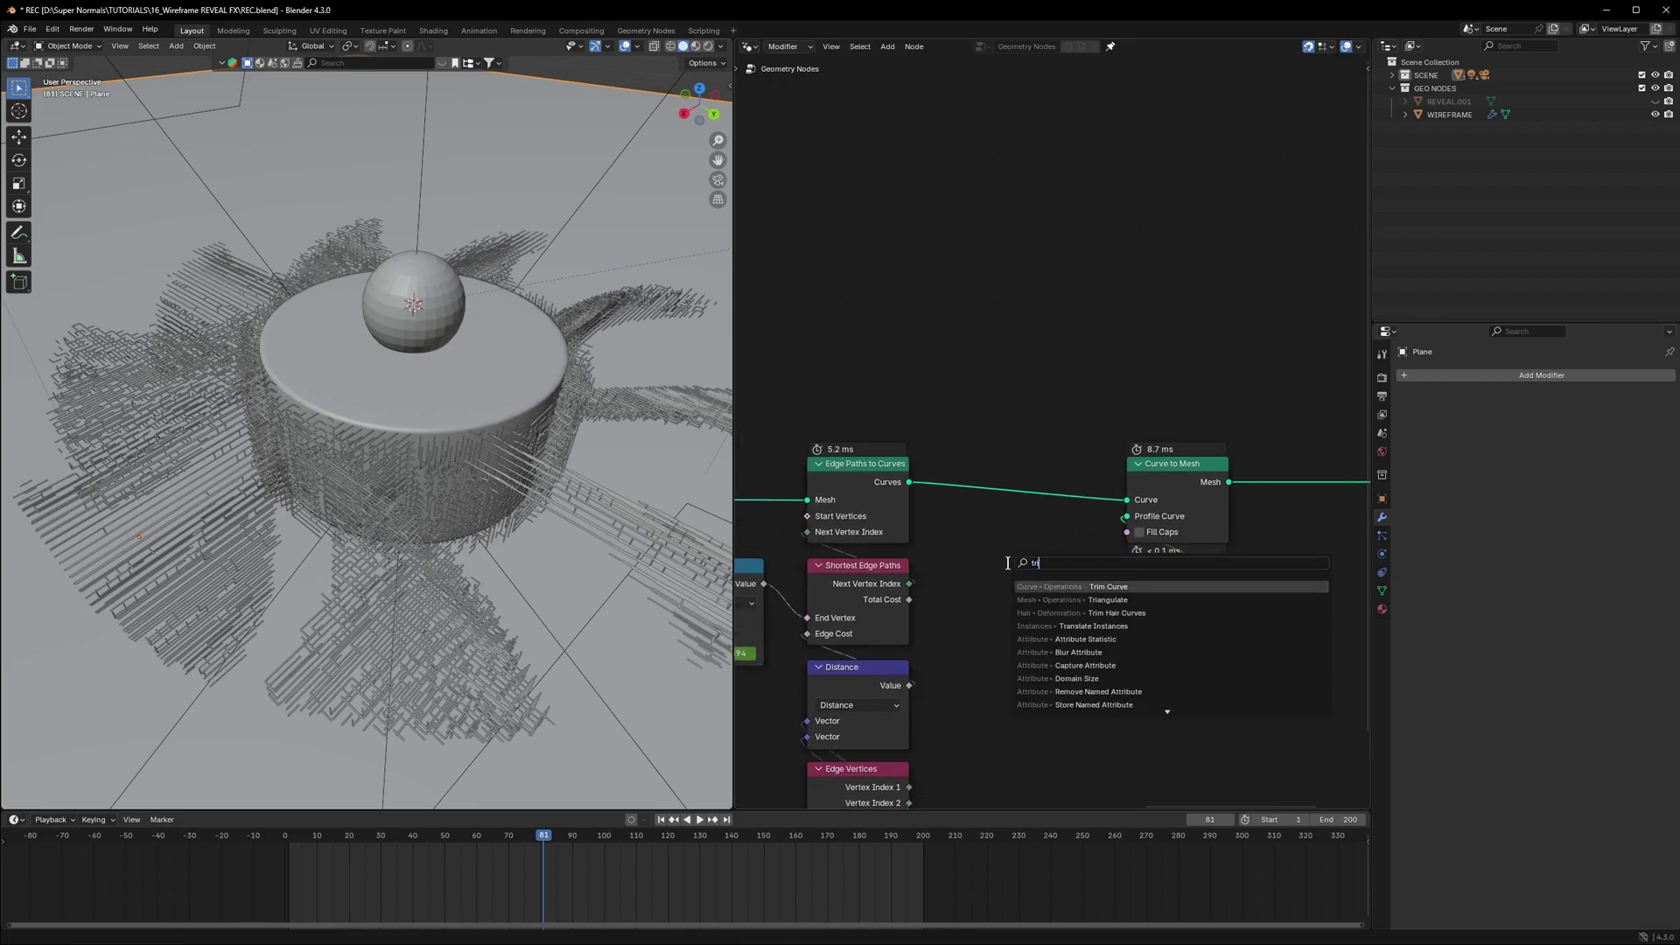
type("m")
left_click(1114, 586)
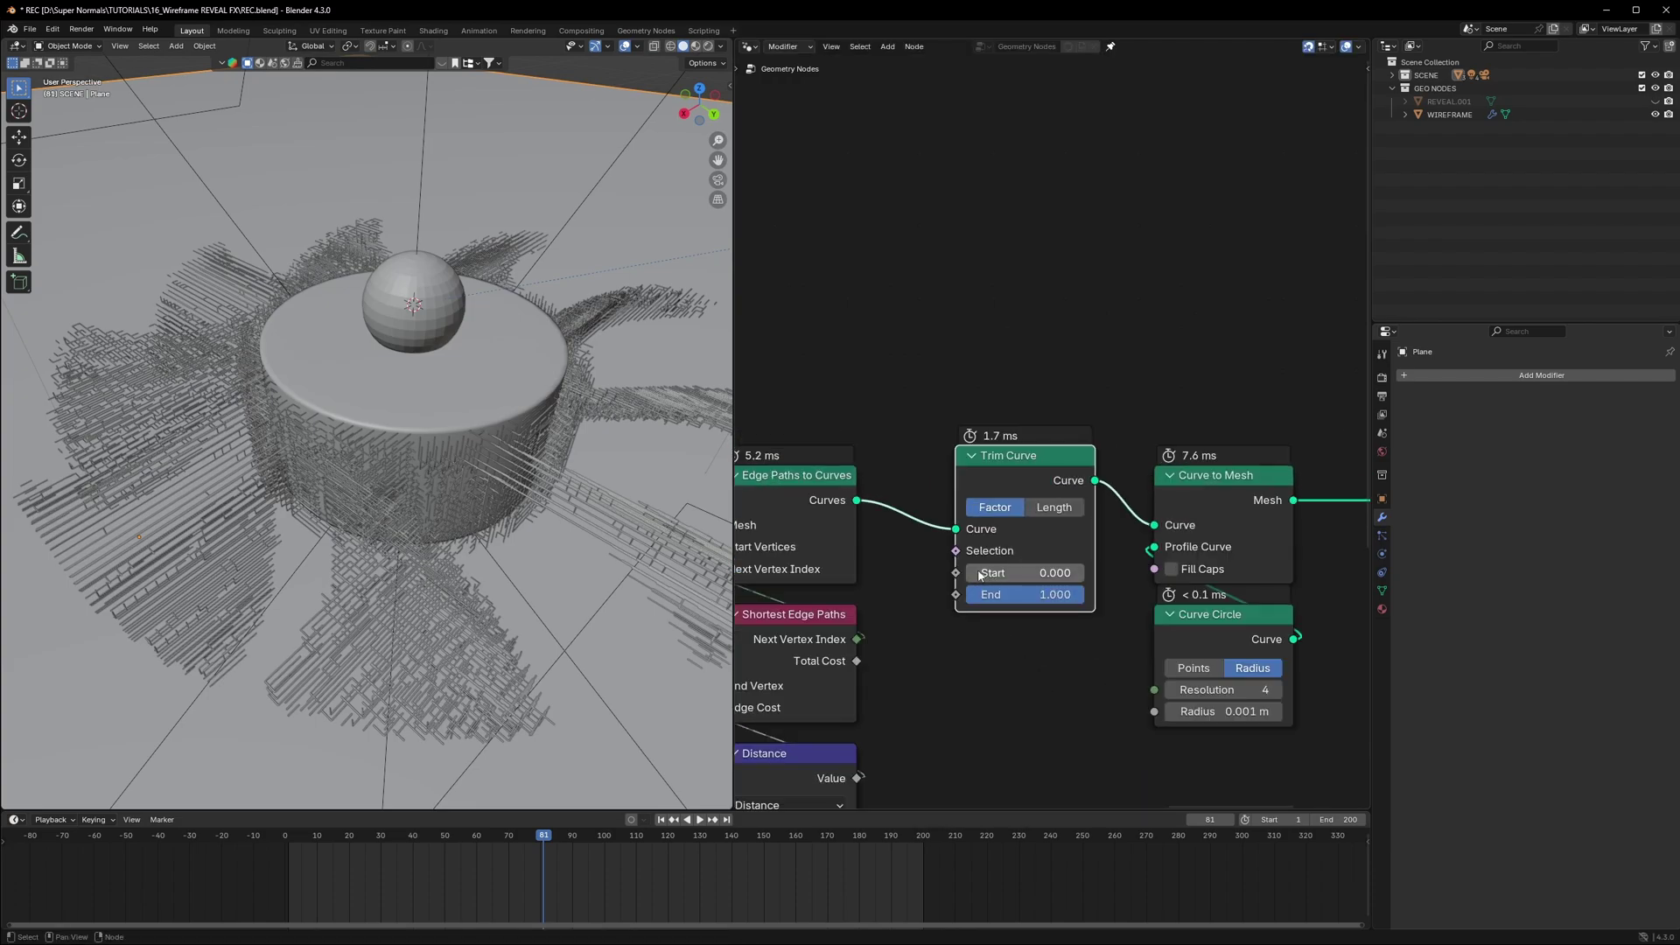
Step: Test the Trim Curve's Start value, then keyframe it at 0.000 on frame 70
left_click_drag(980, 574, 1076, 575)
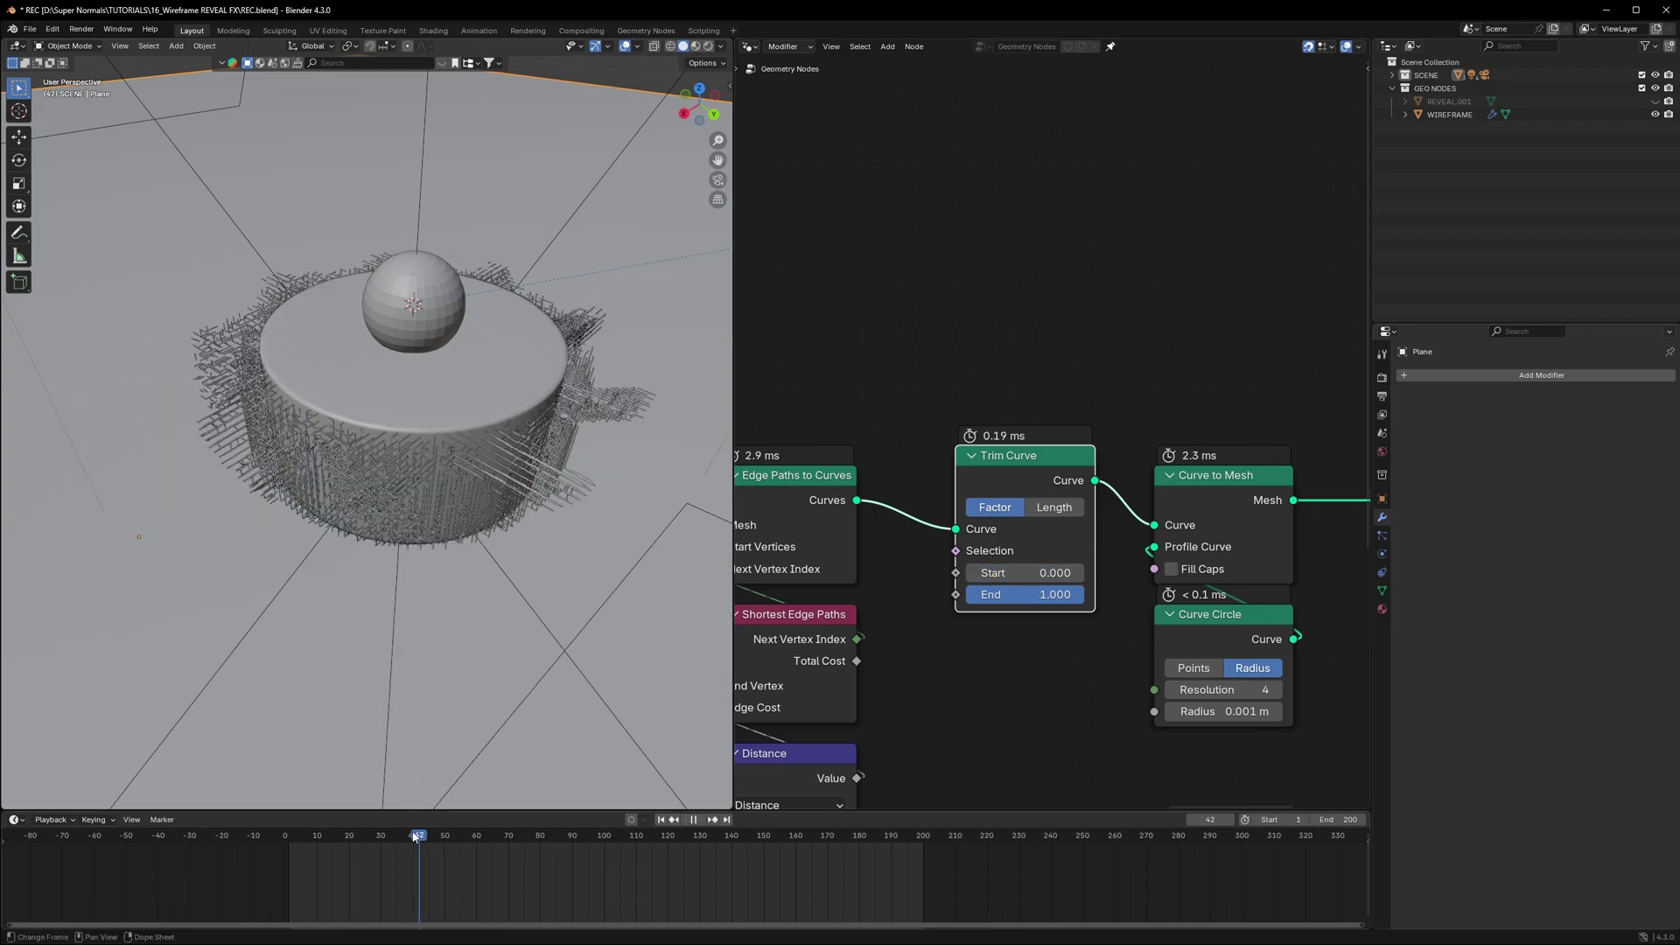
left_click_drag(414, 836, 509, 848)
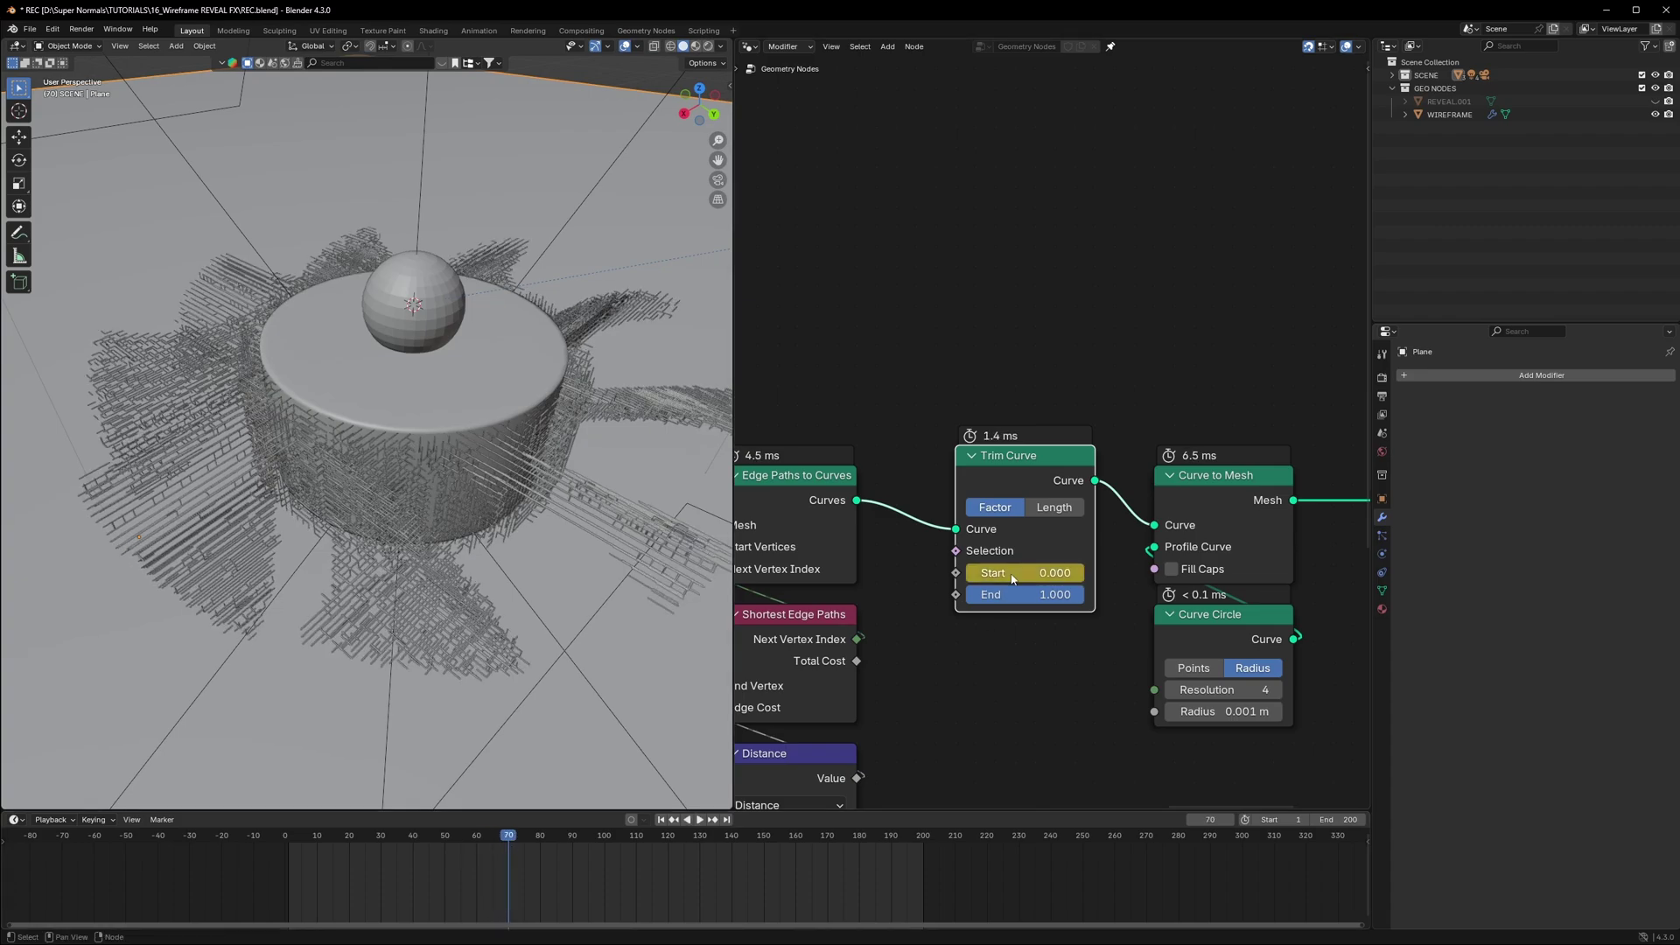
key("i")
Step: Keyframe the Trim Curve's Start at its maximum on frame 120 and play back the trimming animation
key("space")
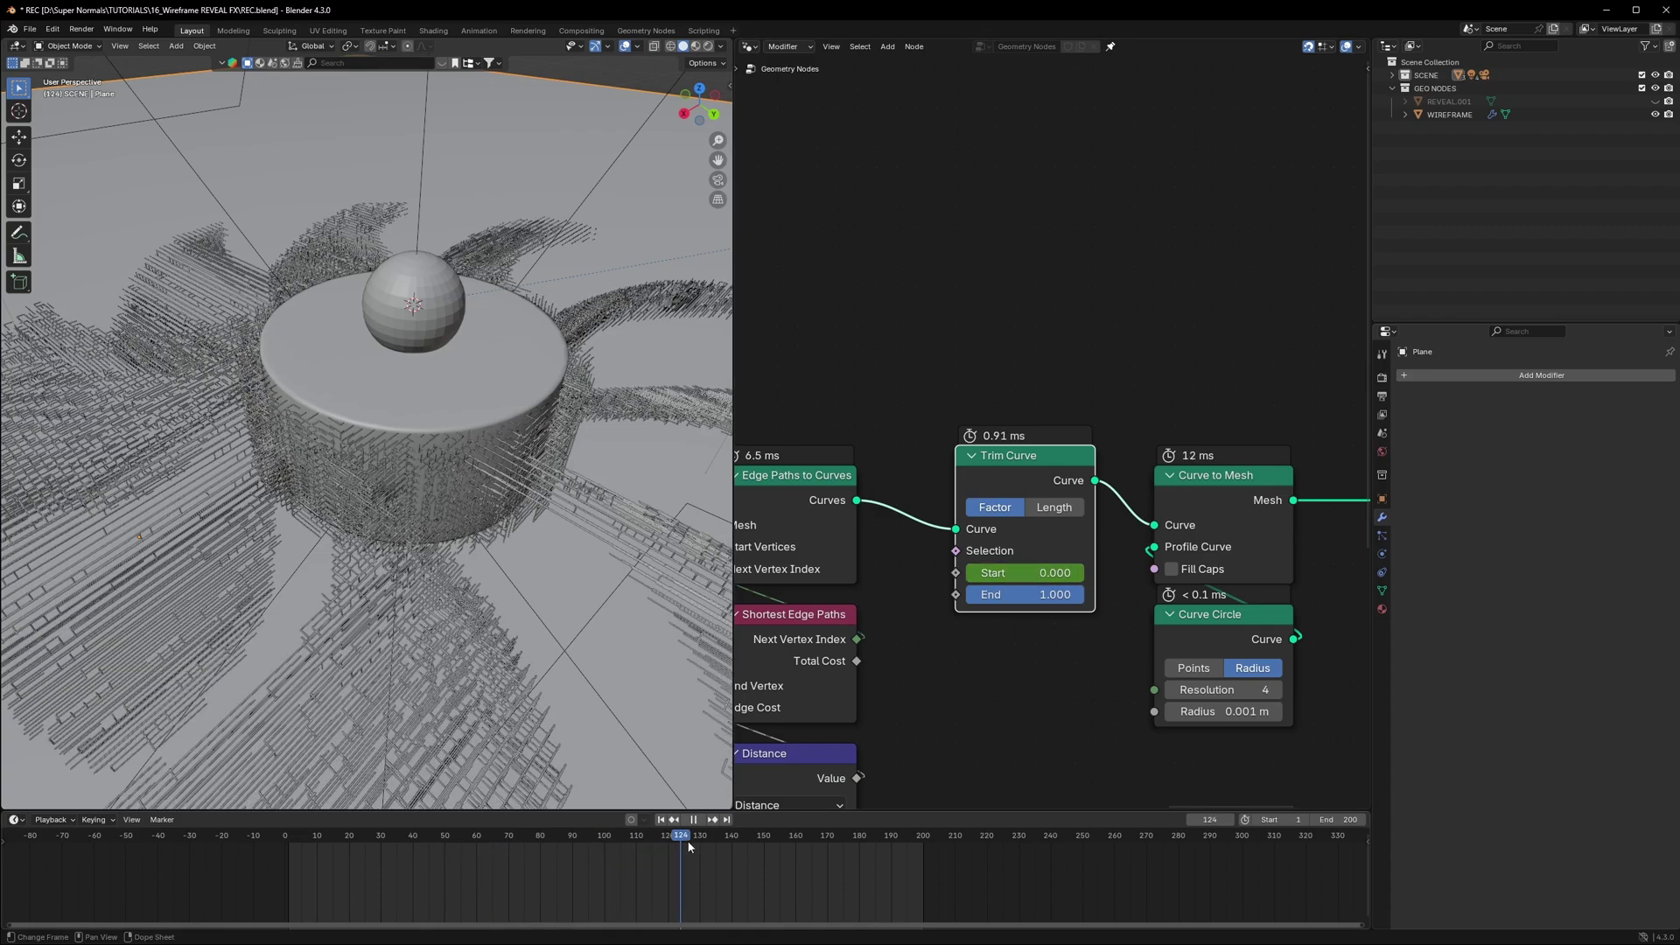
key("space")
key("Left")
key("Left")
left_click_drag(970, 573, 1084, 575)
key("space")
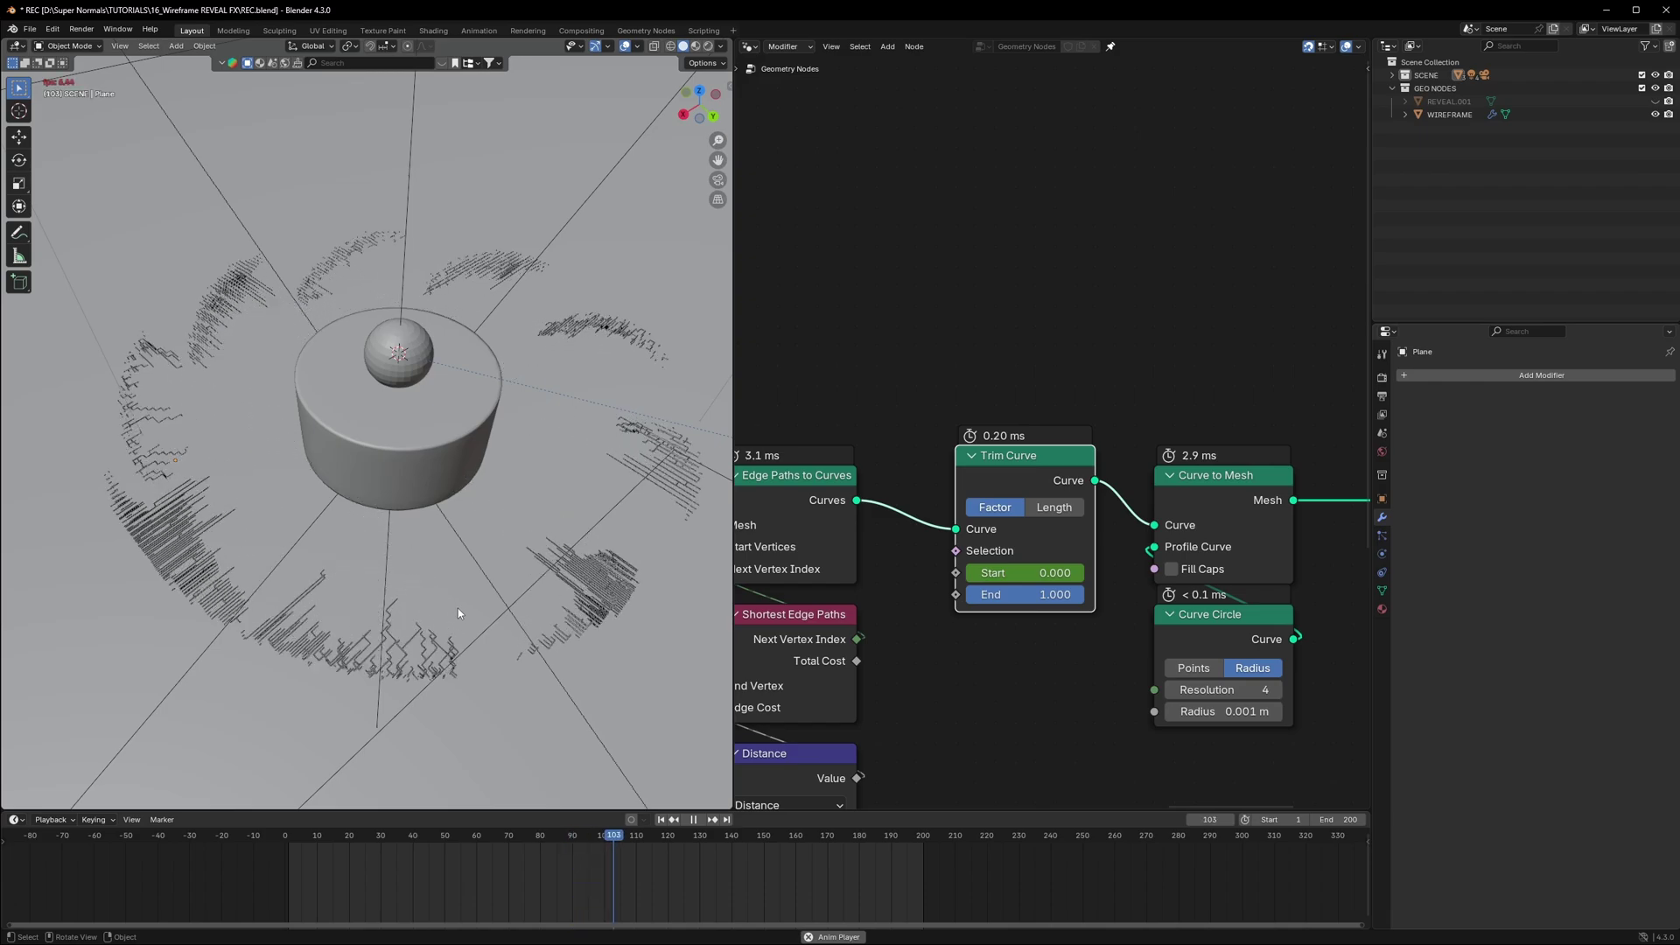
key("space")
Step: On frame 120, keyframe the Add node's value at -1.100 and save the file
middle_click_drag(970, 708, 1343, 586)
left_click(669, 838)
scroll(932, 670, "up", 2)
middle_click_drag(913, 691, 947, 621)
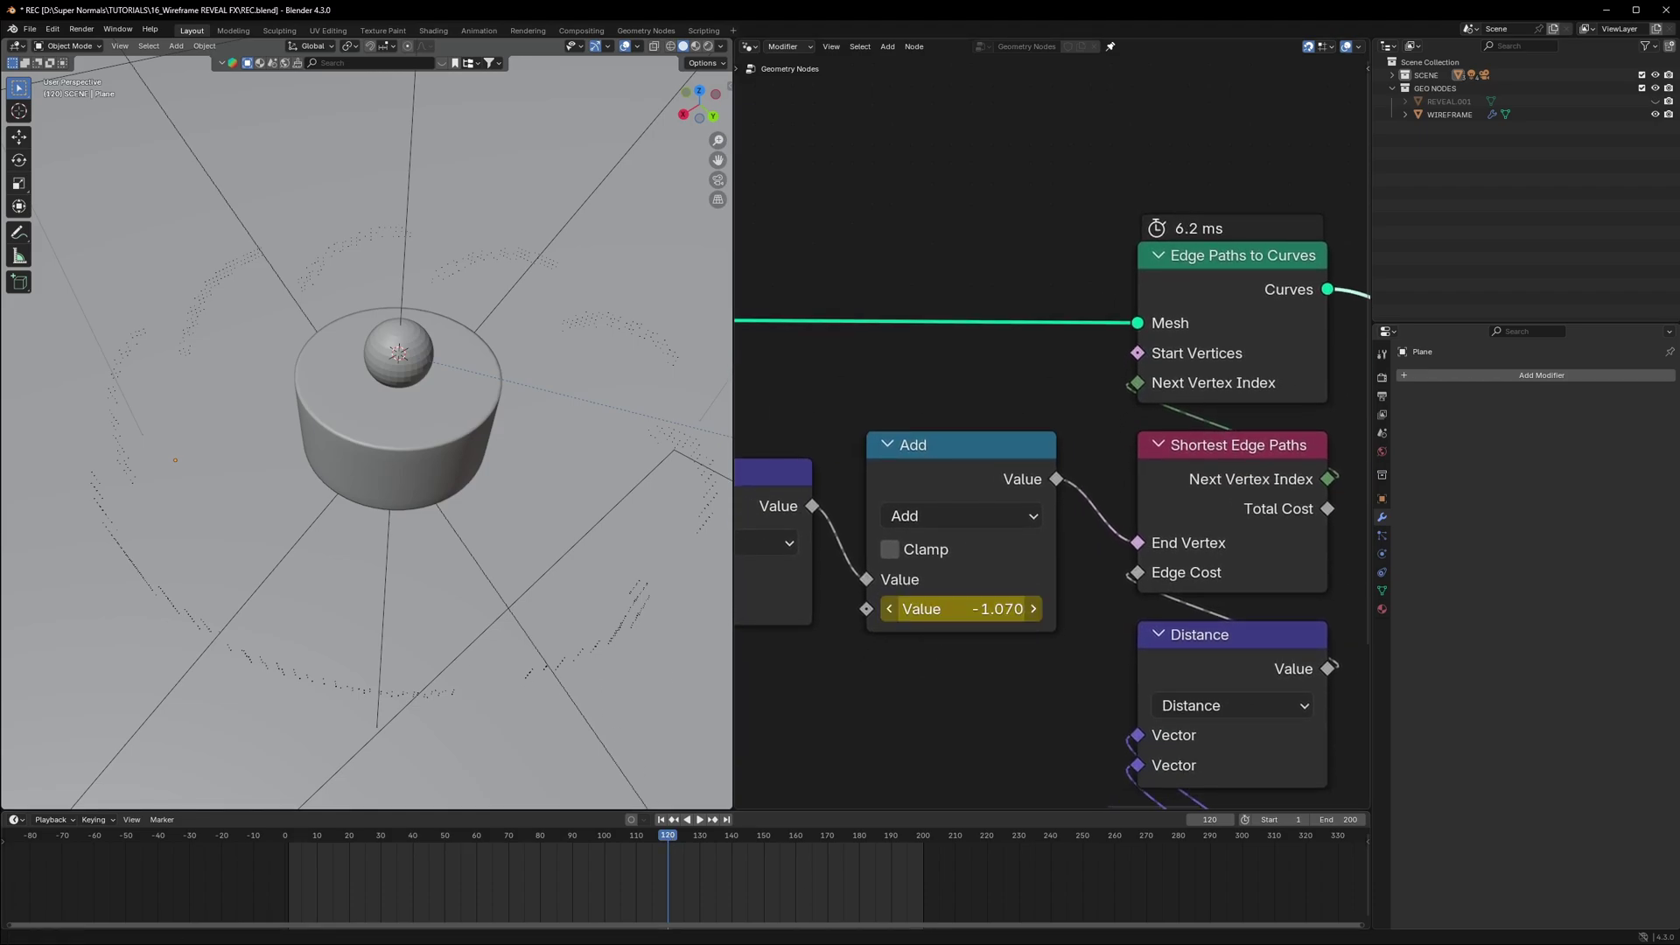
left_click_drag(961, 609, 968, 609)
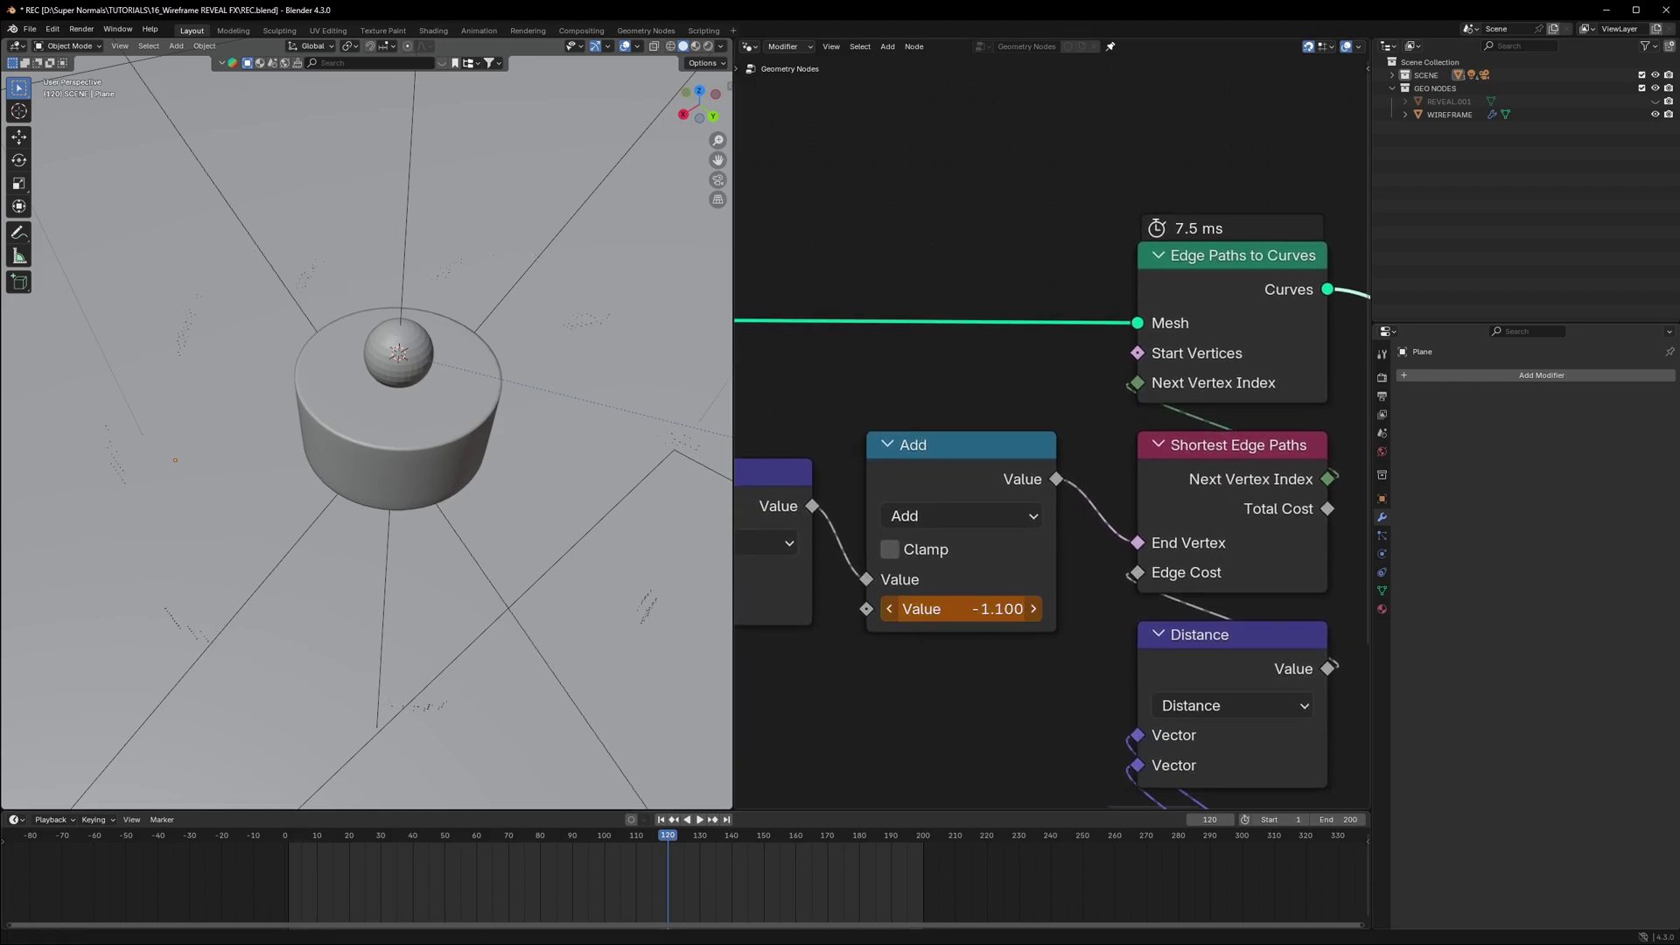
key("ctrl+s")
Step: Play the animation from frame 1 to check the wireframe growing and disappearing across the fan
scroll(1159, 548, "down", 7)
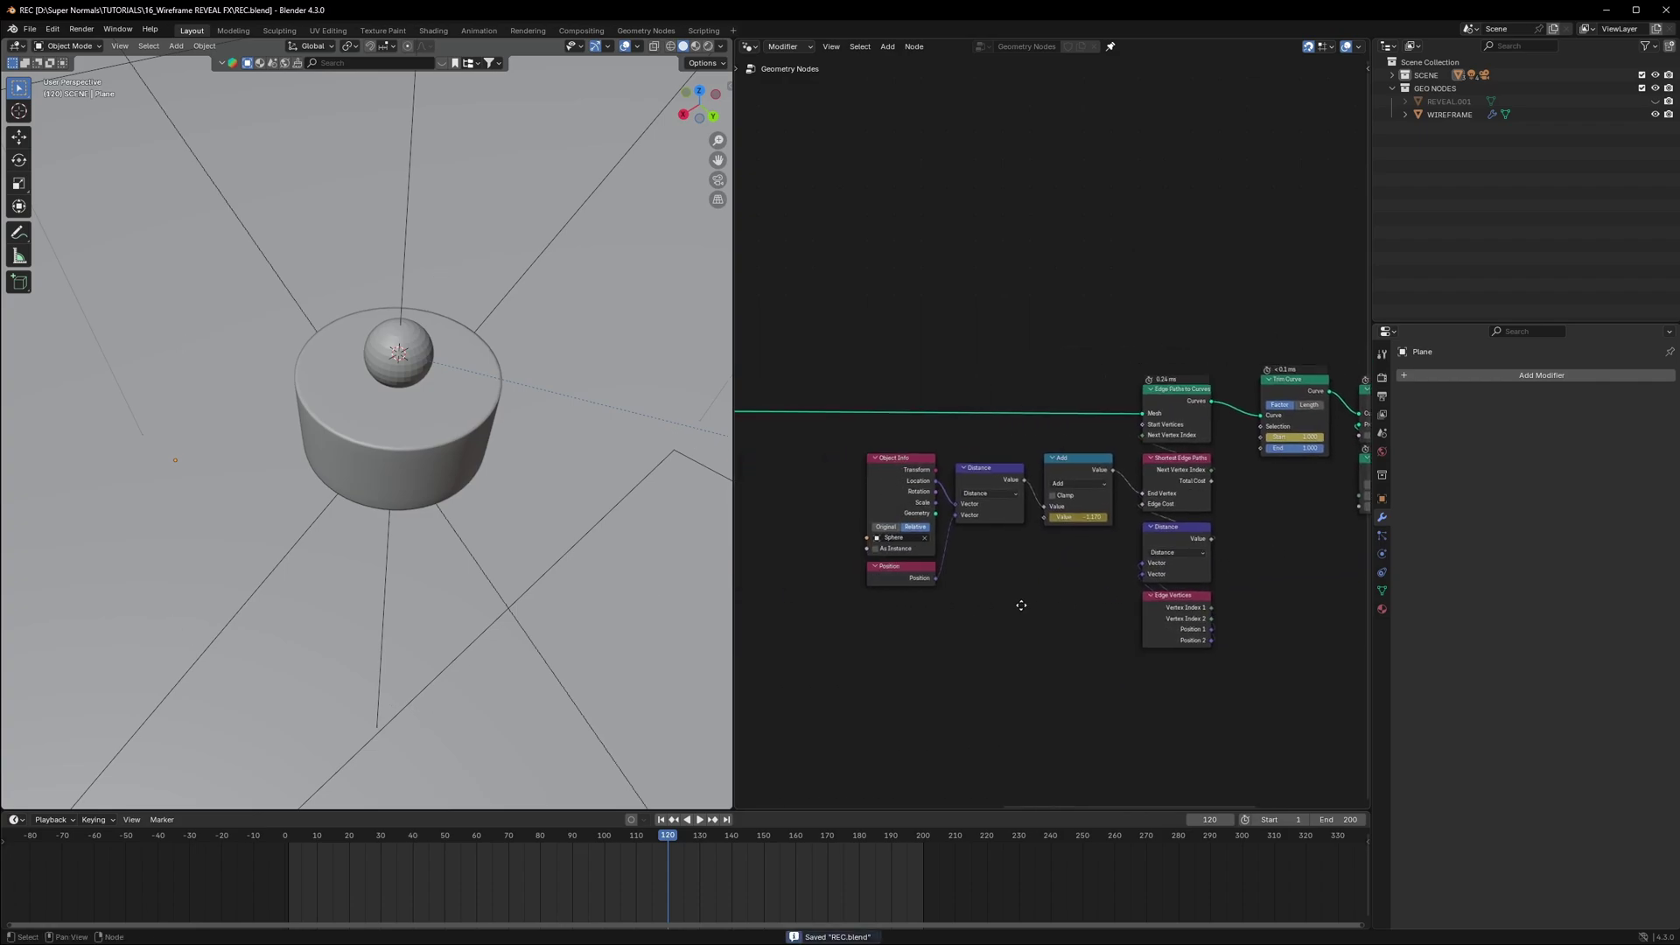
left_click(287, 840)
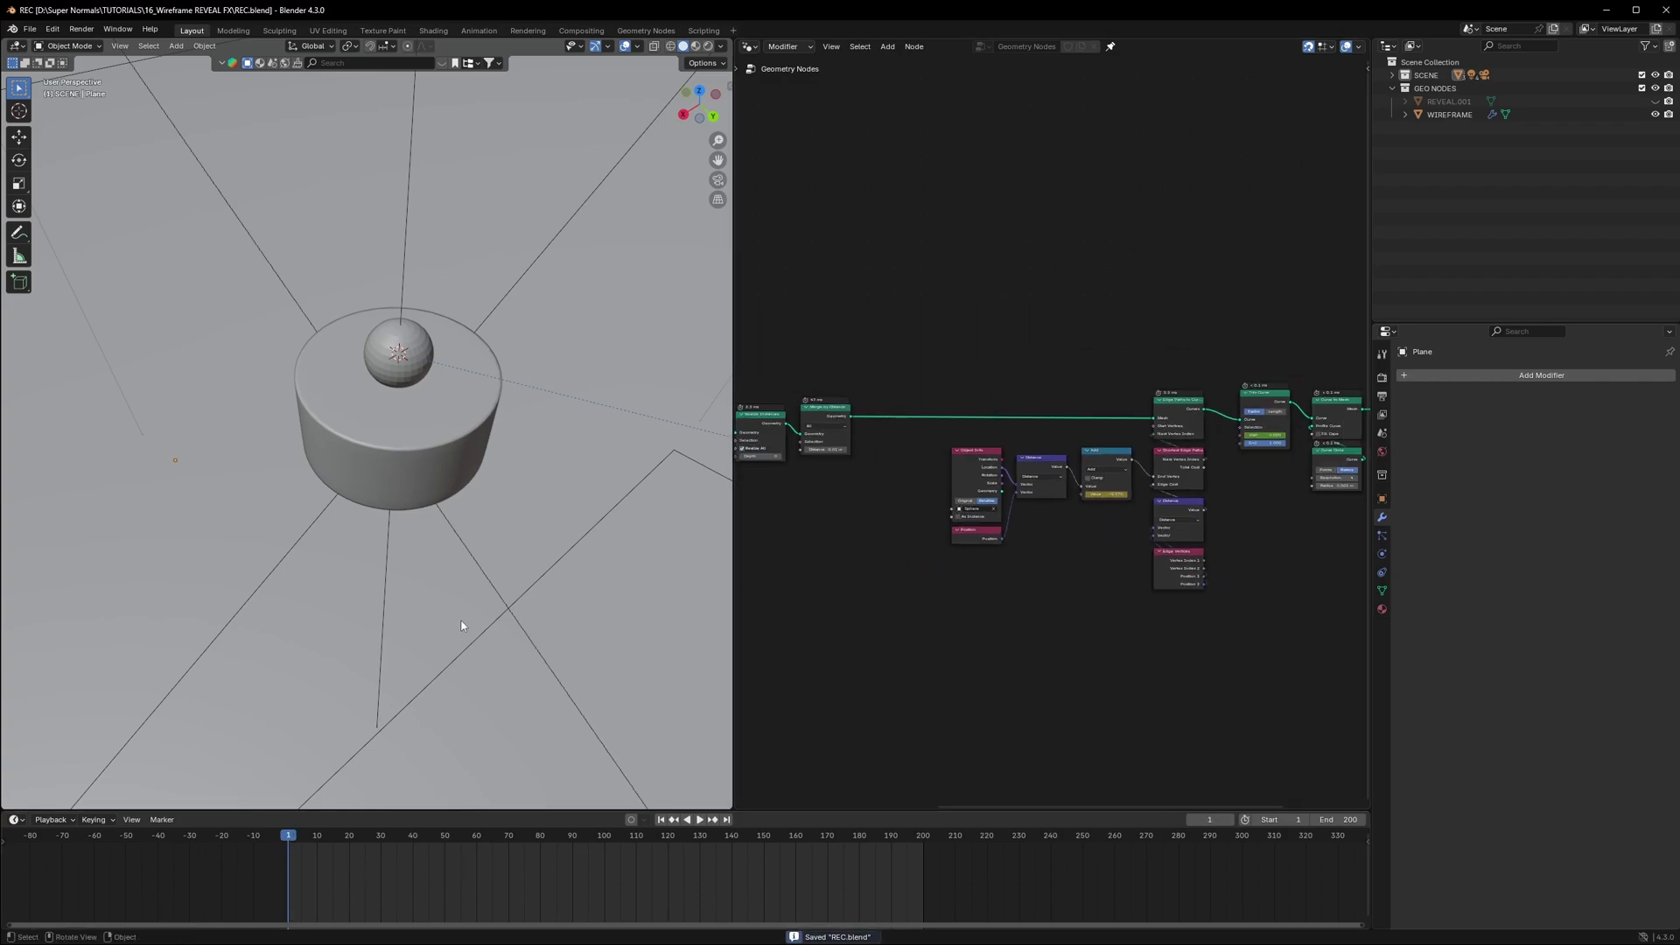
key("space")
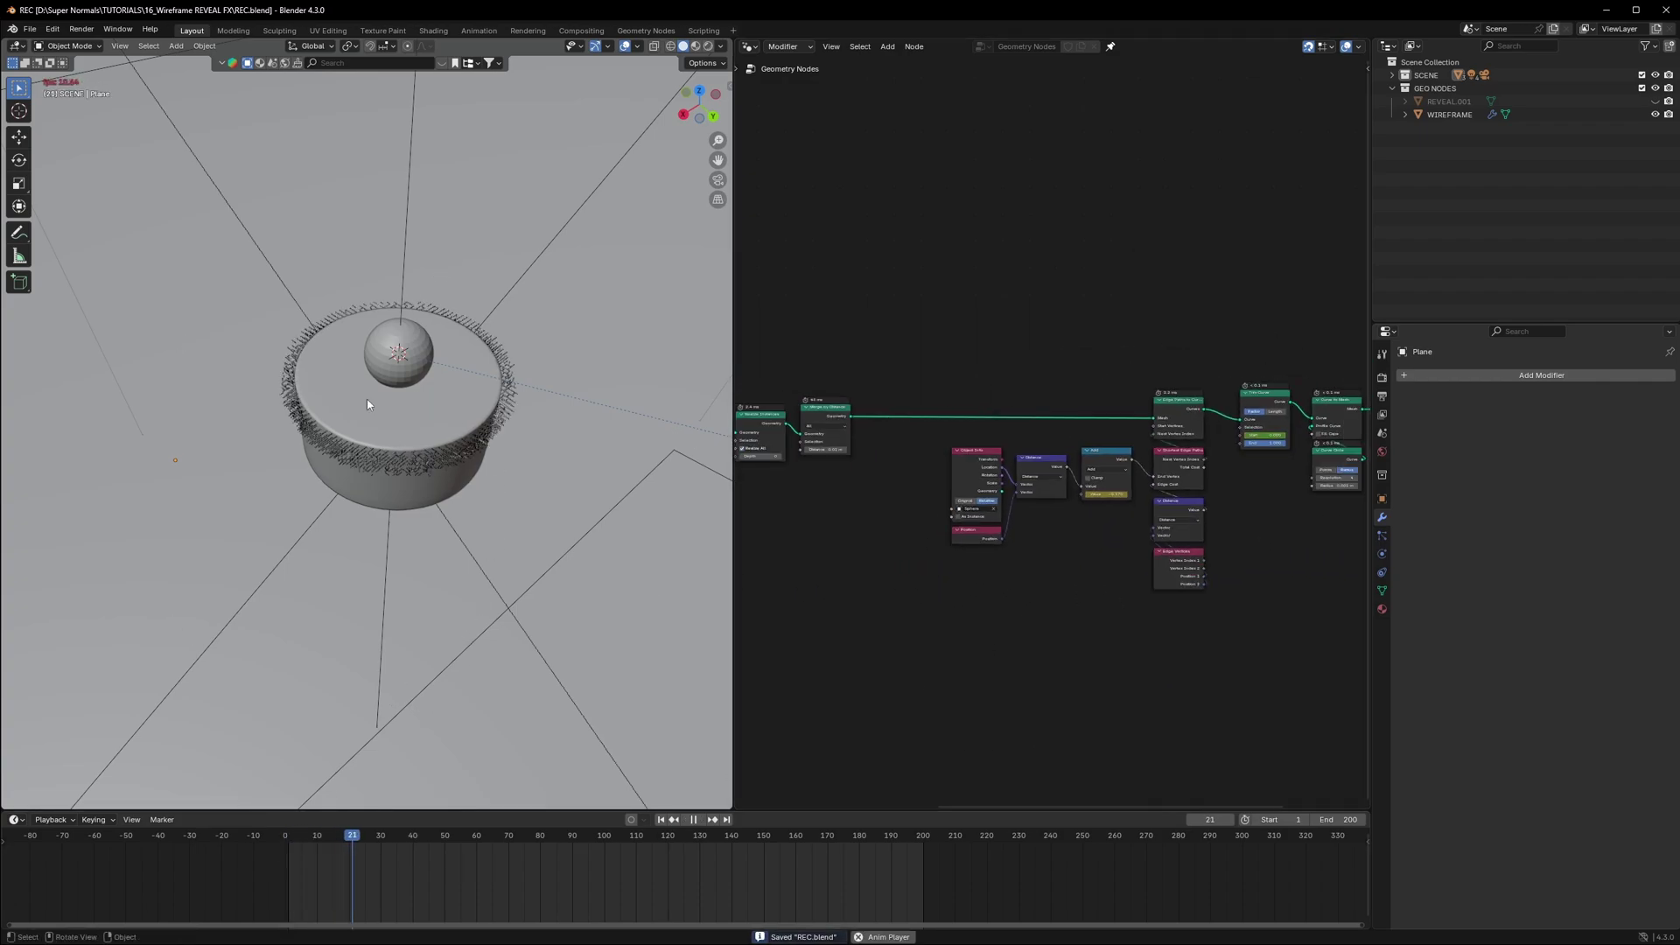
key("space")
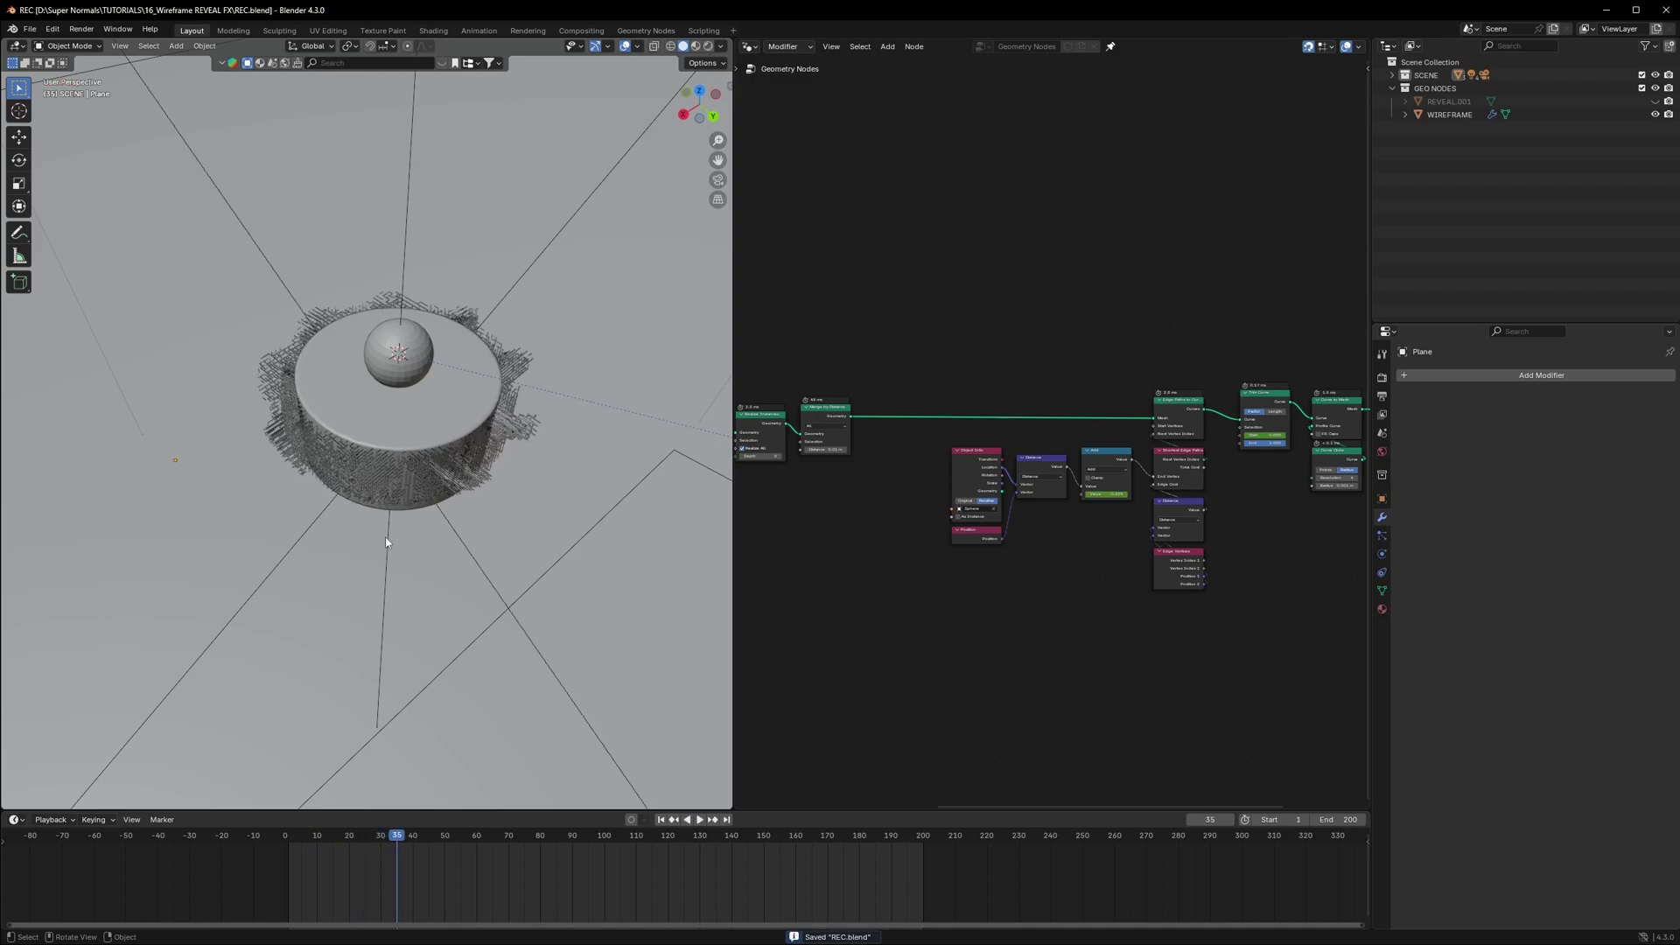
key("space")
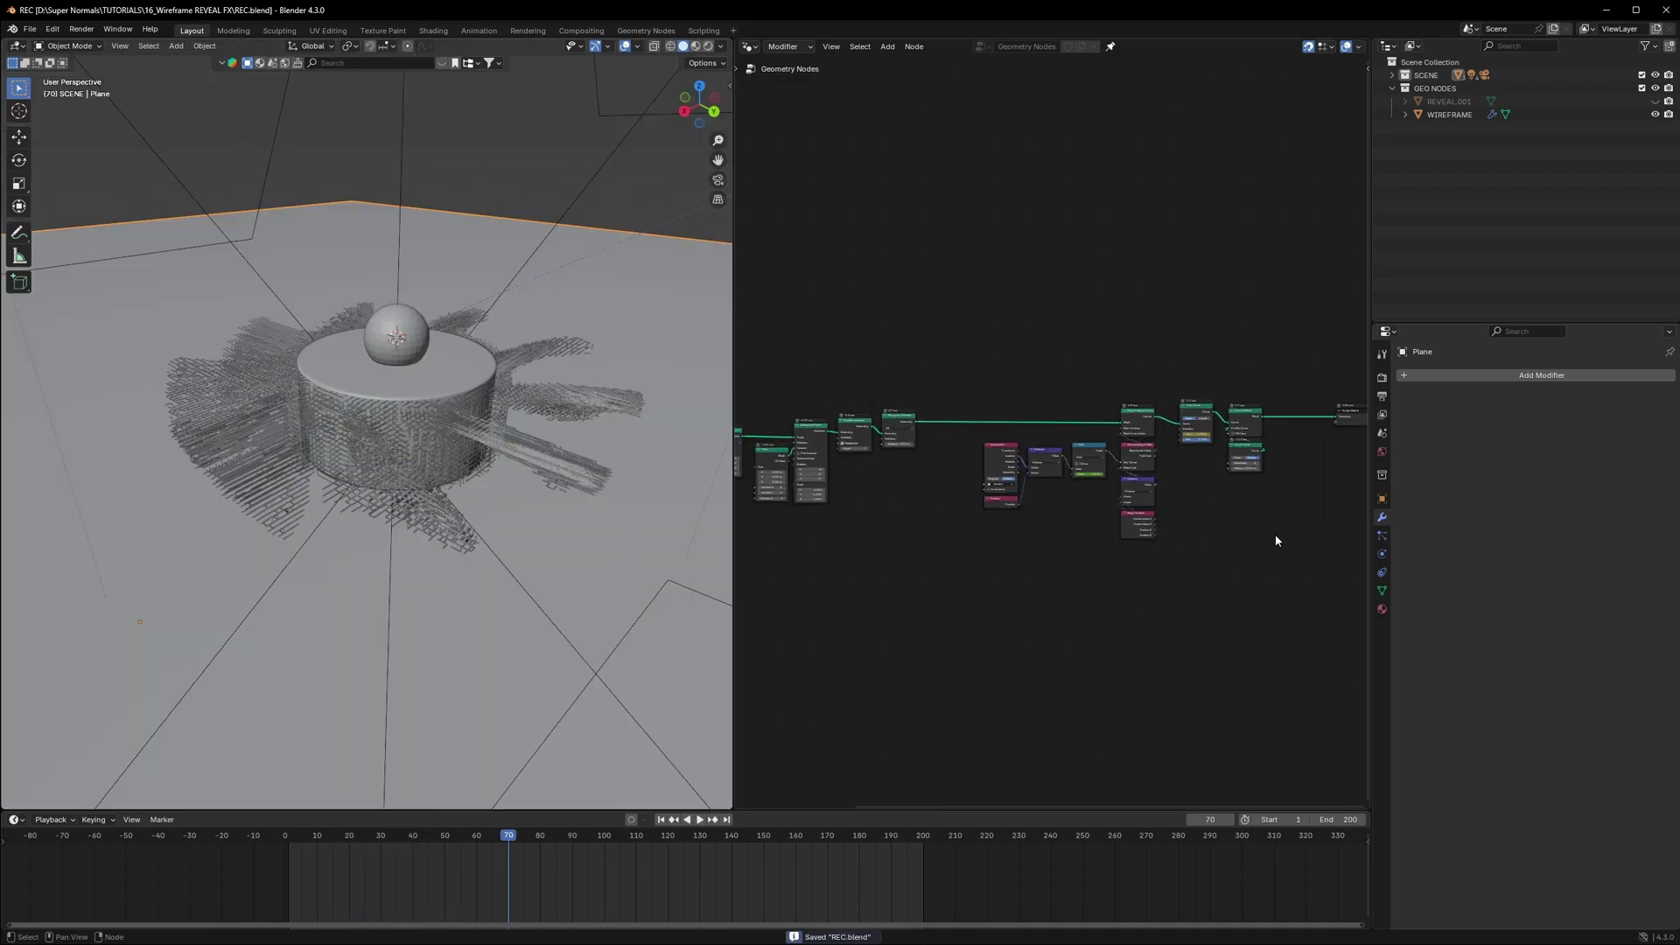
Step: Add a Set Material node between Curve to Mesh and Group Output
scroll(1052, 586, "up", 5)
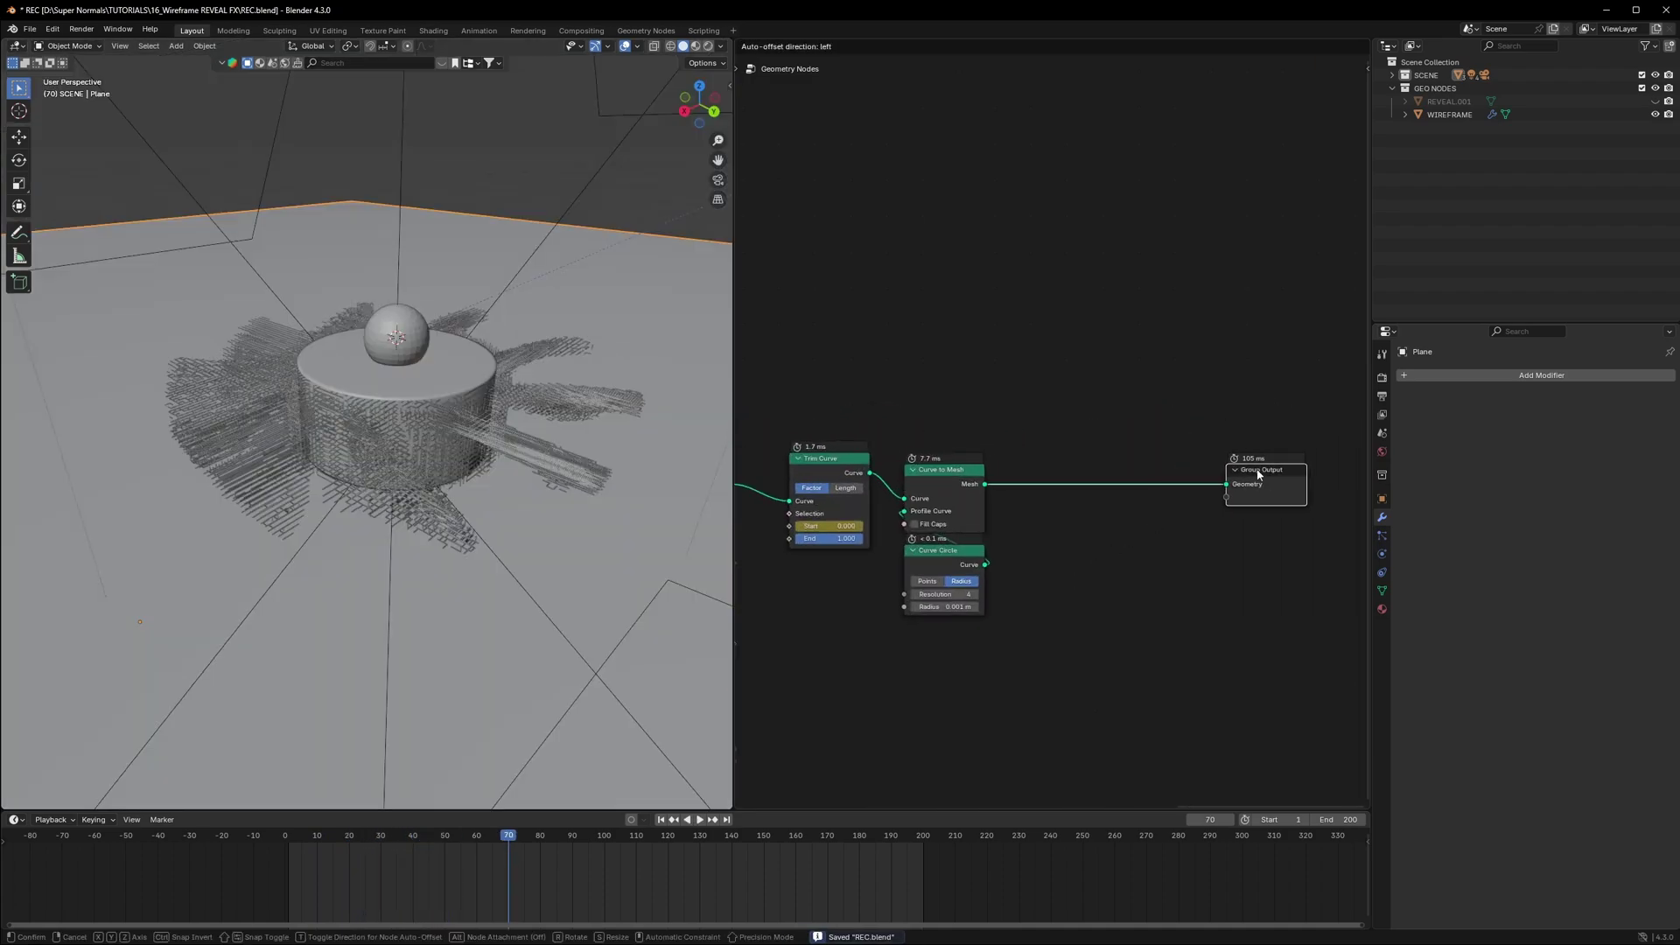
scroll(1084, 449, "up", 2)
key("shift+a")
type("set mat")
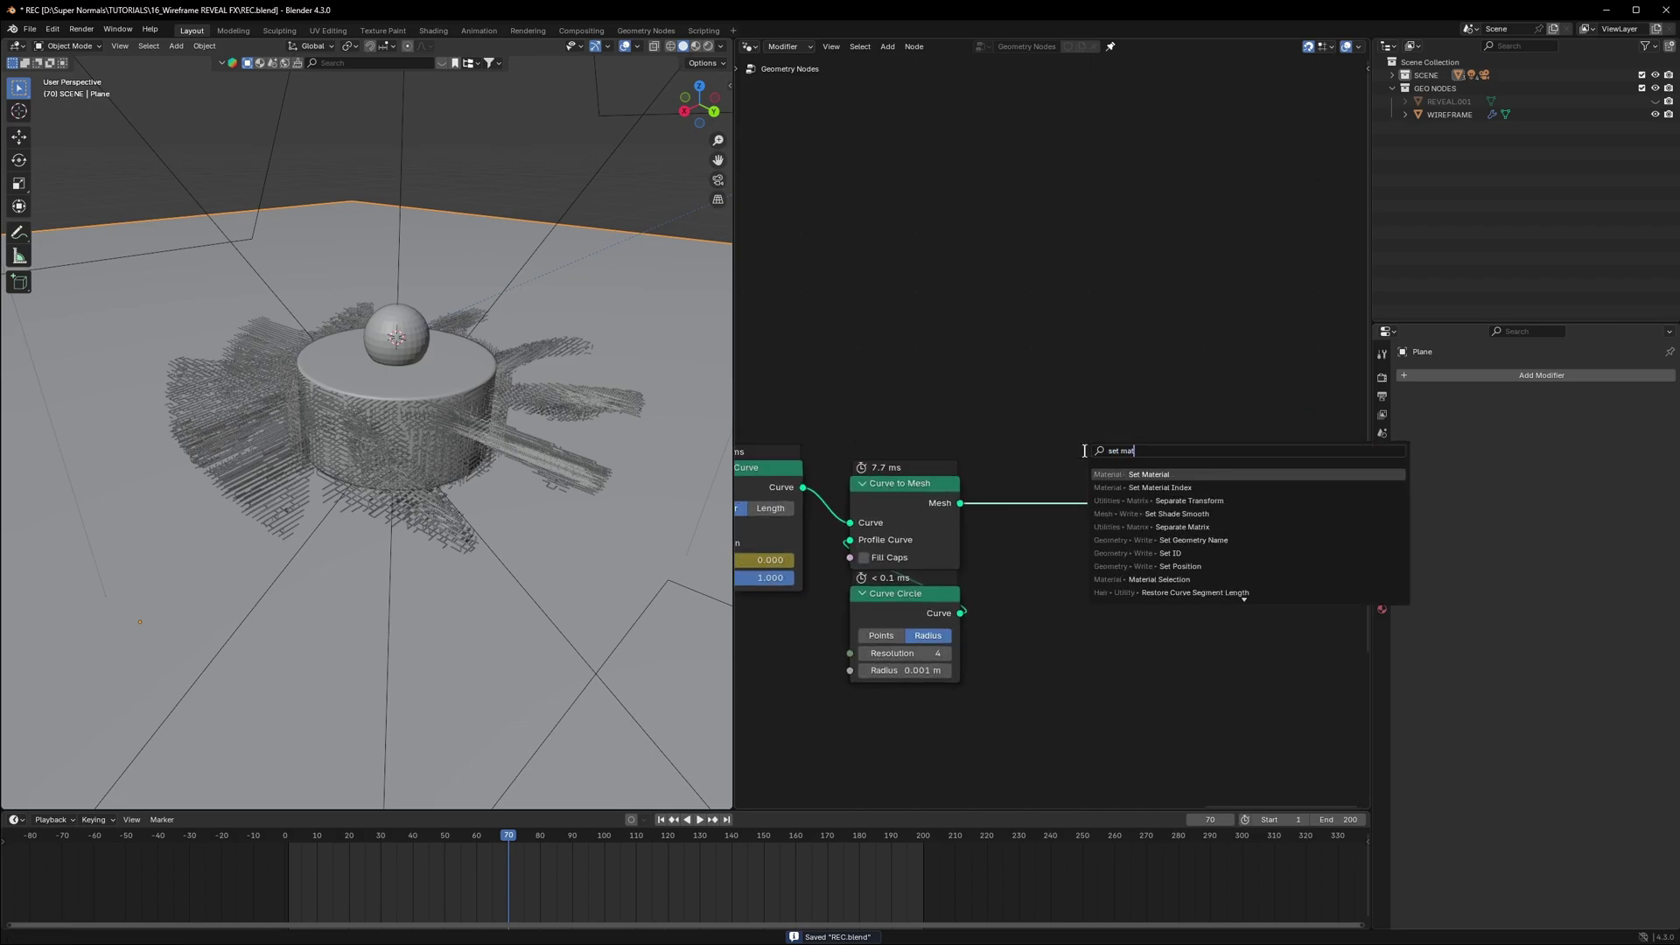
type("erial")
key("Return")
left_click(1085, 473)
scroll(1292, 498, "up", 3)
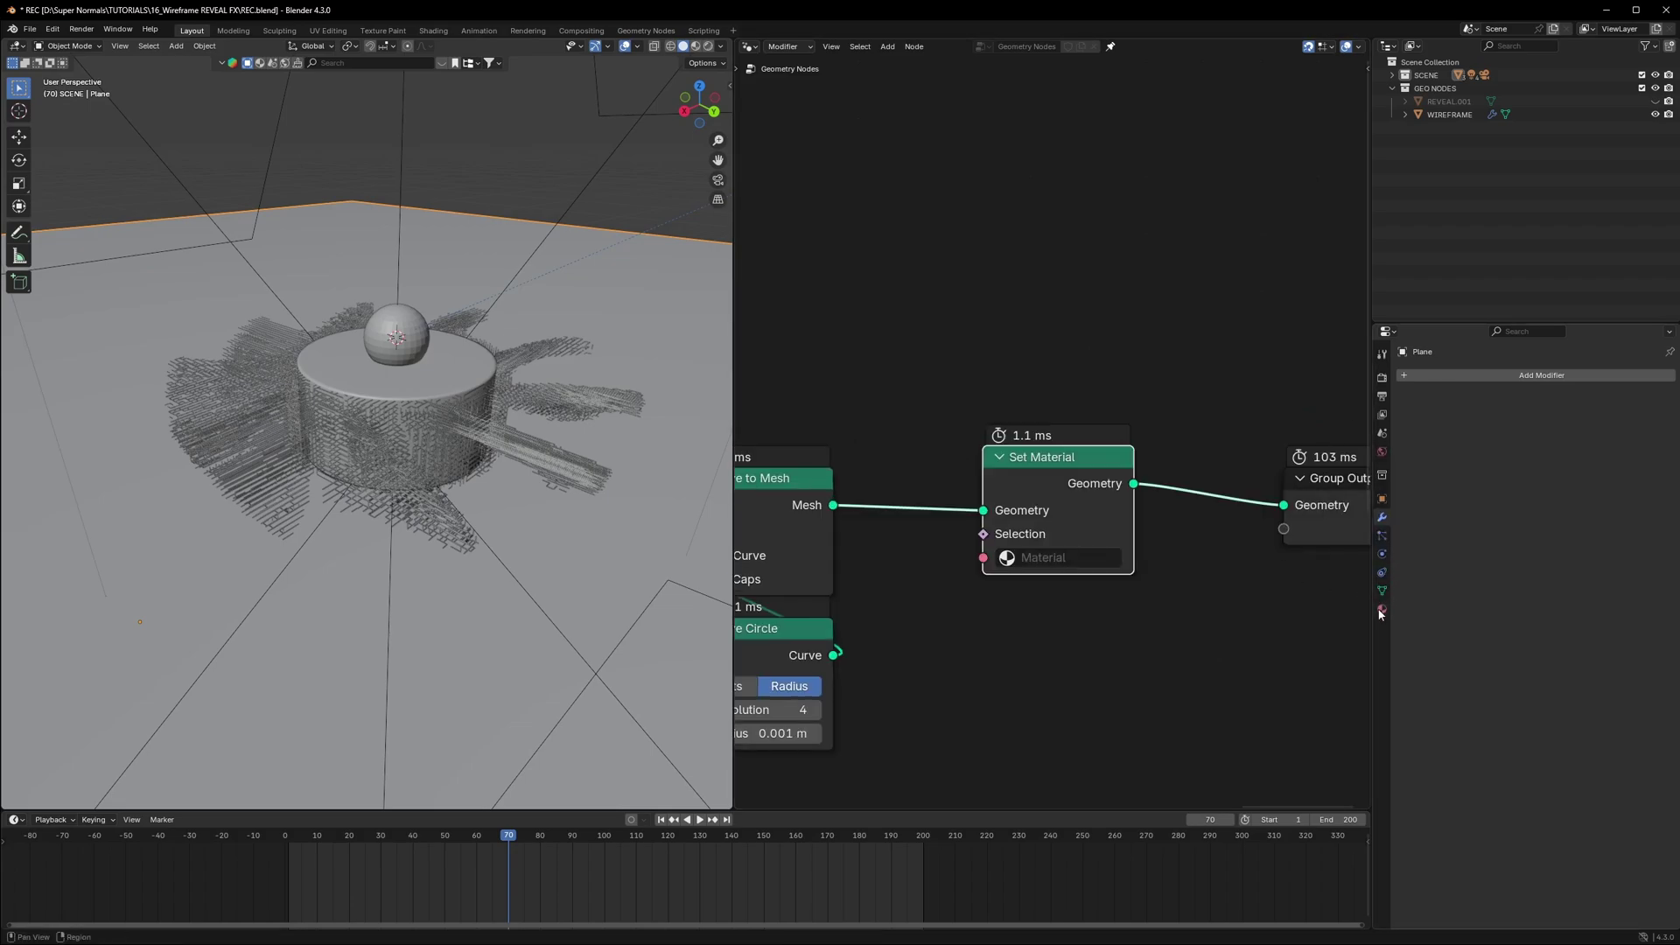
Step: Give WIREFRAME a new Emission material named GLOW with strength 3.000 and assign it in the Set Material node
left_click(1381, 610)
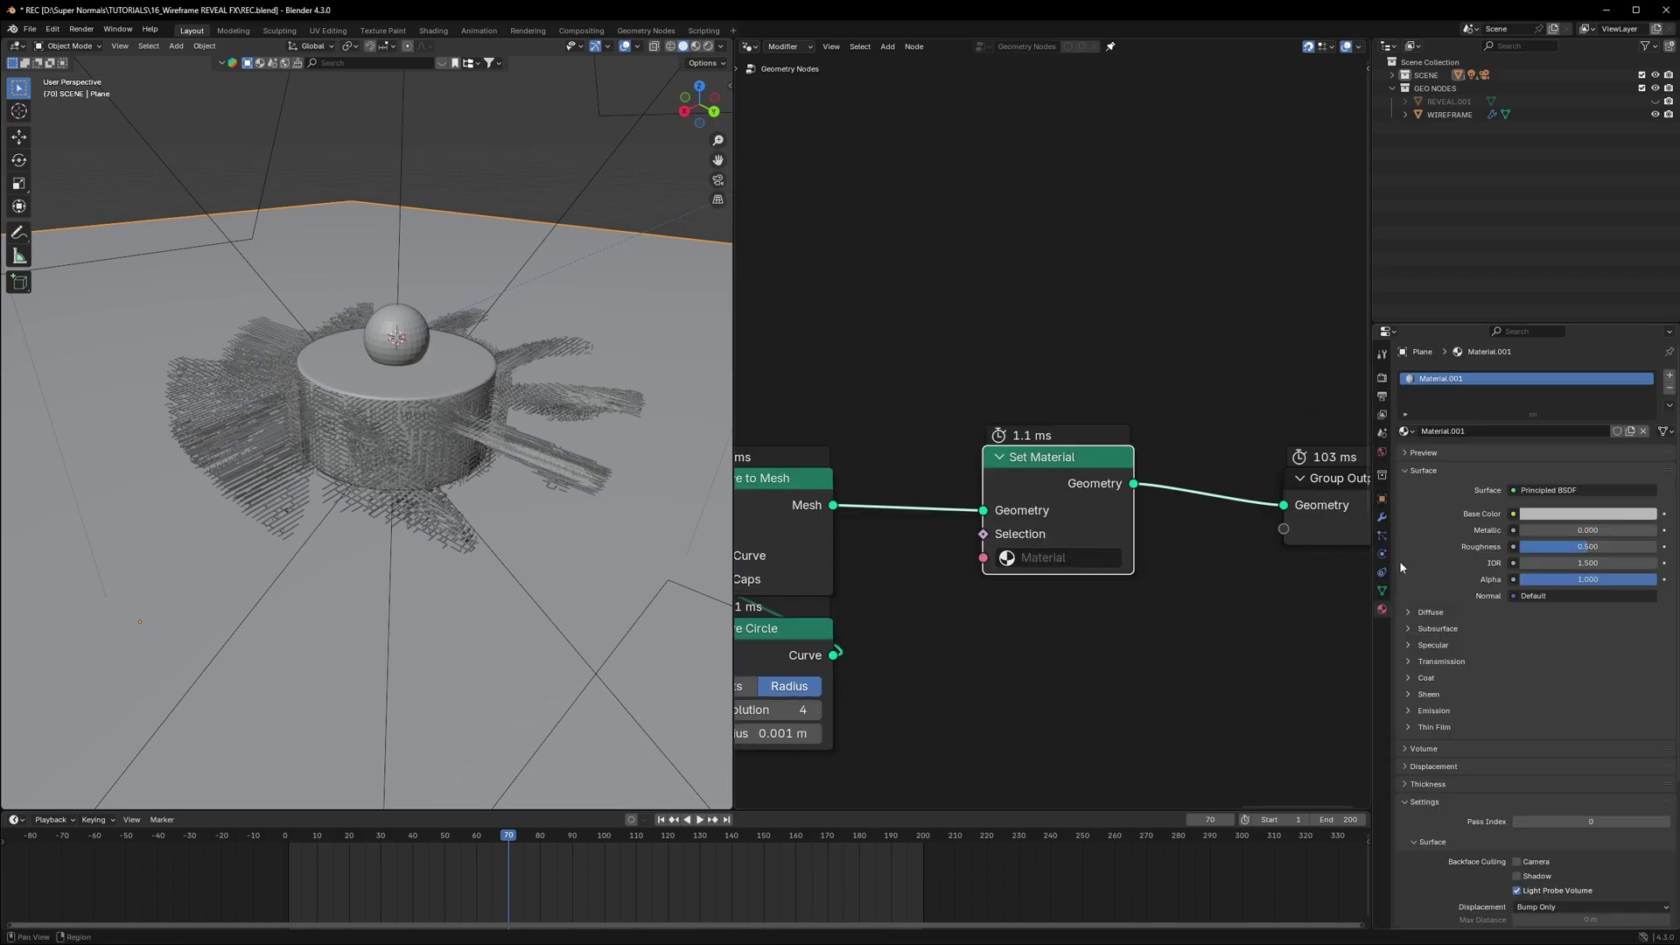
left_click(1442, 115)
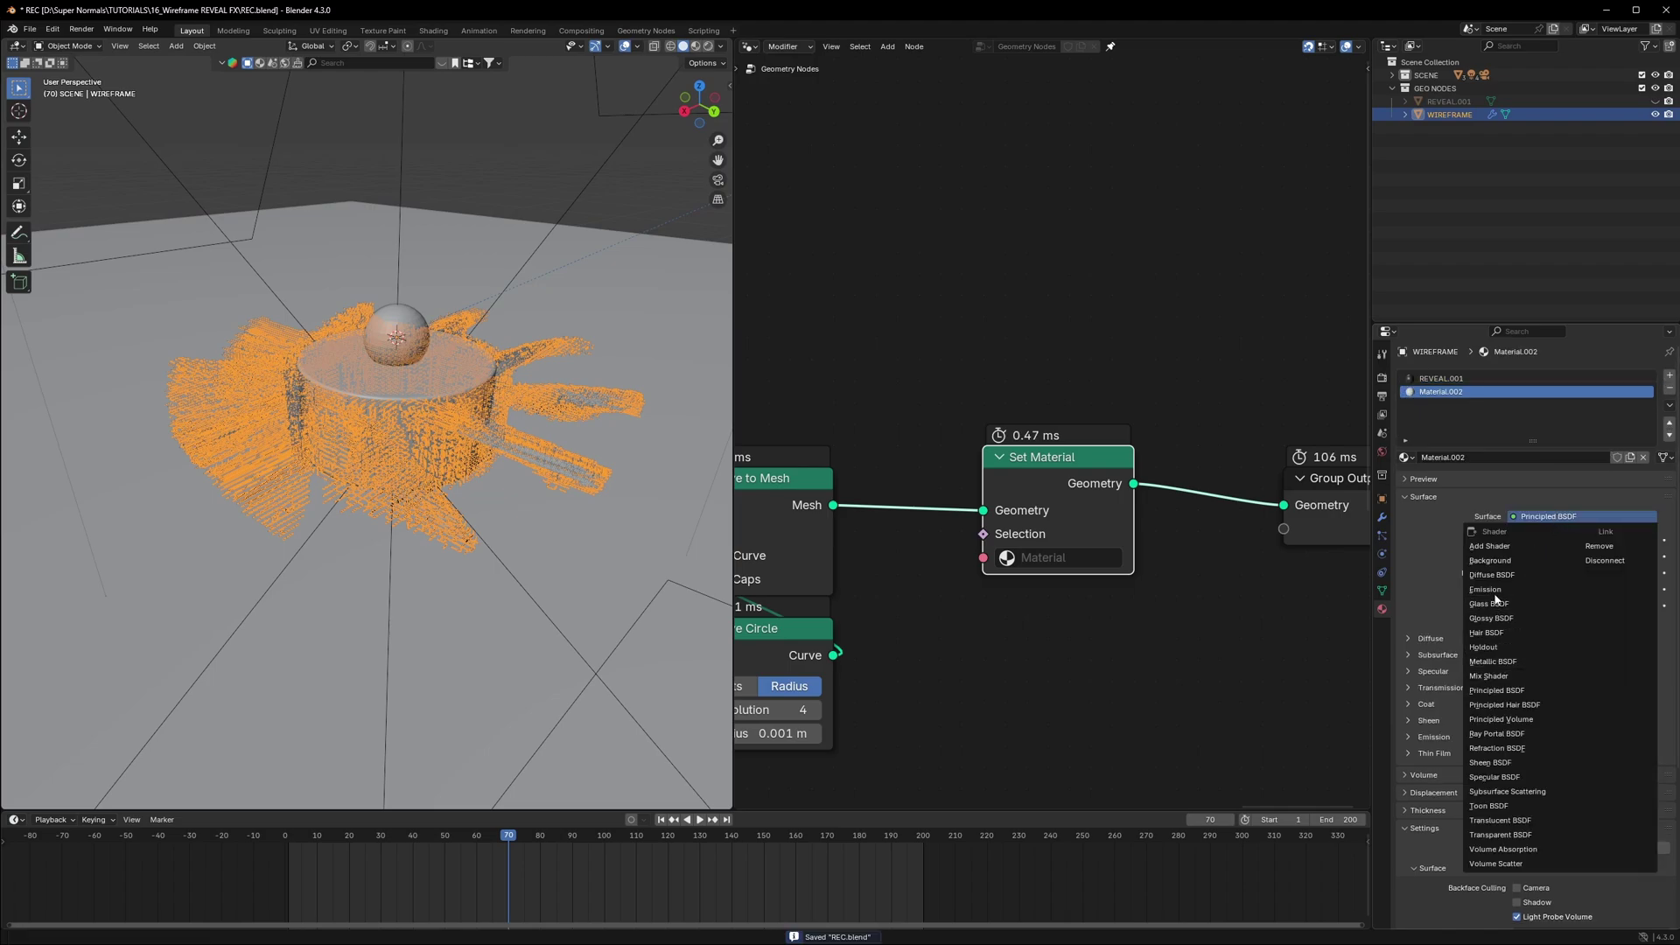
left_click(1486, 590)
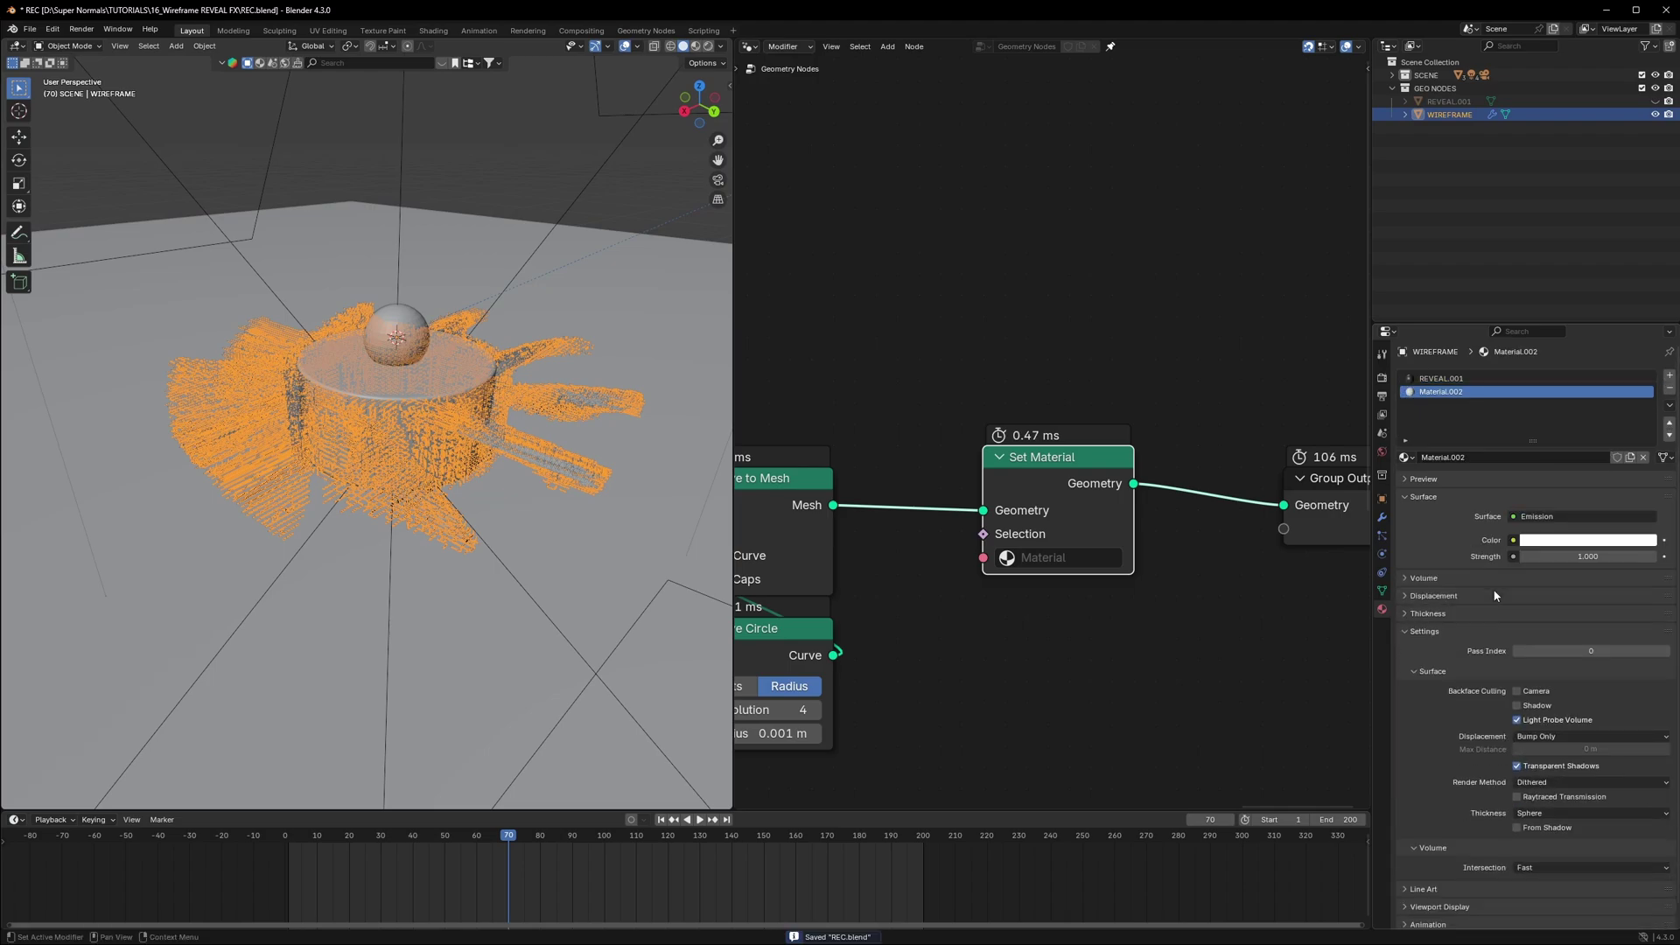
left_click(1059, 557)
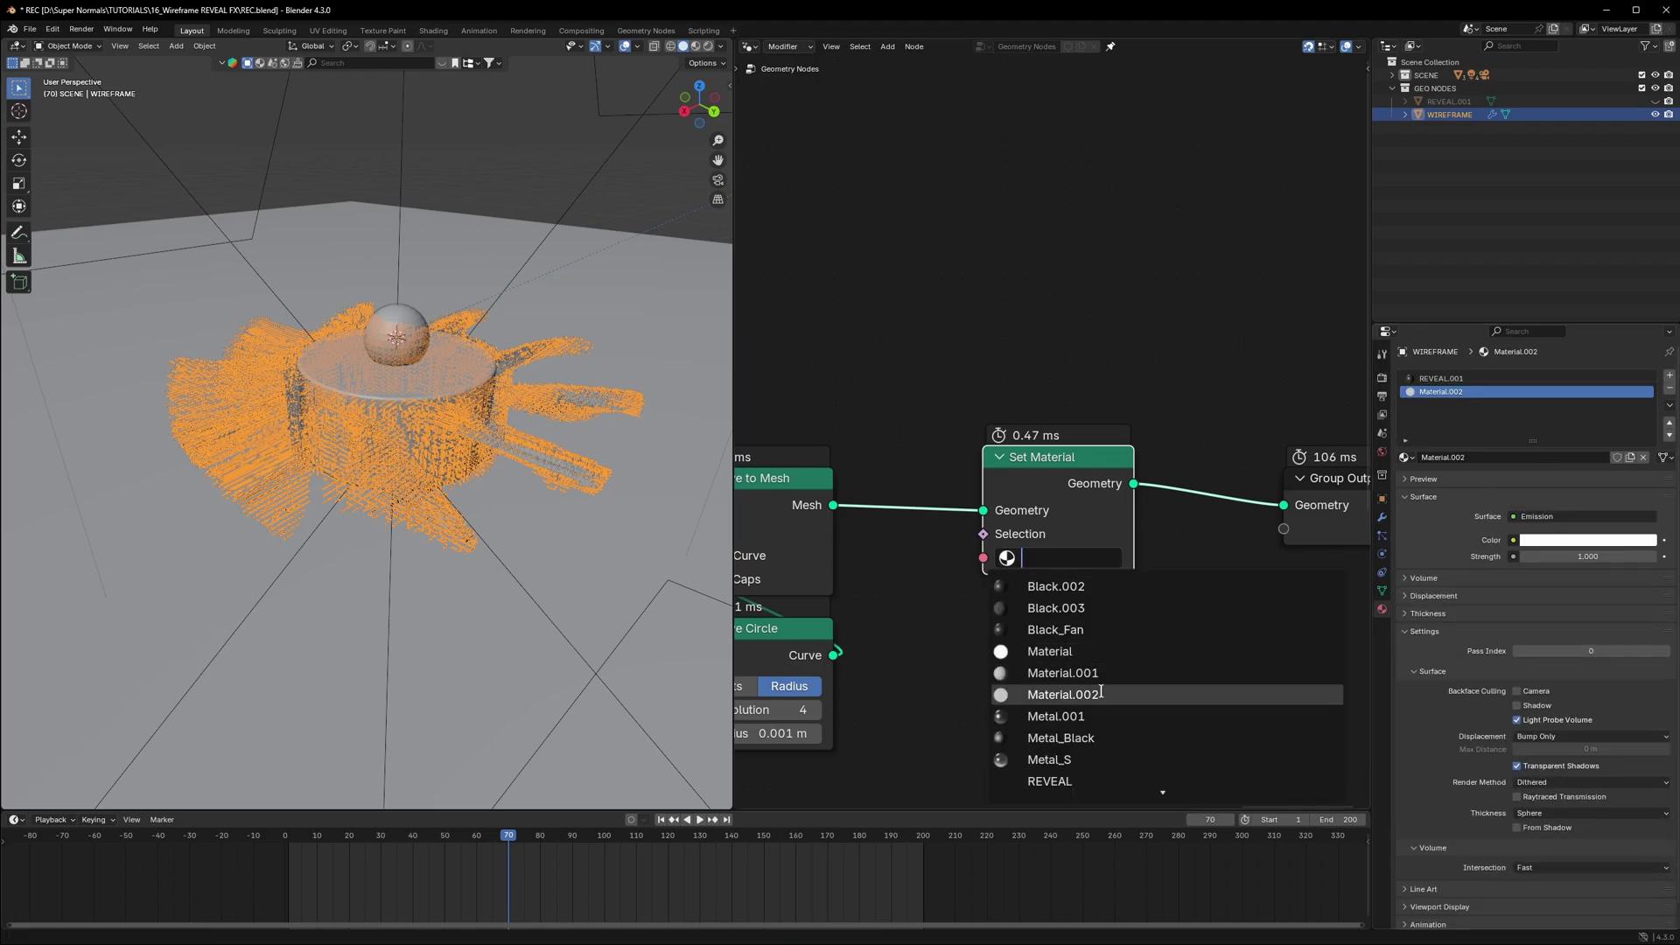
left_click(1063, 608)
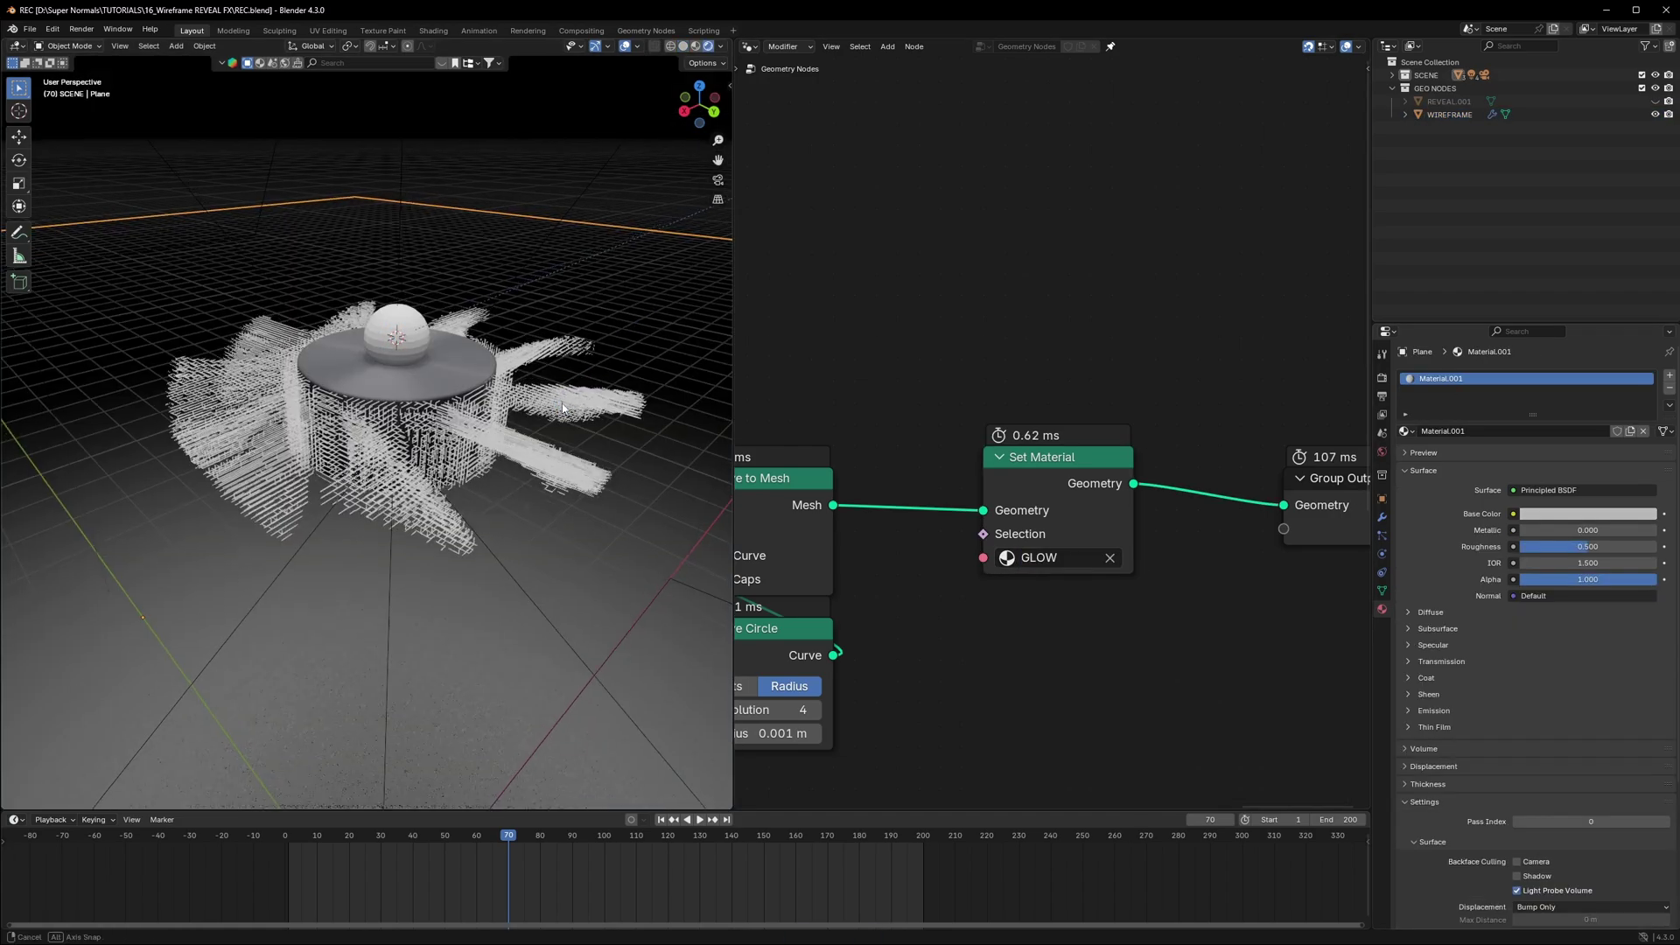
Step: Inspect the glowing wireframe in the rendered view at frame 81 and save the file
left_click(562, 407)
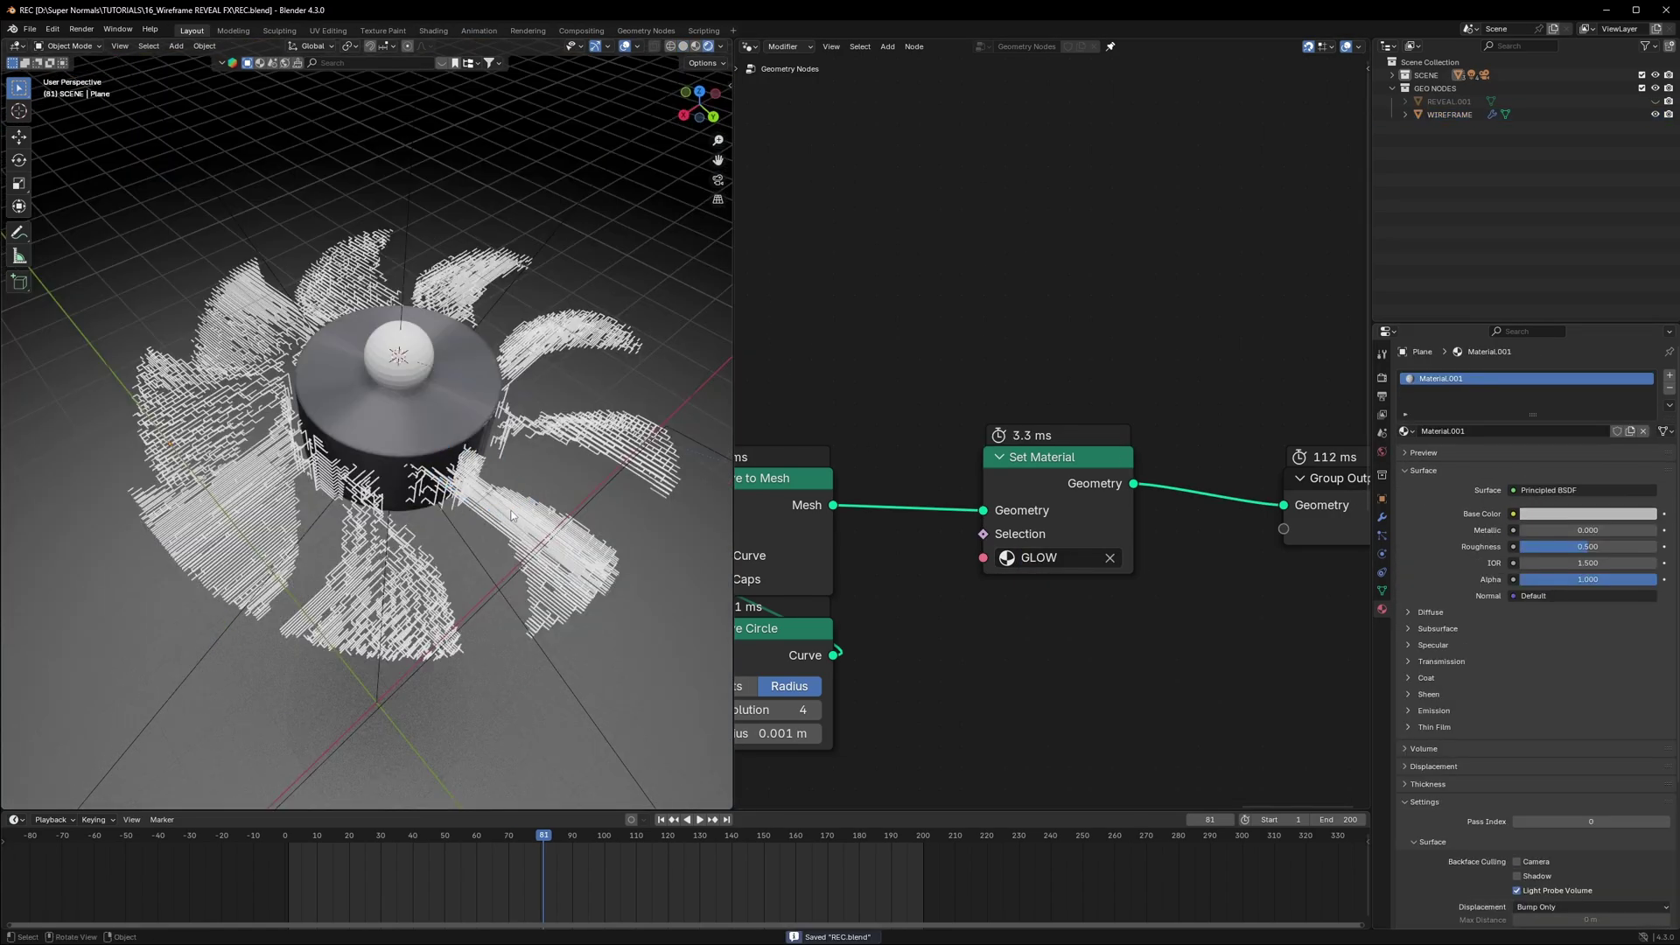
middle_click_drag(512, 516, 511, 501)
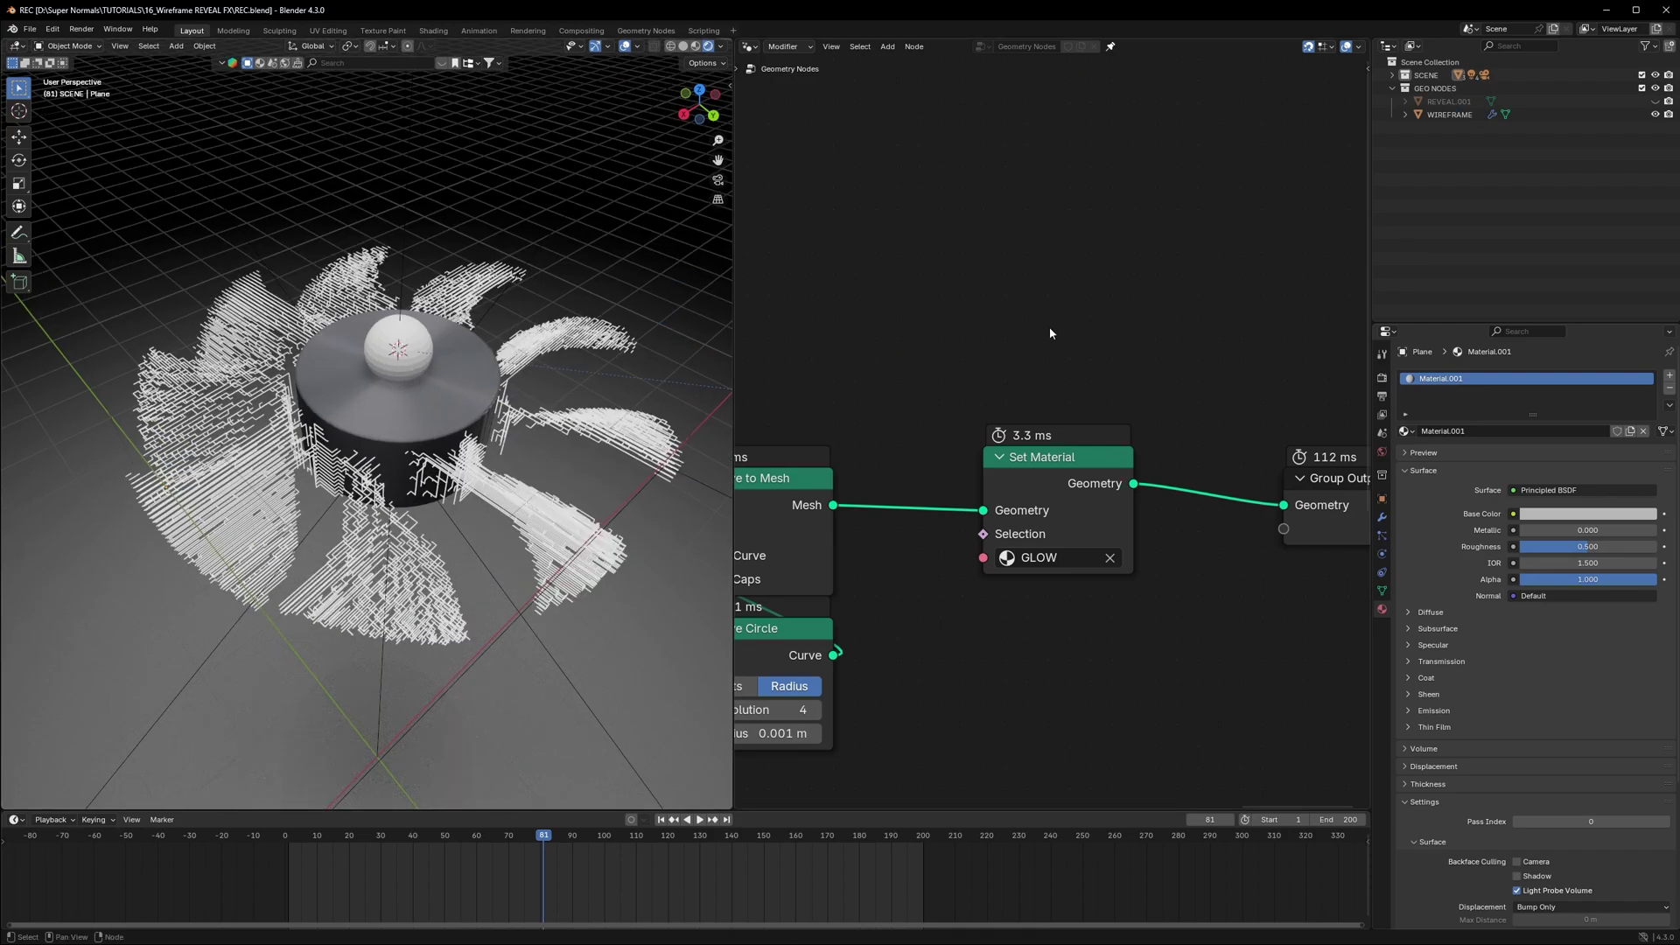
key("ctrl+s")
Step: Hide the WIREFRAME object and show REVEAL.001 in the viewport
left_click(1440, 102)
left_click(1655, 112)
left_click(1655, 103)
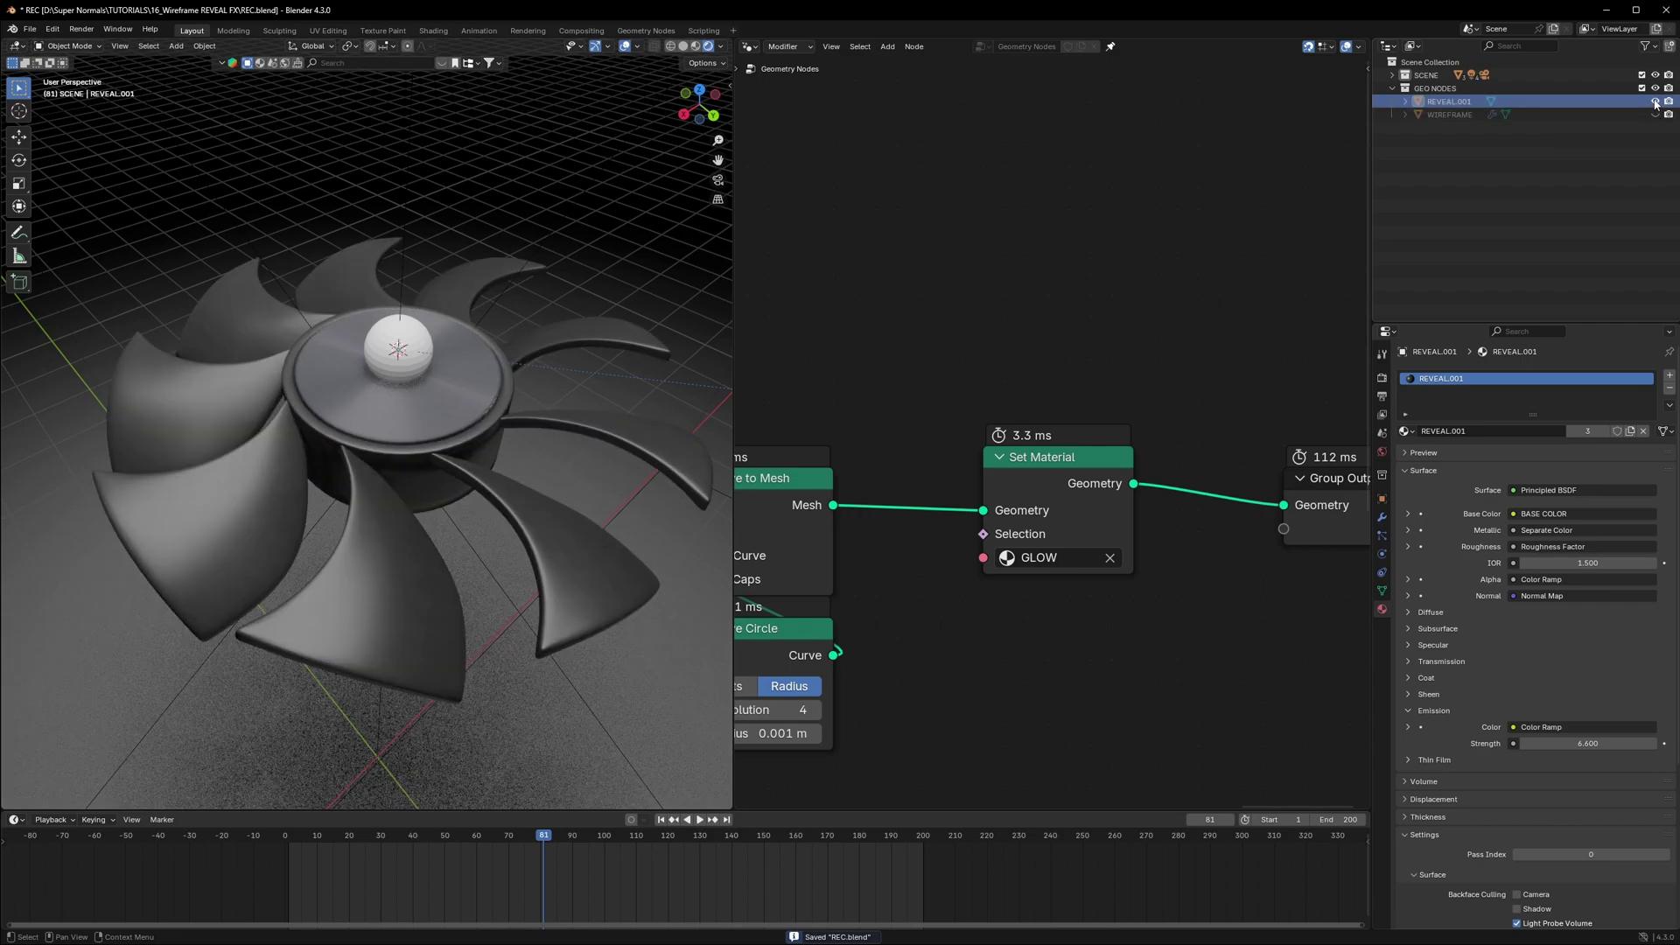
Step: Unpin the node editor and create a new geometry nodes tree on REVEAL.001
left_click(1456, 105)
left_click(1111, 46)
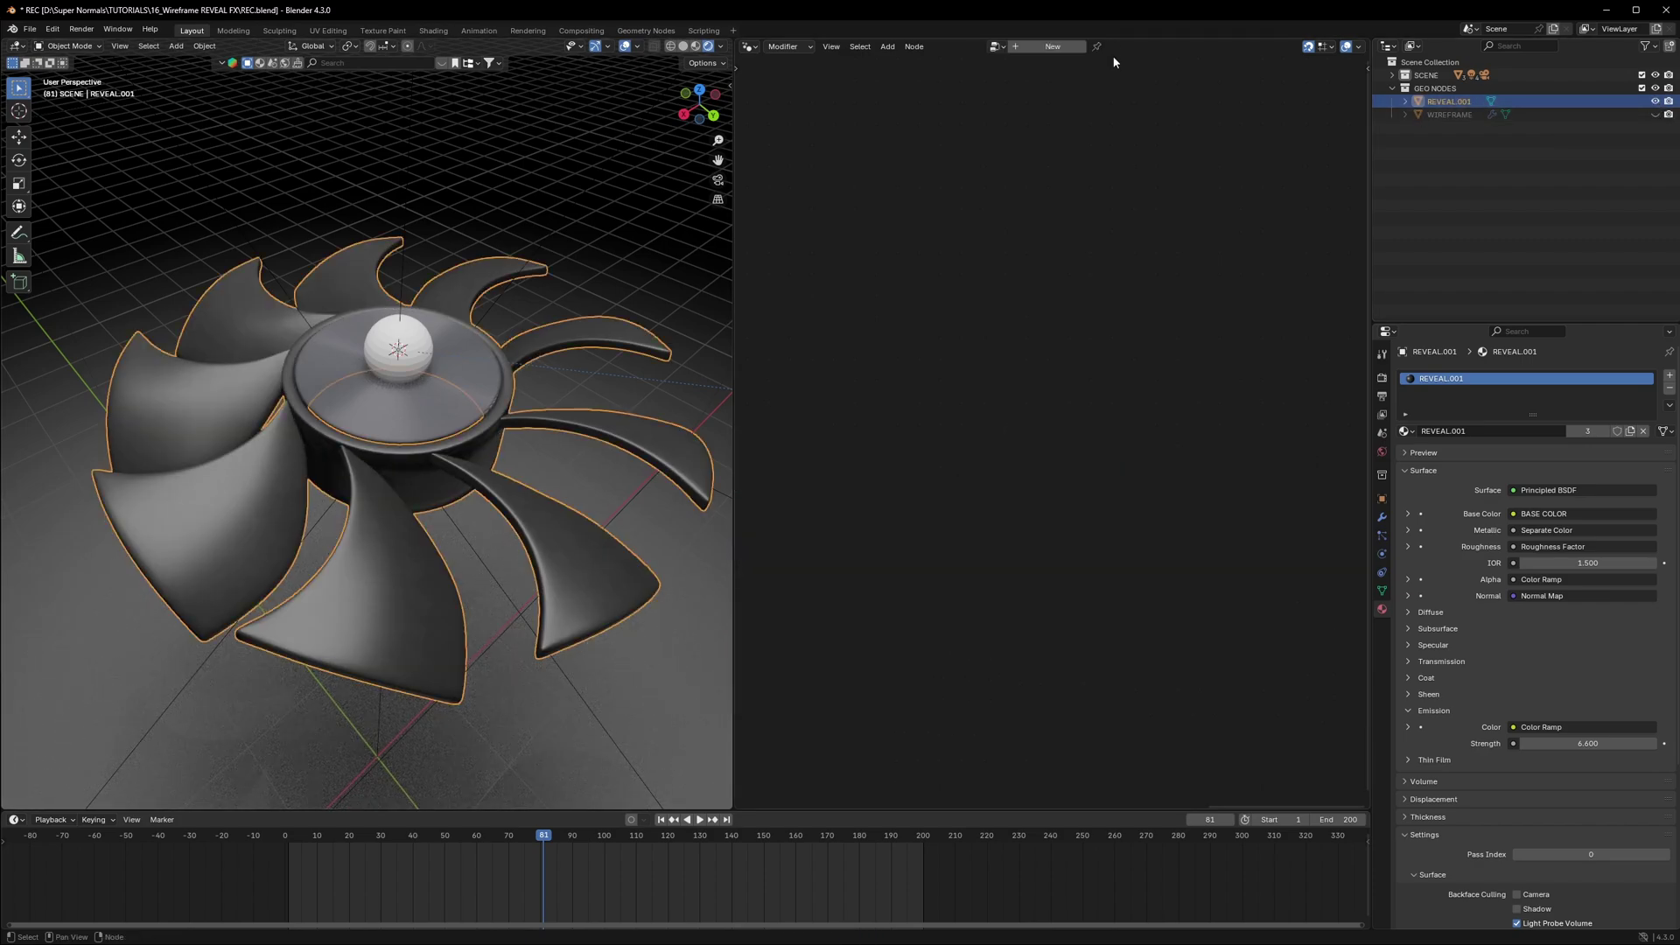
left_click(1053, 46)
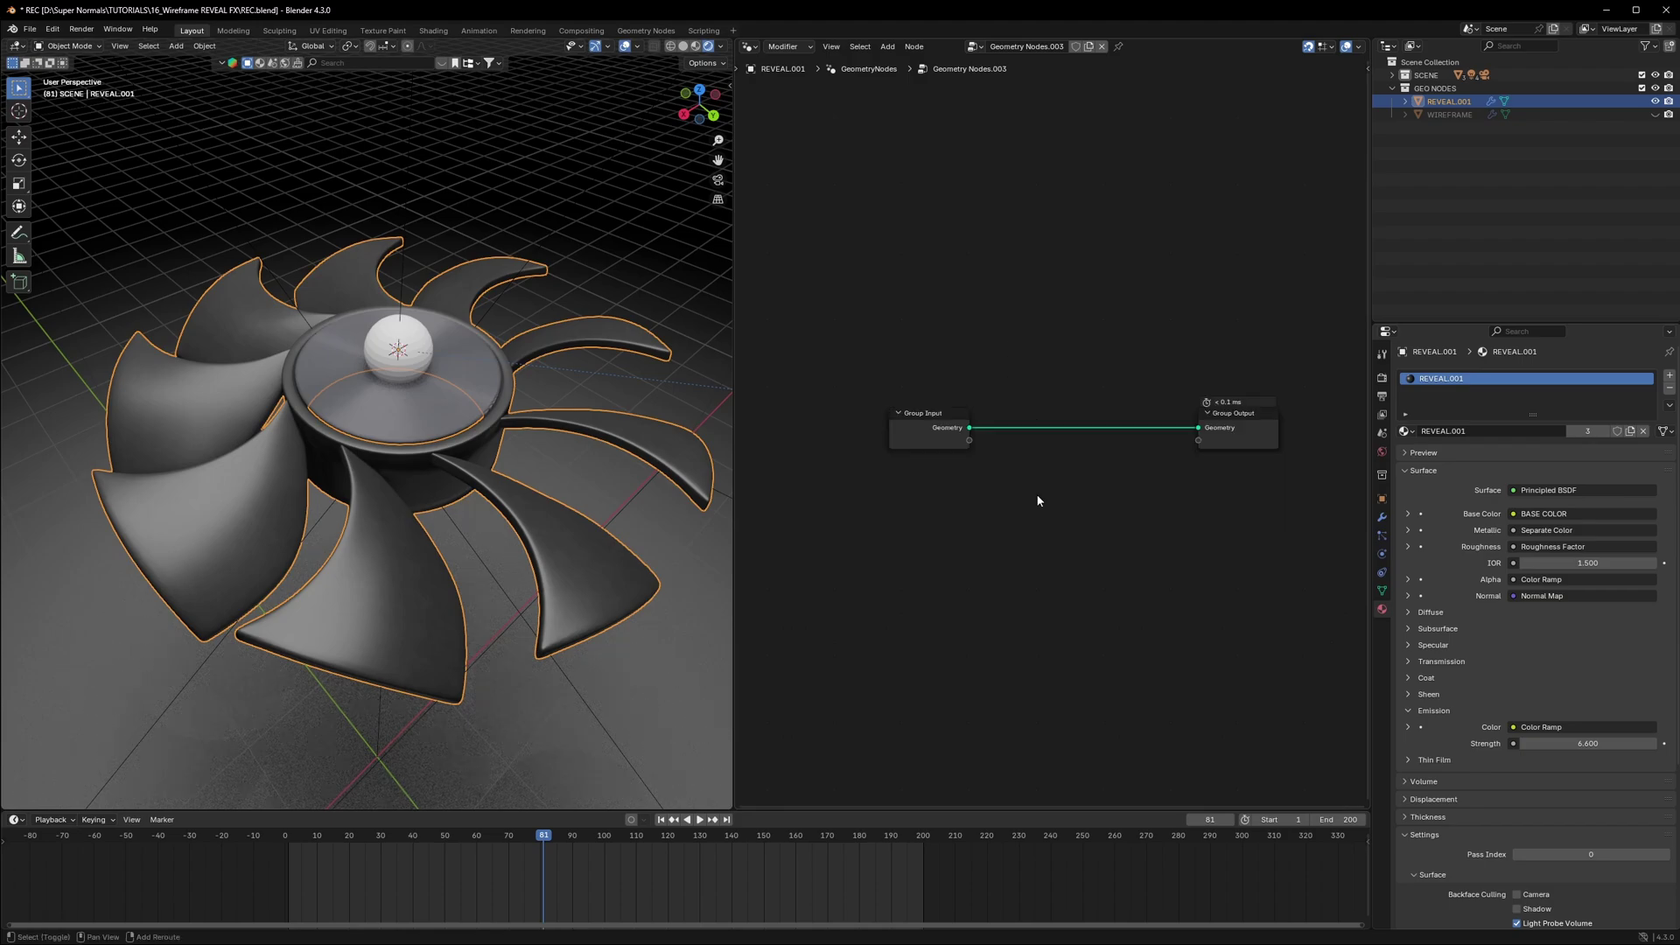
Step: Copy the Object Info, Position, Distance and Add nodes from WIREFRAME's tree into REVEAL.001's node tree
left_click(1449, 115)
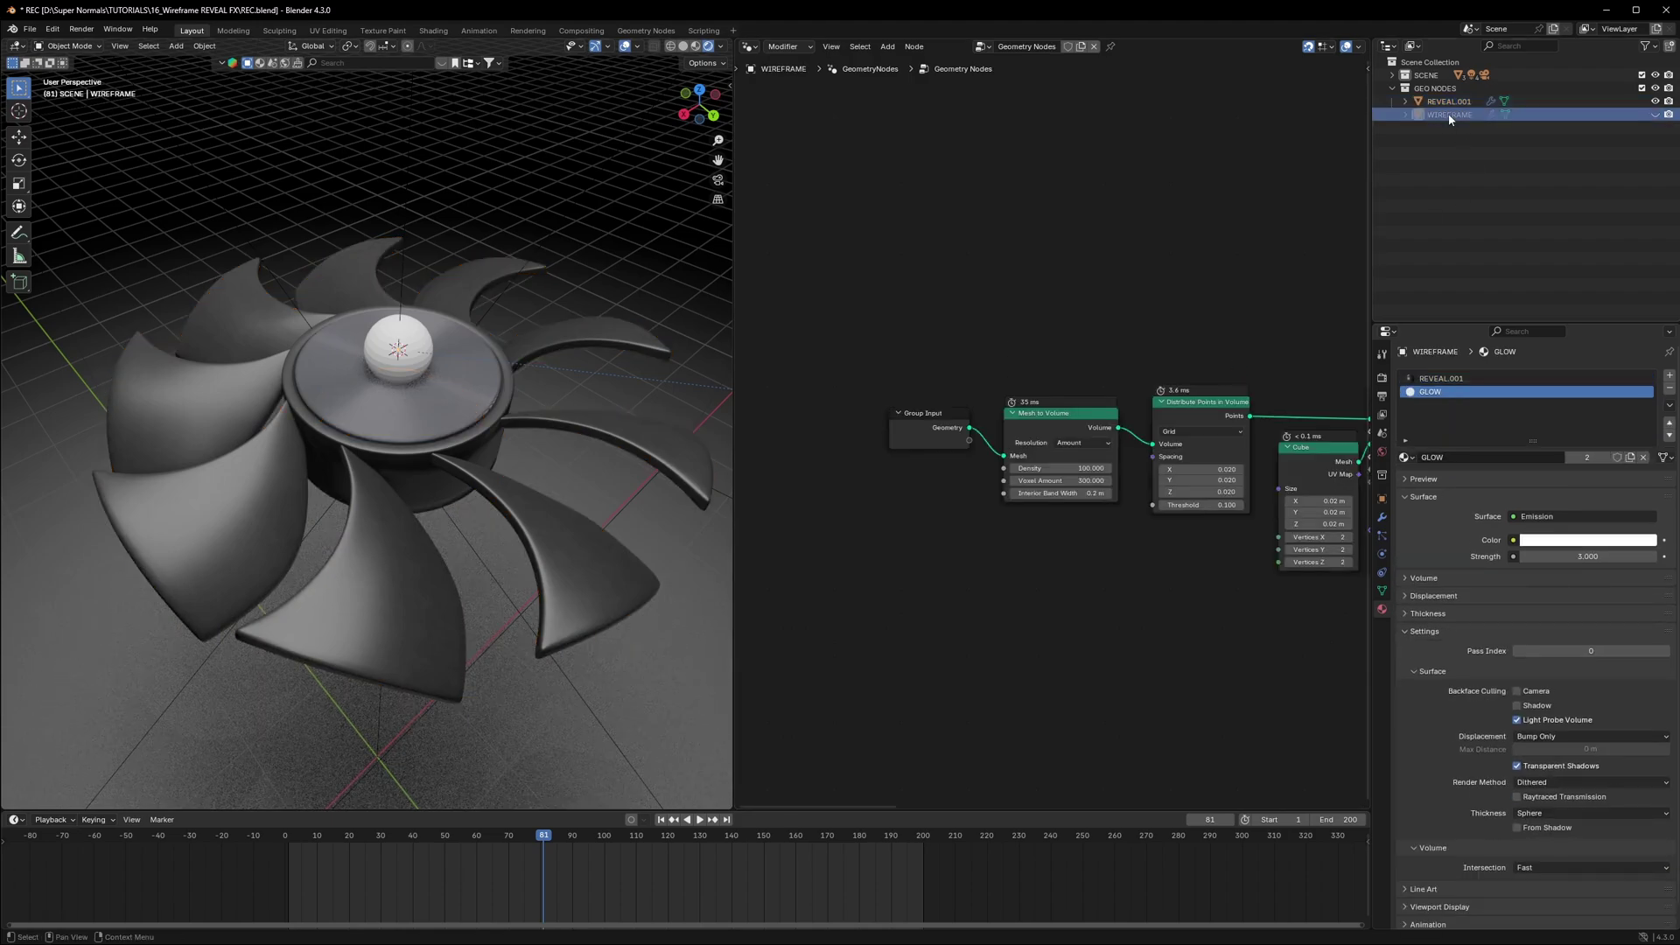
scroll(1073, 569, "down", 2)
middle_click_drag(1252, 563, 973, 516)
scroll(1037, 523, "up", 7)
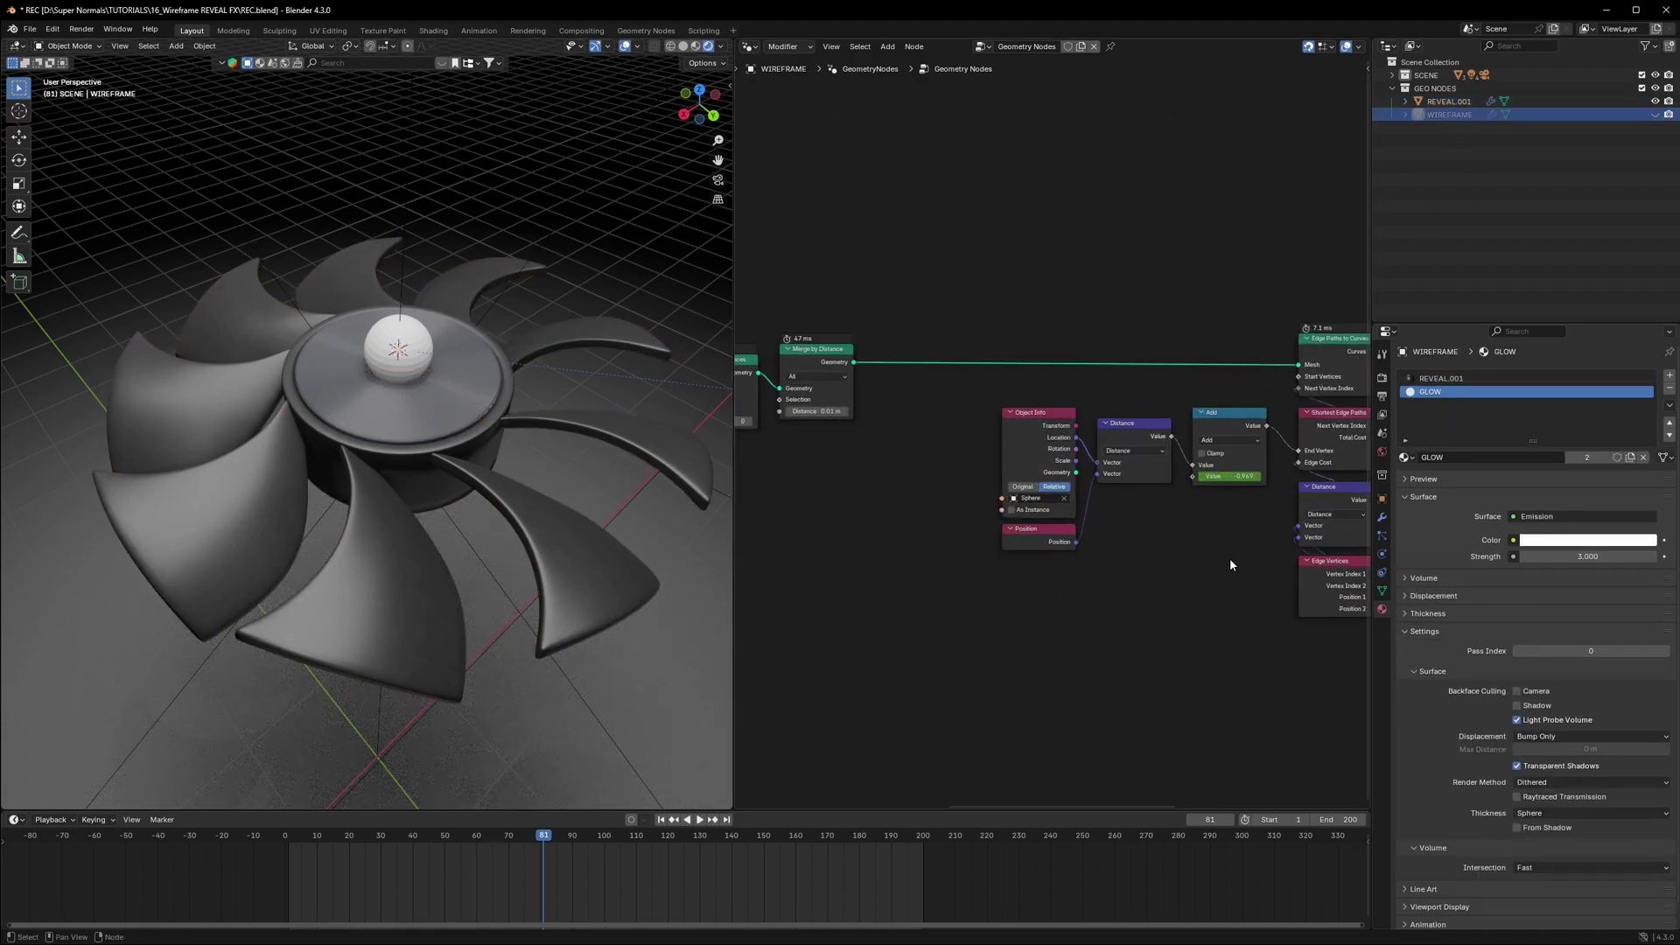
middle_click_drag(1288, 642, 1197, 648)
left_click_drag(1199, 648, 920, 422)
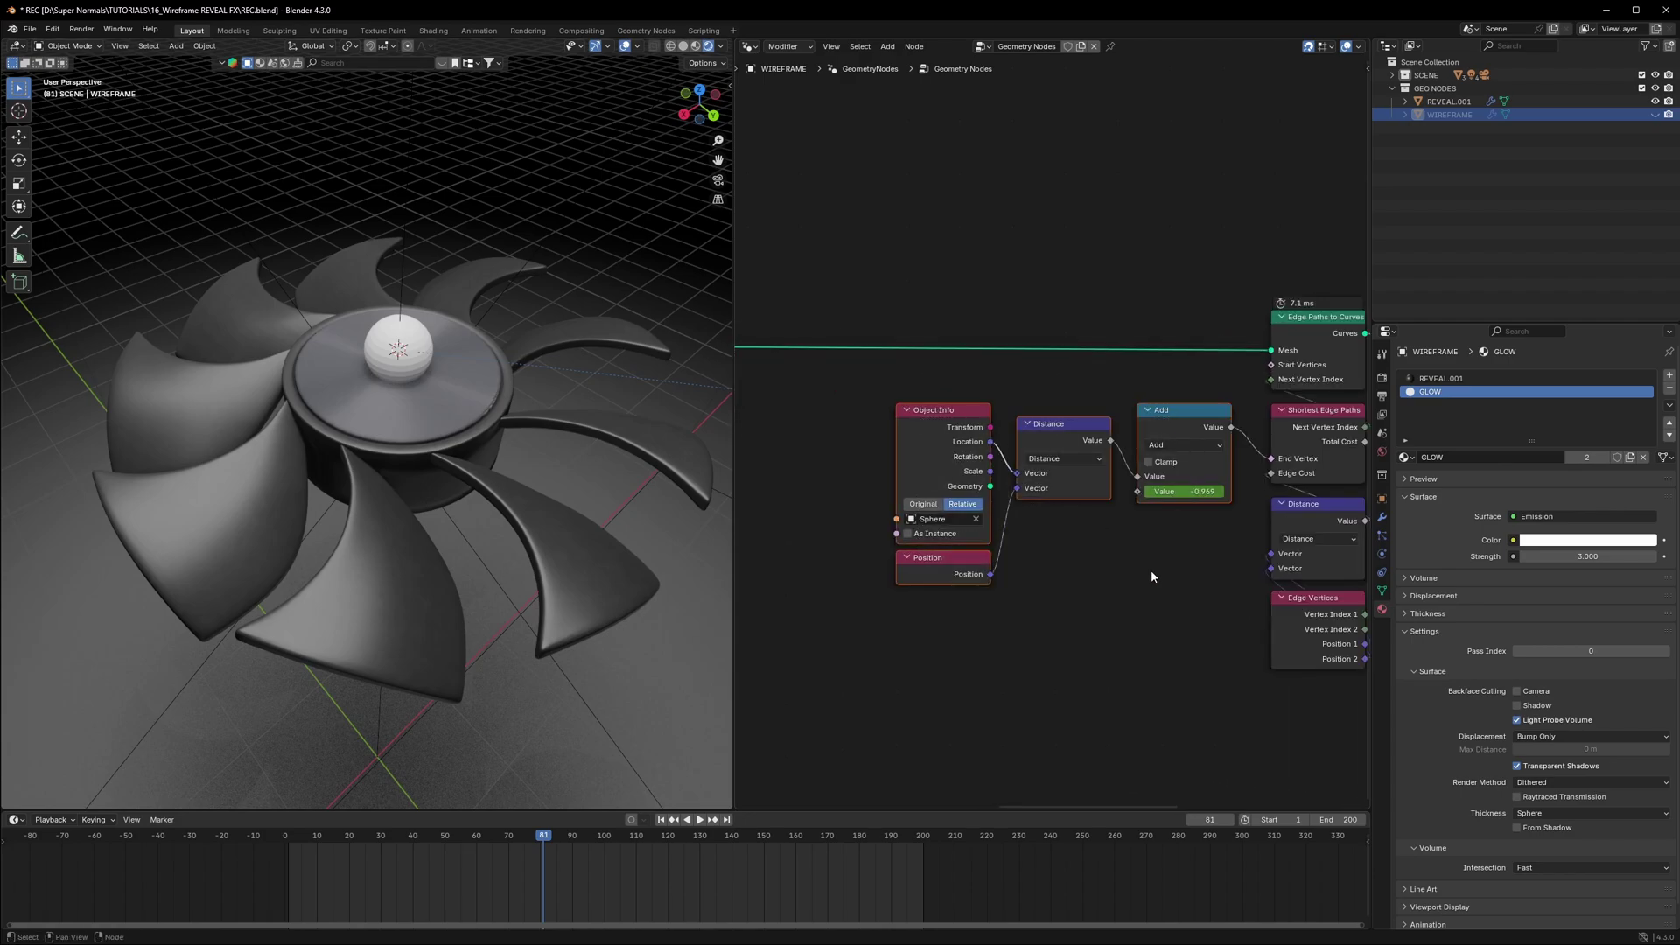
key("ctrl+v")
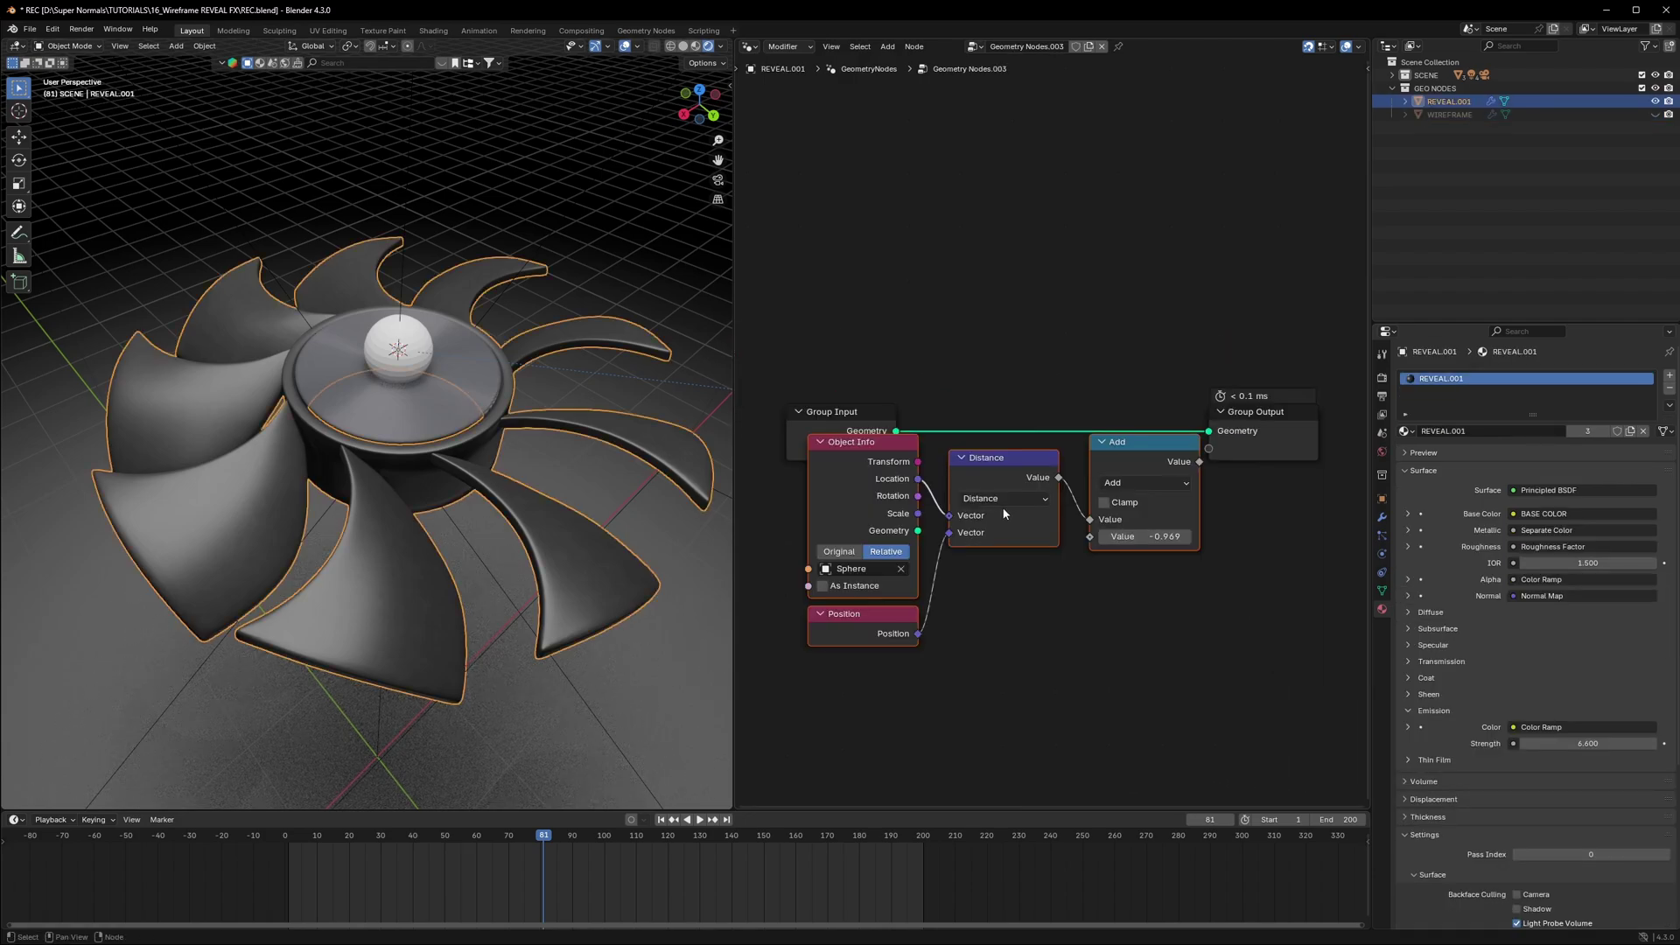
Step: Move the pasted distance nodes below the link between Group Input and Group Output
left_click_drag(1005, 474, 953, 553)
left_click(968, 495)
left_click_drag(1126, 616, 1095, 636)
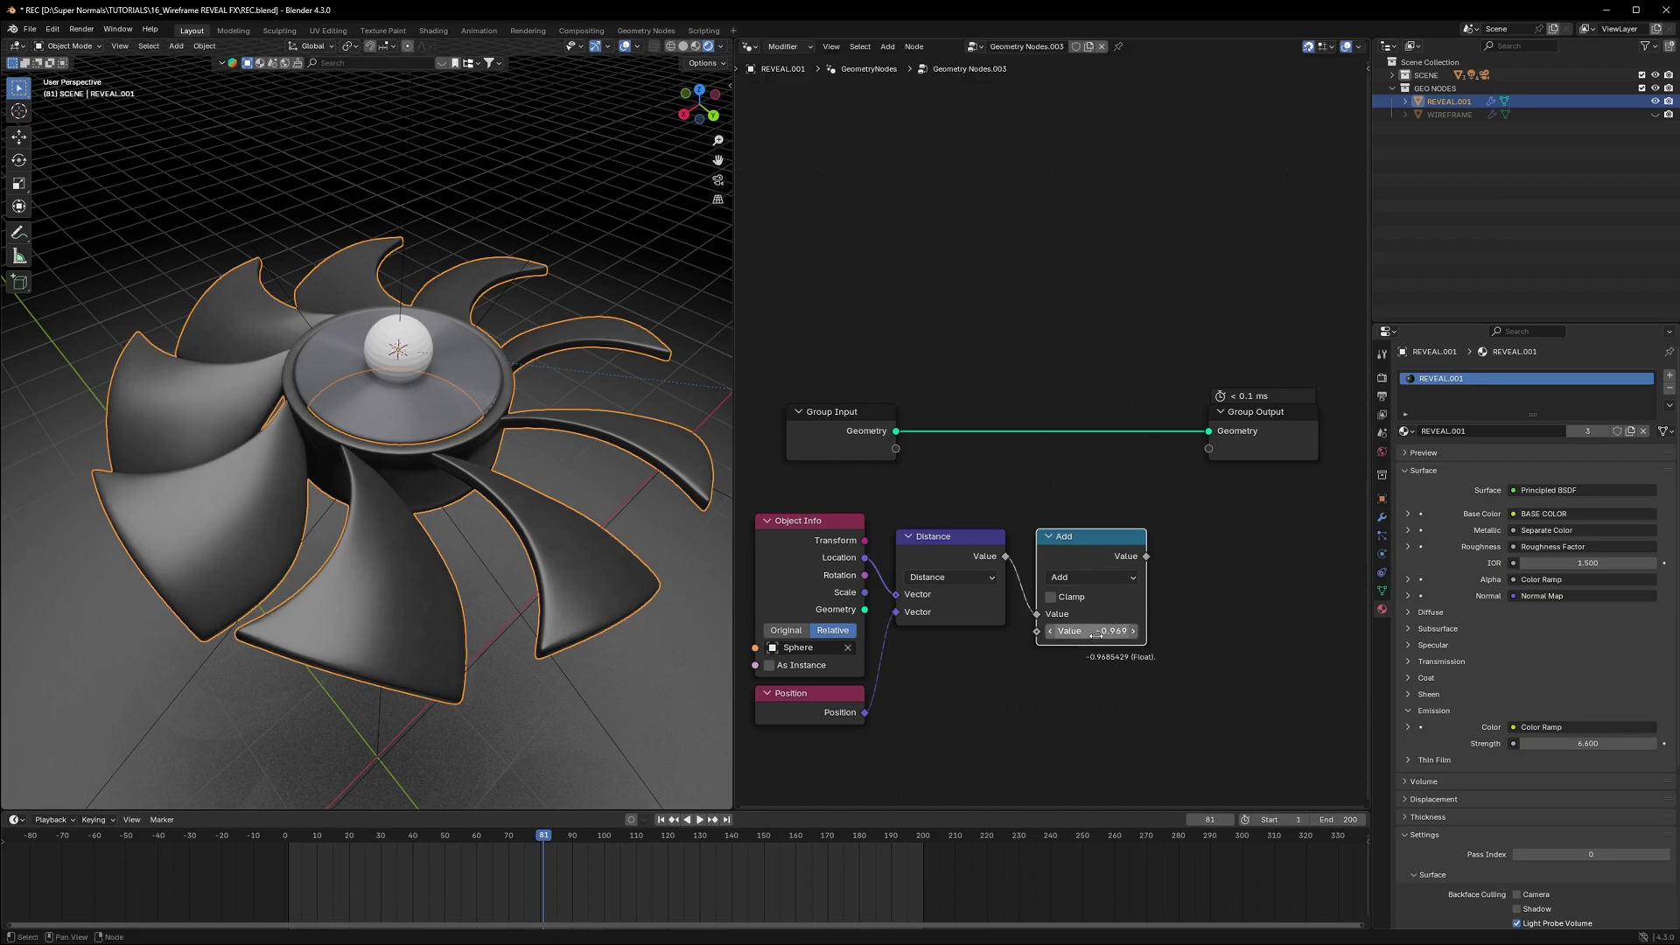
Step: Add a Store Named Attribute node between Group Input and Group Output in REVEAL.001's node tree
scroll(1096, 636, "down", 1)
key("shift+a")
type("storenm")
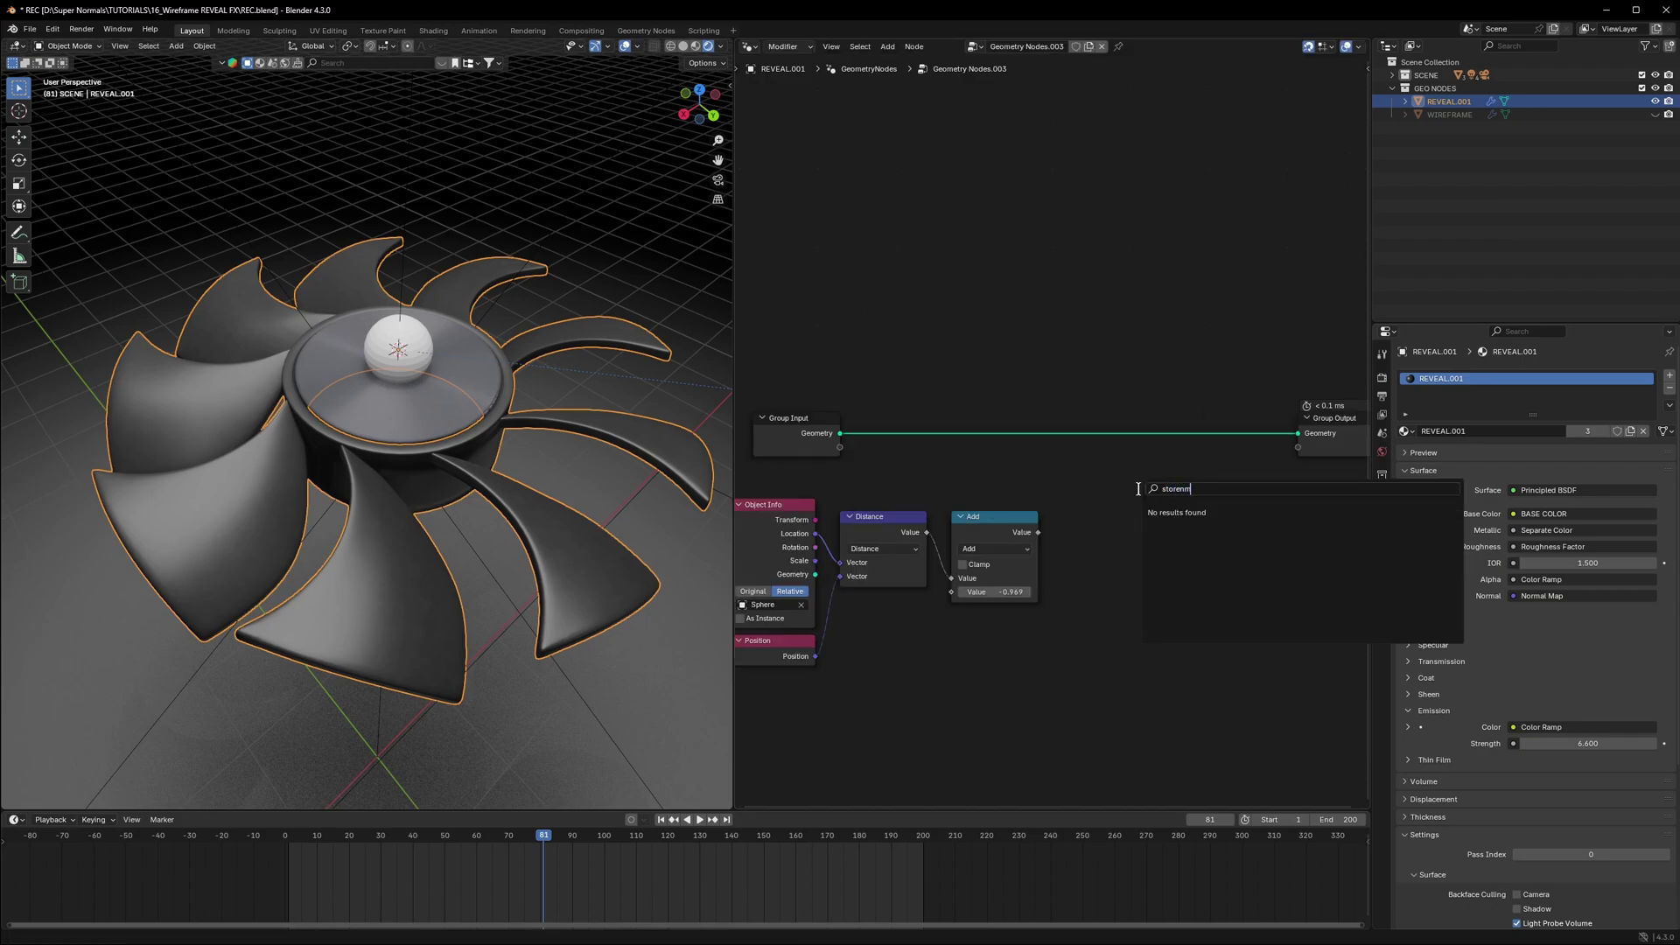
key("BackSpace")
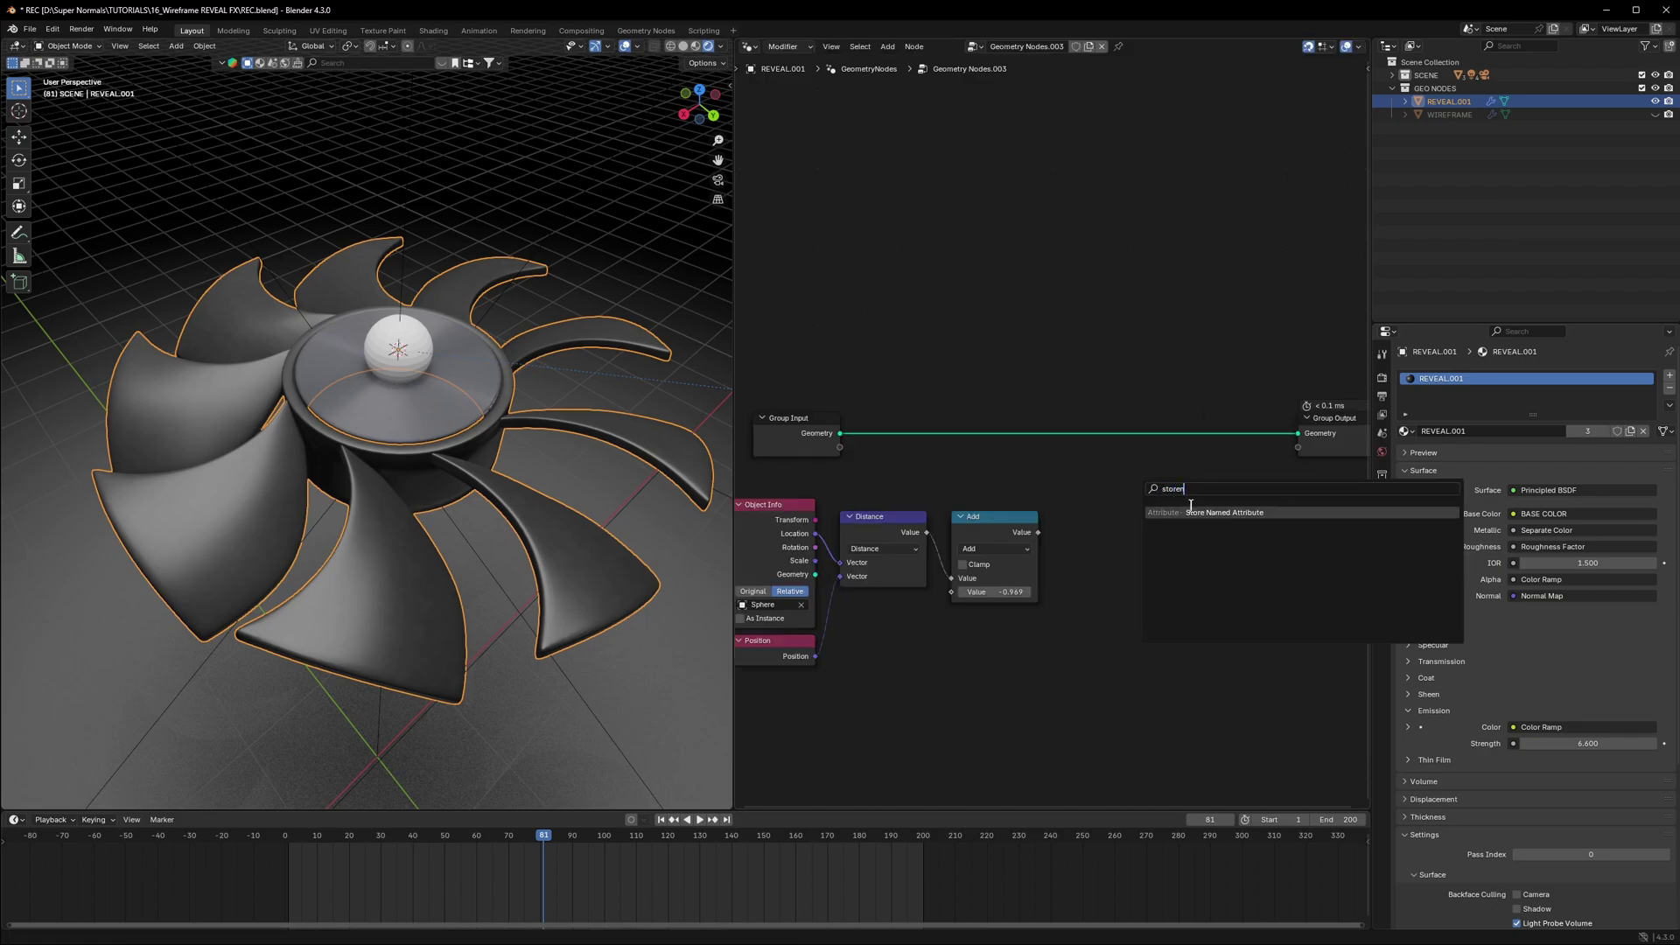
key("Return")
left_click(1137, 526)
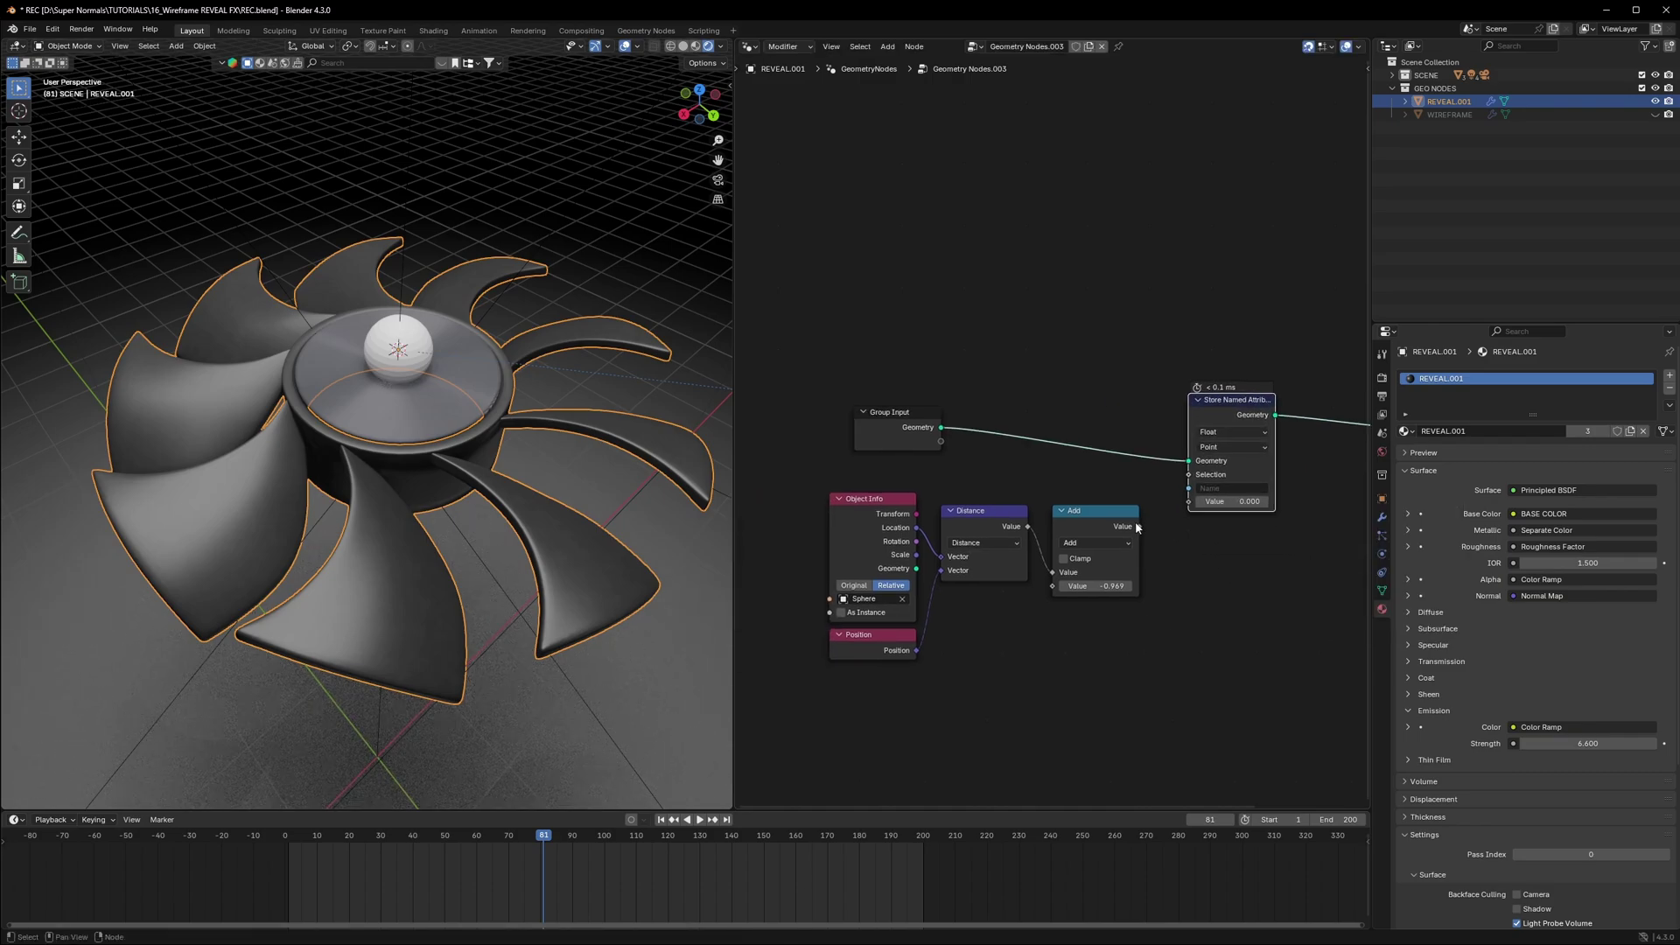
scroll(1028, 570, "up", 2)
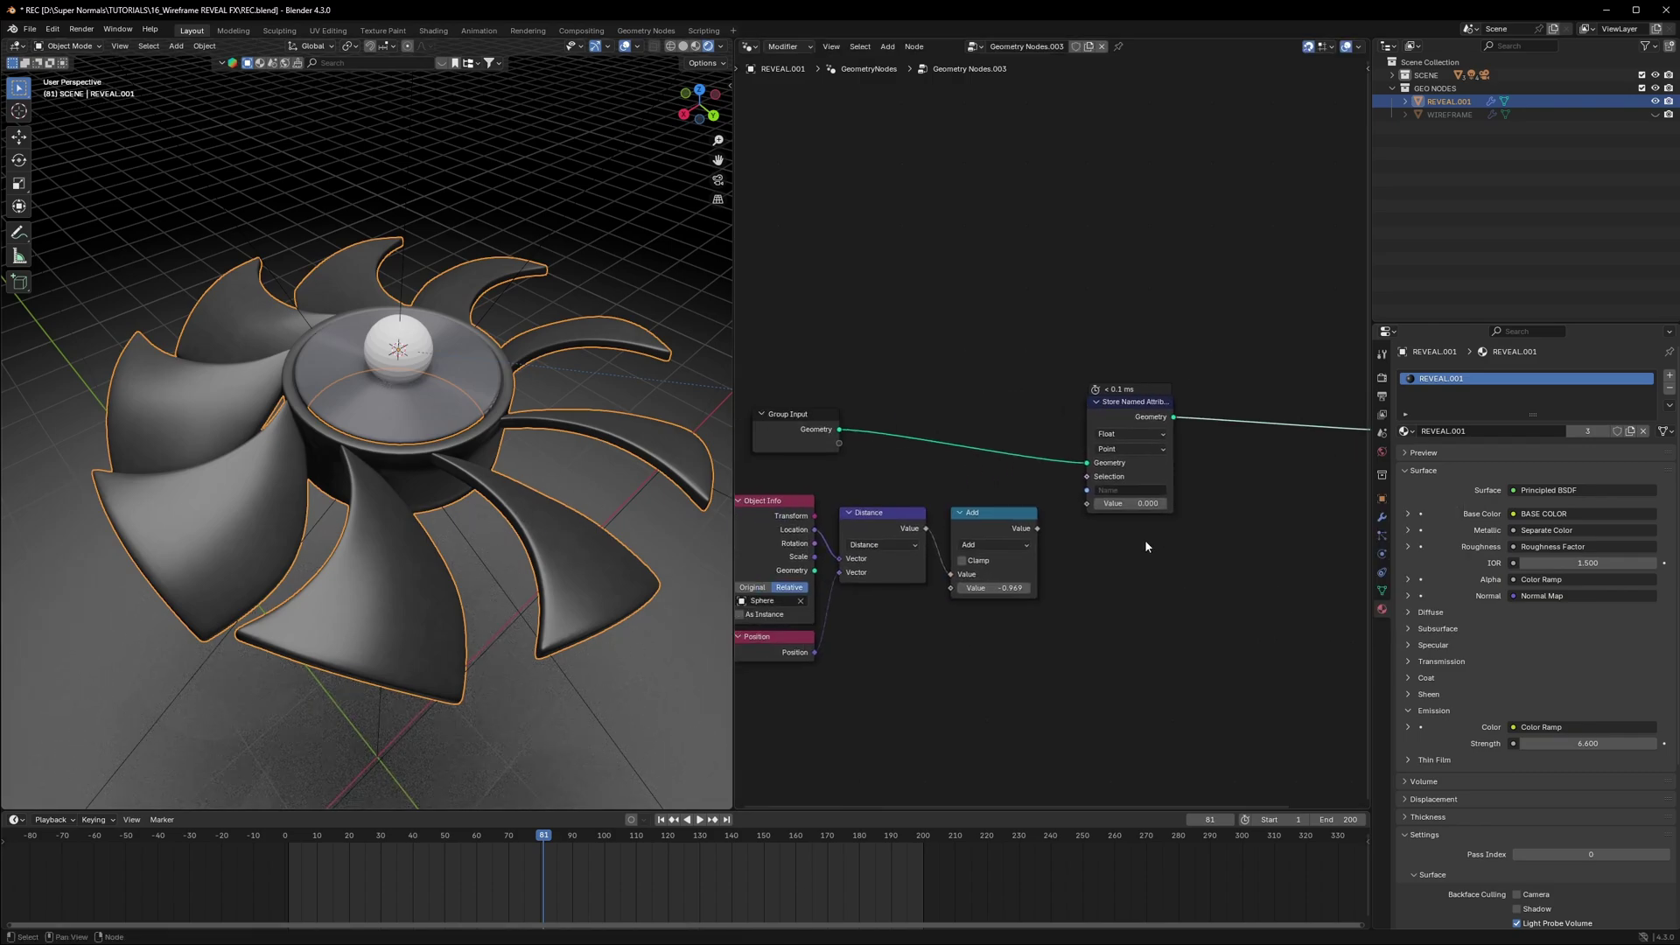
Step: Connect the Add node to Store Named Attribute's Value and preview the Add result on the Group Input geometry with a Viewer node
mouse_move(1030, 574)
left_mouse_down()
mouse_move(1102, 537)
mouse_move(1047, 546)
left_mouse_up()
scroll(1050, 546, "down", 2)
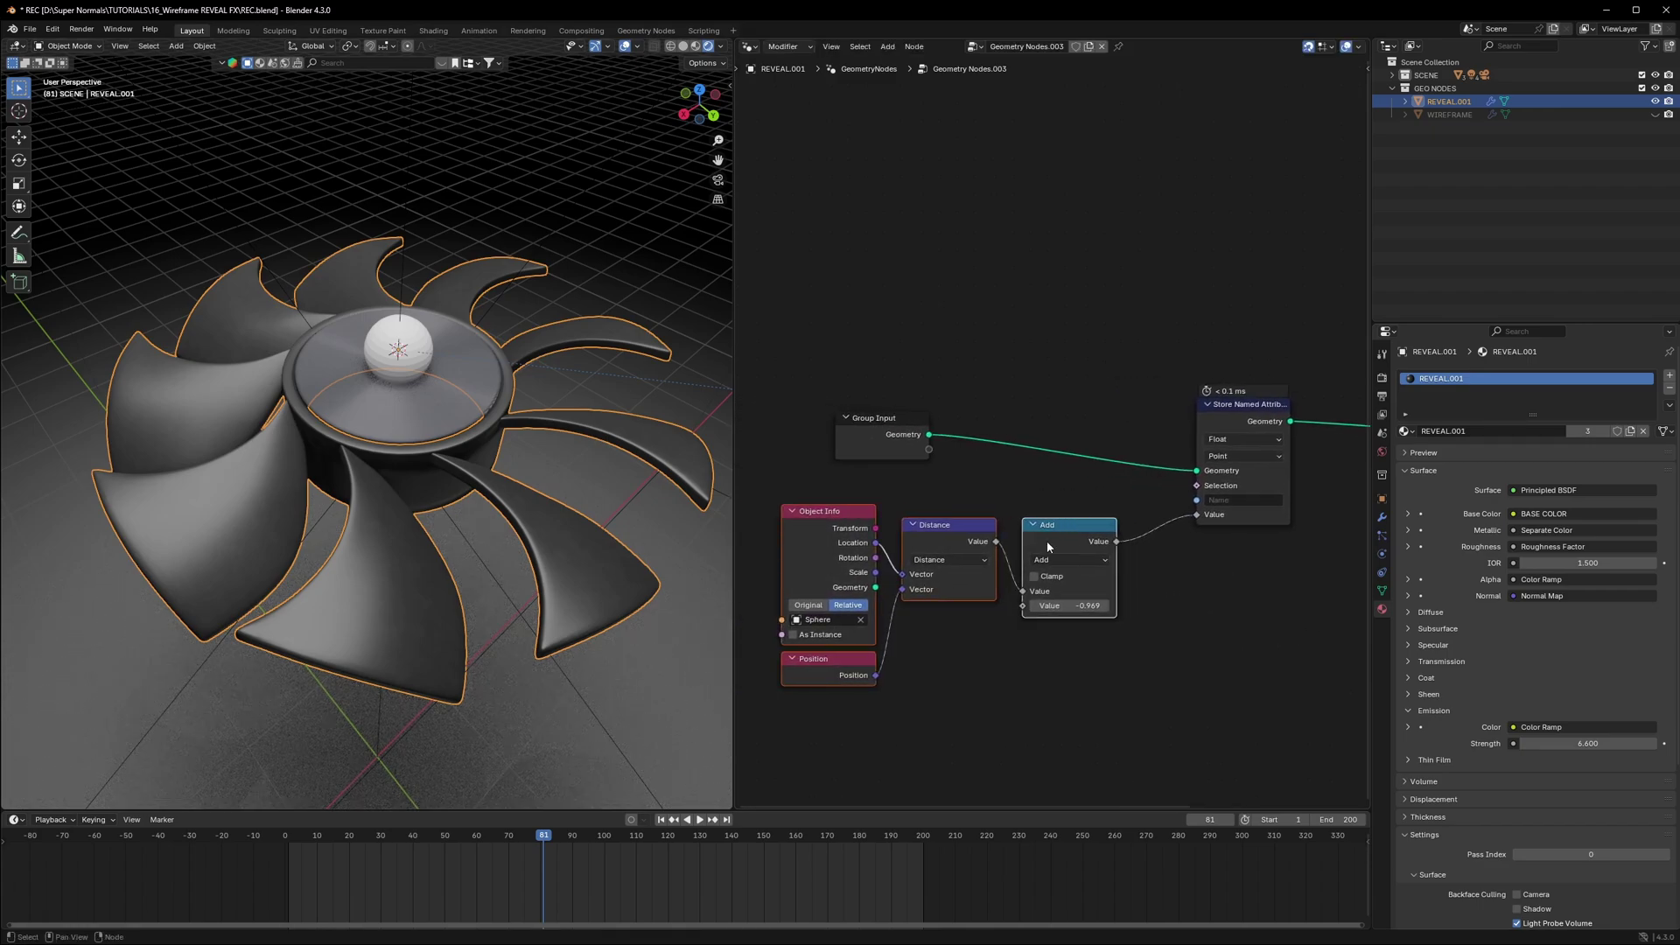
left_click(886, 432, "ctrl+shift")
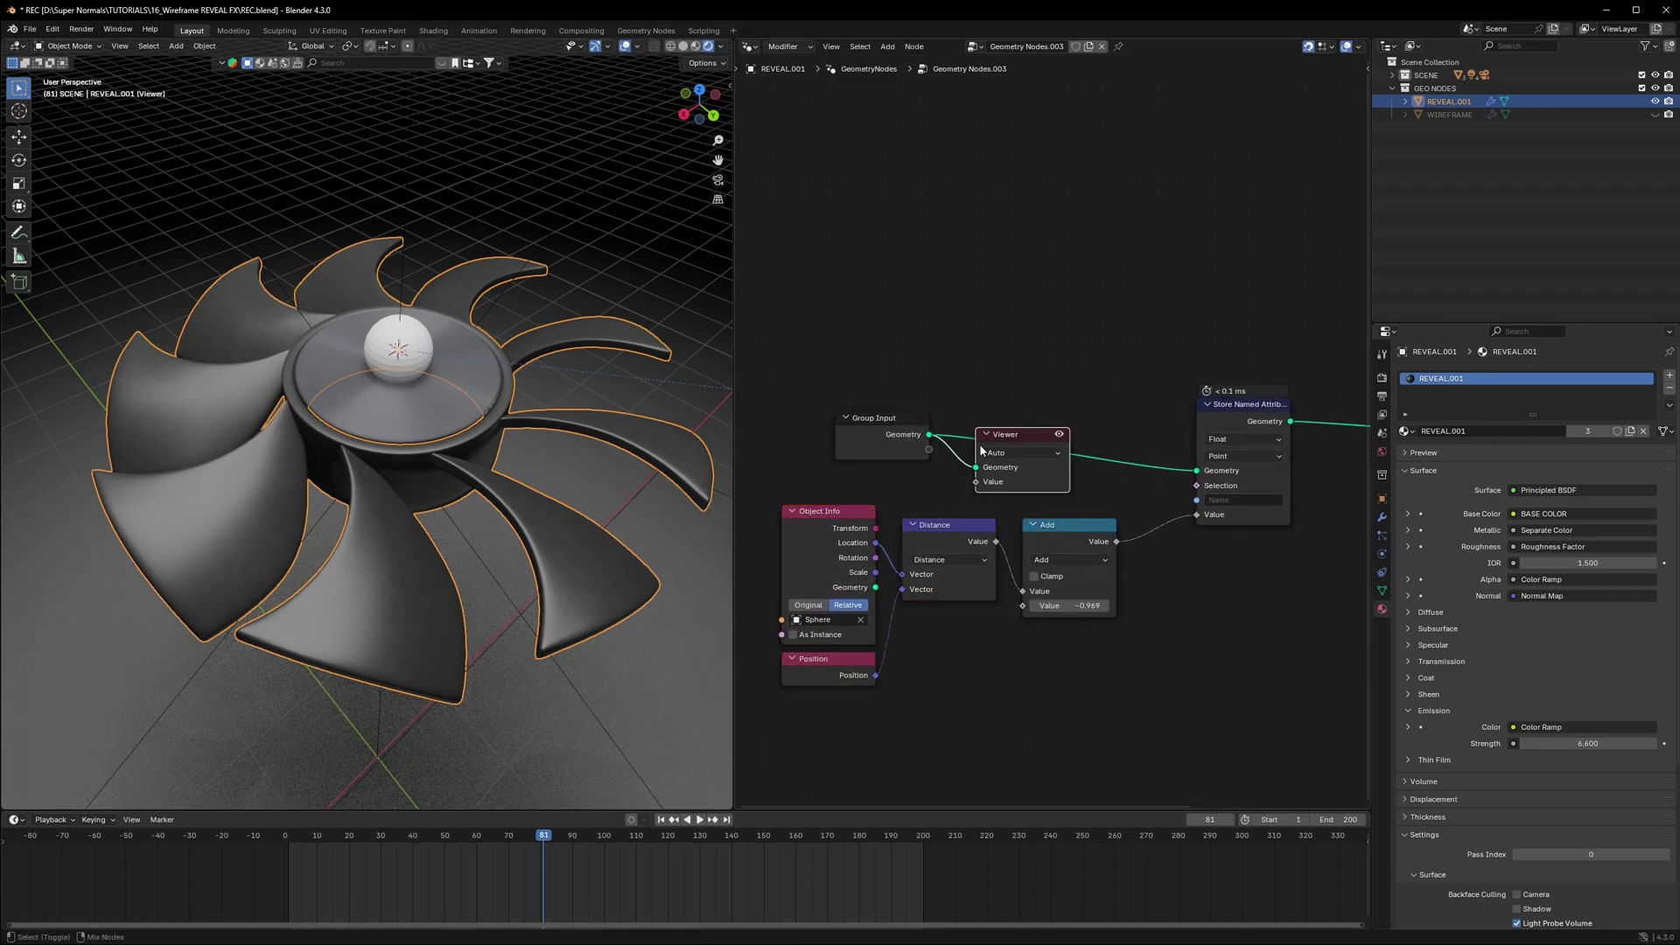
left_click(1063, 528, "ctrl+shift")
scroll(1197, 649, "up", 1)
middle_click_drag(1196, 649, 1136, 617)
Step: Set the Add node's value to about 0.401 and keyframe it at frame 20
mouse_move(1015, 589)
left_mouse_down()
mouse_move(1055, 589)
mouse_move(1012, 590)
left_mouse_up()
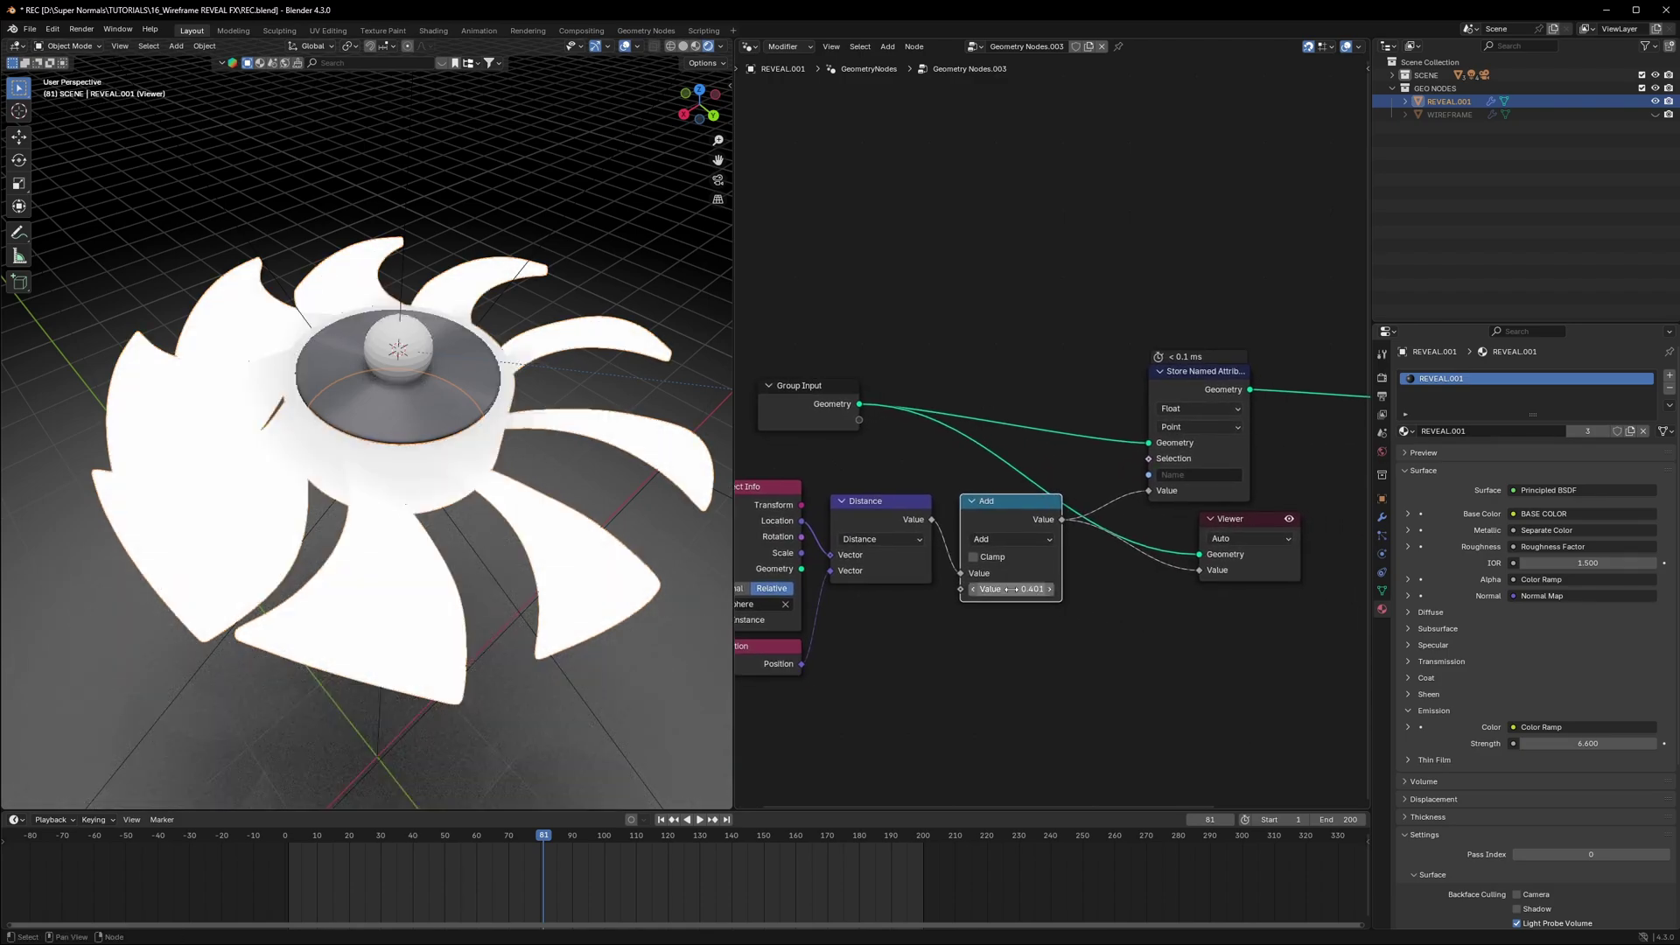
mouse_move(337, 845)
left_mouse_down()
mouse_move(442, 847)
mouse_move(351, 849)
left_mouse_up()
key("i")
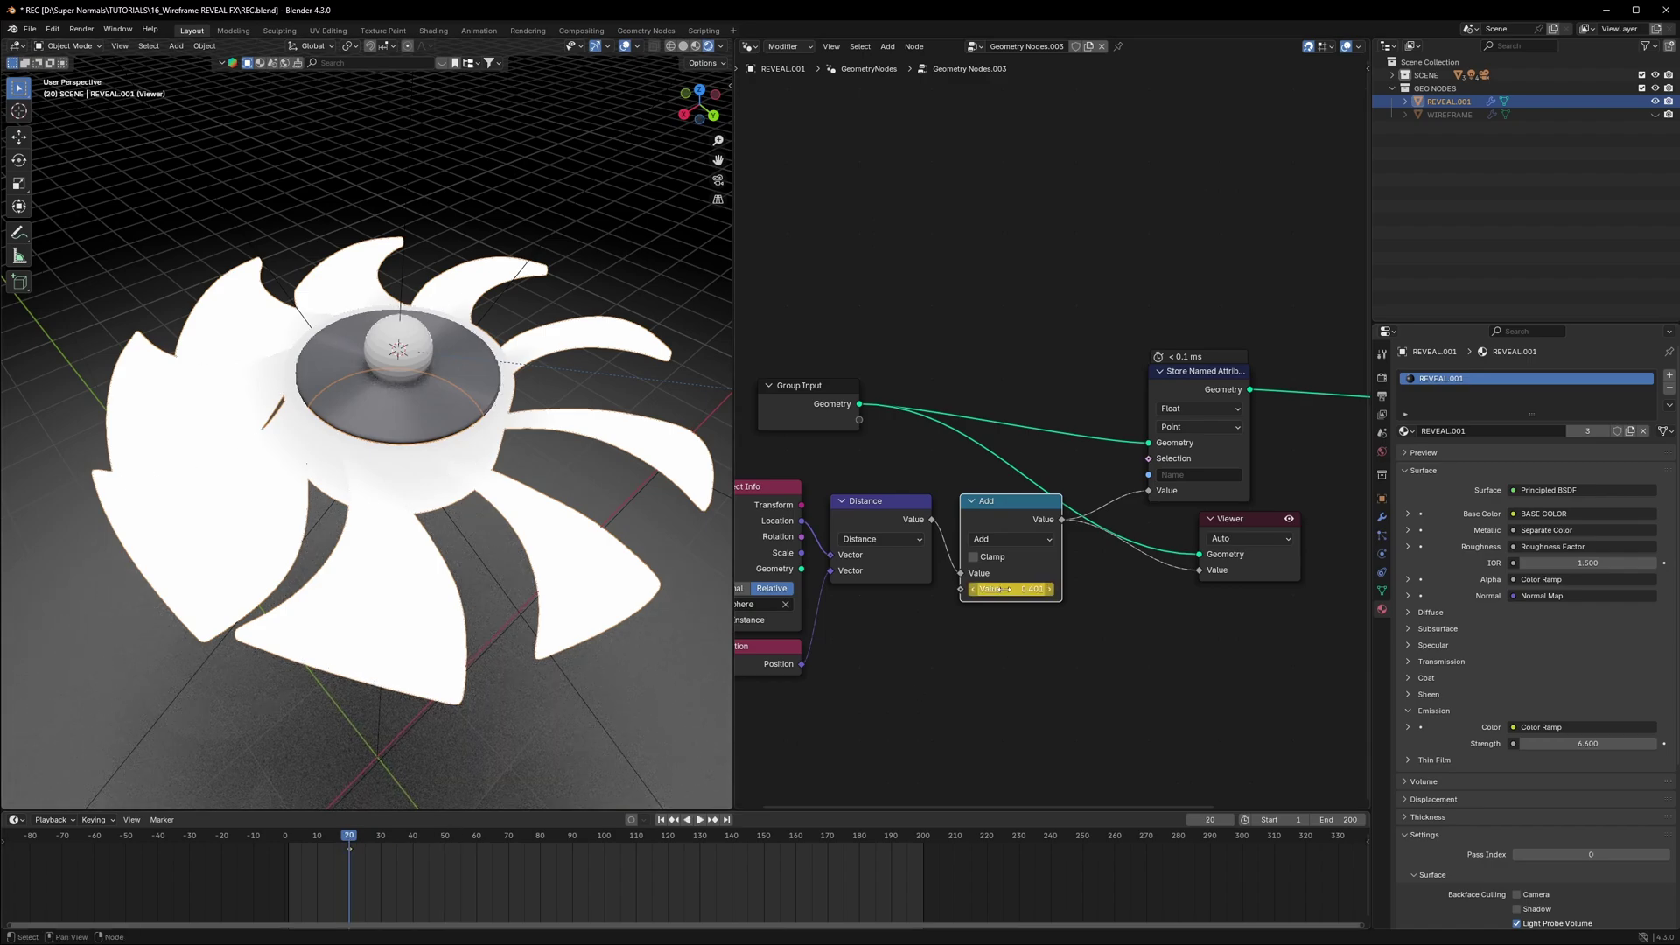
Step: Keep WIREFRAME hidden and keyframe the Add node's value at about -1.209 on frame 110
key("space")
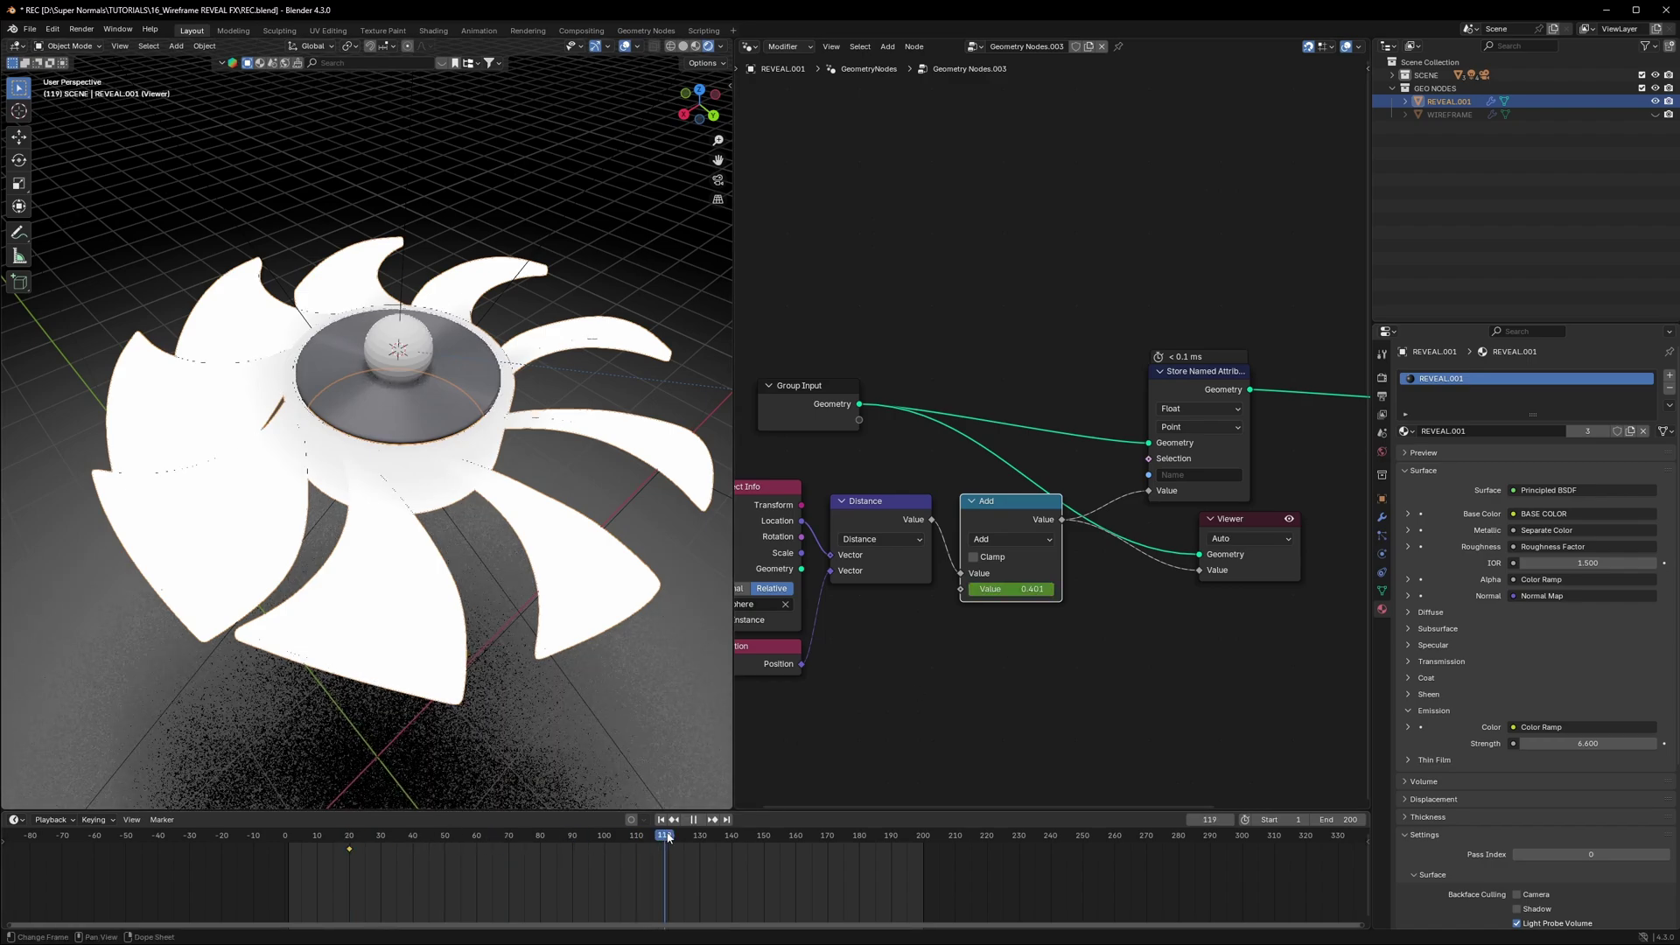
left_click_drag(667, 835, 668, 836)
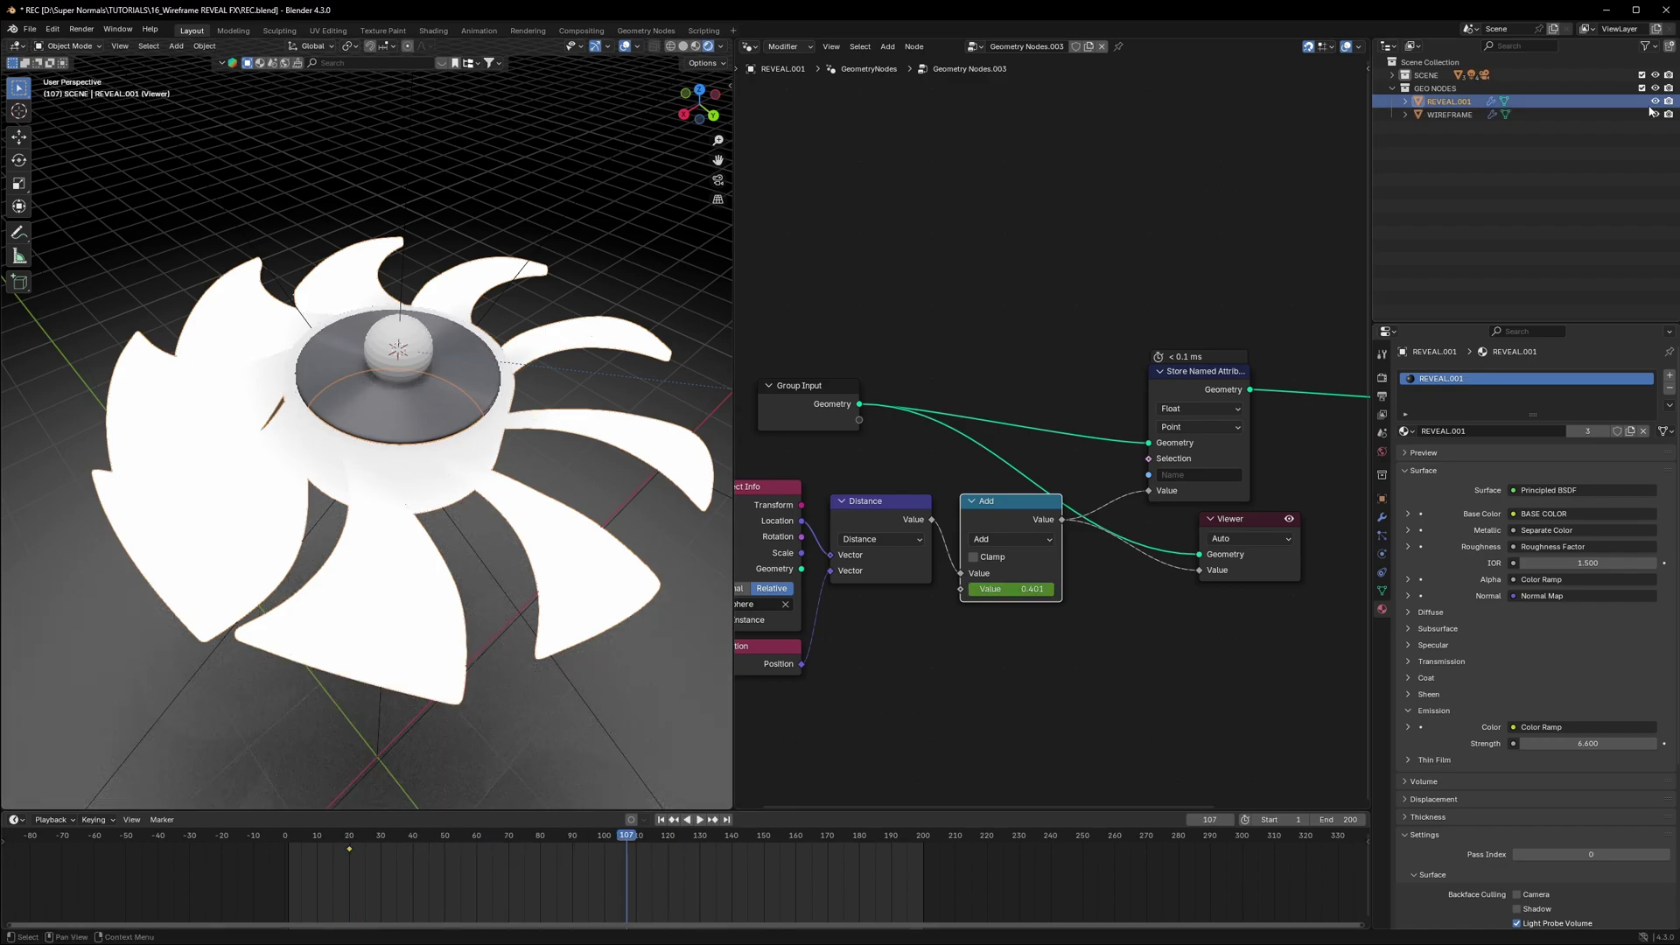
left_click(1654, 115)
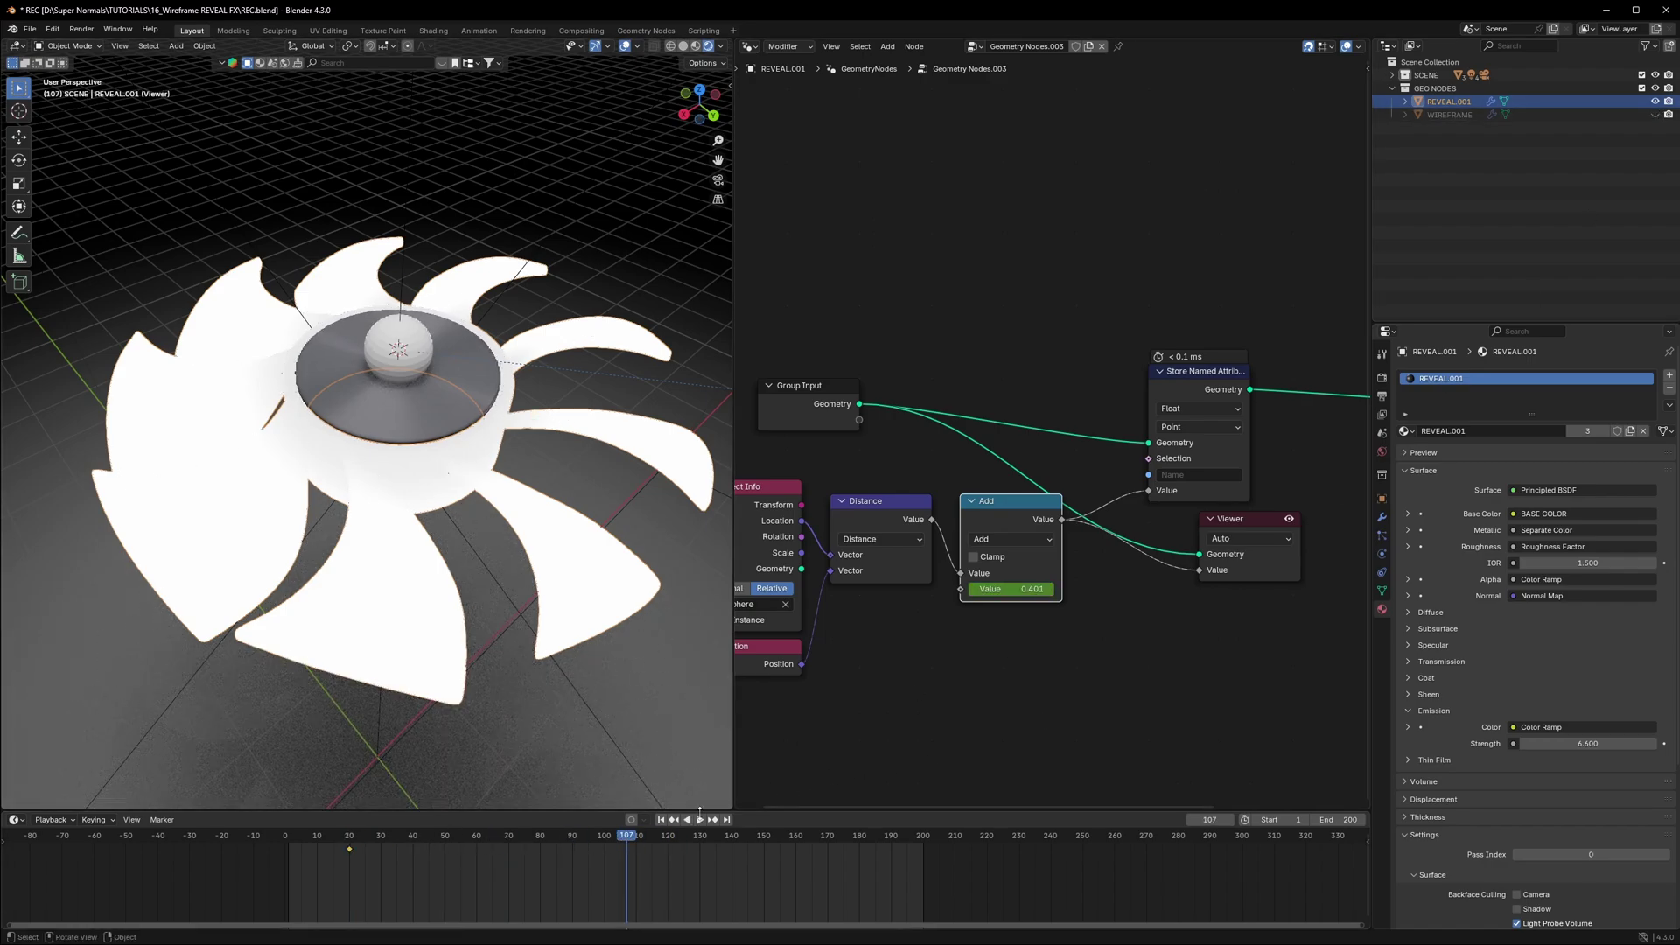
left_click_drag(626, 835, 636, 836)
left_click_drag(1011, 589, 872, 589)
key("i")
Step: Save the file and name the stored attribute GG in the Store Named Attribute node
left_click(1082, 657)
middle_click_drag(1081, 656, 988, 649)
key("ctrl+s")
left_click(1104, 467)
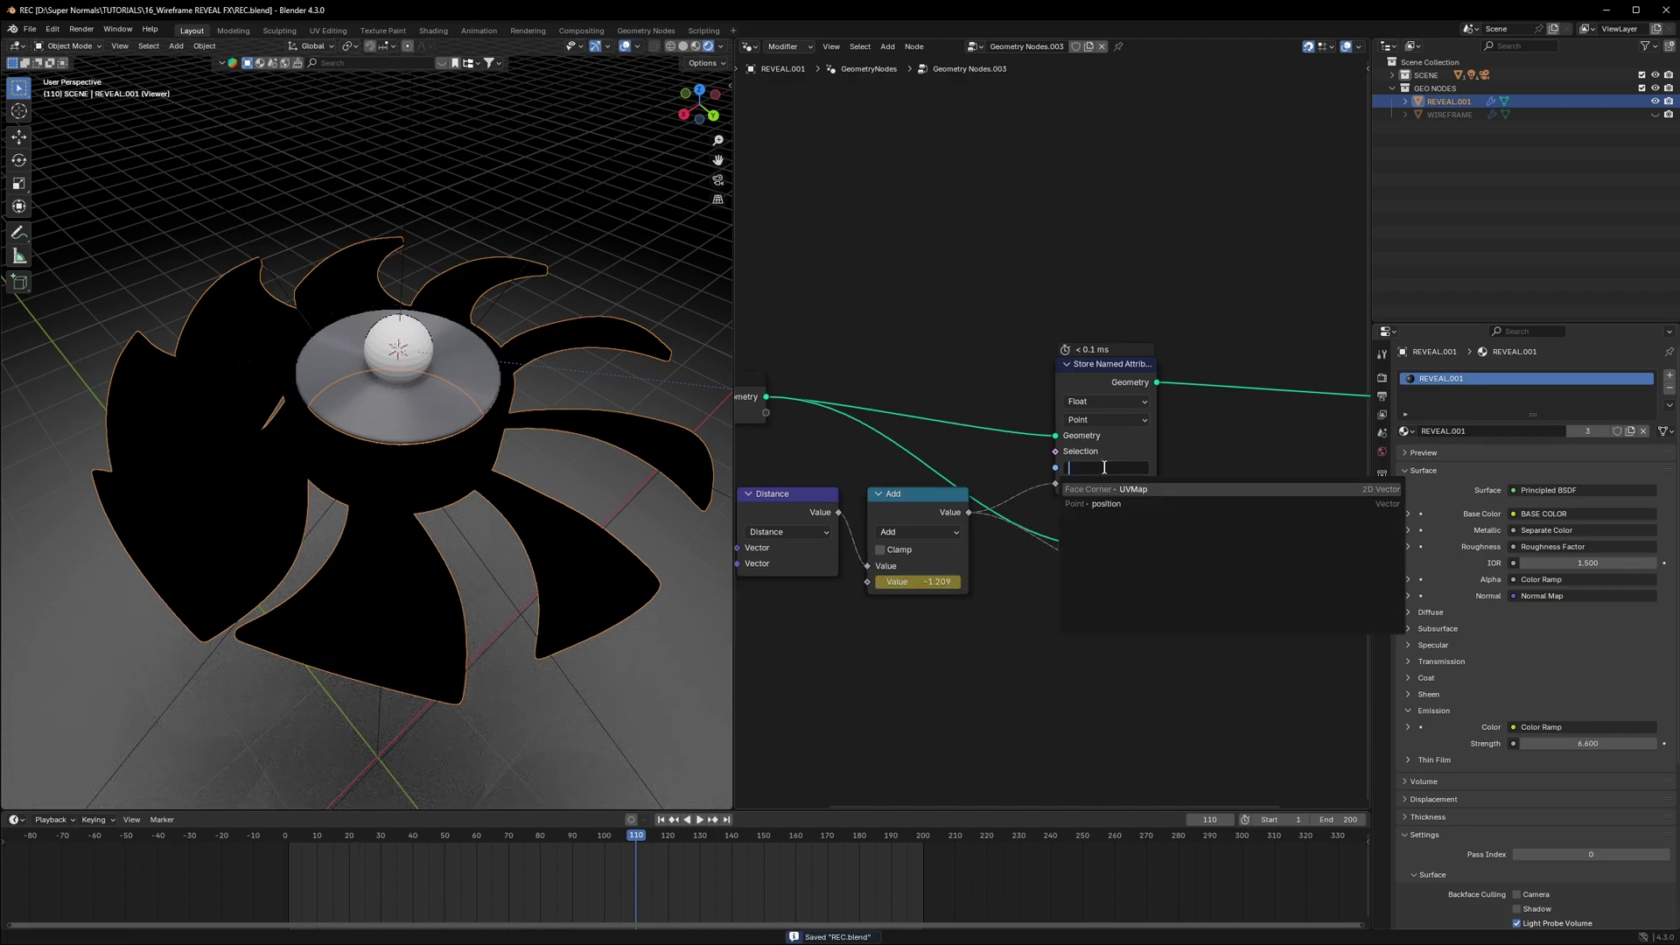
type("GG")
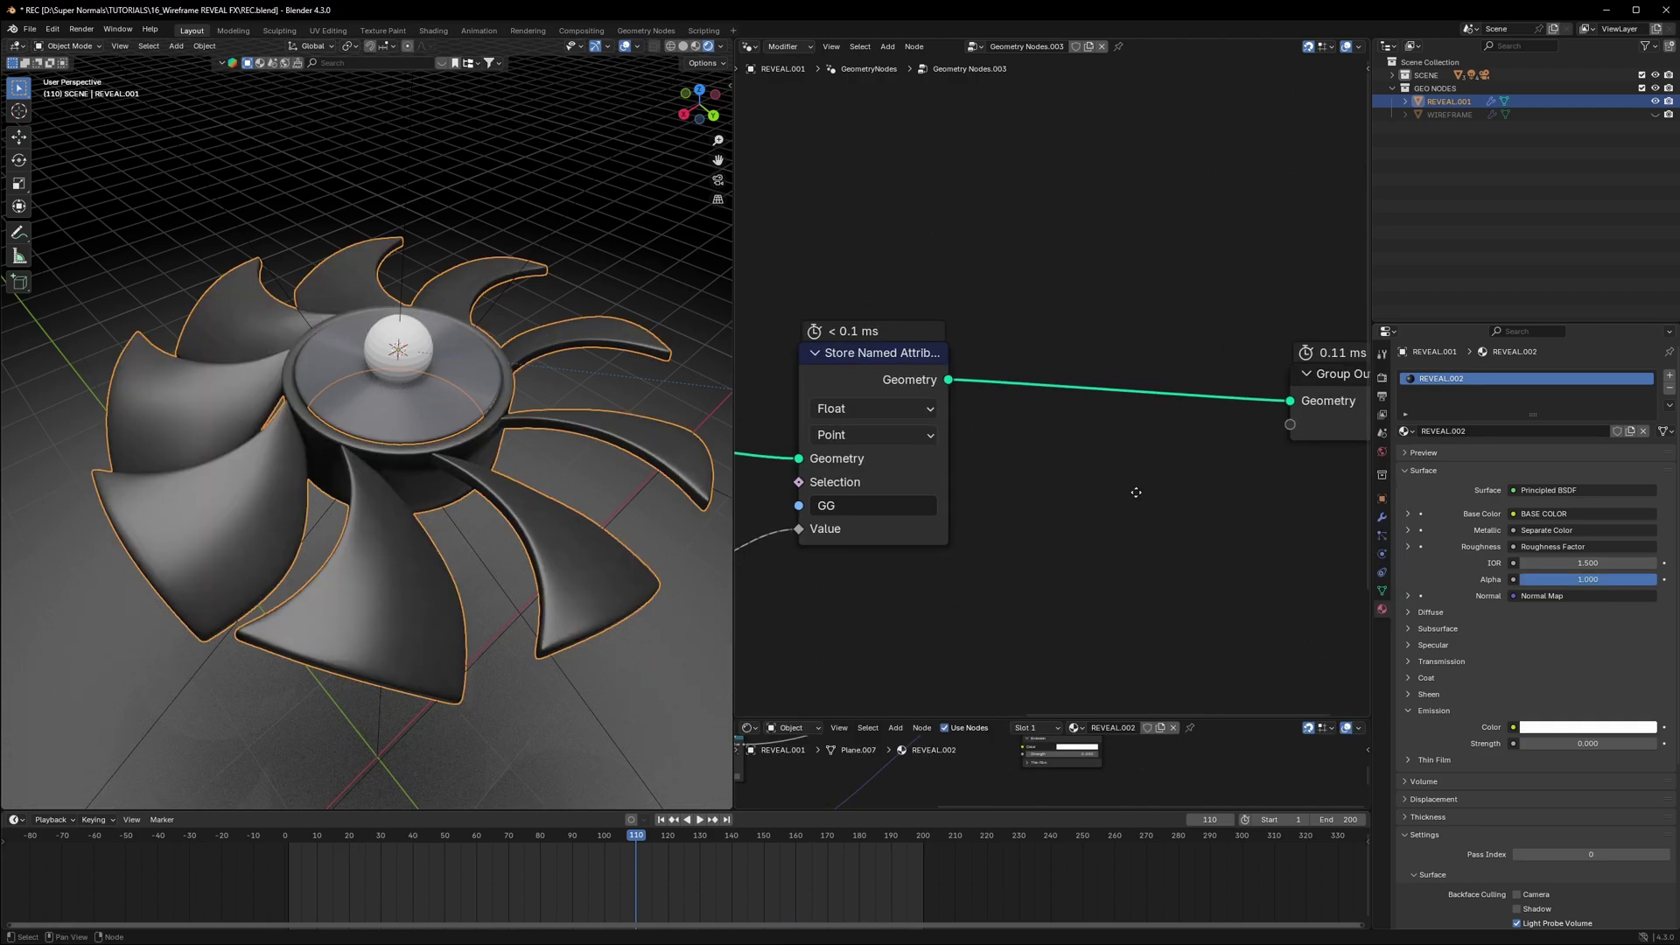
Step: Insert a Set Material node between Store Named Attribute and Group Output
key("shift+a")
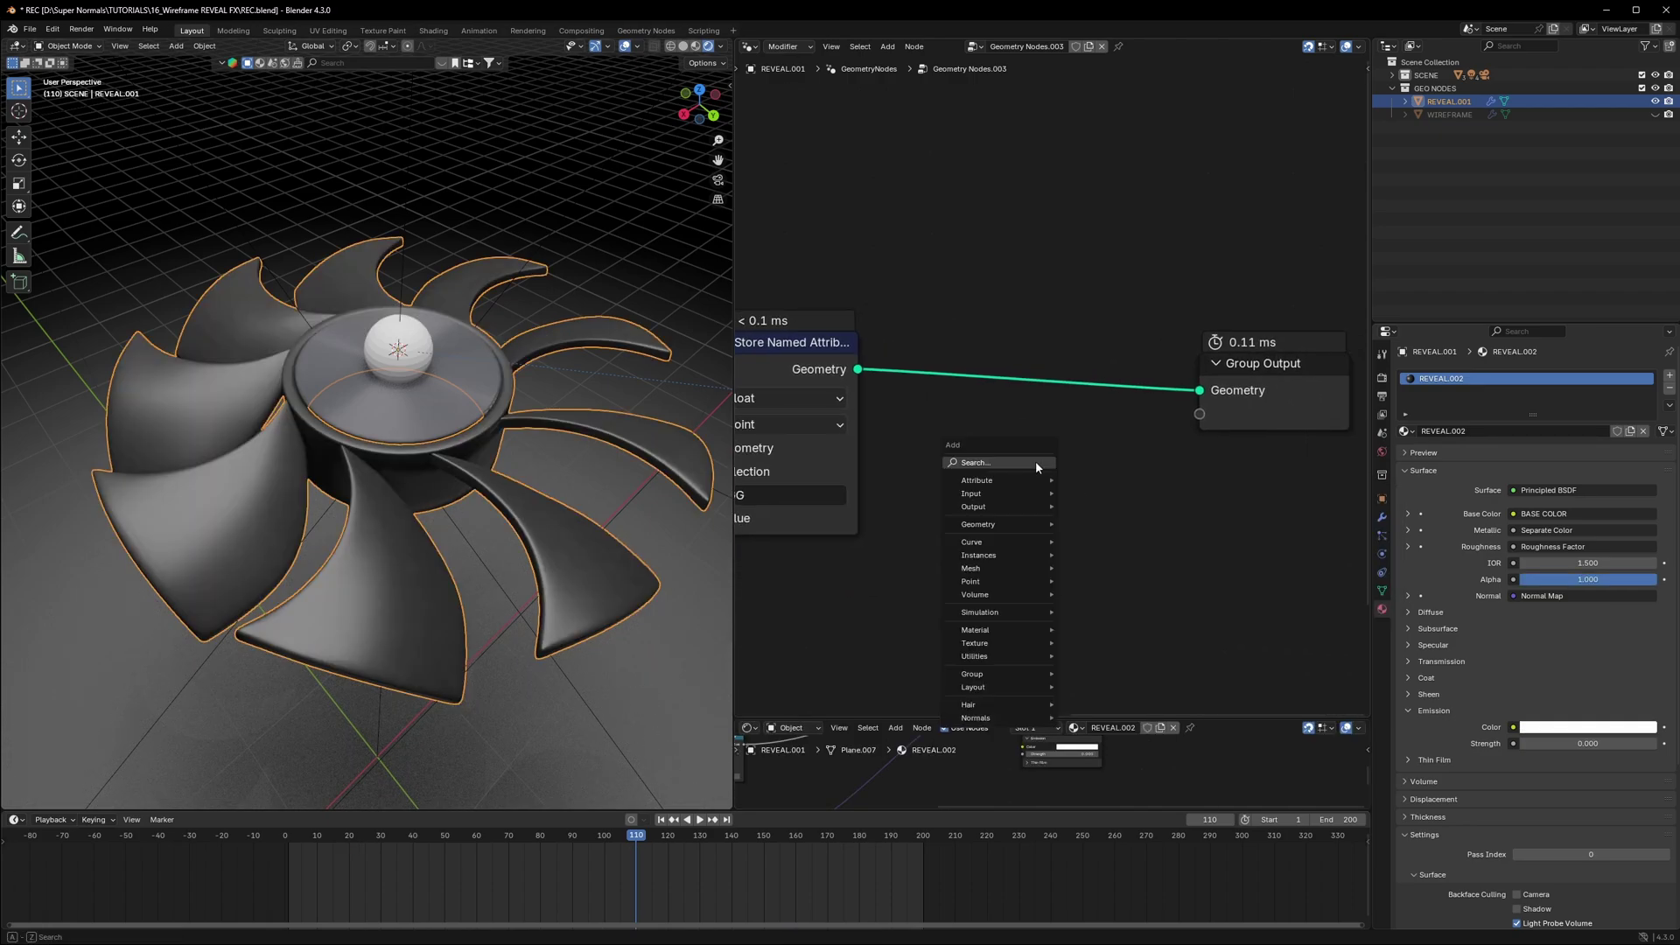
left_click(1036, 460)
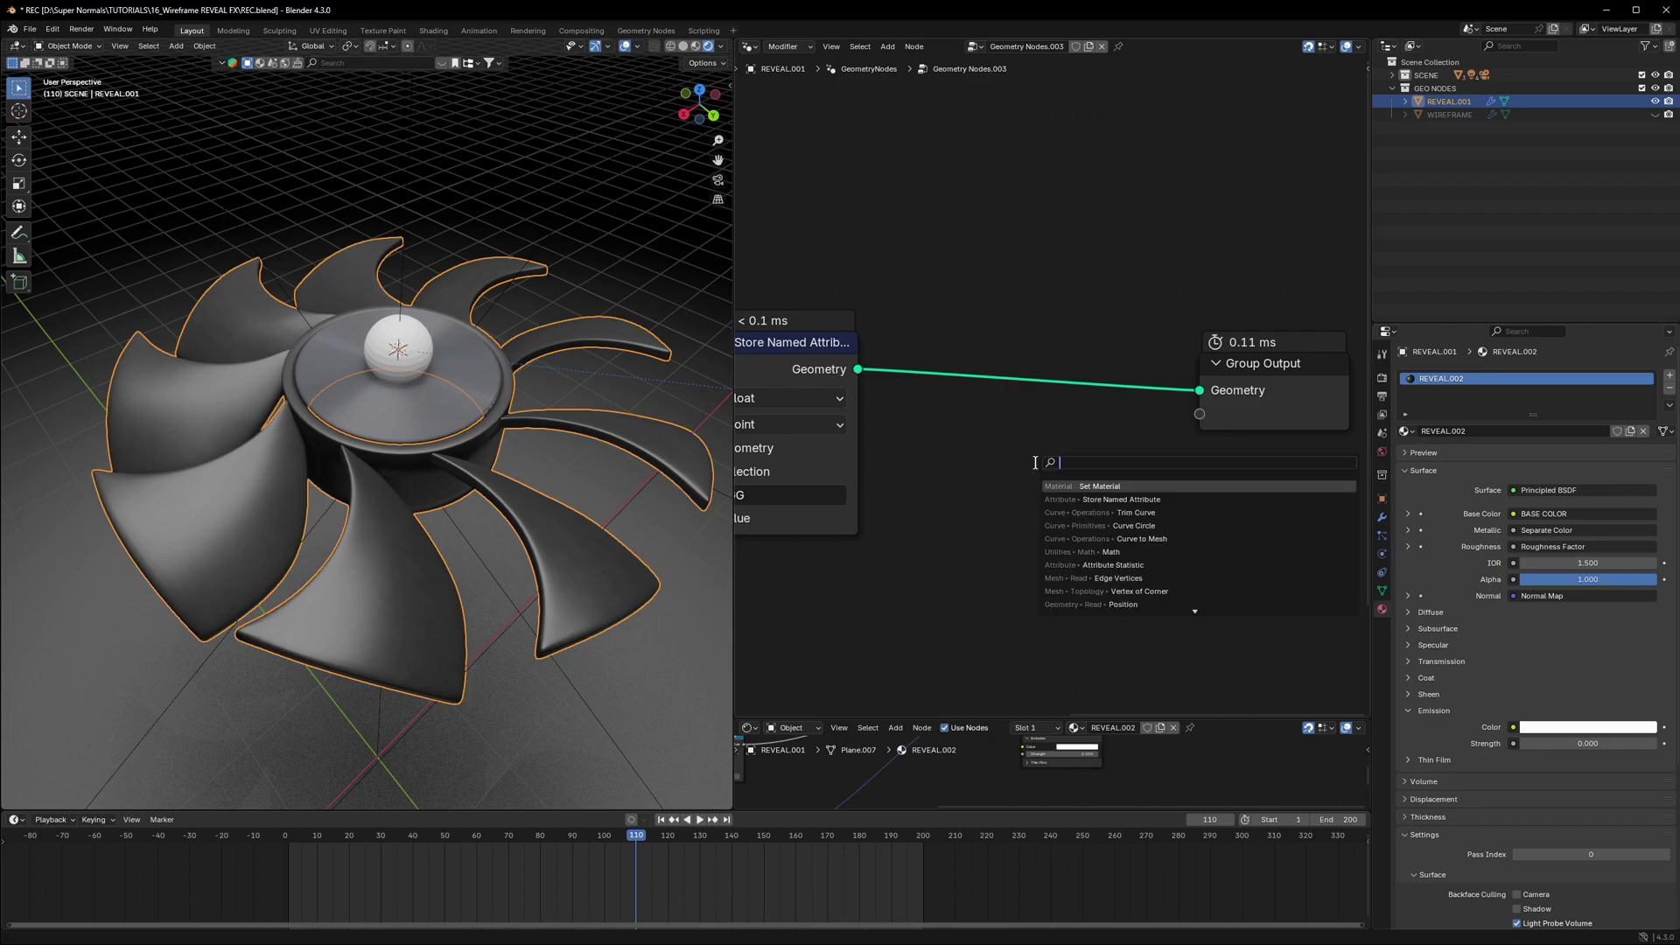
left_click(1104, 486)
left_click(967, 316)
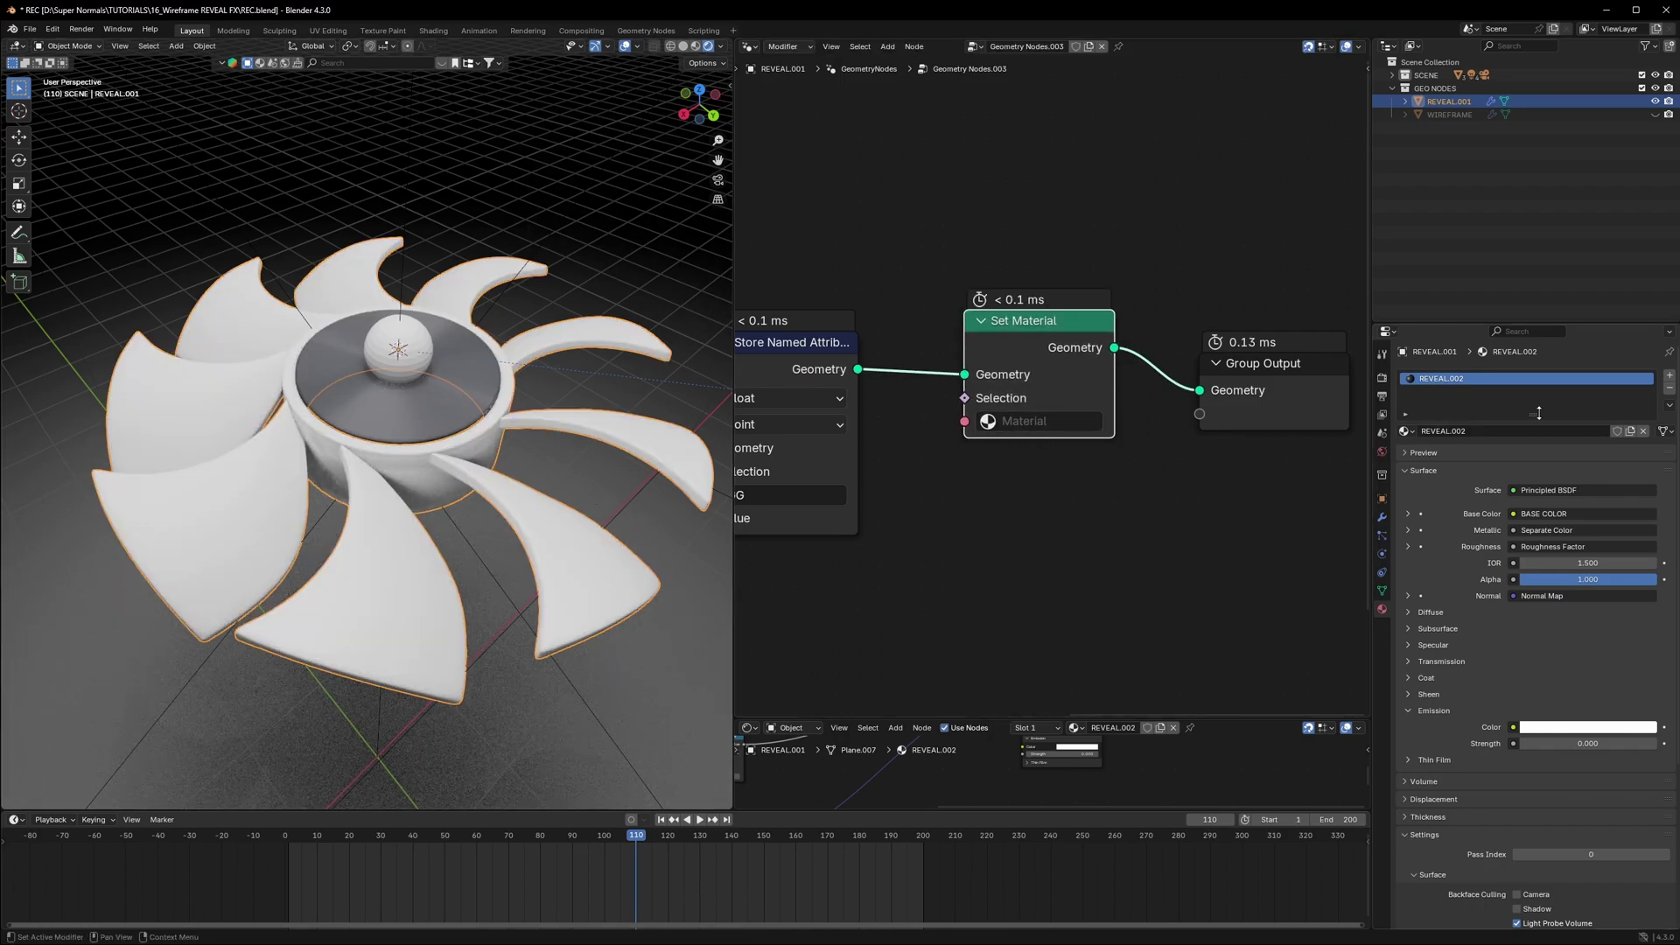
Step: Copy the material name REVEAL.002 and assign that material in the Set Material node
double_click(1441, 381)
key("ctrl+c")
left_click(1042, 428)
key("ctrl+v")
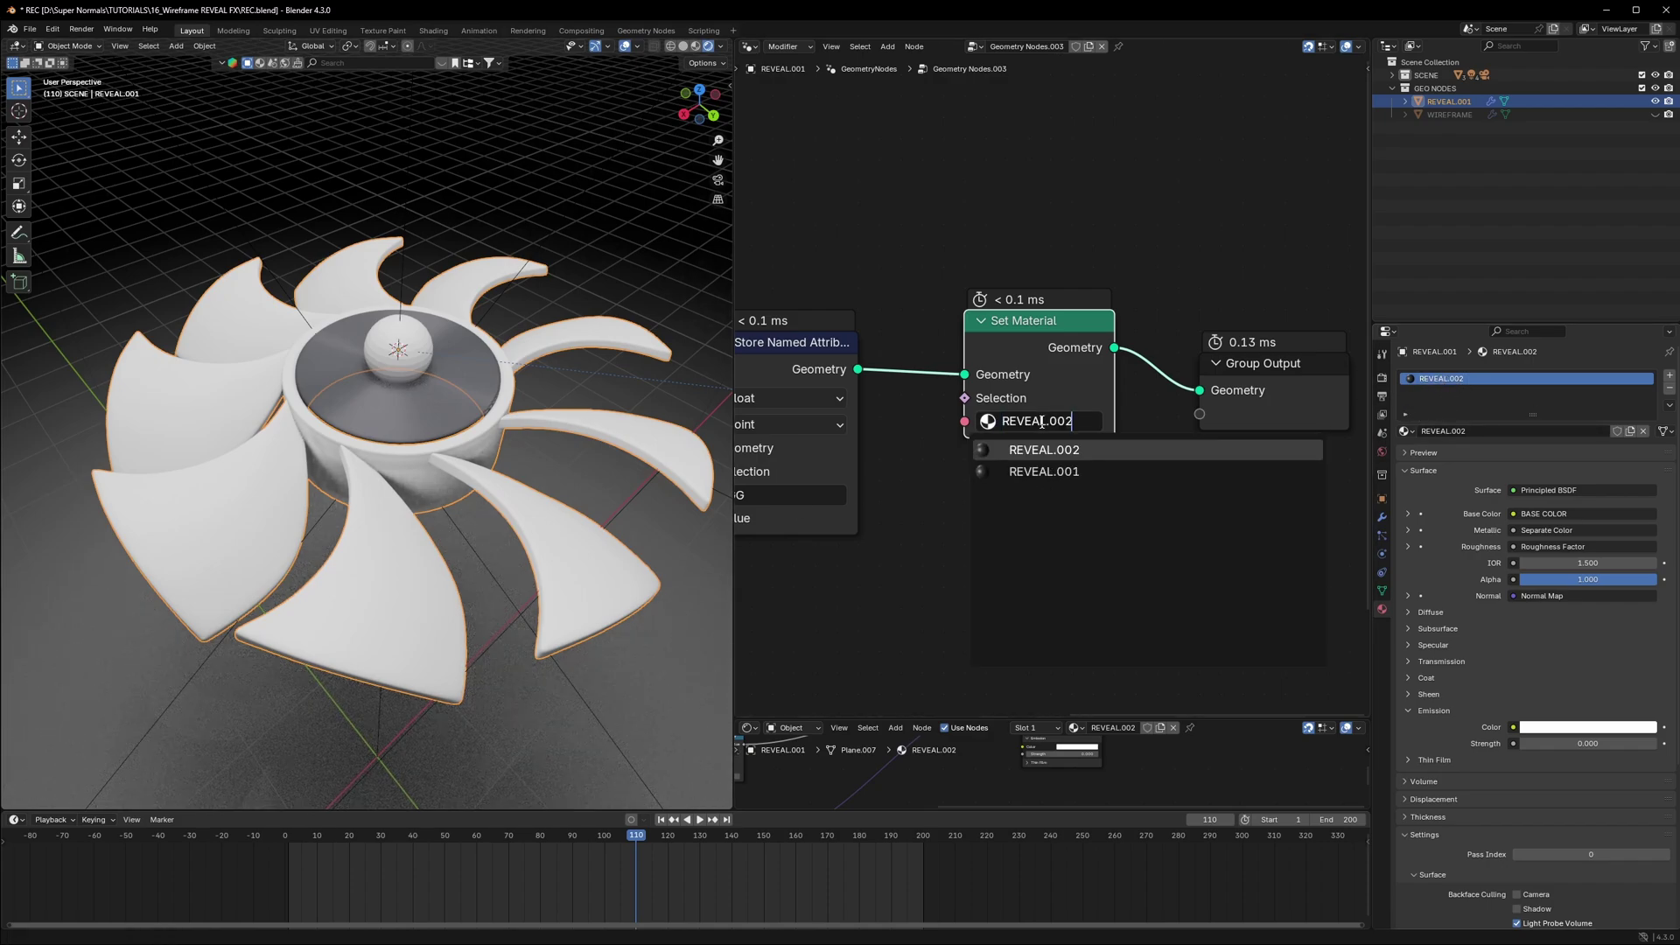
key("Return")
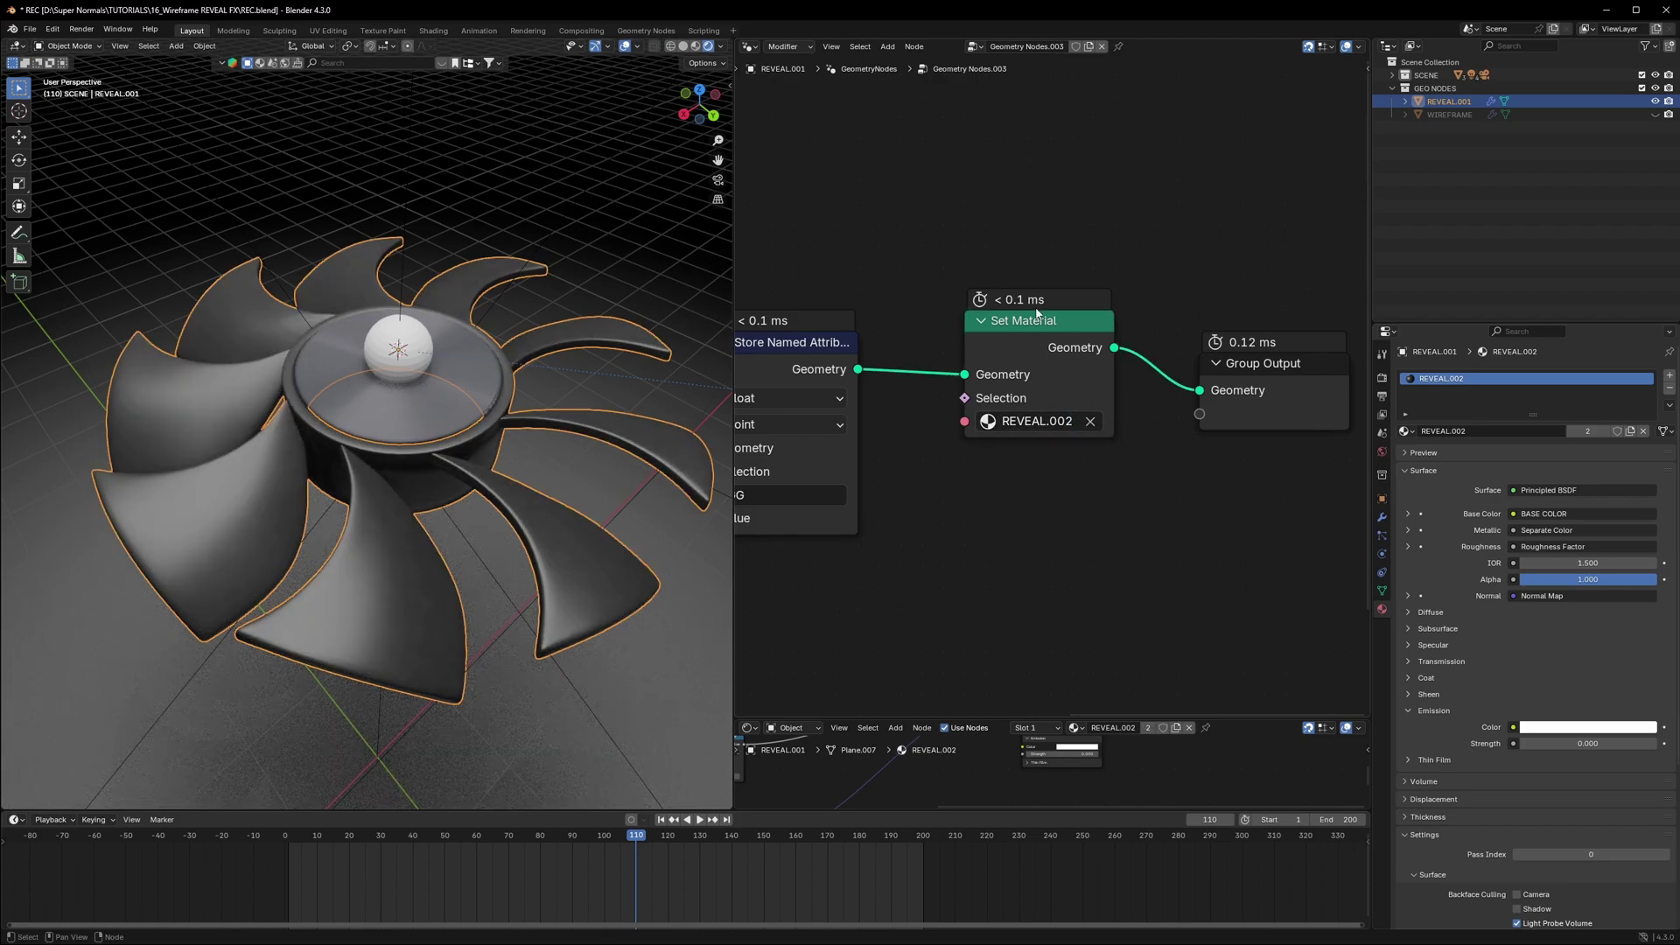
Step: Enlarge the shader editor area below the geometry nodes and bring REVEAL.002's Principled BSDF node into view
left_click_drag(1064, 719, 1059, 606)
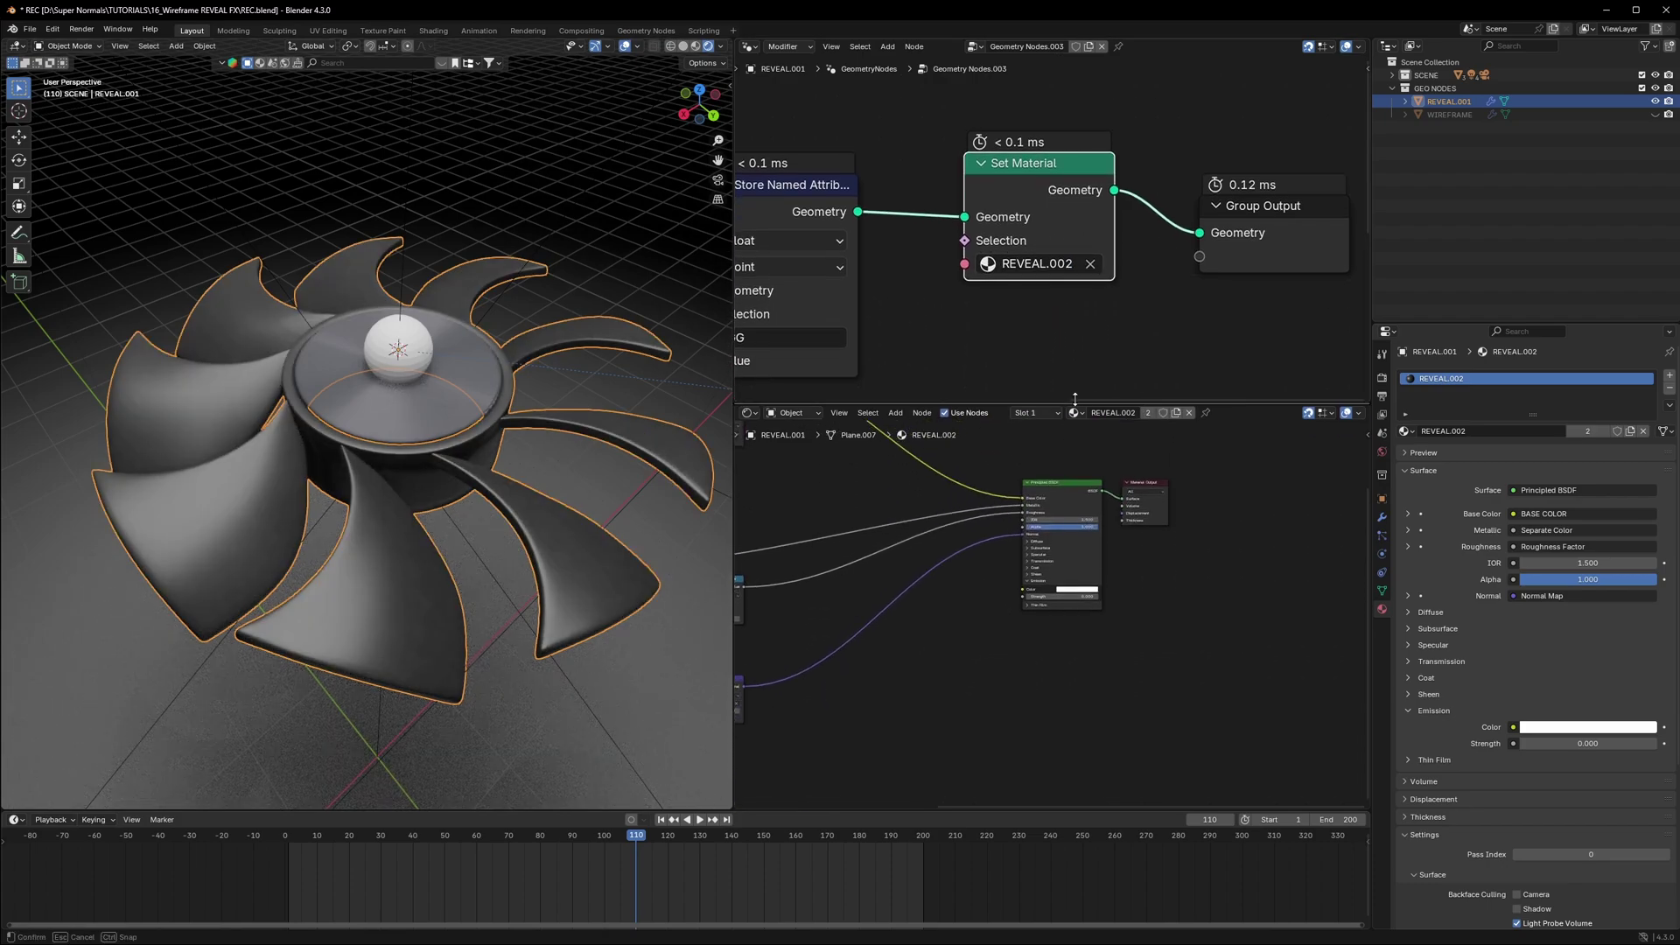
left_click_drag(1076, 396, 1075, 374)
scroll(1143, 542, "up", 3)
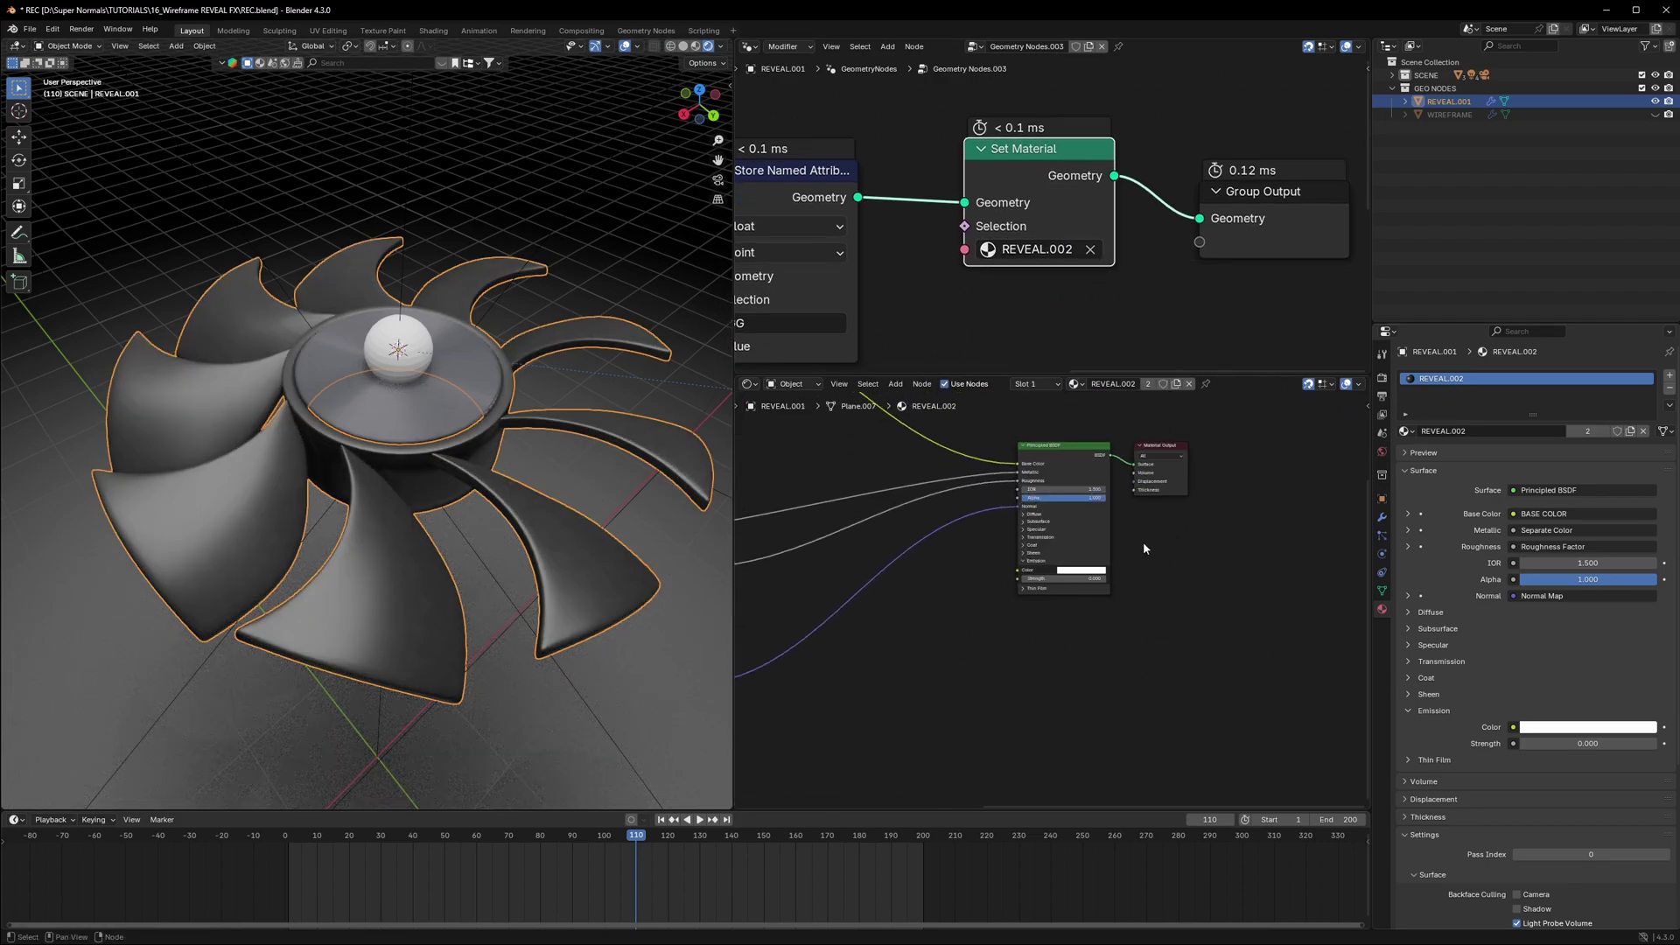
left_click(750, 383)
left_click(805, 513)
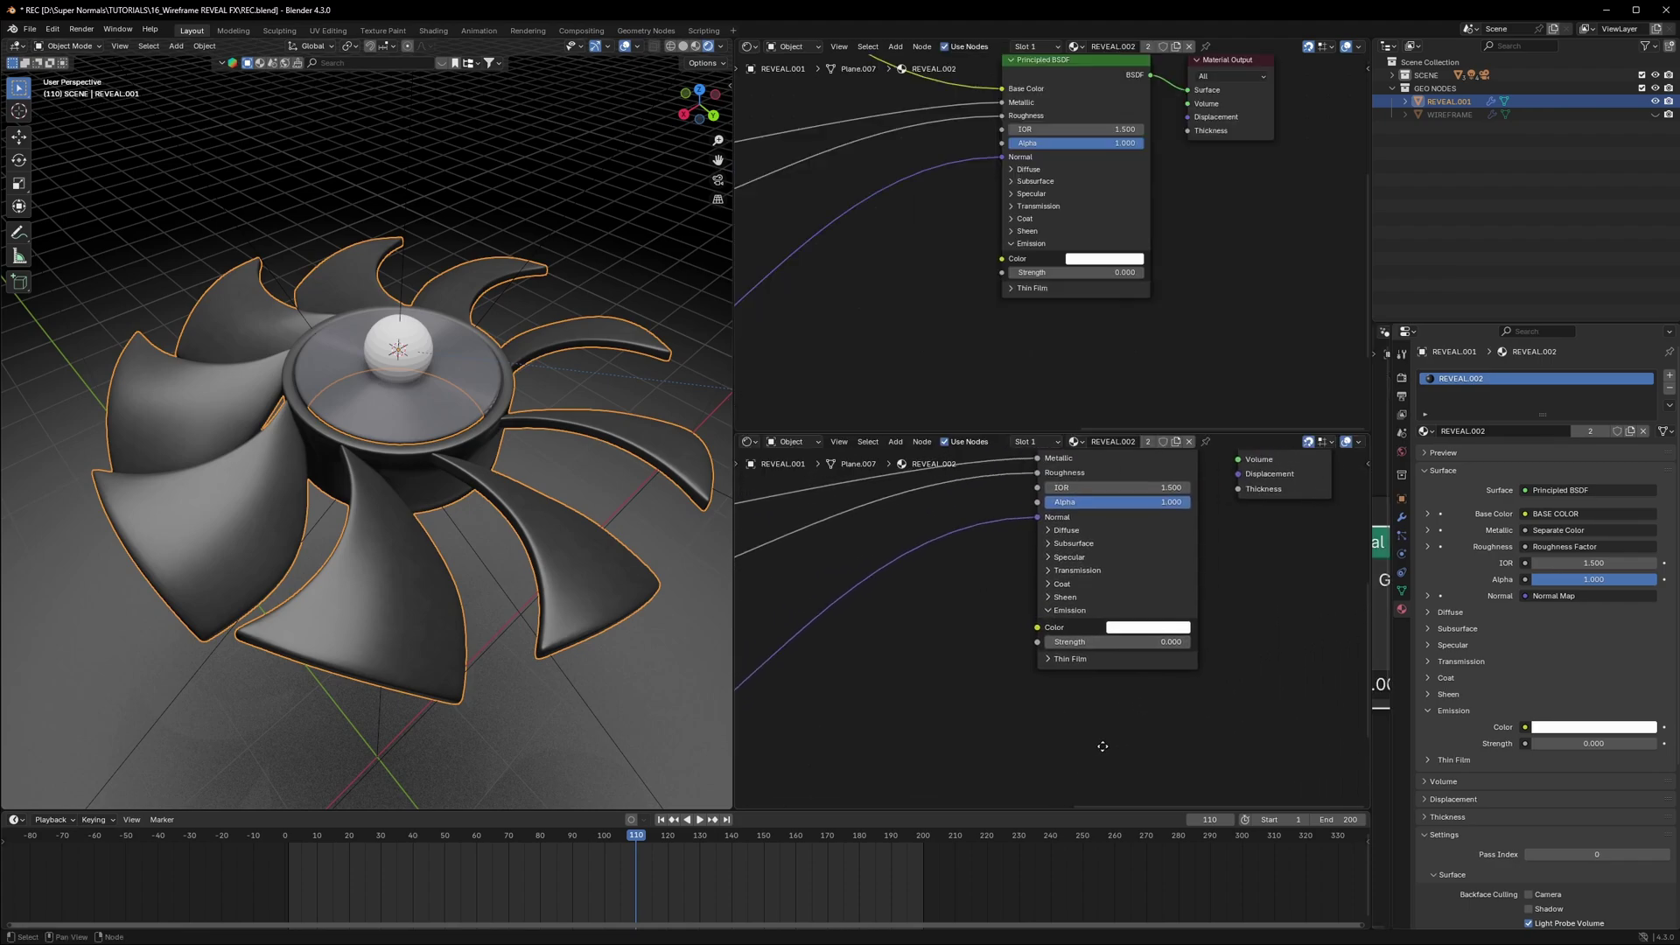
scroll(1063, 495, "up", 2)
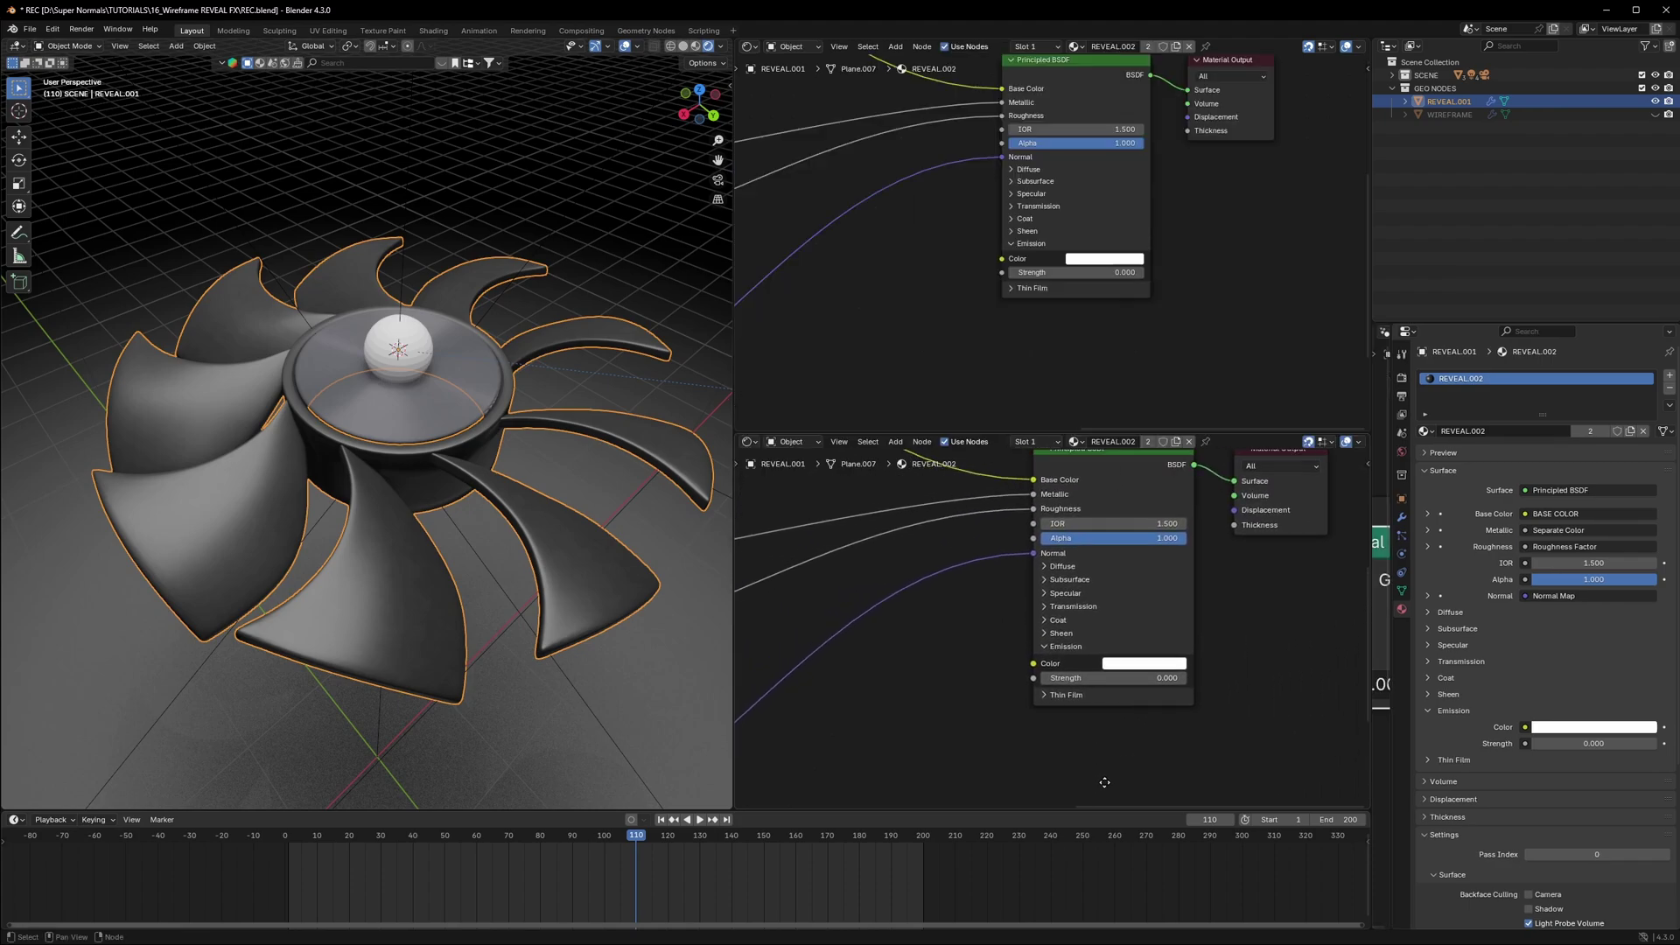
scroll(1013, 575, "down", 2)
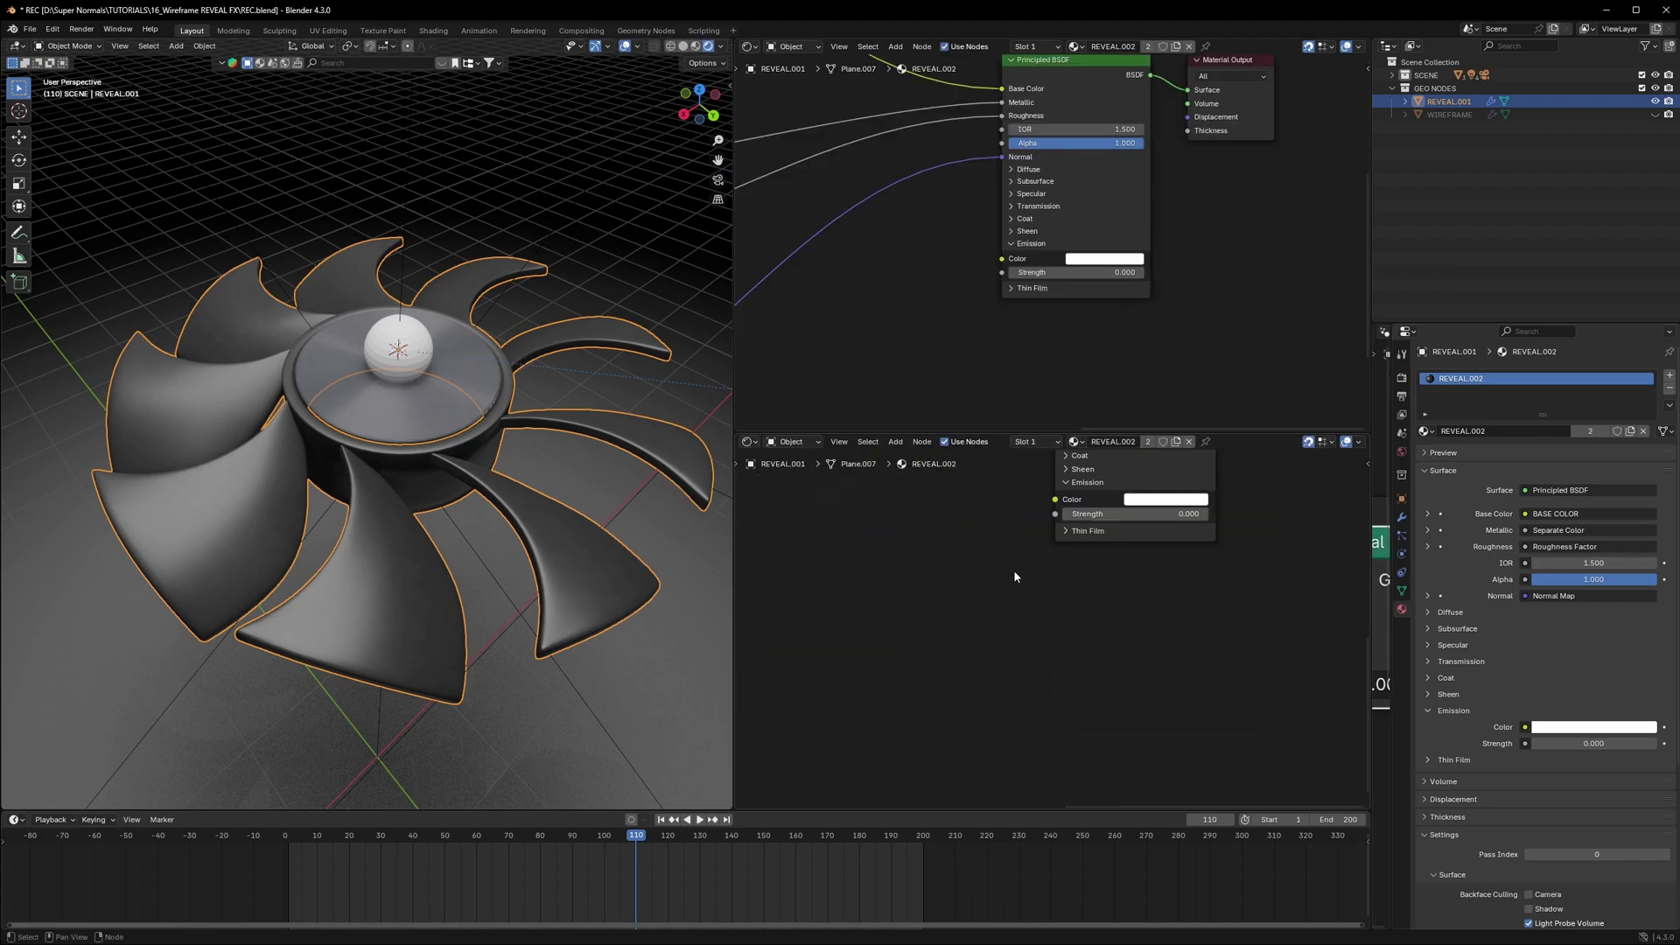
Step: Add an Attribute node named GG to the REVEAL.002 material and return the upper editor to geometry nodes
key("shift+a")
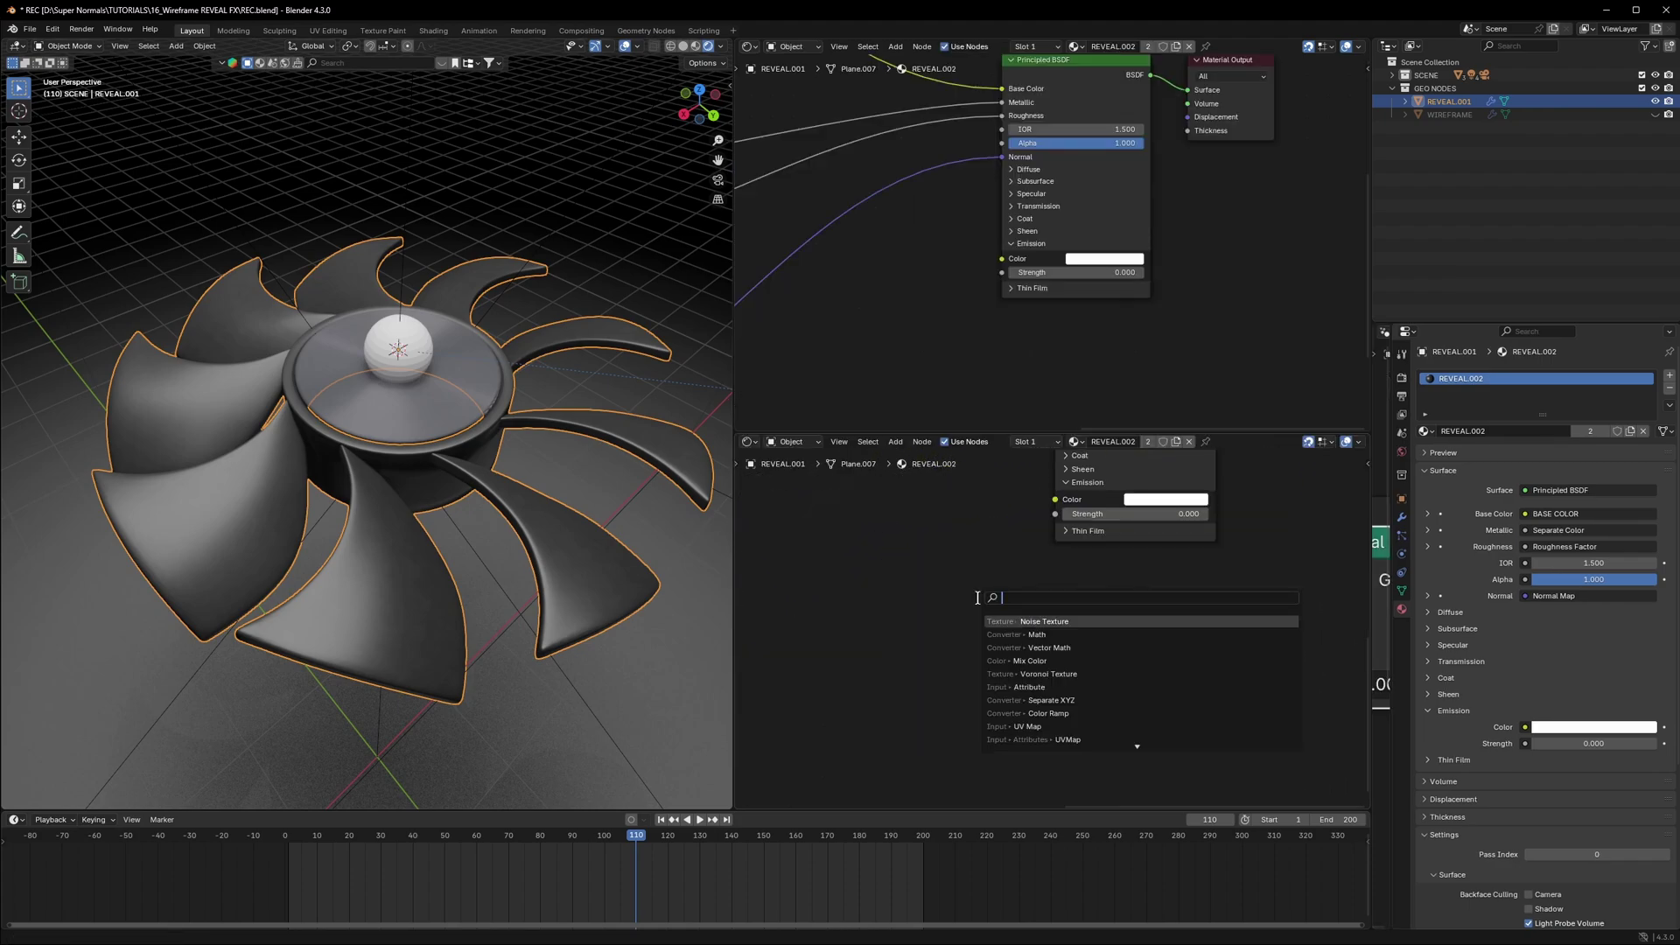
type("attribut")
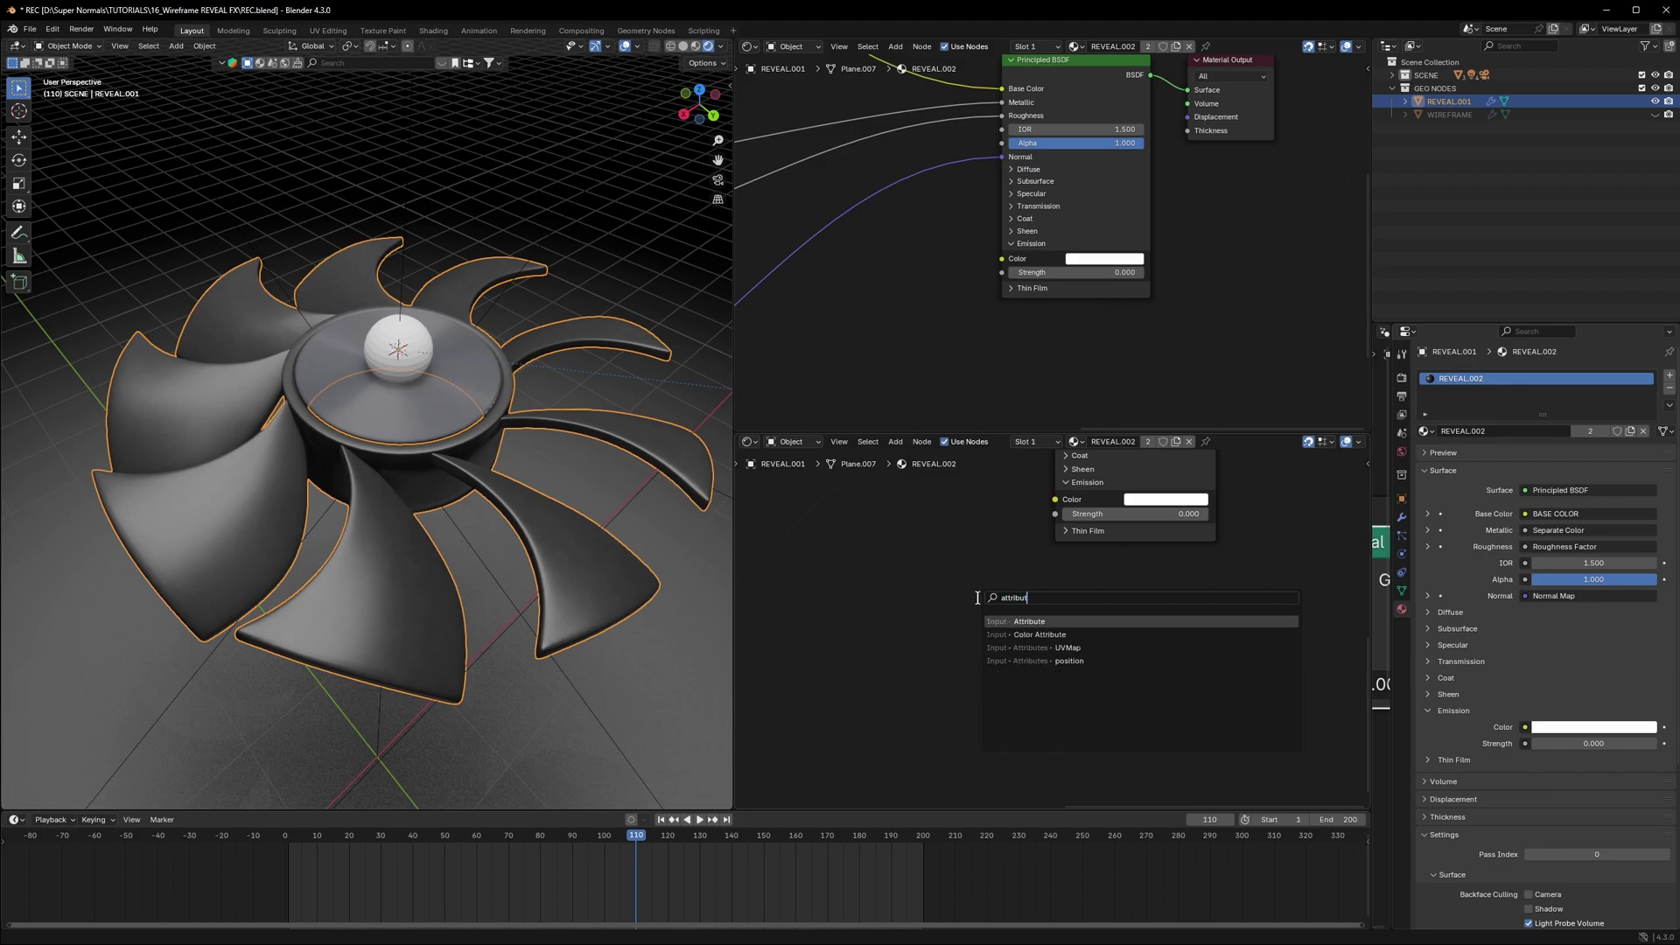
key("Return")
left_click(980, 671)
type("GG")
key("Return")
key("shift+F3")
middle_click_drag(834, 360, 1073, 356)
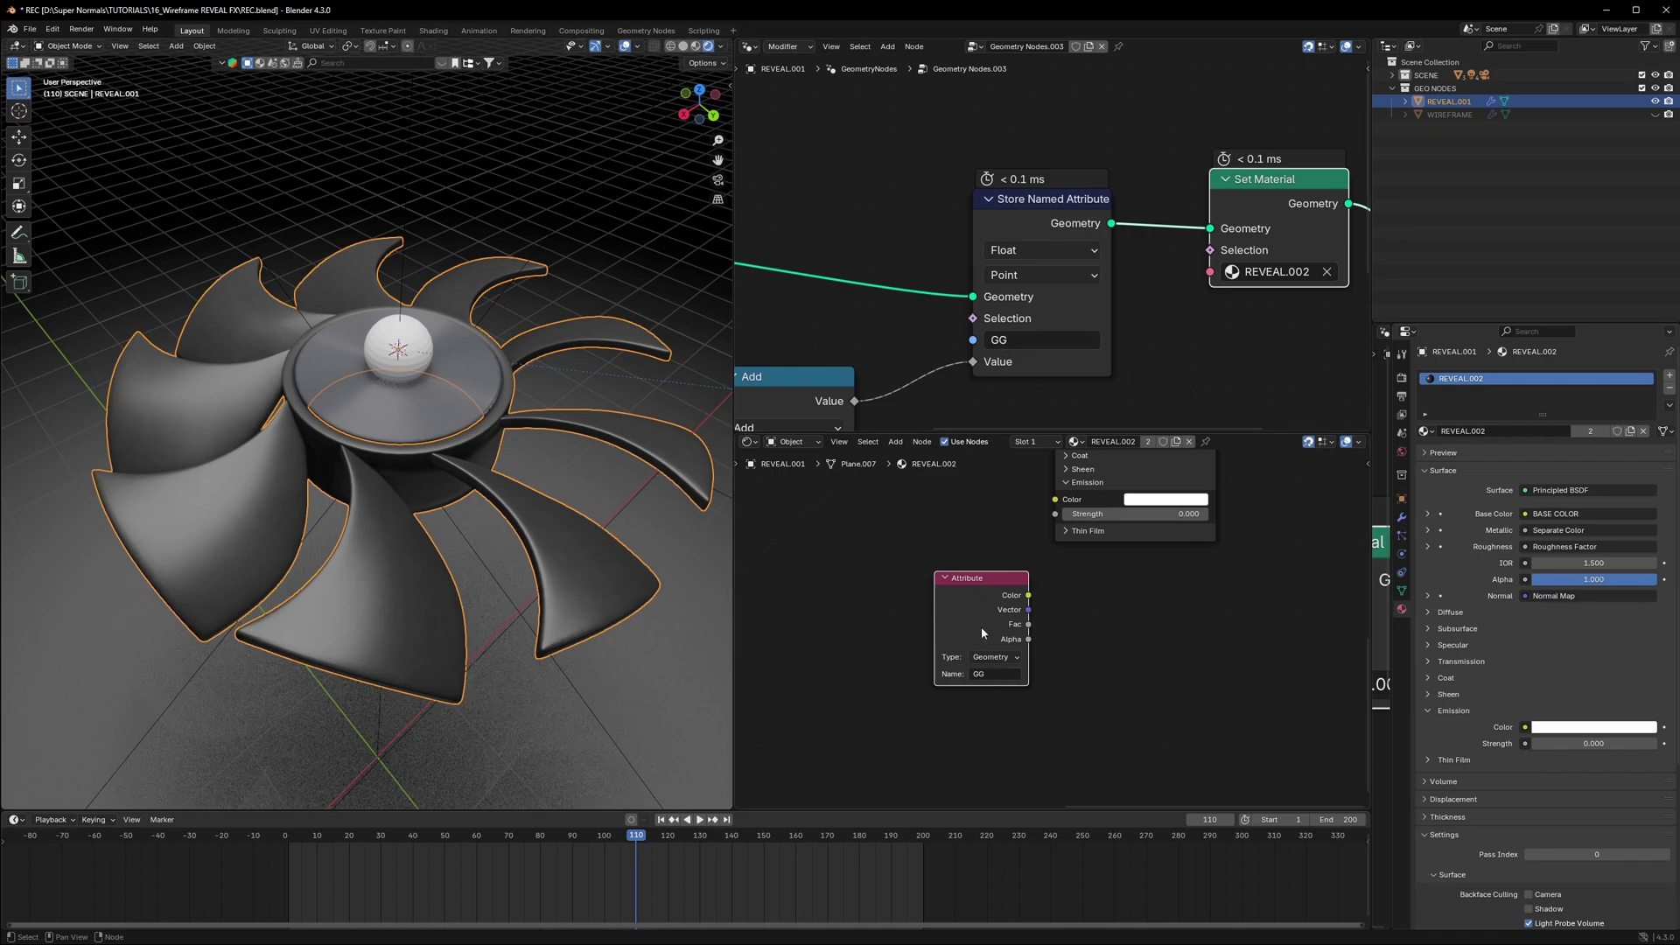
Step: Connect the Attribute node's Fac to the Principled BSDF's Alpha and play the animation from the start
left_click_drag(980, 622, 899, 609)
scroll(945, 604, "down", 4)
middle_click_drag(953, 594, 993, 676)
scroll(977, 636, "up", 4)
scroll(993, 676, "down", 2)
left_click_drag(991, 692, 1074, 495)
key("shift+Left")
key("space")
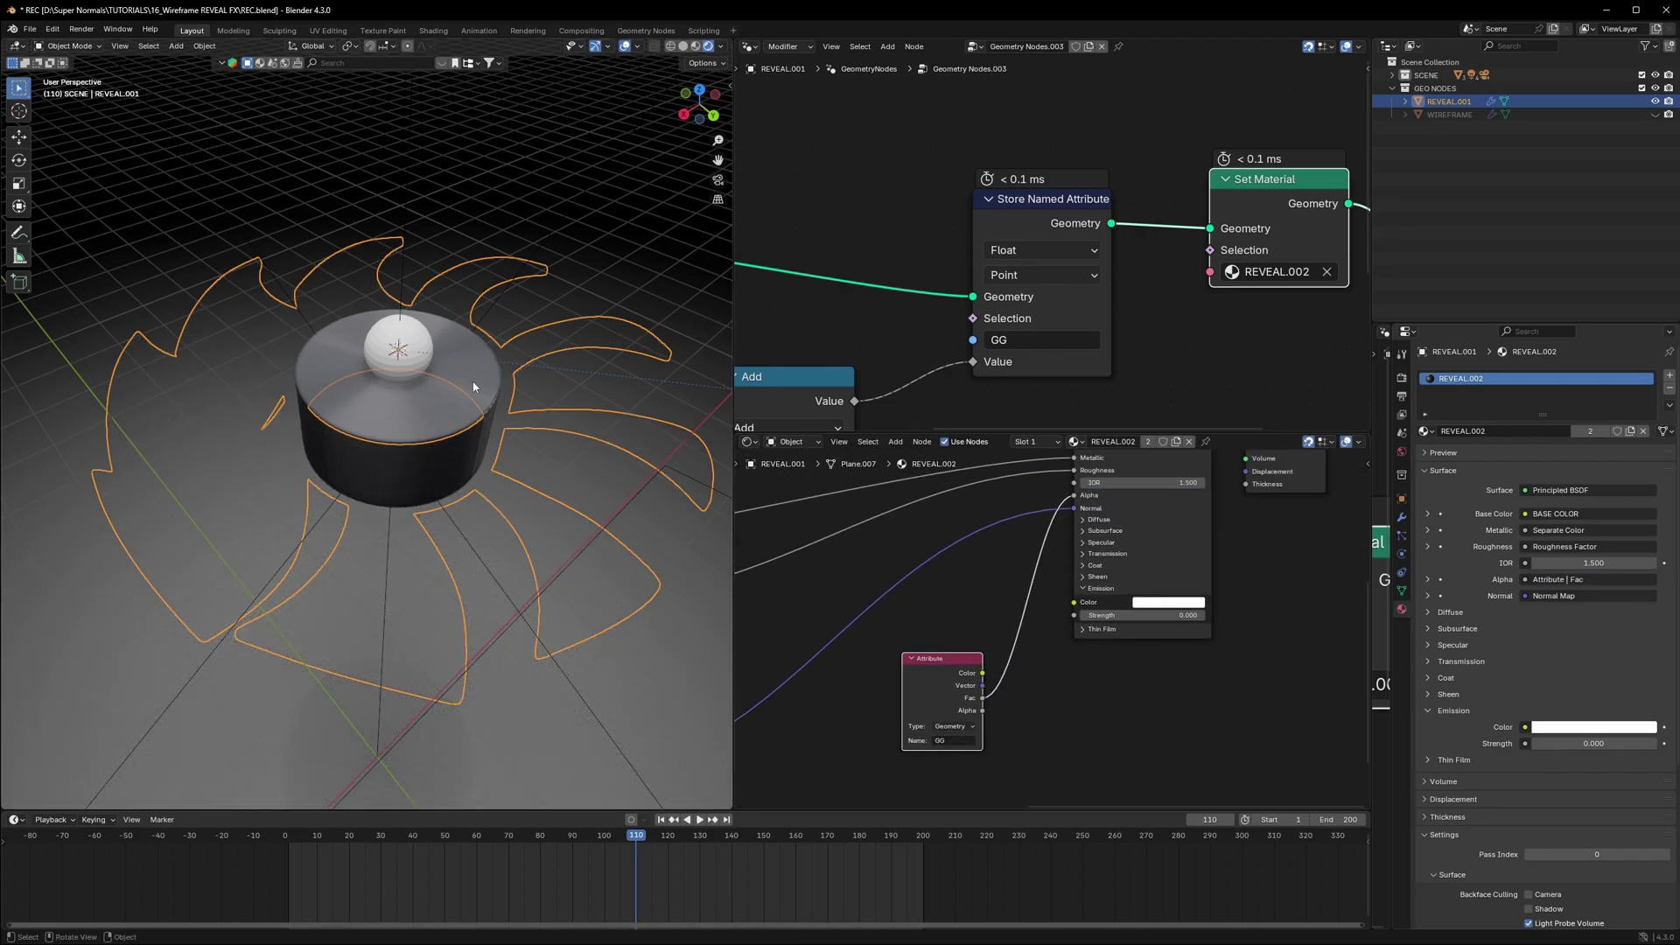
key("space")
Step: Insert a Color Ramp between the Attribute's Fac and Alpha and pull its white stop close to the black stop
scroll(937, 648, "up", 2)
key("shift+a")
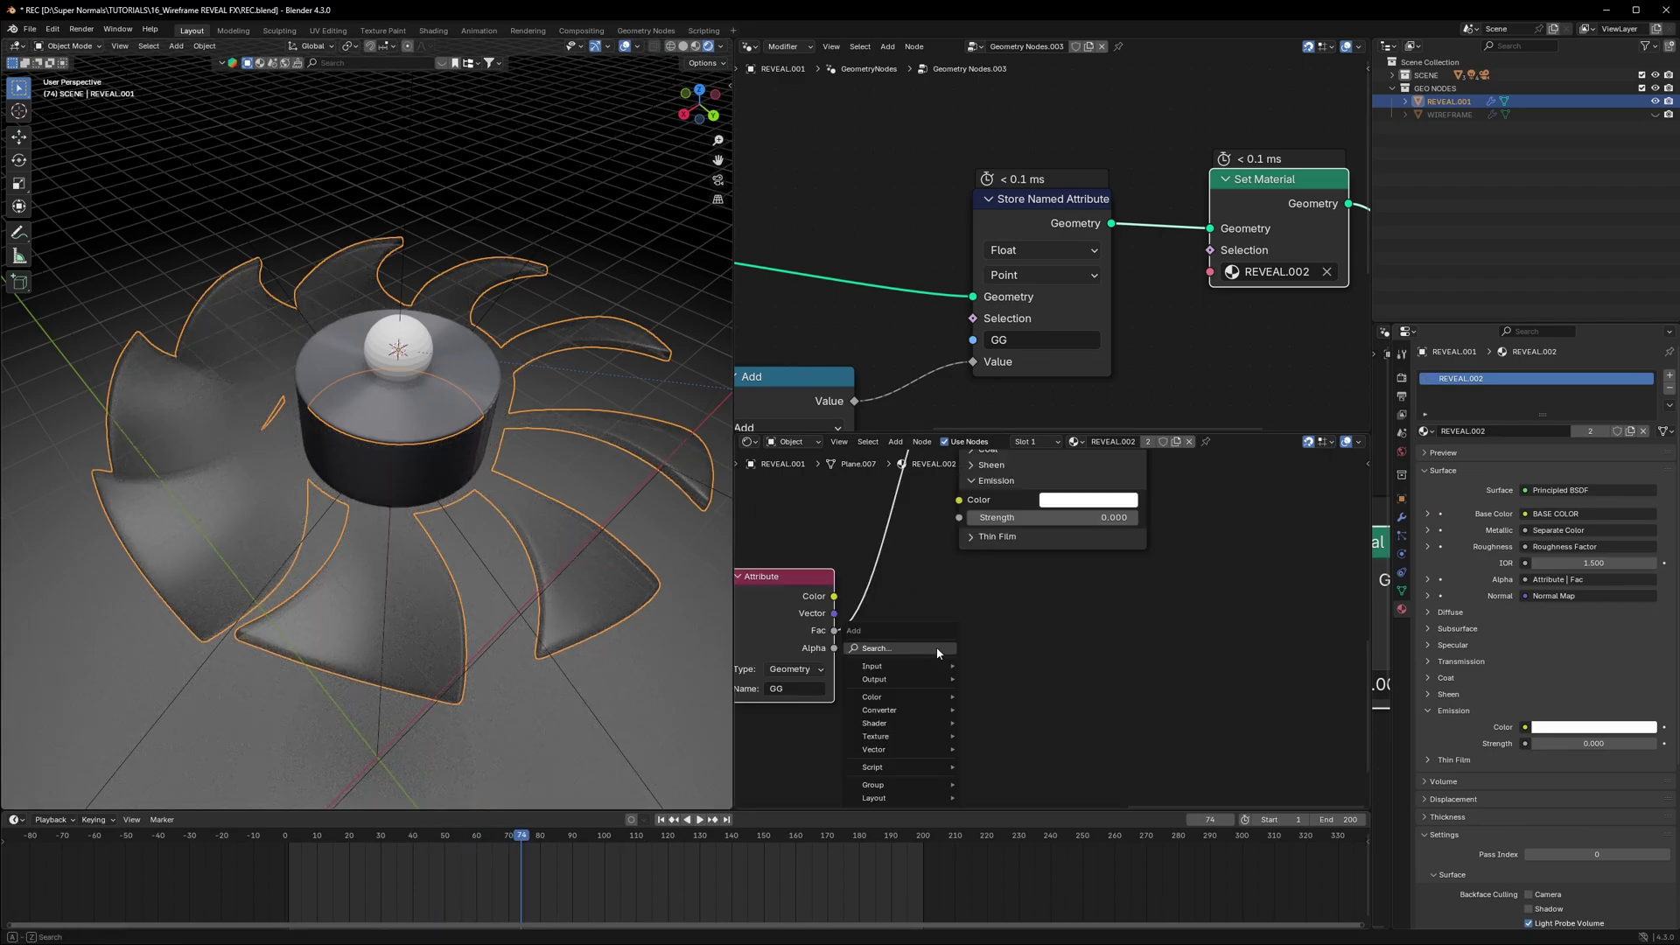
type("colo")
left_click(989, 685)
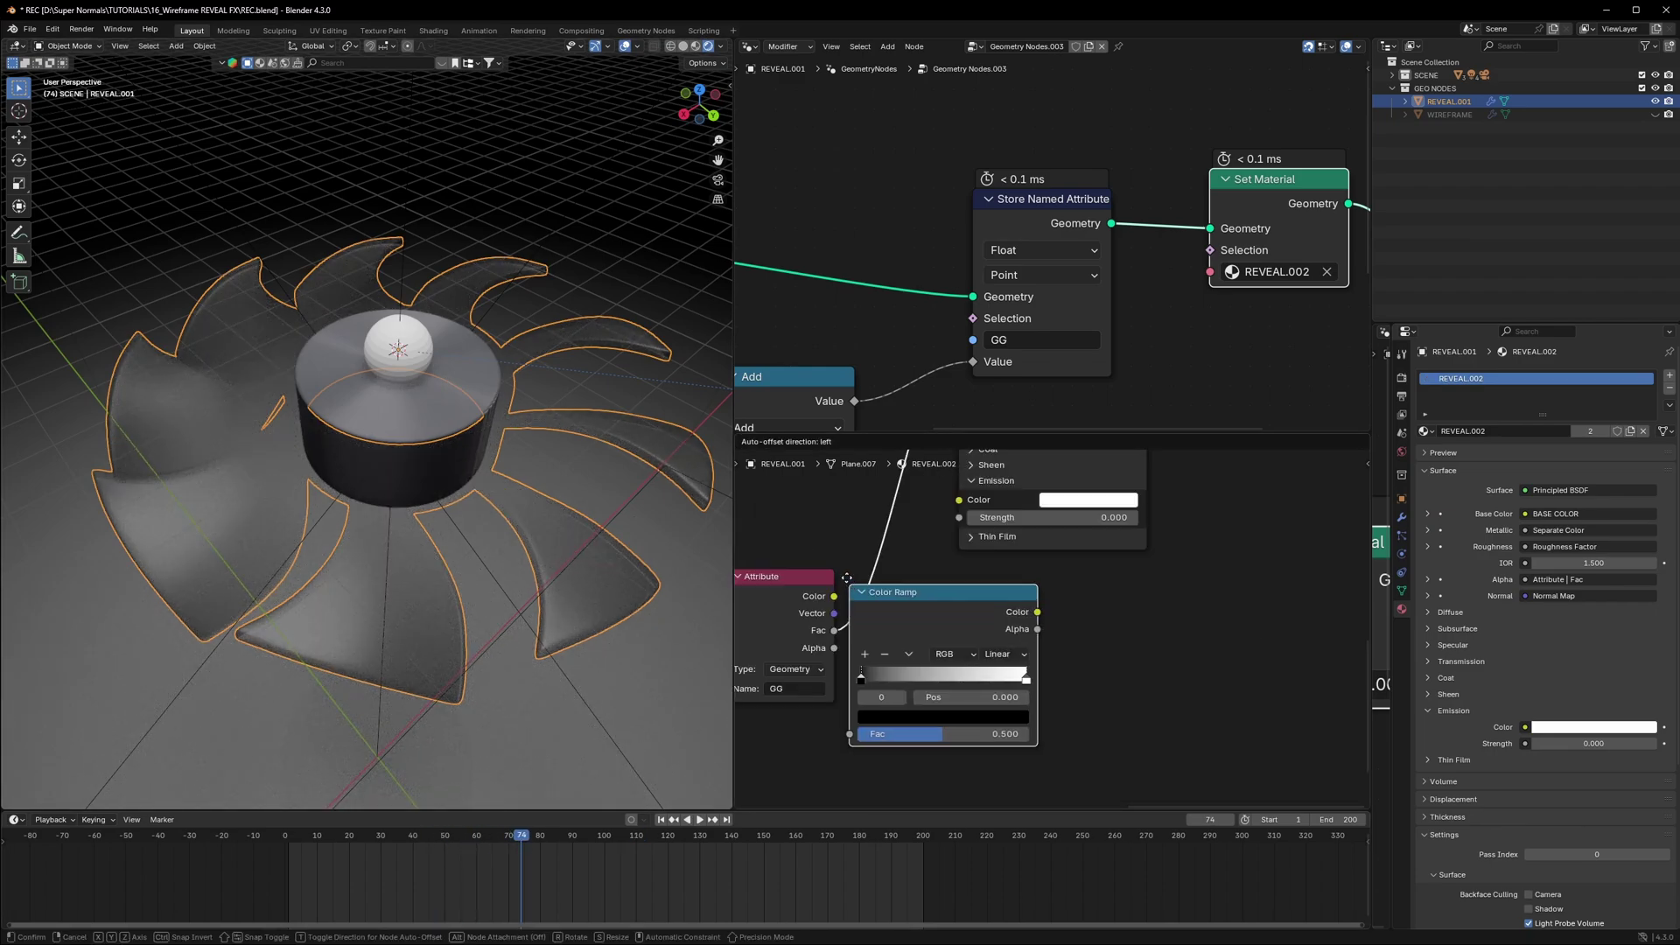
left_click(854, 601)
mouse_move(1101, 700)
left_mouse_down()
mouse_move(958, 699)
mouse_move(975, 698)
left_mouse_up()
scroll(1080, 742, "down", 2)
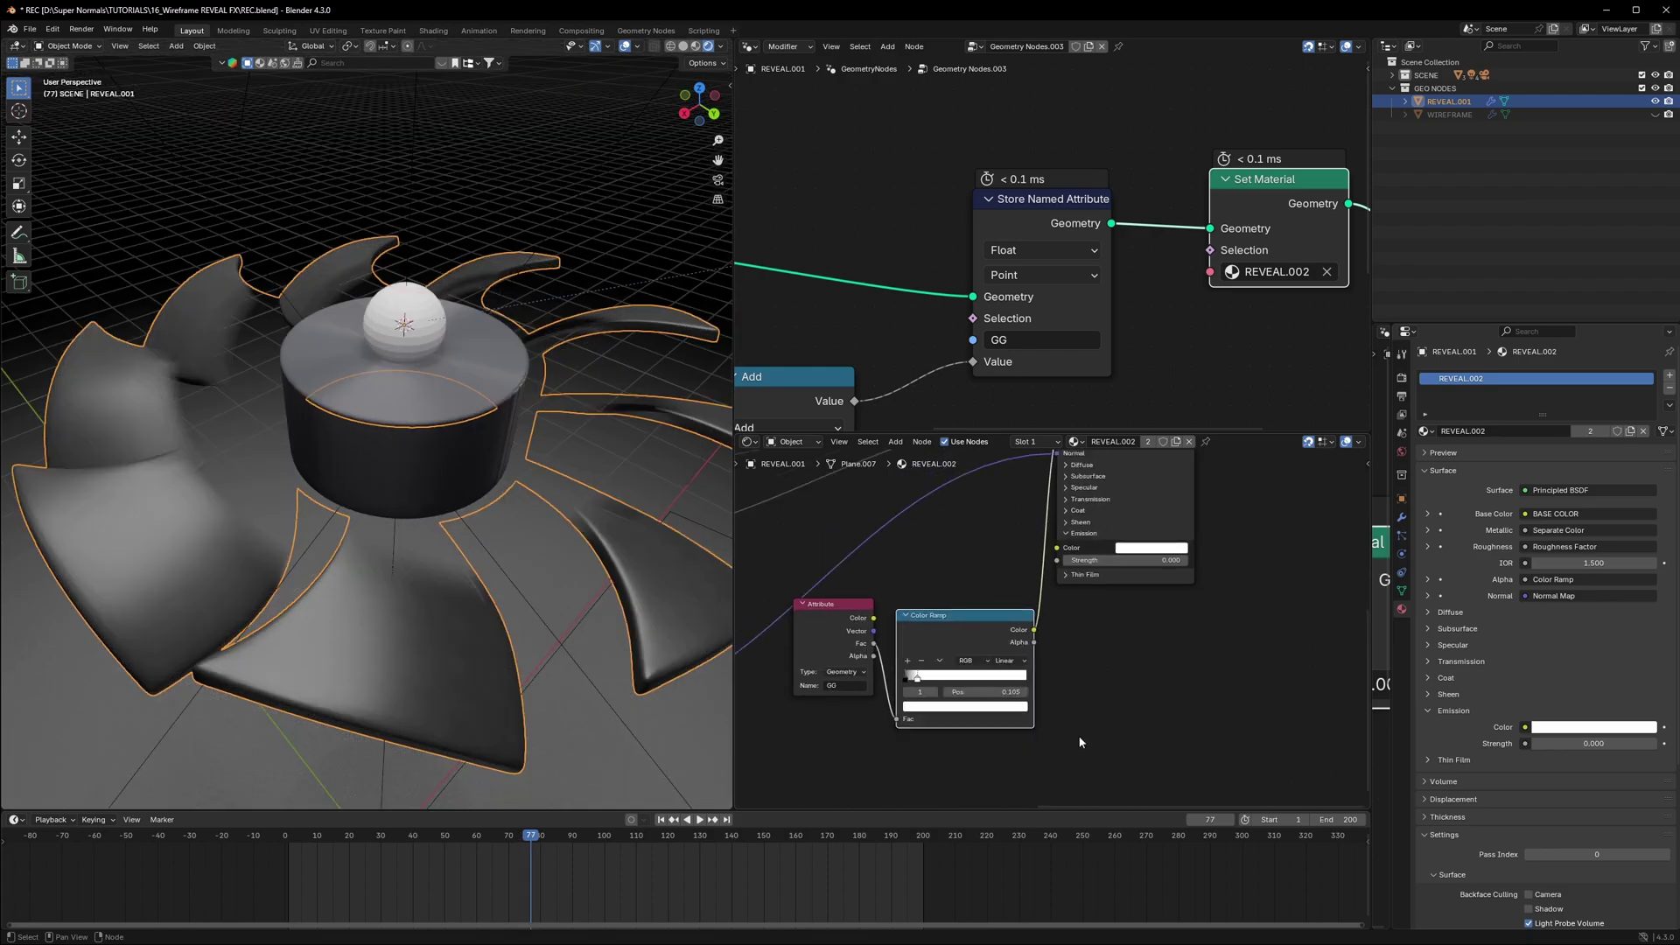
Step: Duplicate the Attribute and Color Ramp nodes and connect the copied ramp to the Principled BSDF's Emission Color
left_click_drag(1080, 742, 807, 620)
key("shift+d")
left_click(924, 748)
scroll(1109, 670, "down", 1)
left_click_drag(1145, 744, 1172, 729)
left_click_drag(1056, 573, 1056, 569)
Step: Set the Principled BSDF's Emission Strength to 5
middle_click_drag(1056, 569, 1026, 490)
left_click(1101, 502)
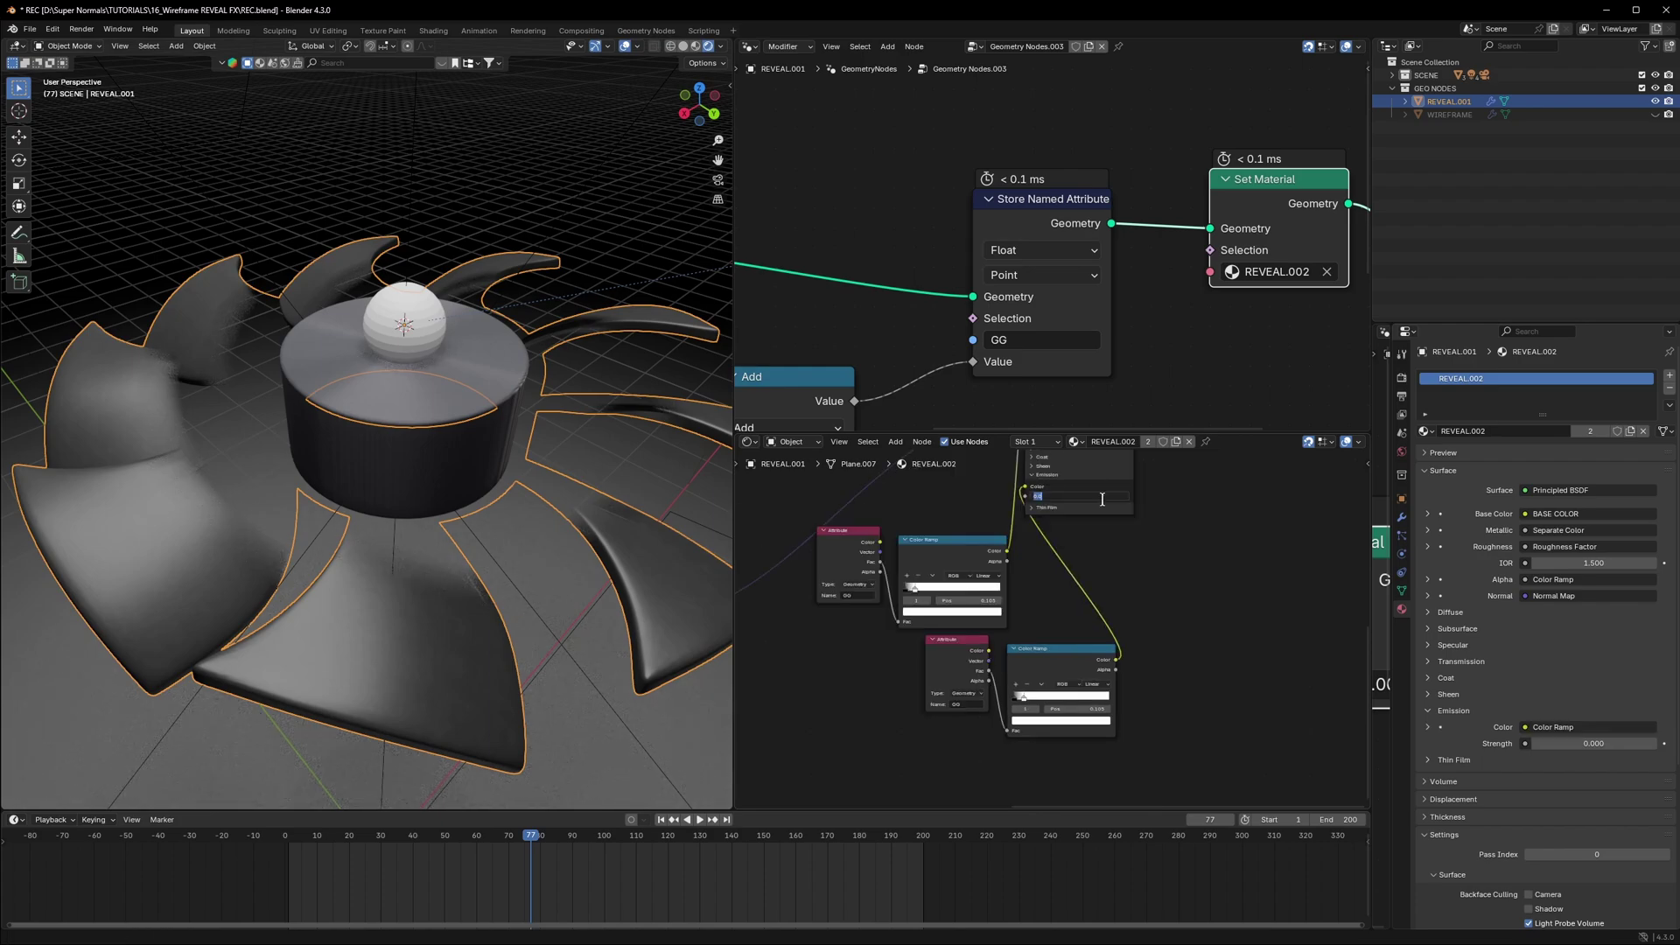
type("5")
key("Return")
Step: Adjust the Color Ramp stops so Alpha goes from white to black and Emission Color from black to white
scroll(954, 582, "up", 4)
left_click_drag(786, 517, 821, 523)
middle_click_drag(1031, 649, 996, 547)
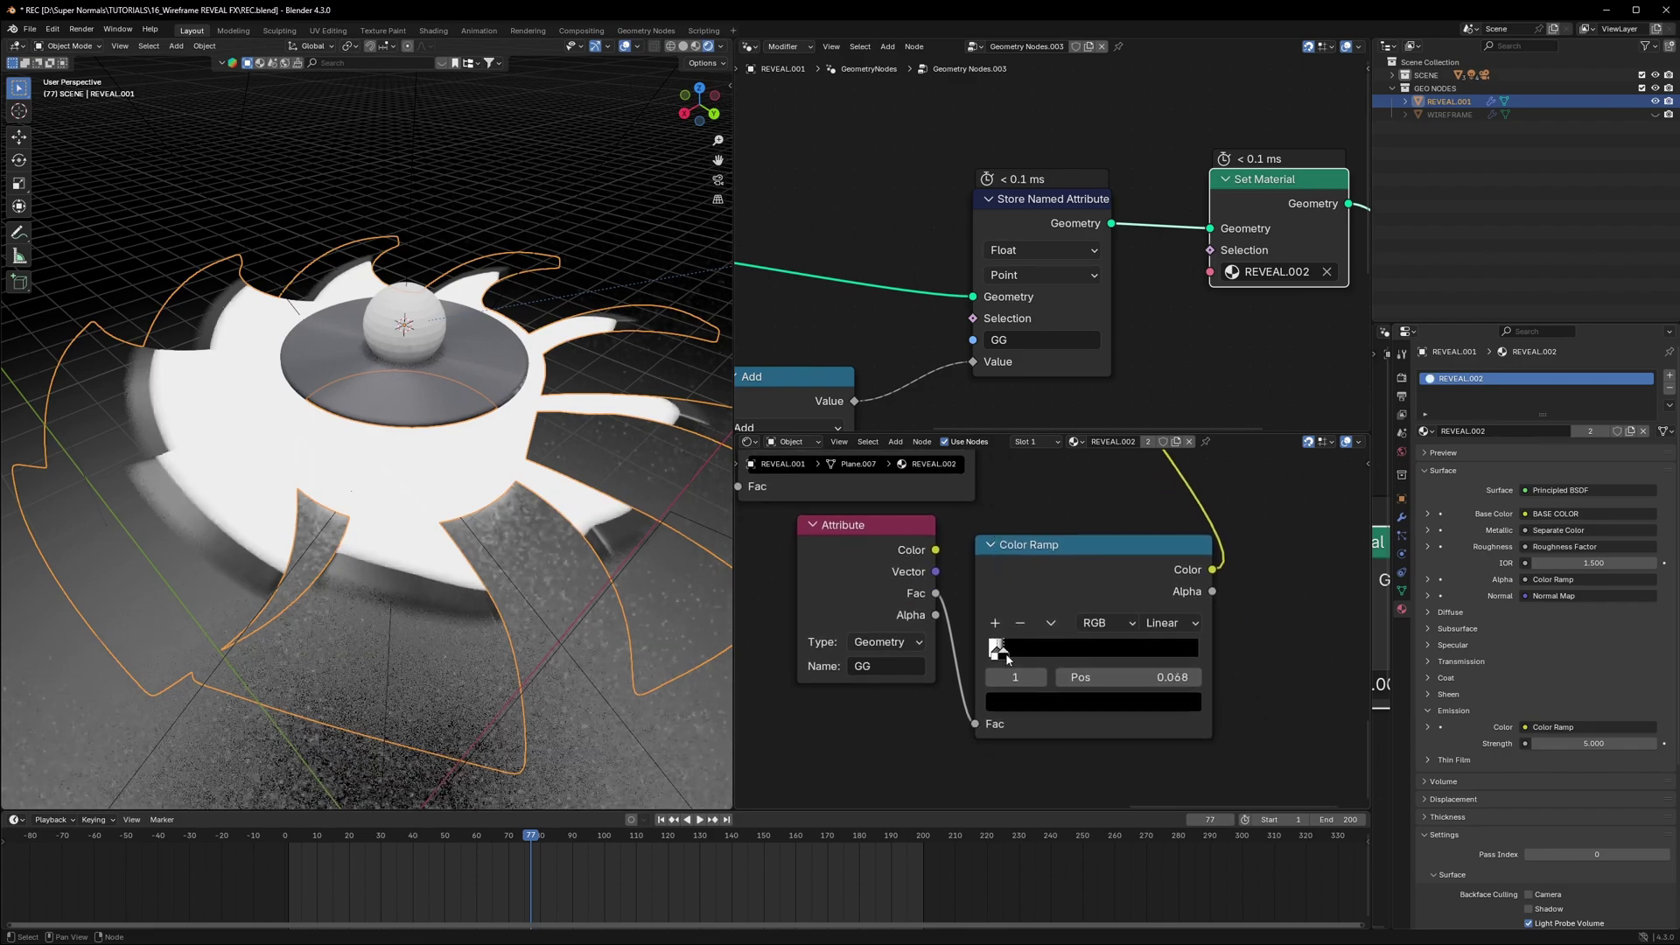
left_click(1007, 654)
left_click_drag(1007, 654, 1017, 654)
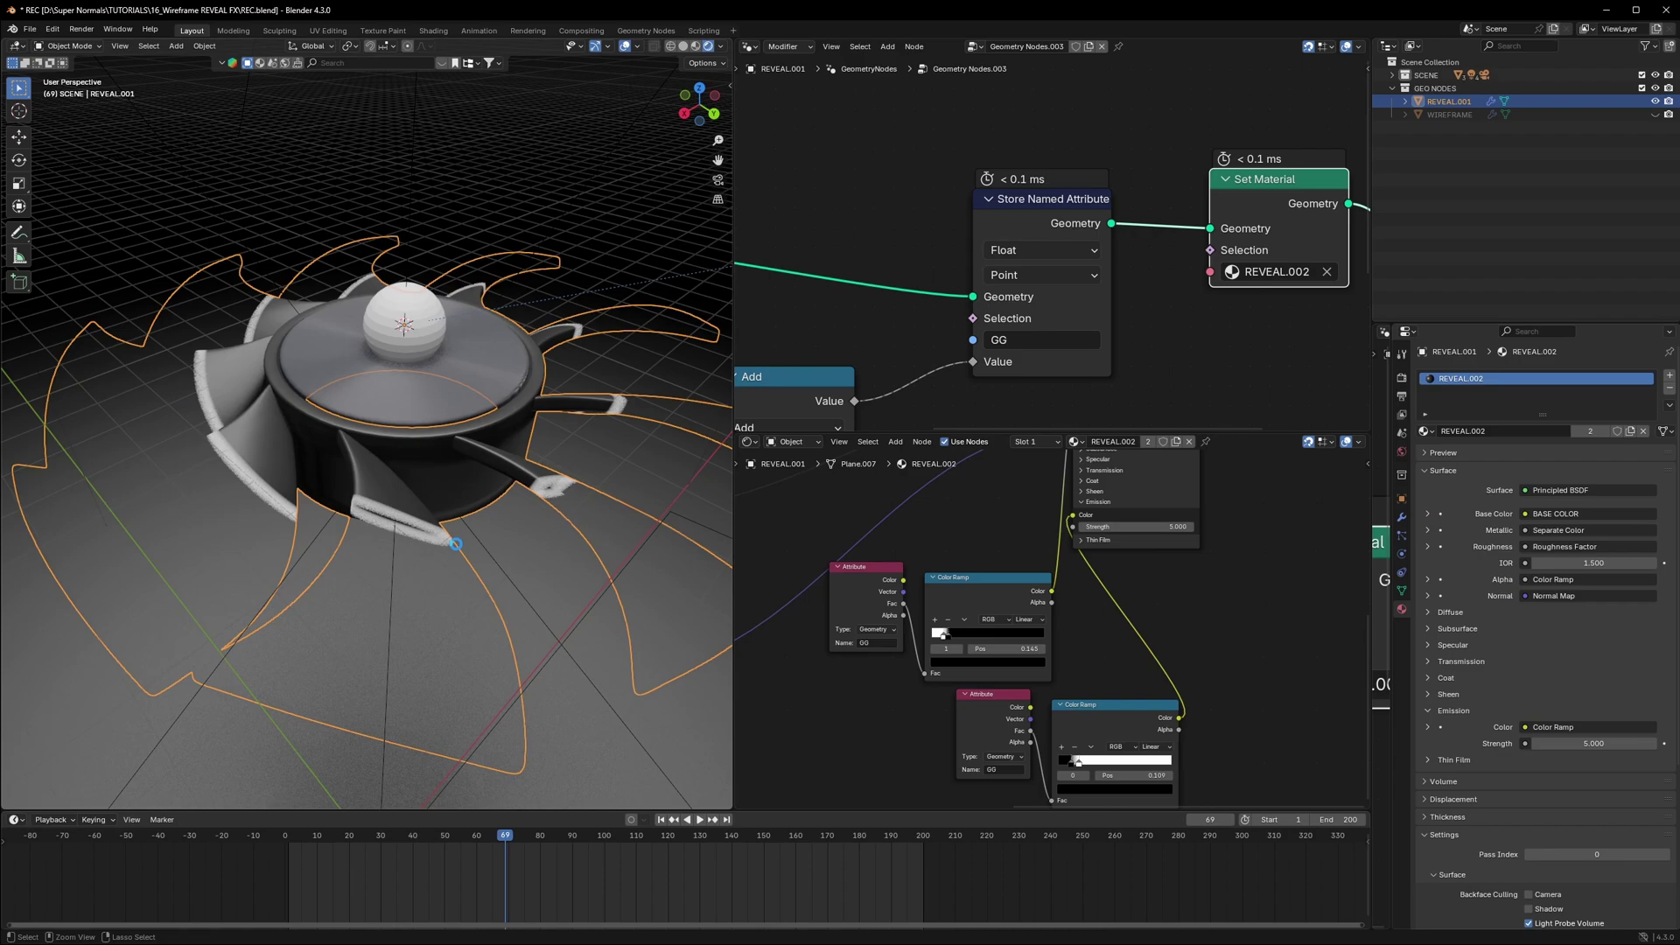
Step: Save the file and raise the Principled BSDF's Emission Strength to about 10.770
key("ctrl+s")
middle_click_drag(1176, 602, 1158, 639)
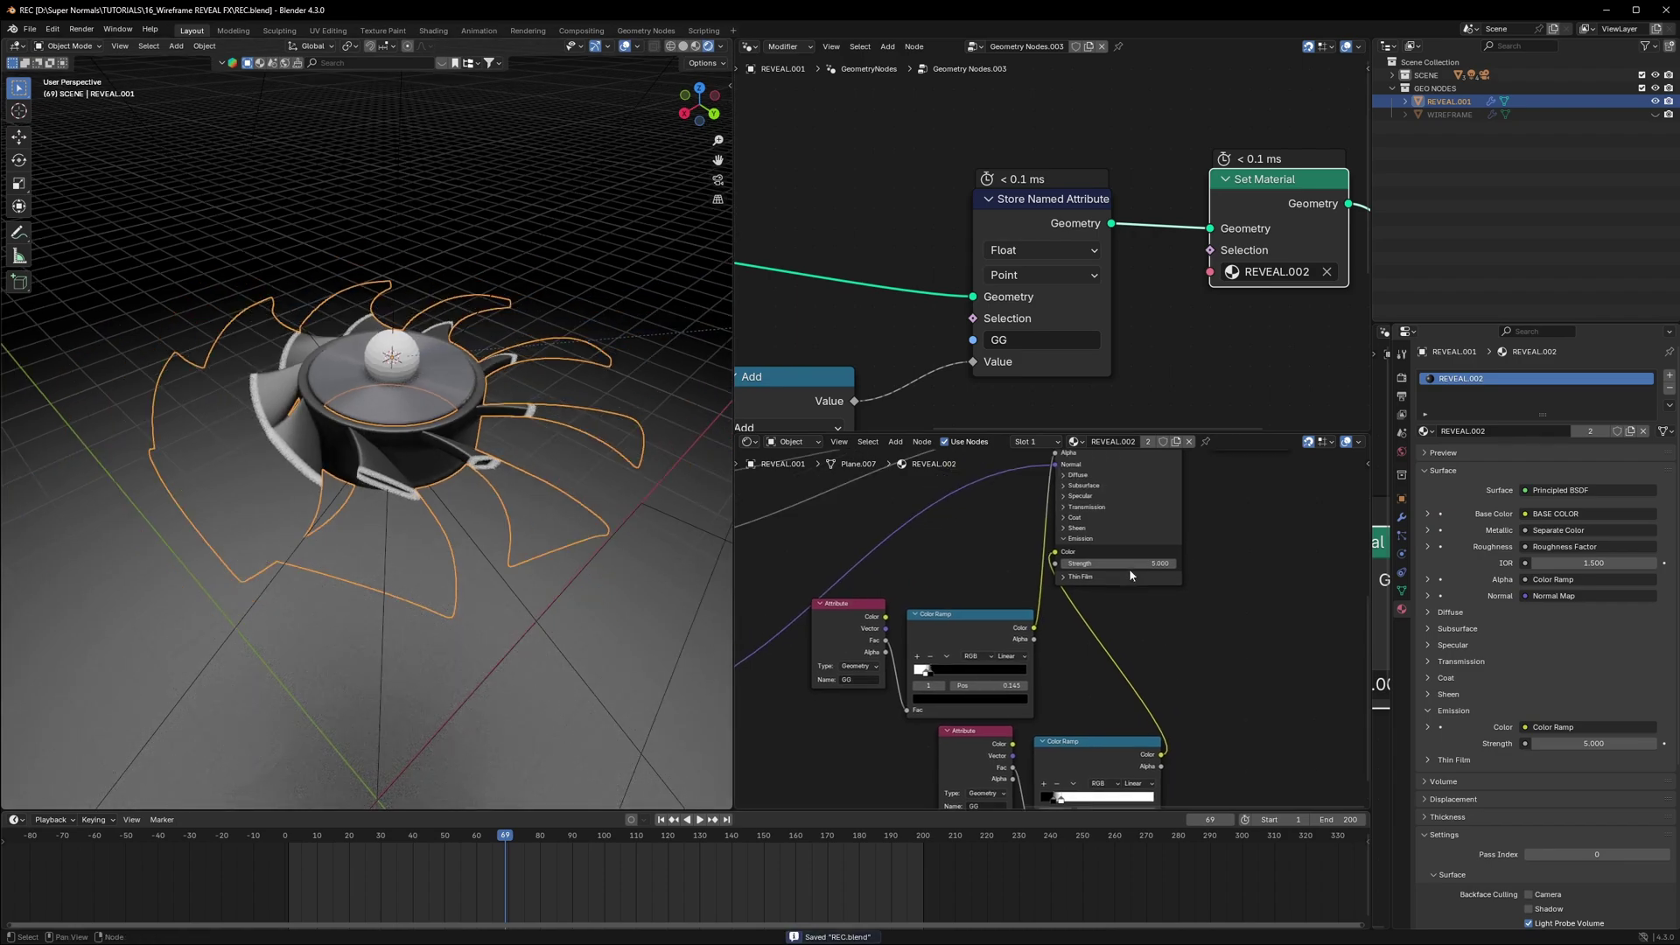
left_click_drag(1126, 564, 1177, 563)
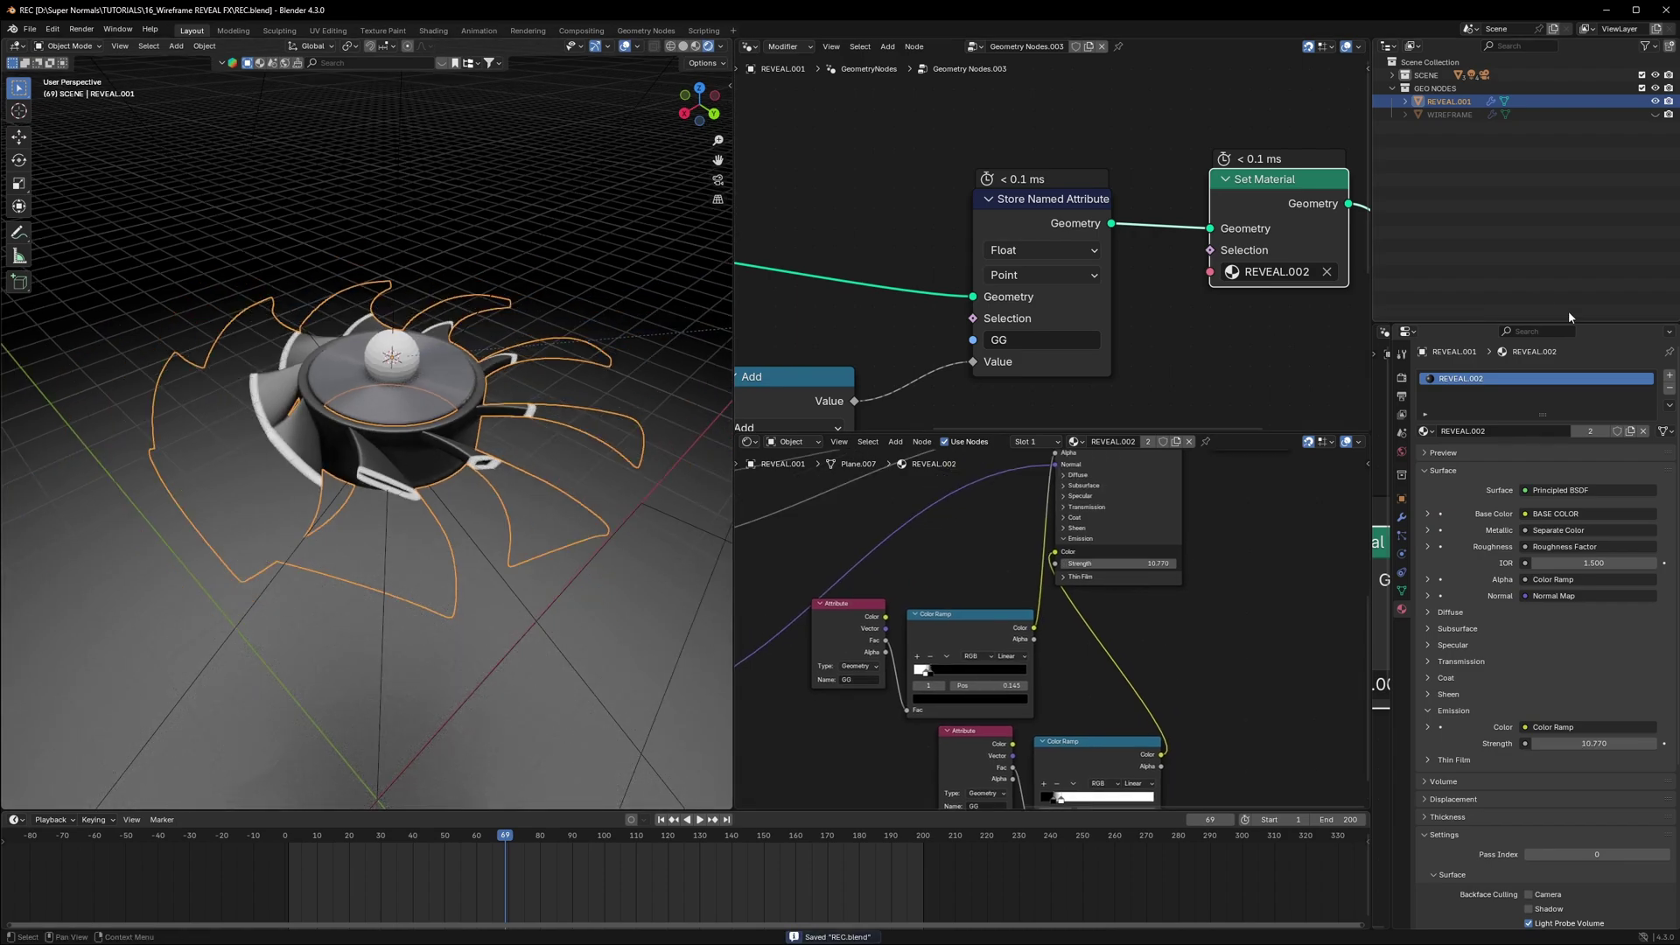
Step: Unhide the WIREFRAME object, save the file and play the combined reveal animation
left_click(1655, 115)
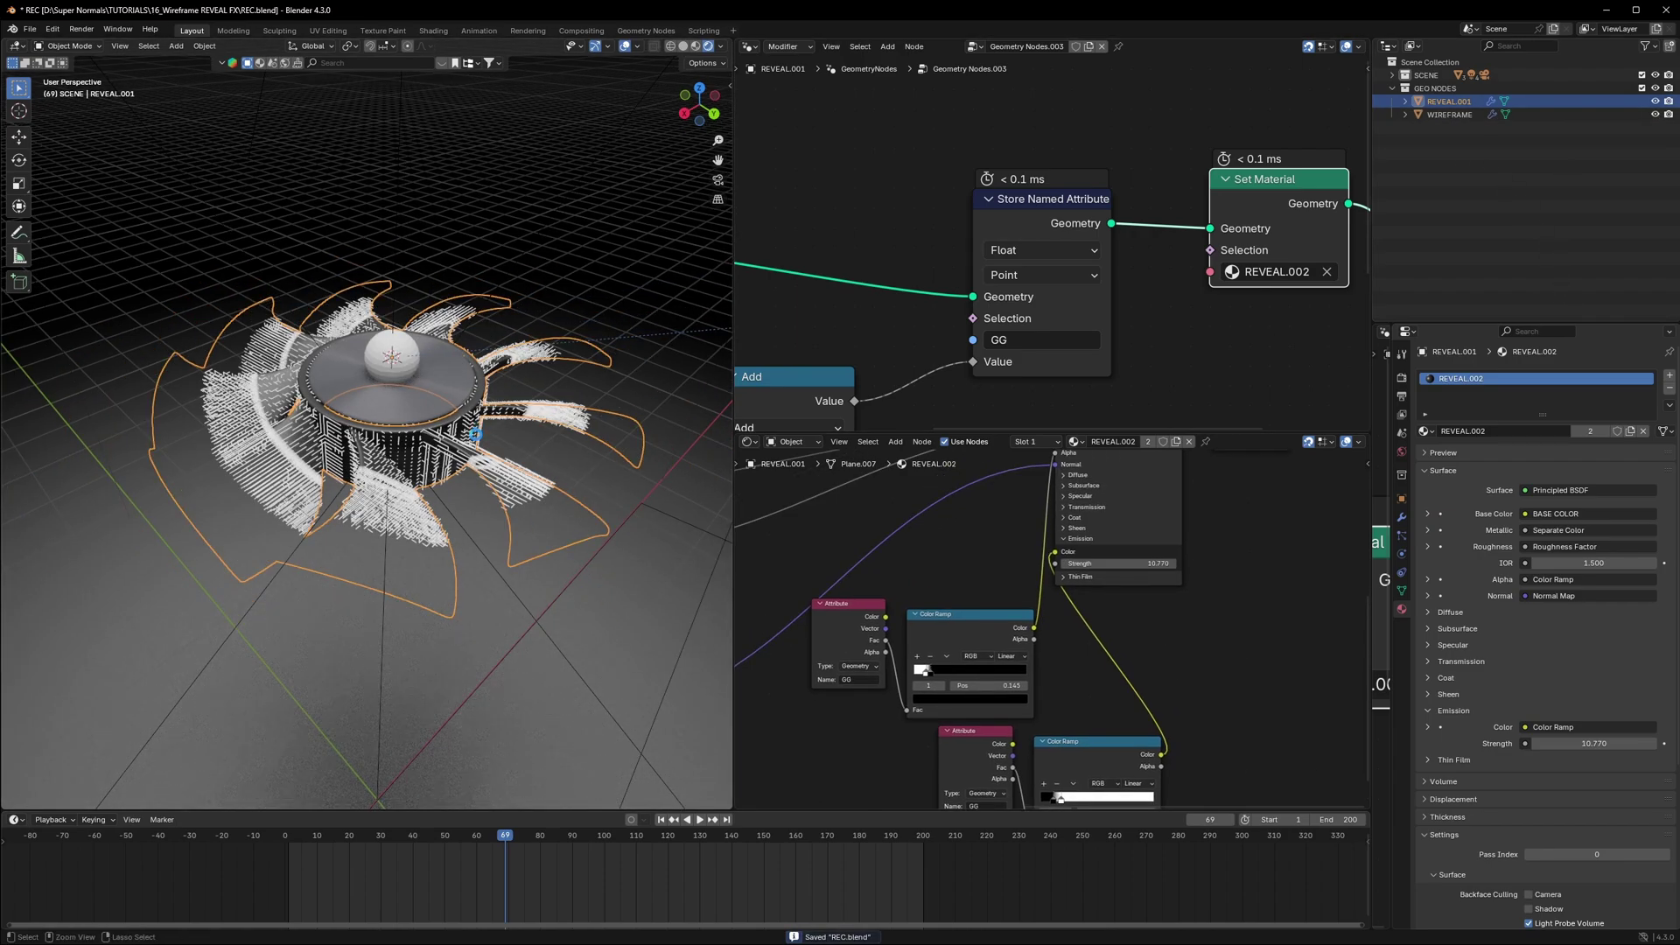
key("ctrl+s")
scroll(488, 590, "up", 2)
key("space")
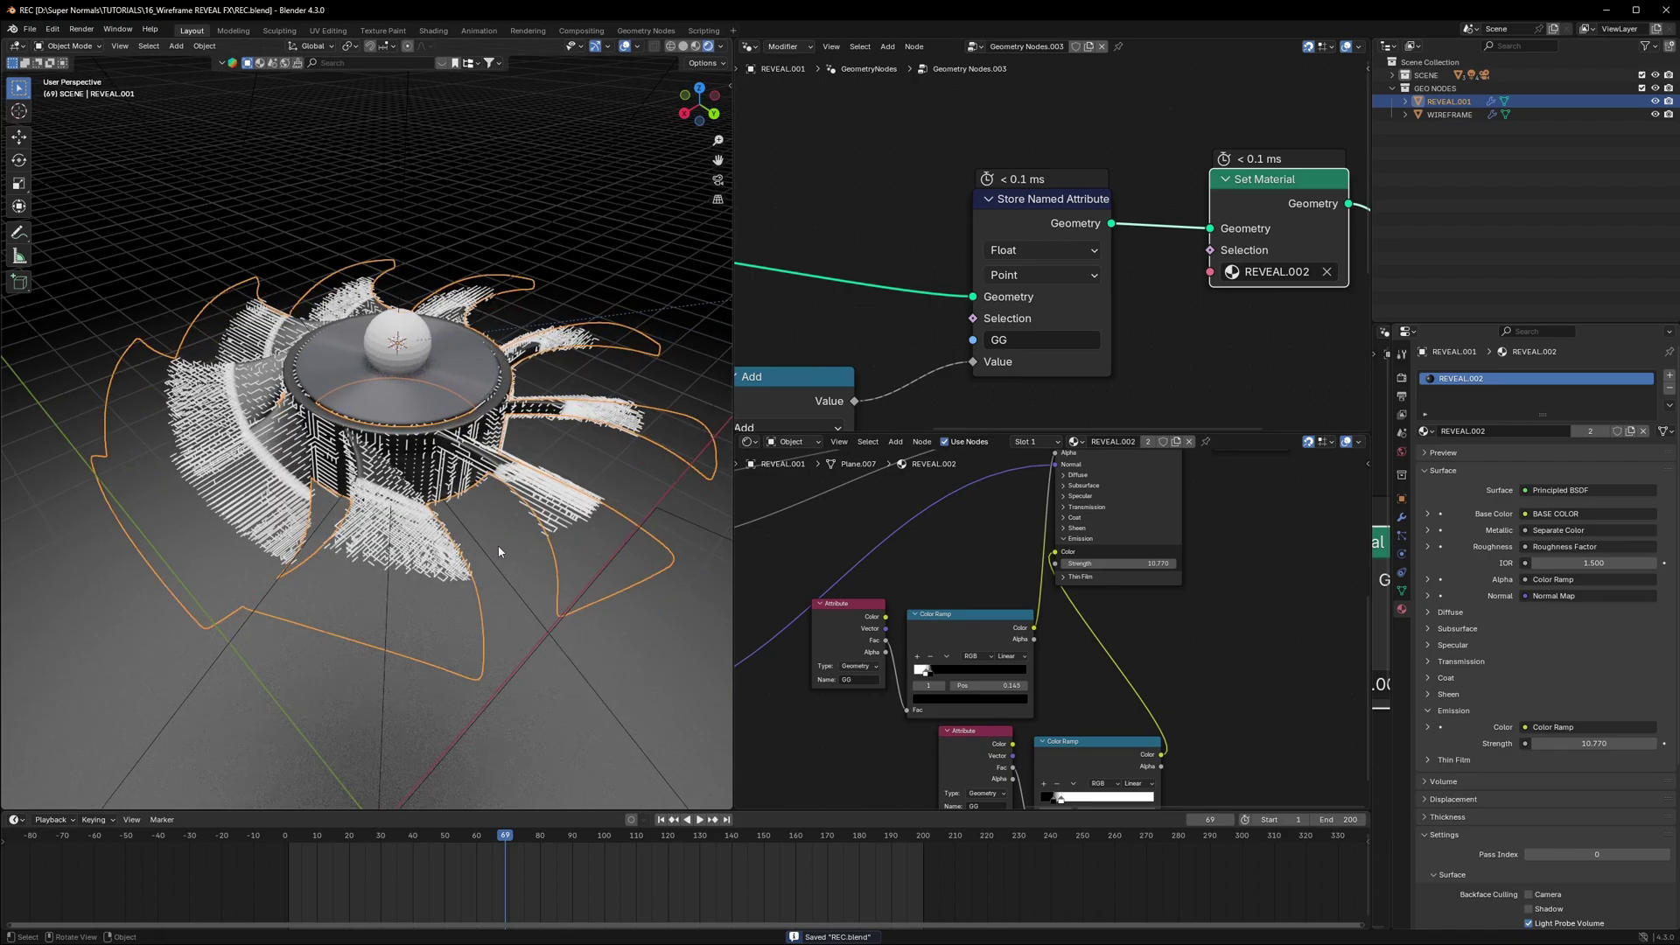
Step: Move the Add value's keyframes on REVEAL.001 to about frames -11 and 130 and replay the animation
left_click(492, 551)
left_click(563, 527)
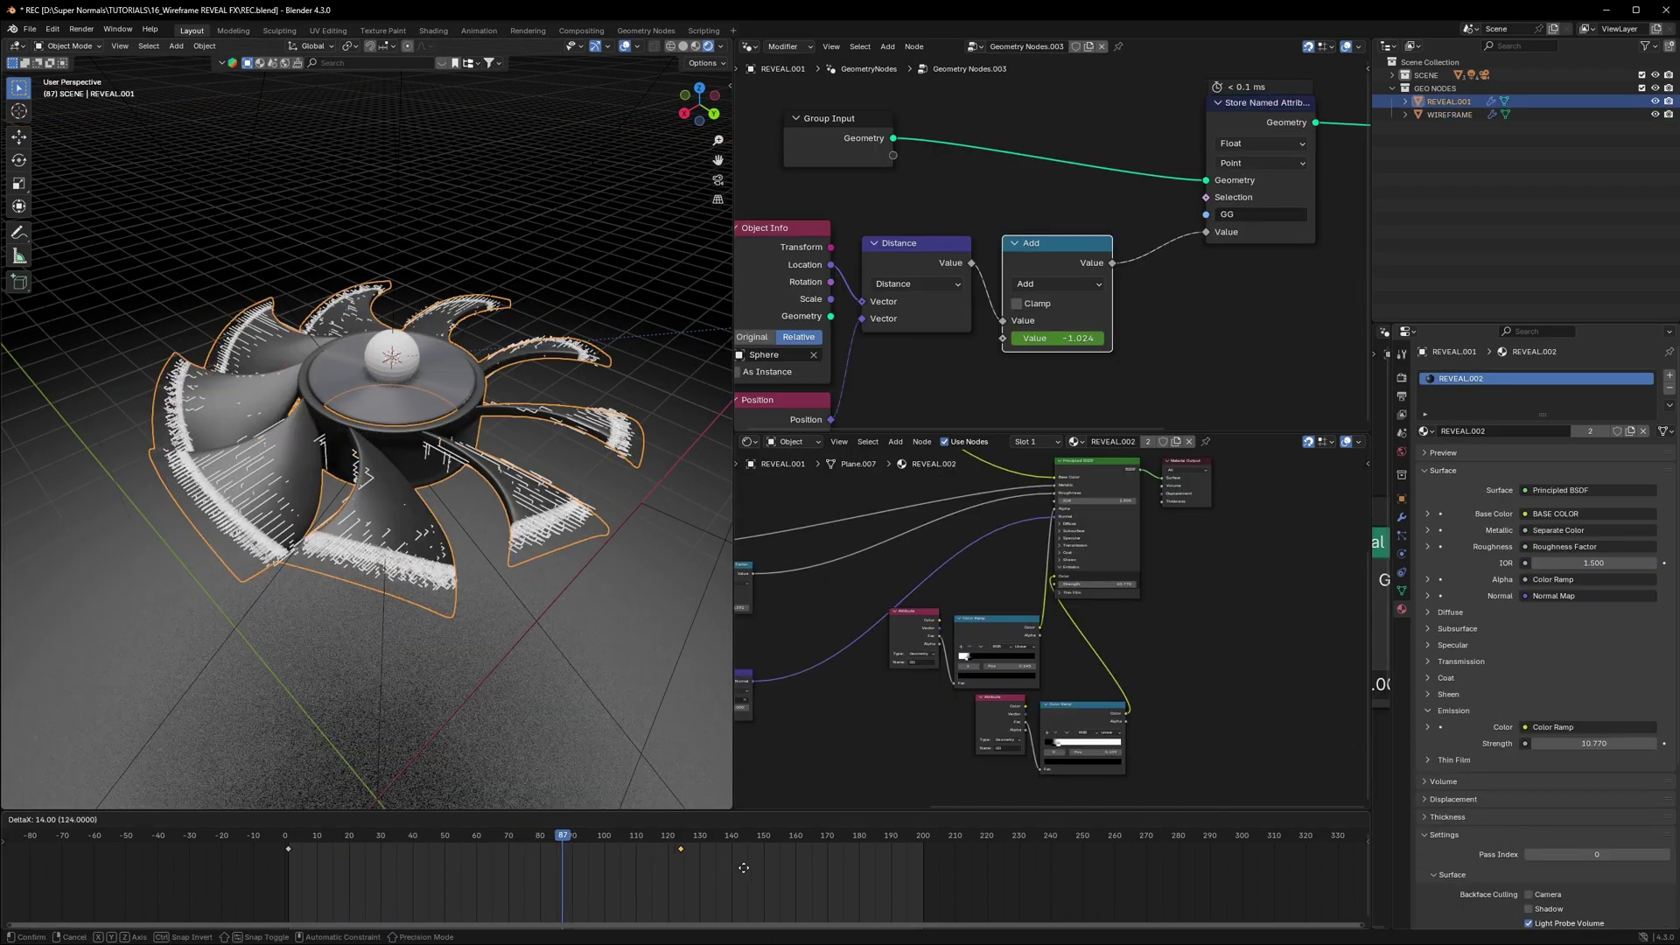
left_click_drag(743, 866, 293, 839)
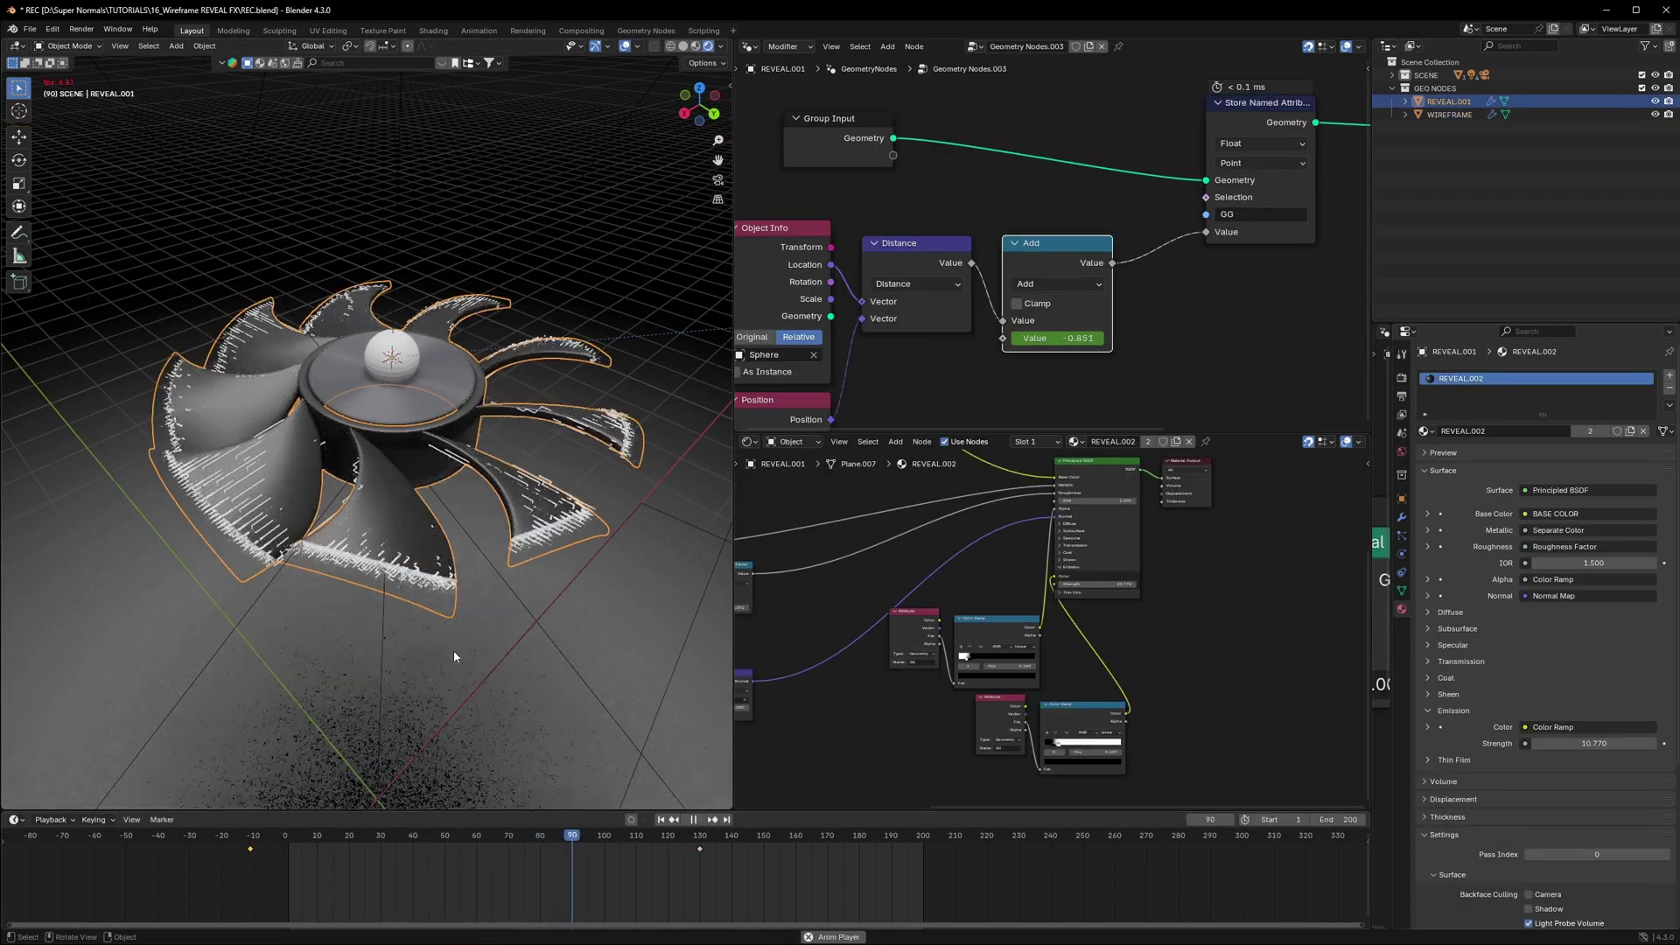
Step: Replay the combined reveal animation from the start and examine the glowing edge on the fan blades up close
scroll(453, 650, "down", 1)
key("shift+Left")
scroll(446, 665, "up", 5)
key("space")
mouse_move(437, 630)
middle_mouse_down()
mouse_move(426, 577)
mouse_move(421, 617)
middle_mouse_up()
scroll(421, 617, "down", 3)
Step: Retime the Add value's animation on REVEAL.001 with keyframes at about frames 11, 24, 56 and 90
left_click(472, 836)
key("g")
left_click(271, 870)
left_click_drag(438, 838, 361, 849)
key("i")
left_click(321, 874)
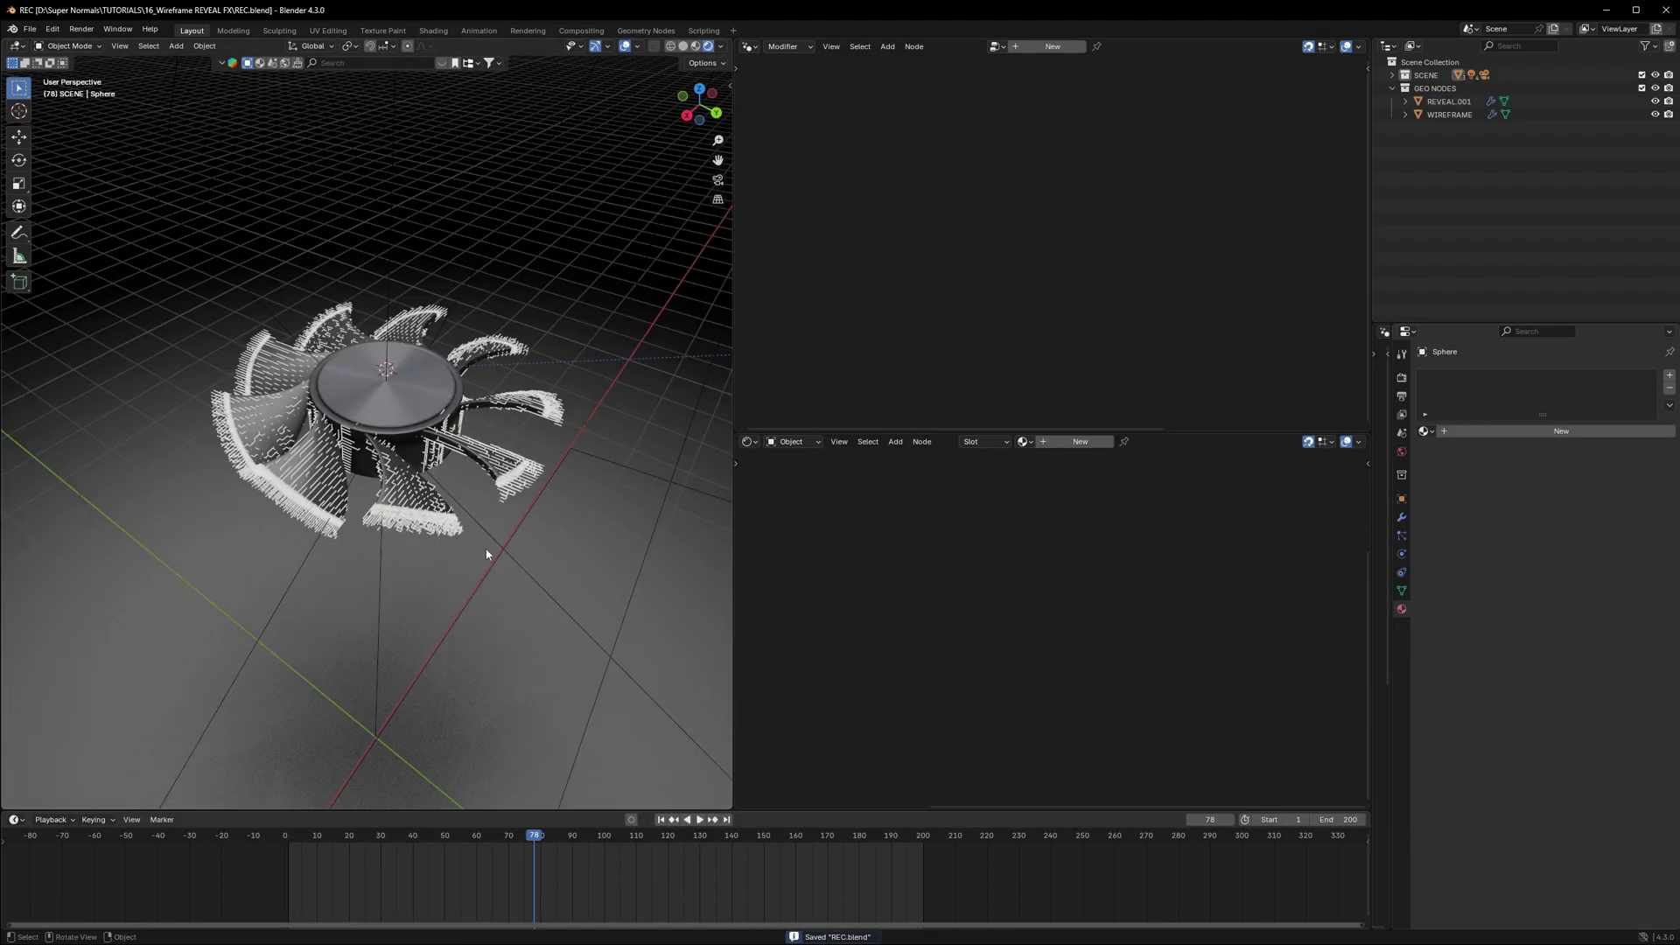
Step: Play the retimed reveal animation from several viewing angles and save the file
mouse_move(487, 554)
middle_mouse_down()
mouse_move(450, 554)
mouse_move(487, 554)
middle_mouse_up()
key("space")
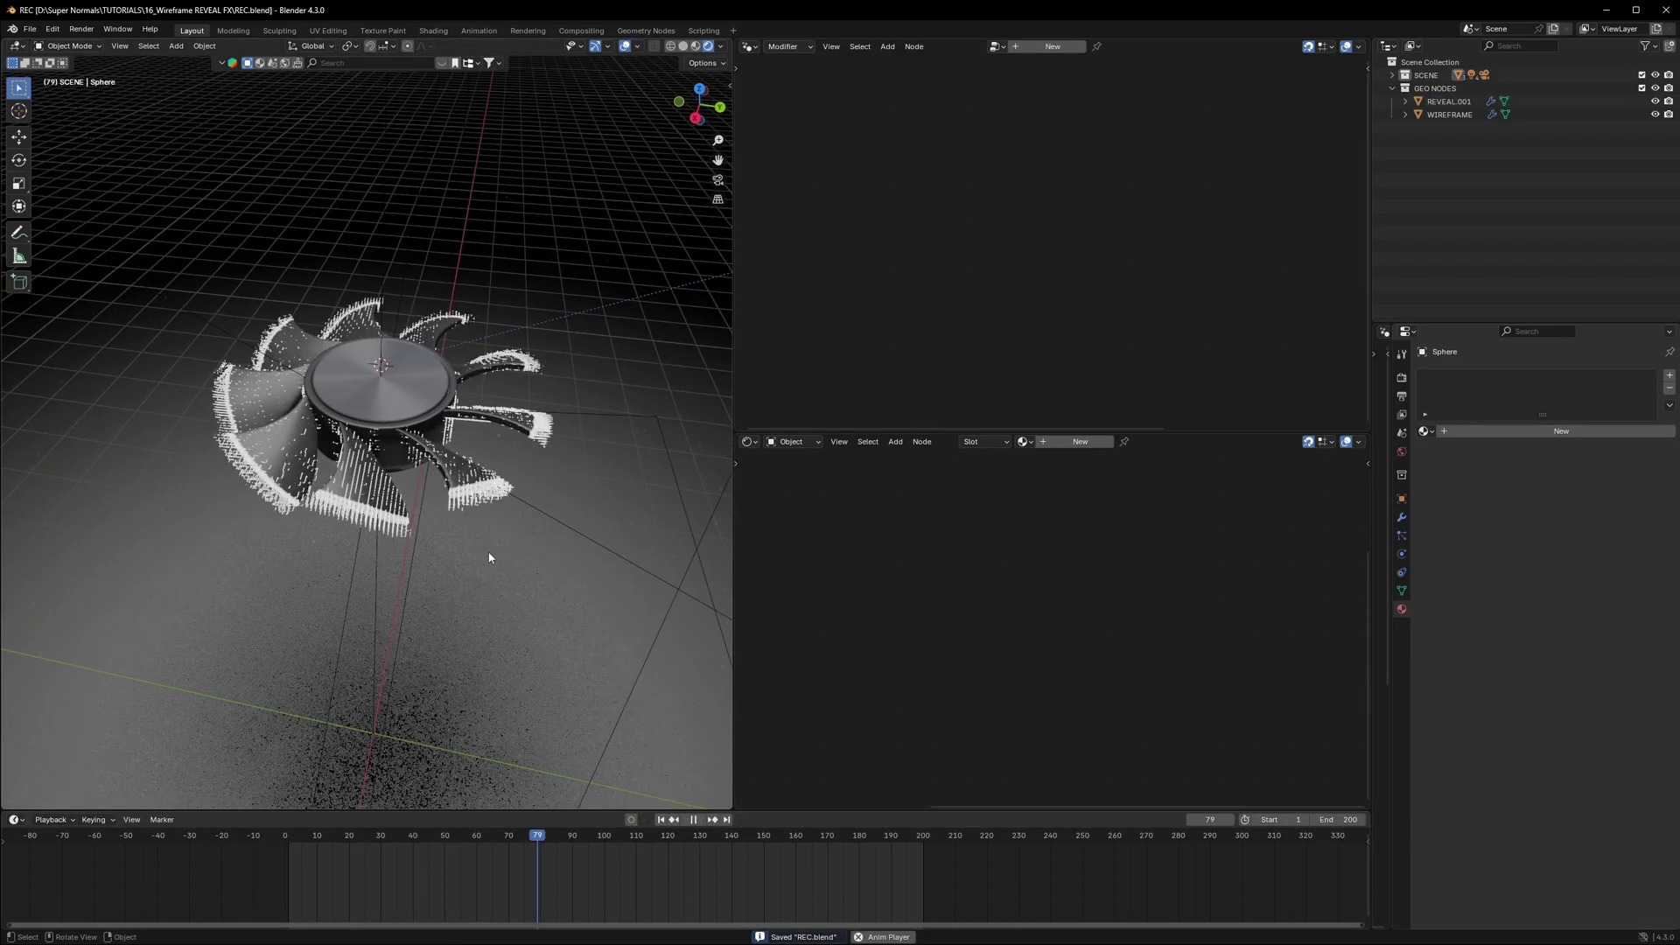
key("space")
middle_click_drag(585, 521, 519, 526)
key("space")
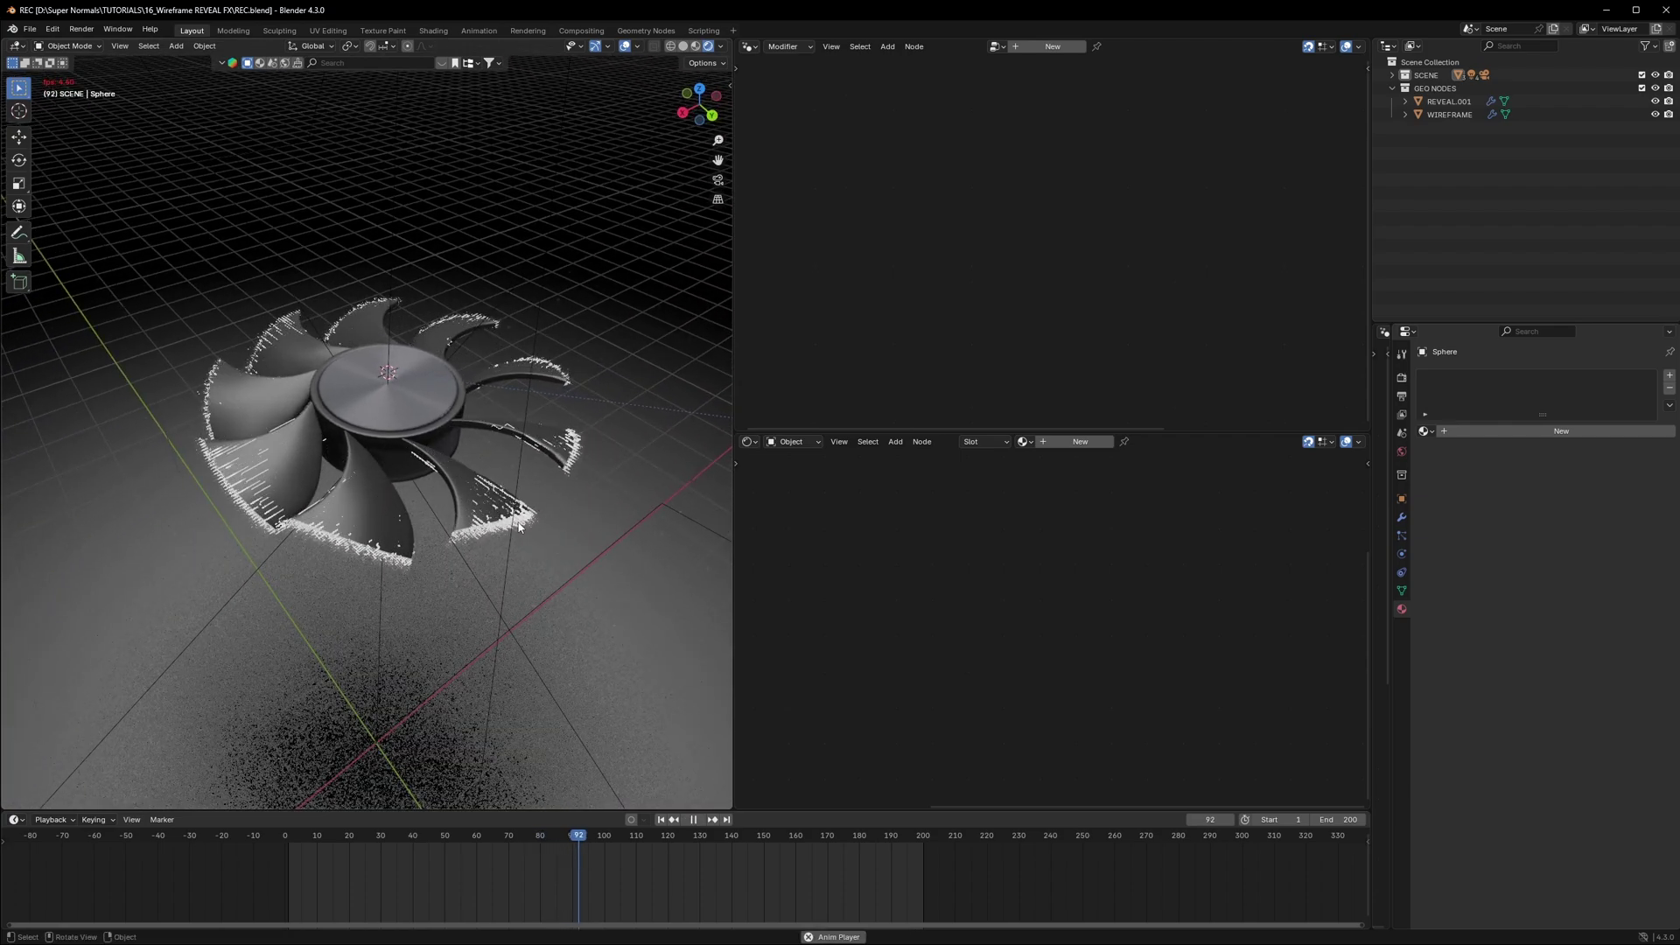
key("space")
key("ctrl+s")
Step: Select REVEAL.001 and review its complete geometry node tree and material nodes
middle_click_drag(519, 526, 720, 336)
left_click(1435, 102)
scroll(1026, 353, "down", 2)
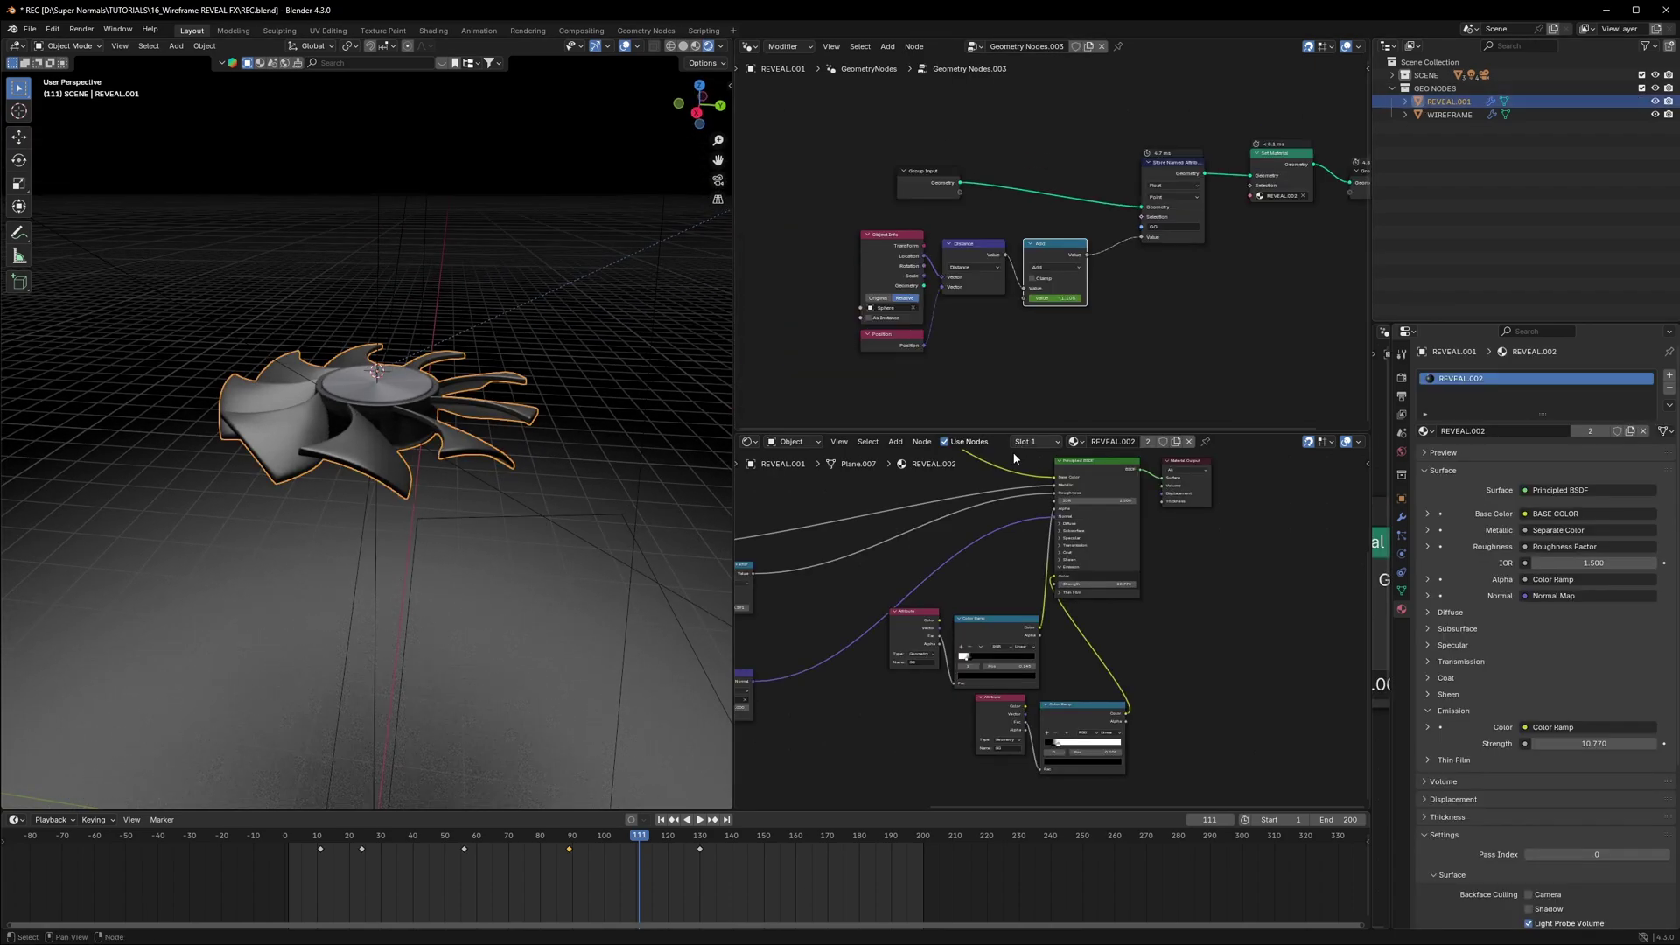
key("Home")
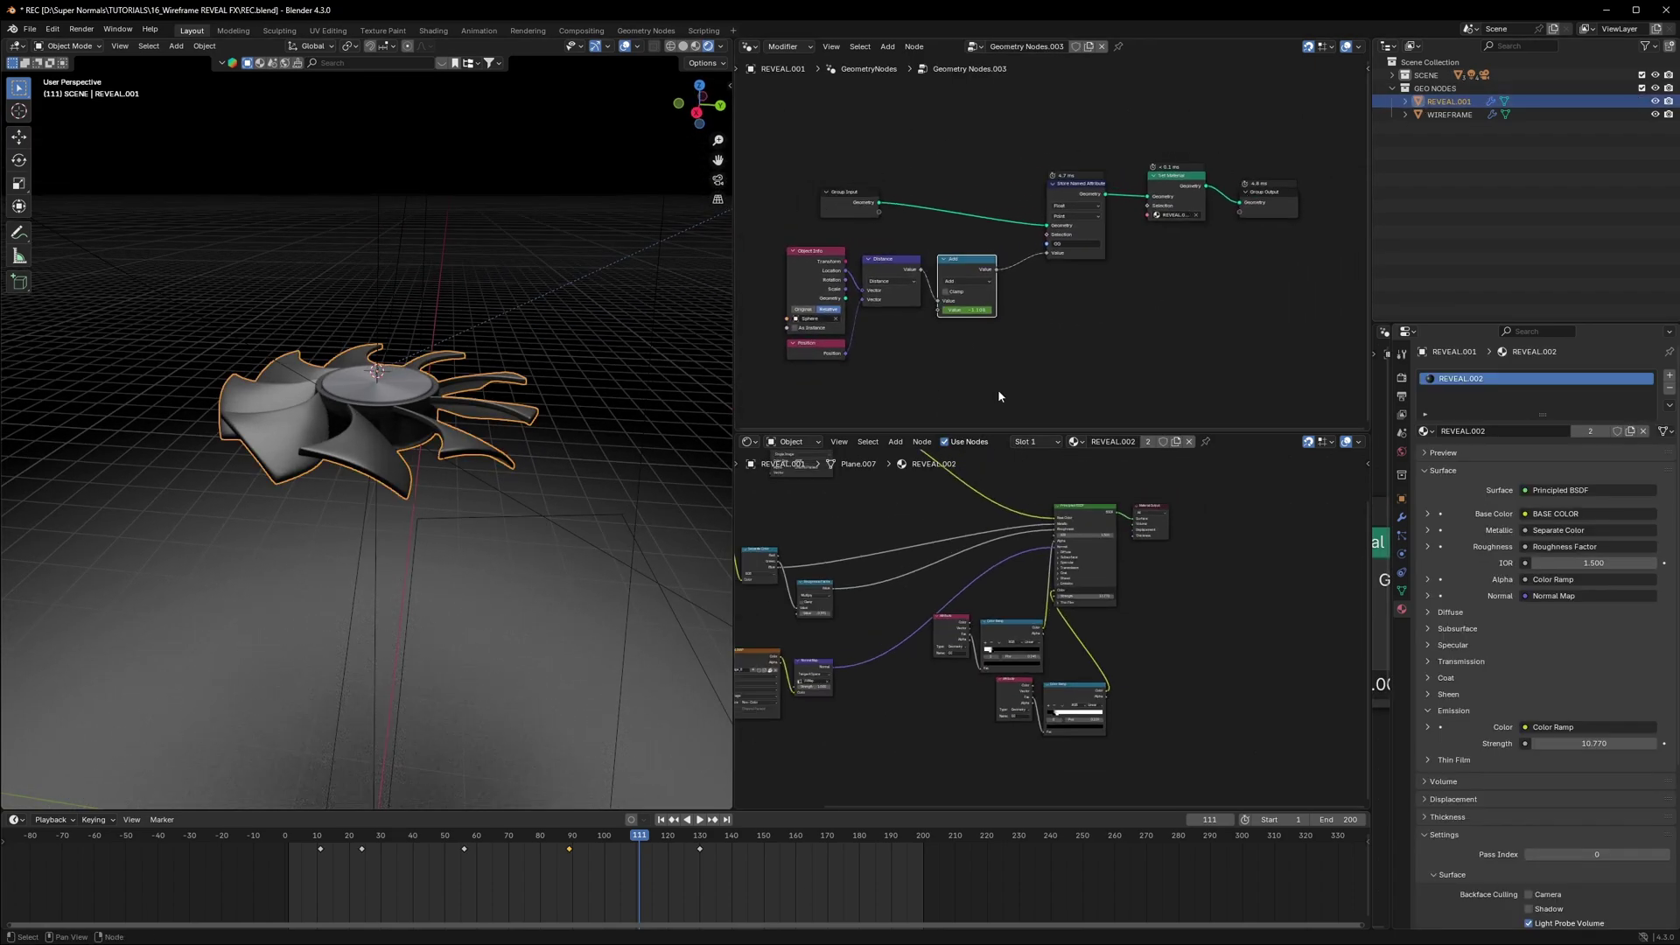
Step: Select WIREFRAME, review the final nodes of its geometry node tree up to Group Output, and save the file
left_click(1455, 115)
scroll(1091, 274, "down", 3)
middle_click_drag(1245, 256, 1073, 273)
scroll(1069, 273, "down", 4)
scroll(1033, 340, "up", 5)
key("ctrl+s")
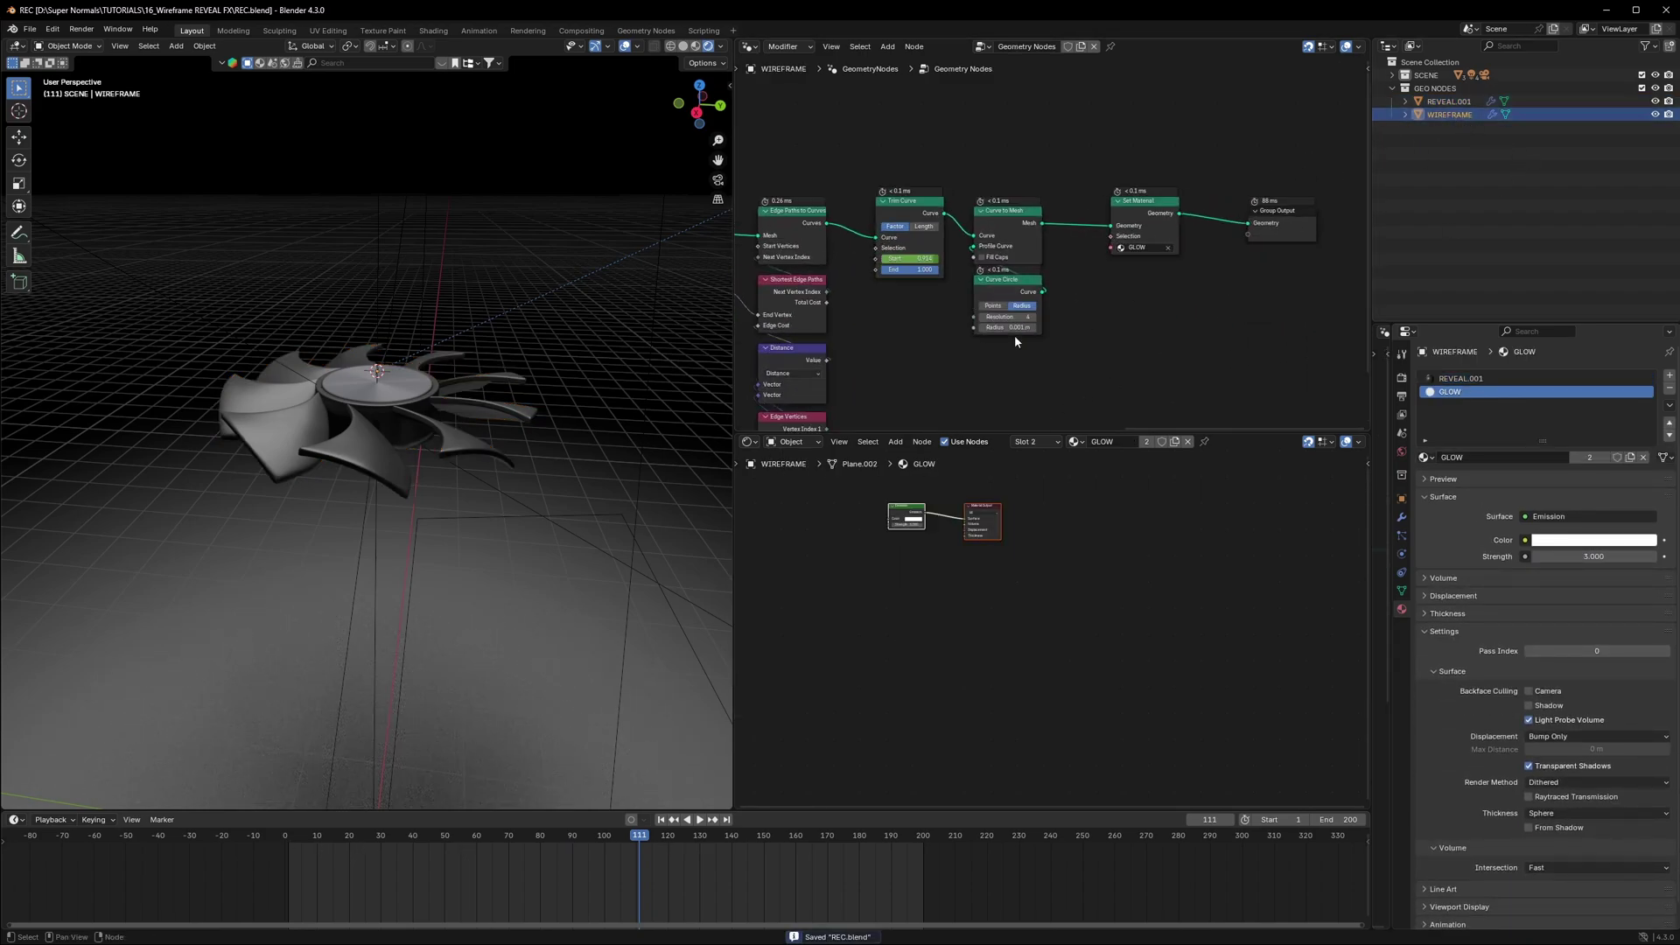
Step: Review the WIREFRAME nodes back to Realize Instances and the GLOW material nodes, save the file, and view the fan from higher up
scroll(896, 323, "down", 2)
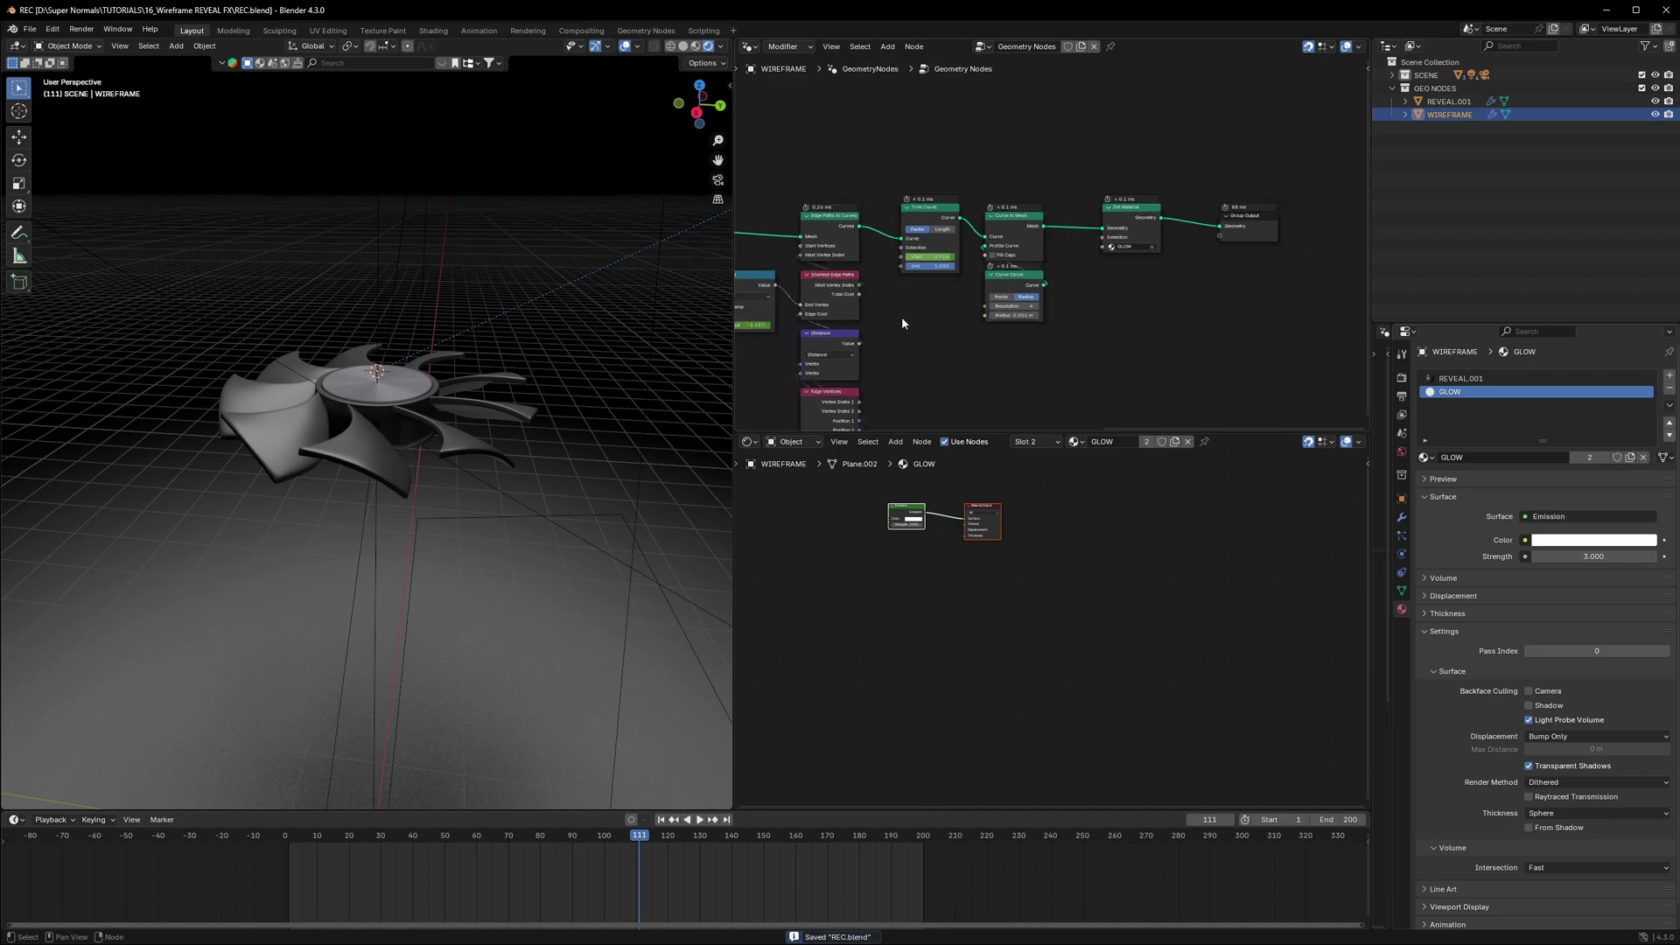
middle_click_drag(897, 323, 1156, 323)
middle_click_drag(964, 371, 1082, 362)
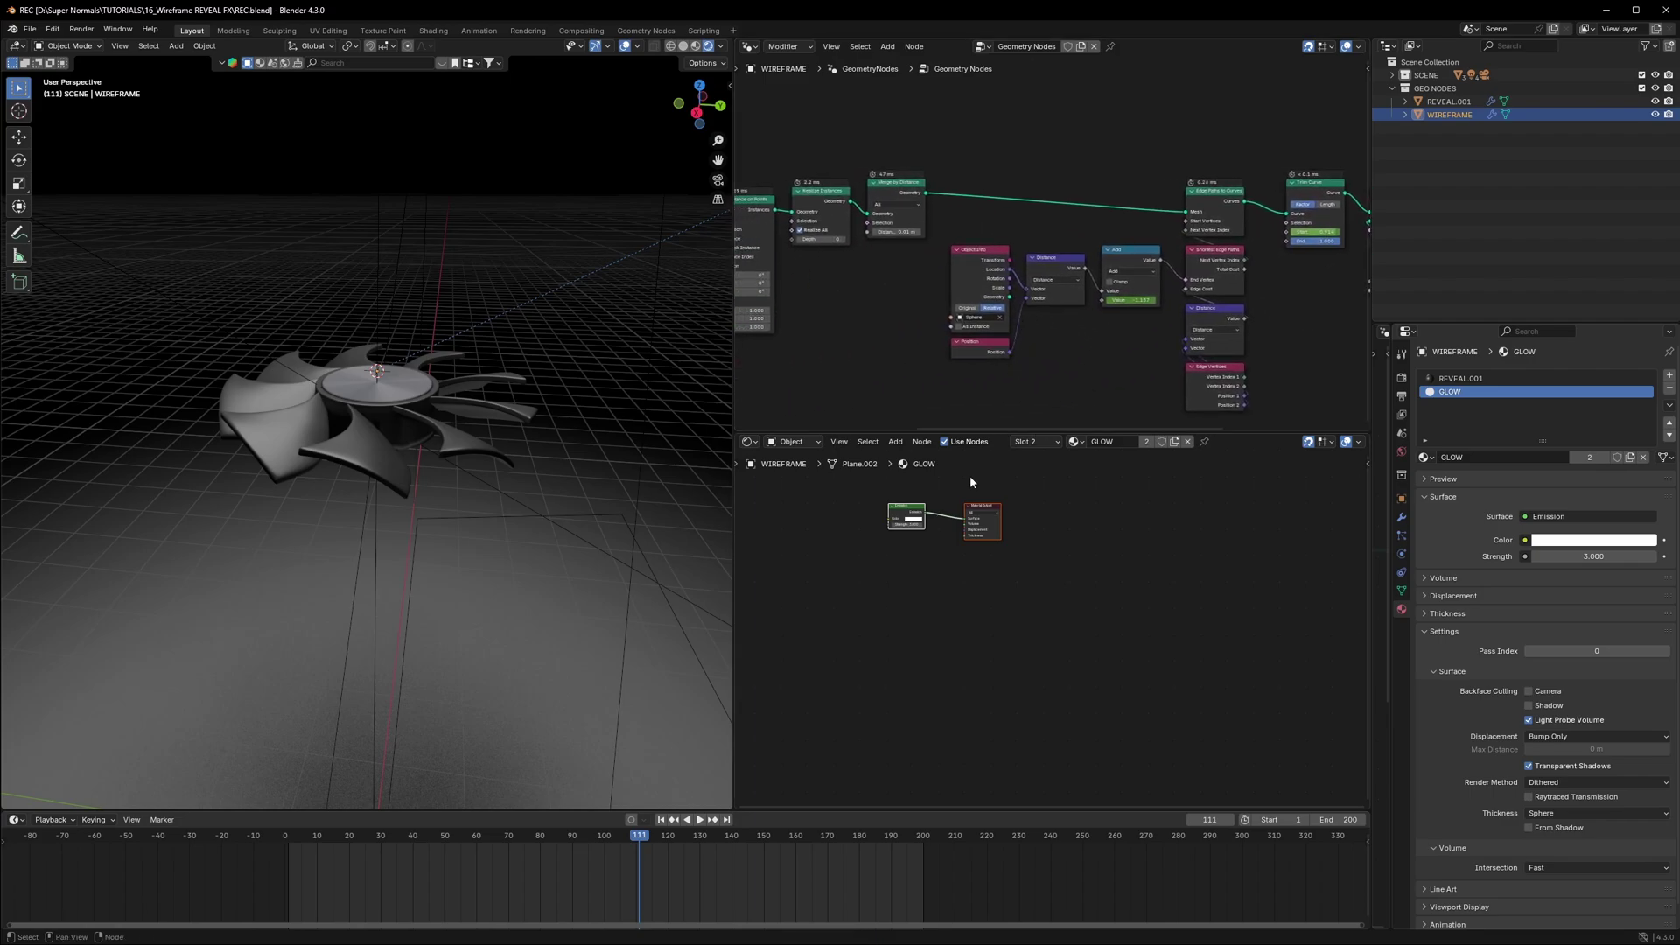
scroll(957, 514, "up", 3)
key("ctrl+s")
middle_click_drag(612, 573, 433, 555)
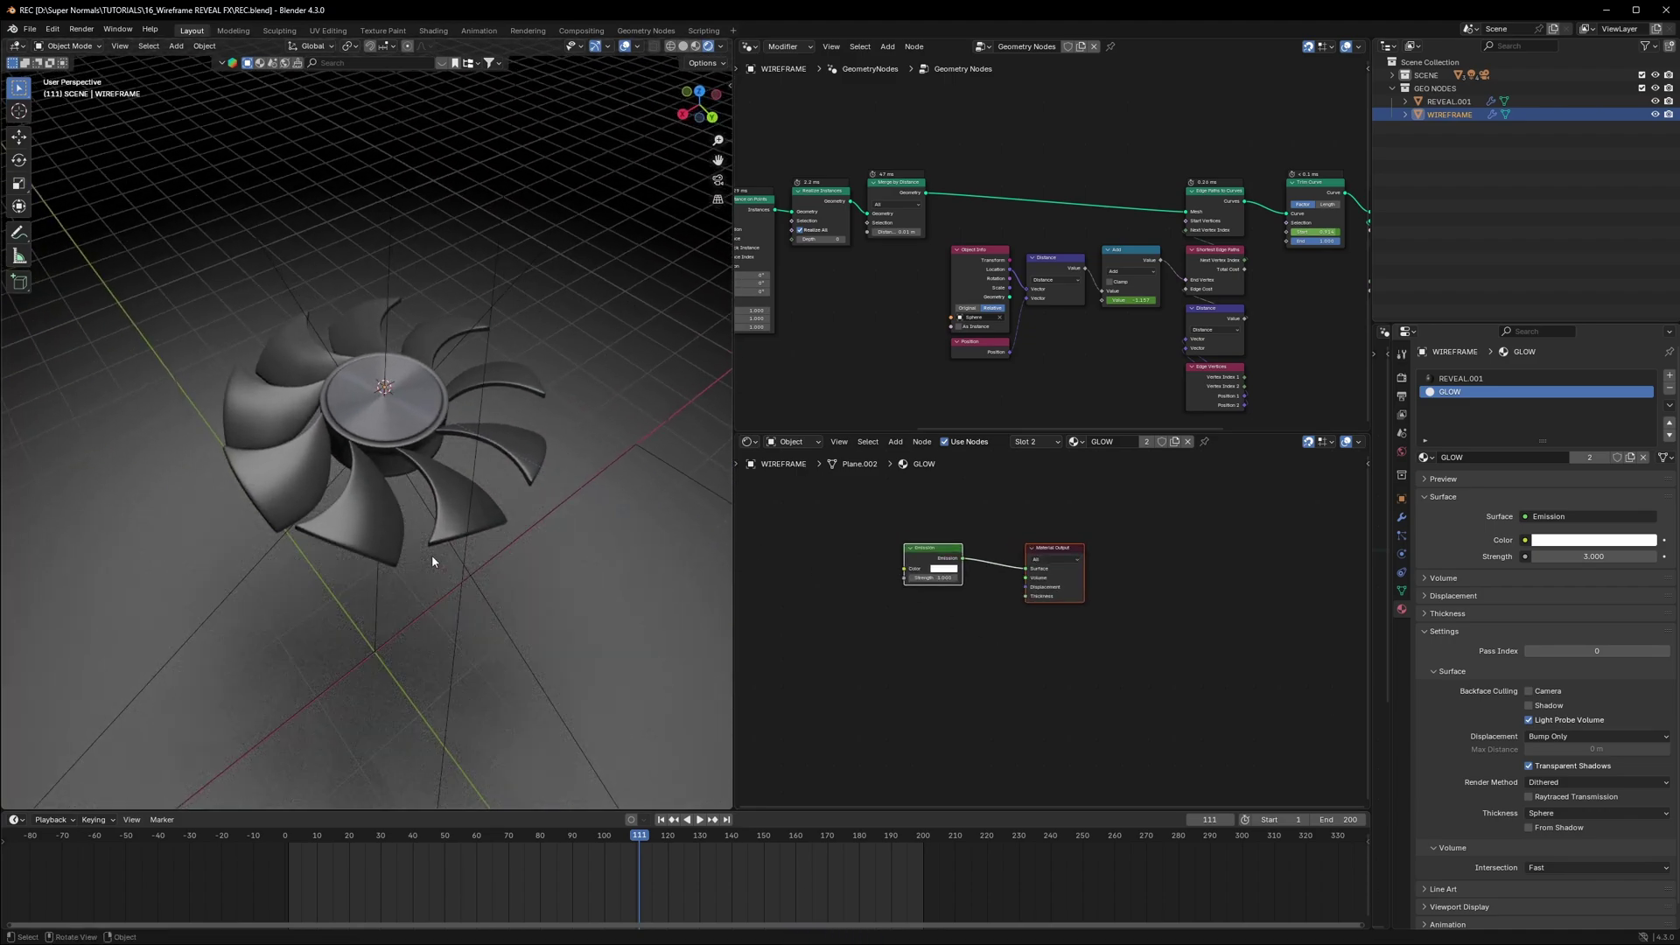